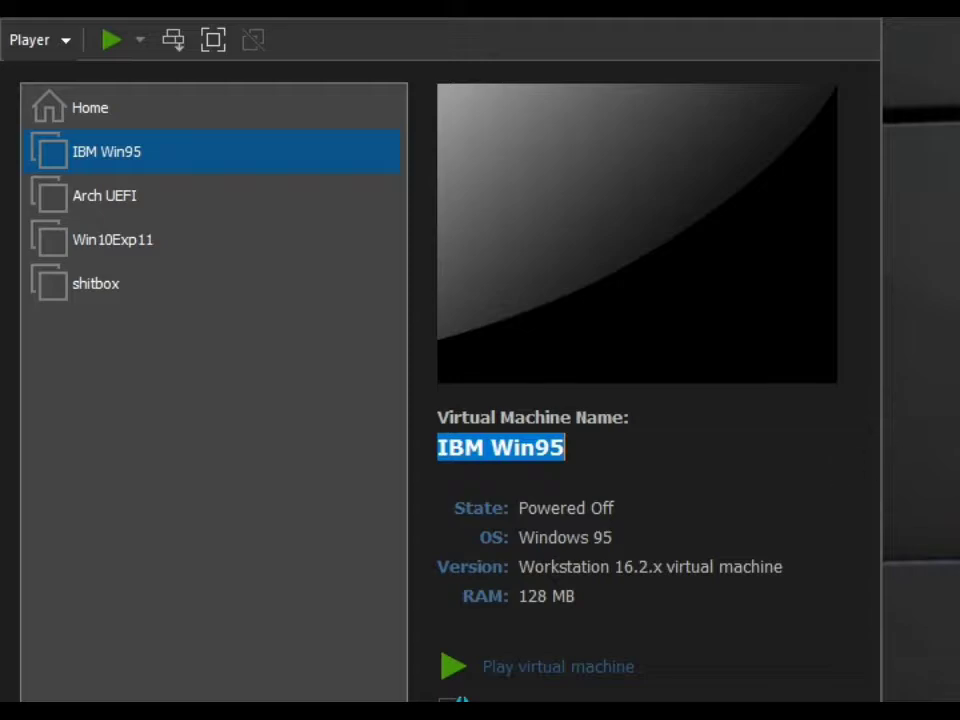
Power on the IBM Win95 virtual machine and direct keyboard input to it.
mouse_move(566, 450)
left_mouse_down()
mouse_move(540, 451)
mouse_move(551, 456)
left_mouse_up()
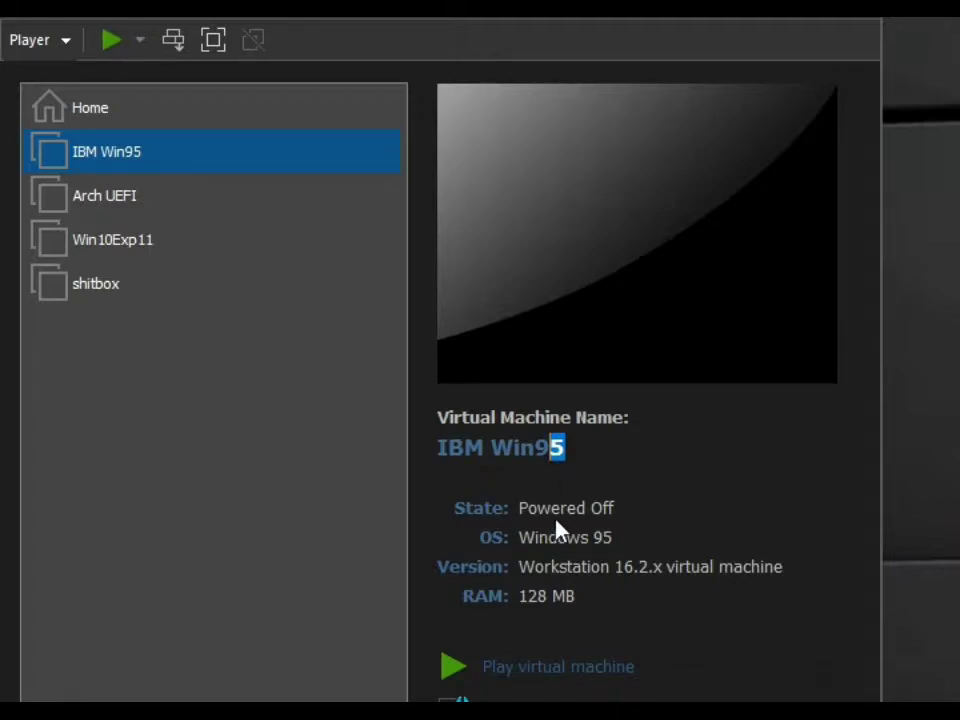
double_click(442, 447)
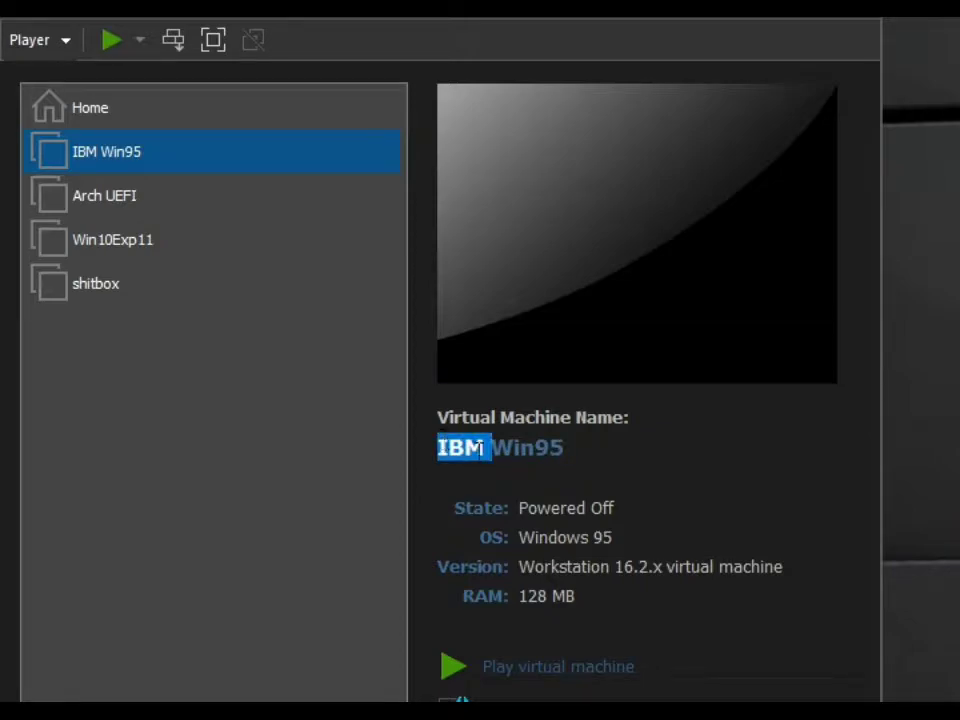
left_click(514, 665)
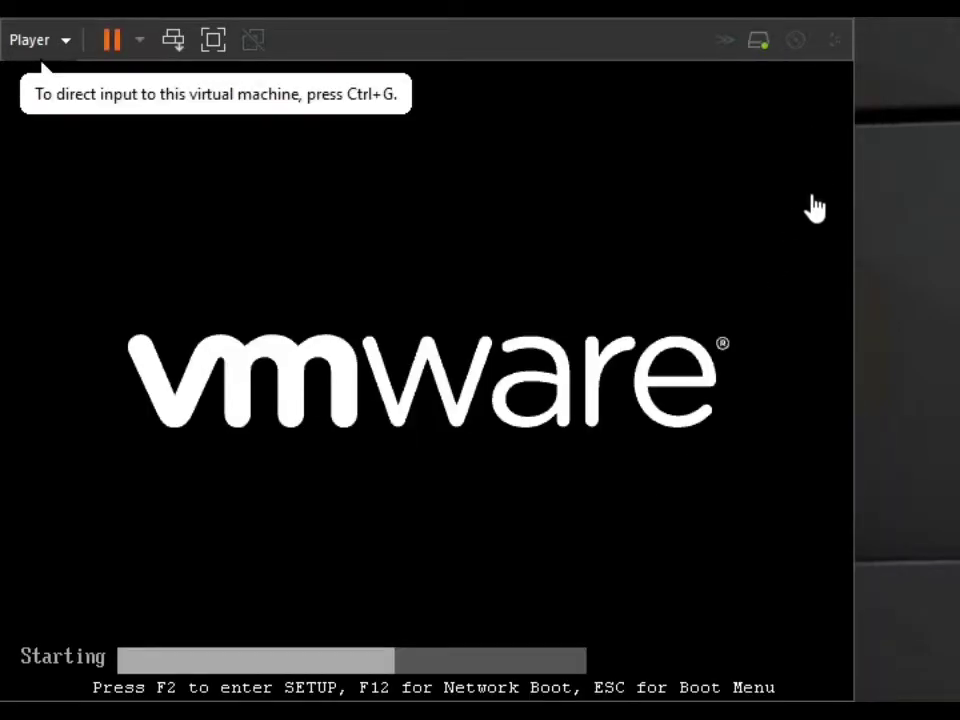
left_click(812, 218)
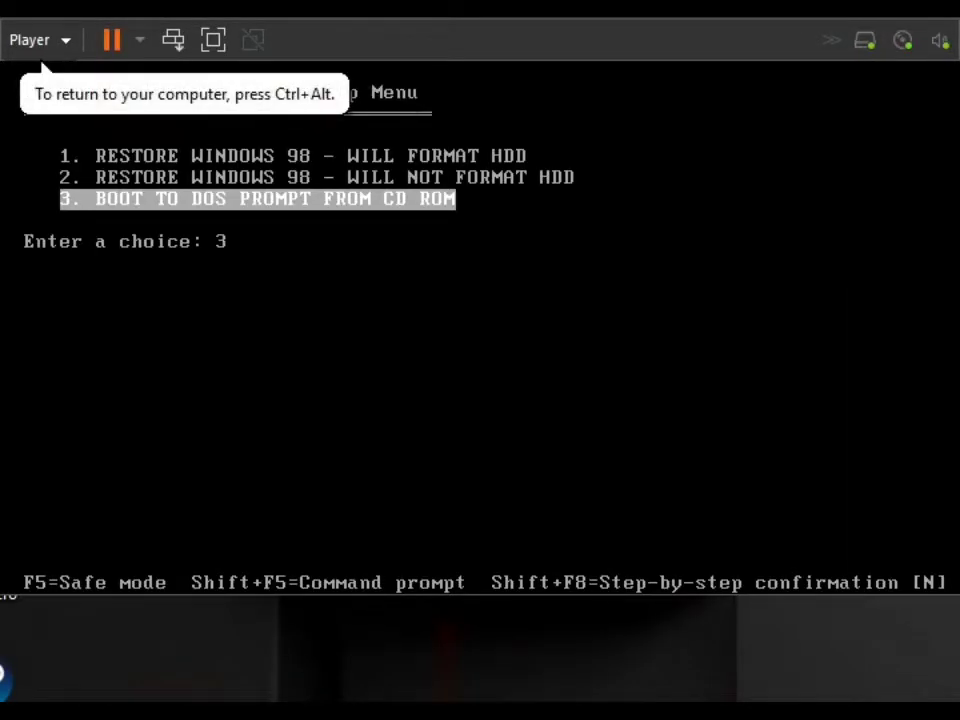
Boot to the DOS prompt from CD ROM using option 3 of the Windows 98 startup menu.
key("Up")
key("Up")
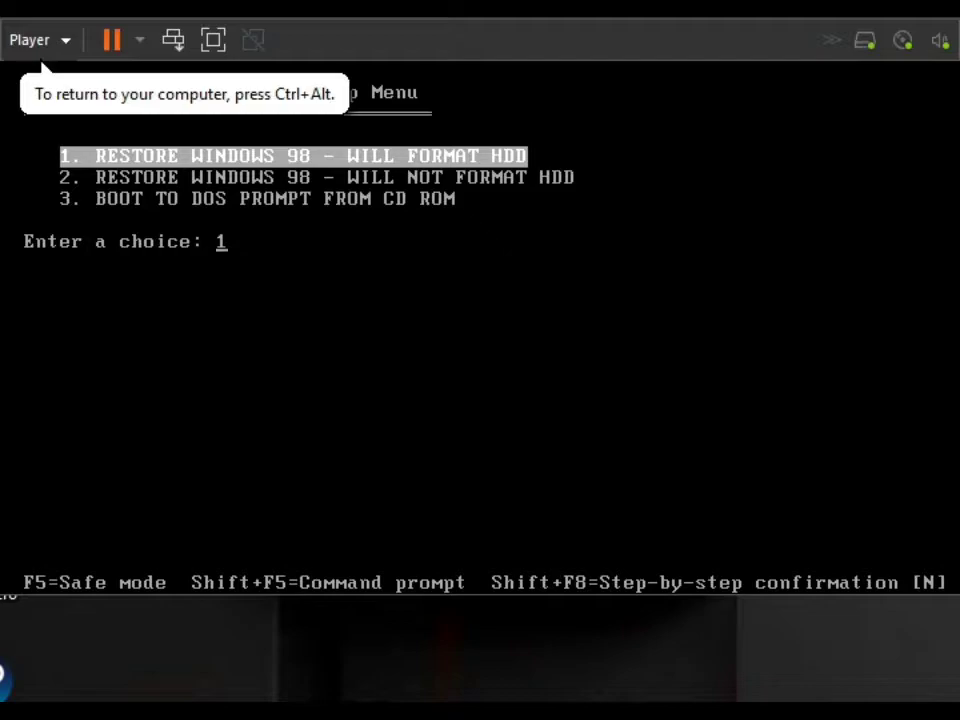
key("ctrl+alt")
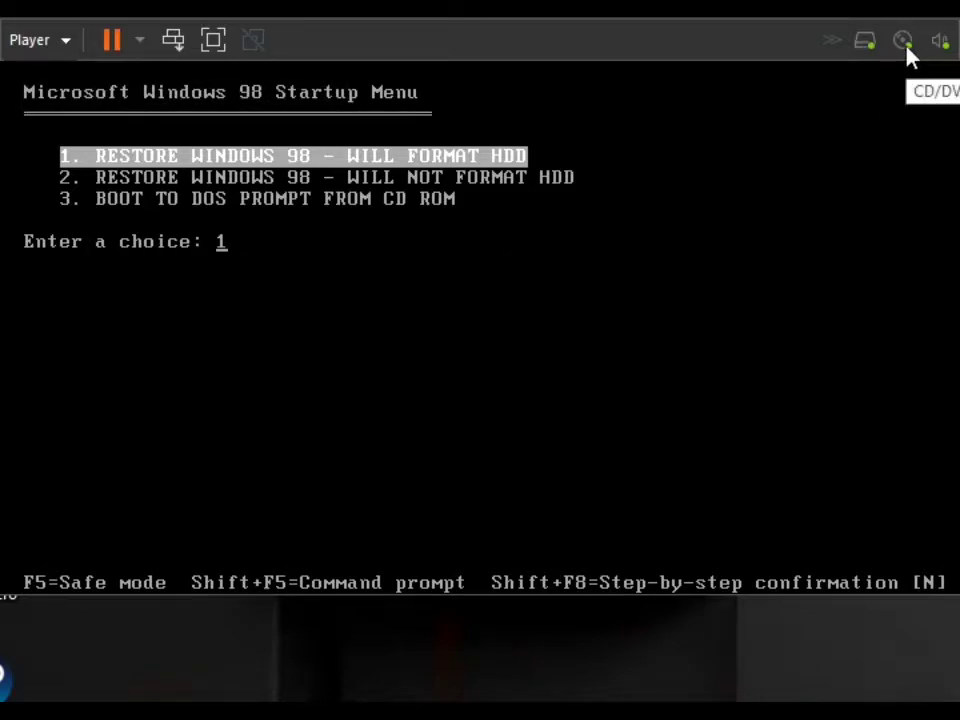
left_click(707, 266)
key("Down")
key("Down")
key("Up")
key("Down")
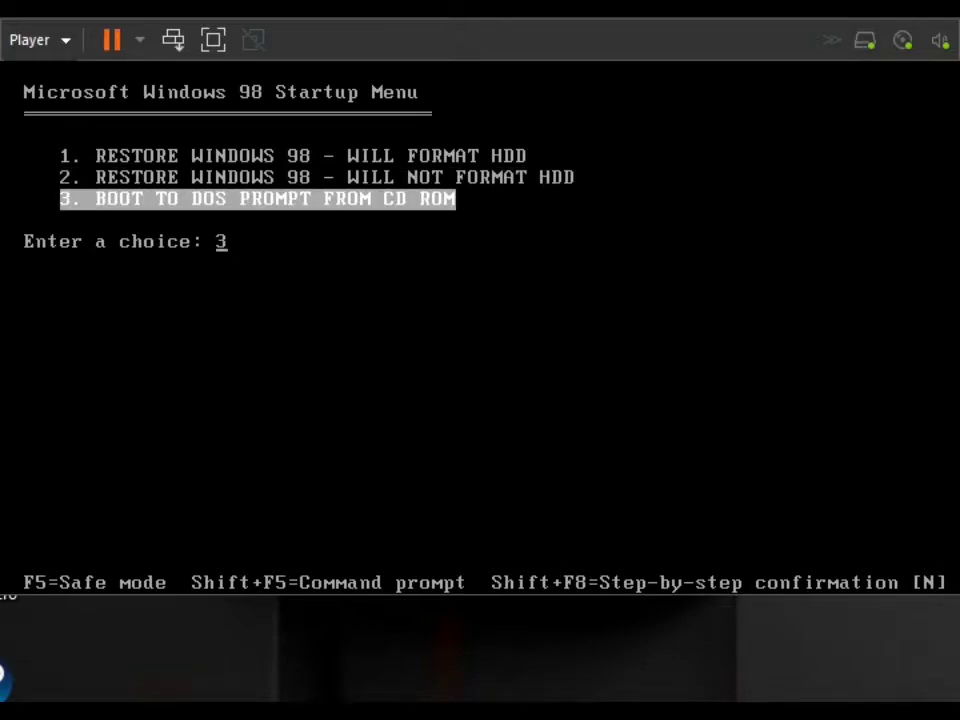
key("Return")
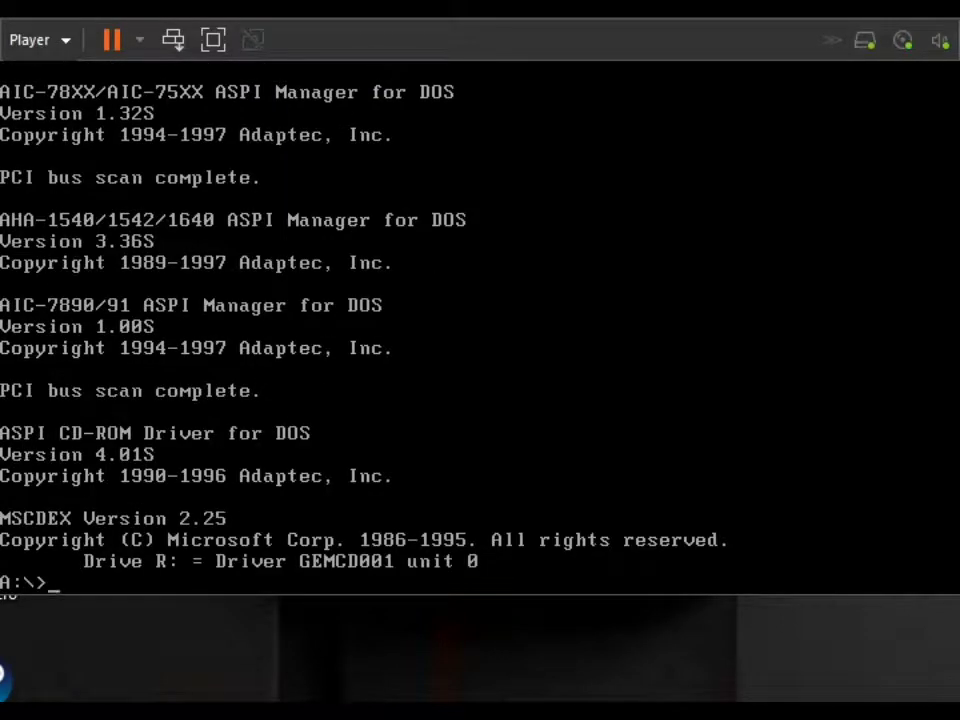
Run fdisk at the DOS prompt and enable large disk support.
type("form")
key("BackSpace")
key("BackSpace")
key("BackSpace")
type("disk")
key("Return")
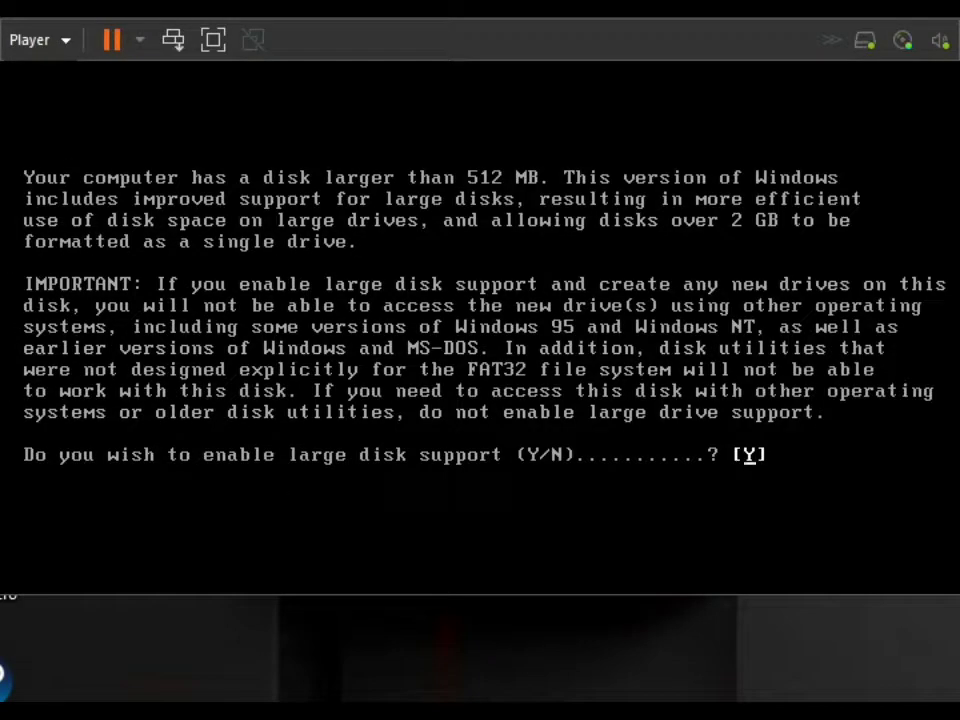
key("Return")
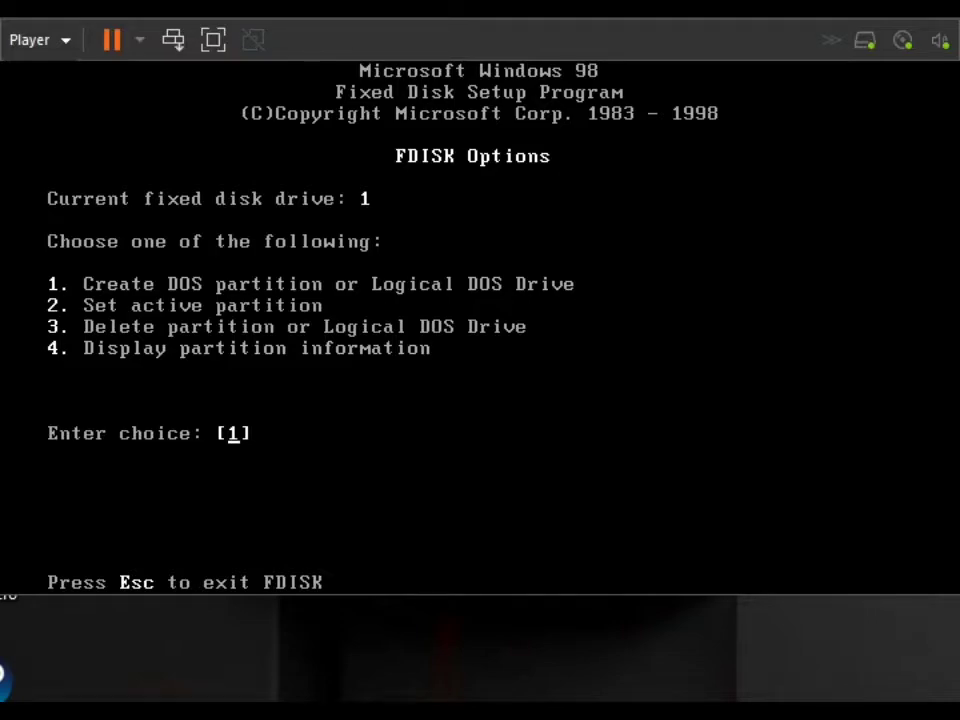
Create a primary DOS partition on fixed disk 1 using the maximum available size, make it active, and exit FDISK.
key("Return")
key("Return")
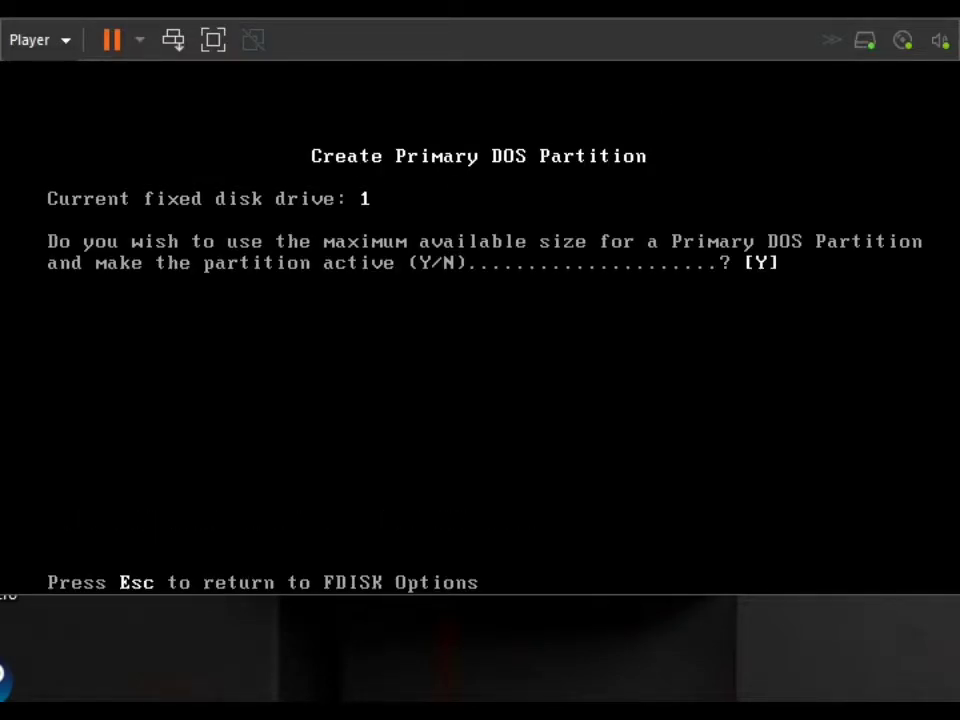
key("Return")
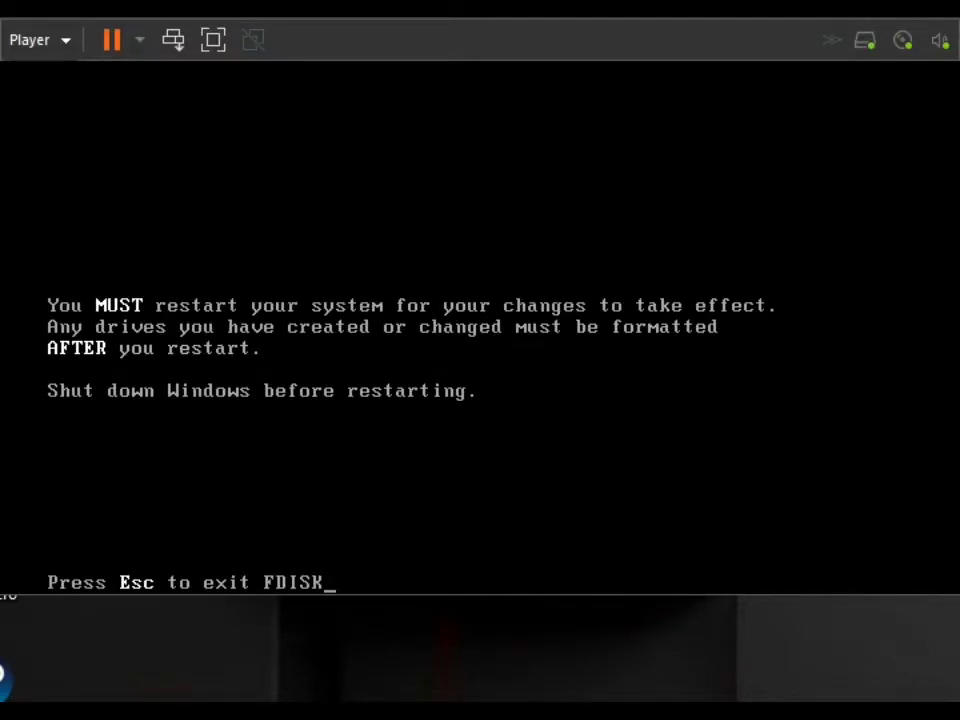
key("Escape")
Restart the machine from the DOS prompt with the reboot command.
type("restat")
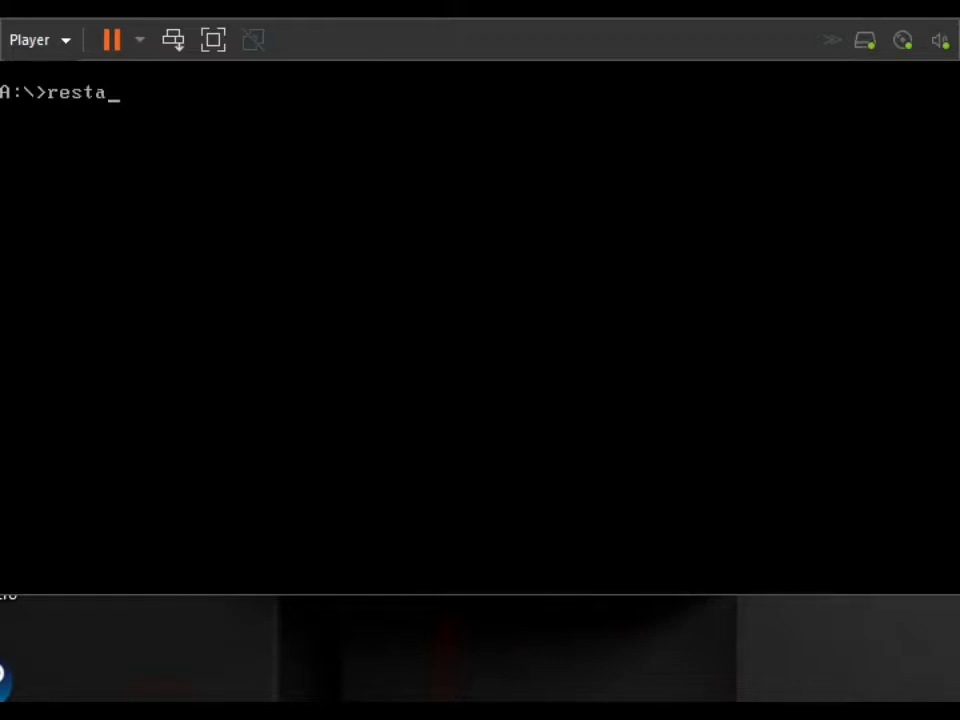
key("BackSpace")
type("rt")
key("Return")
type("reboot")
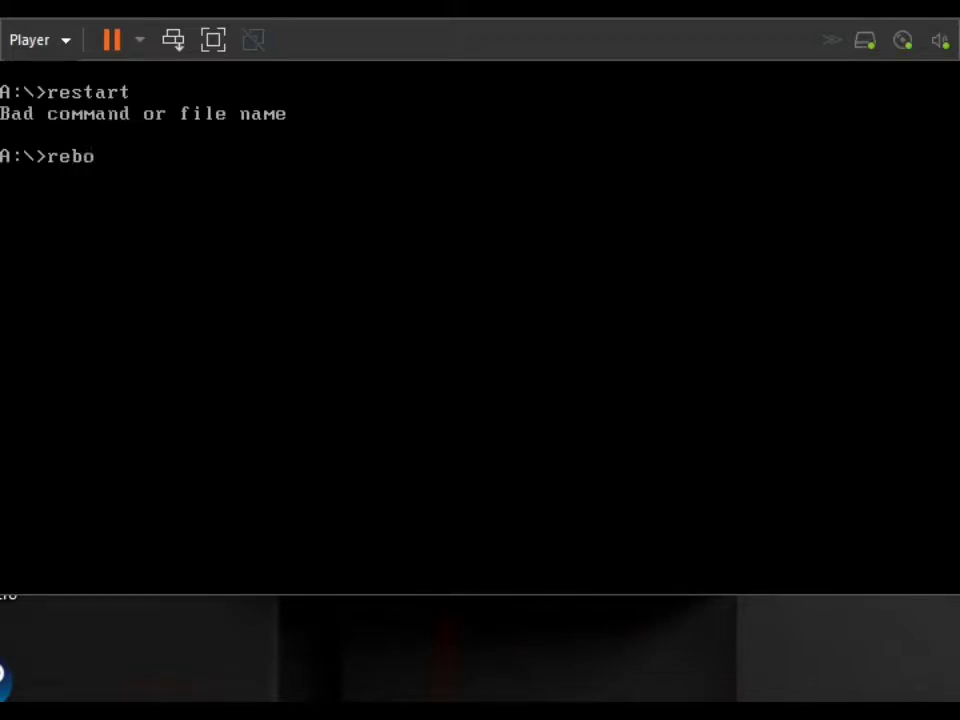
key("Return")
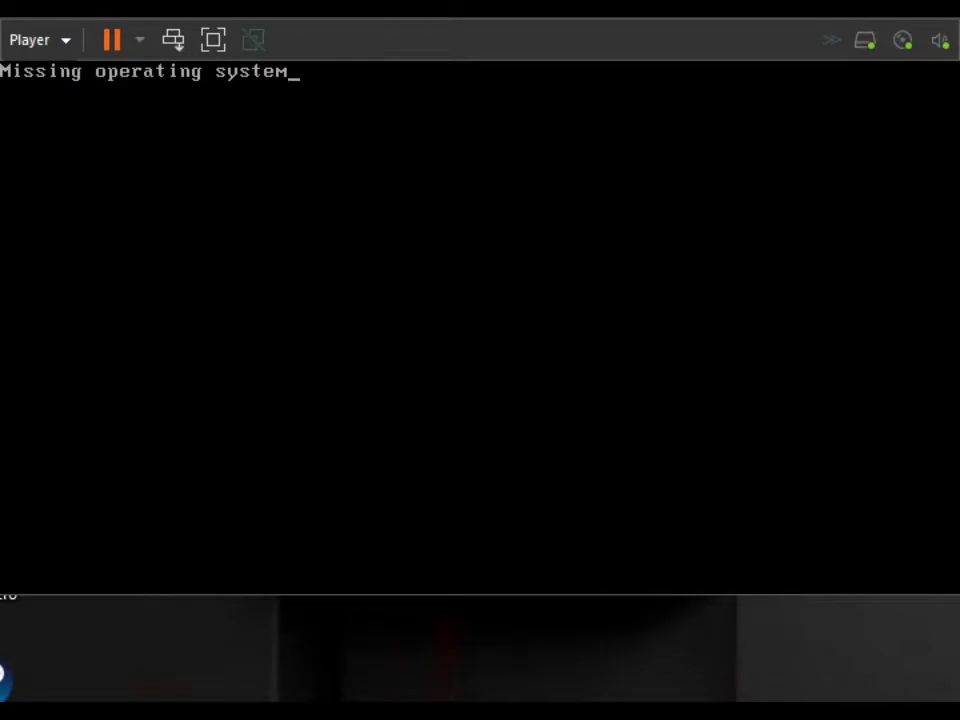
Restart the guest, boot it from the CD-ROM drive, and choose option 3 to reach the DOS prompt.
left_click(139, 40)
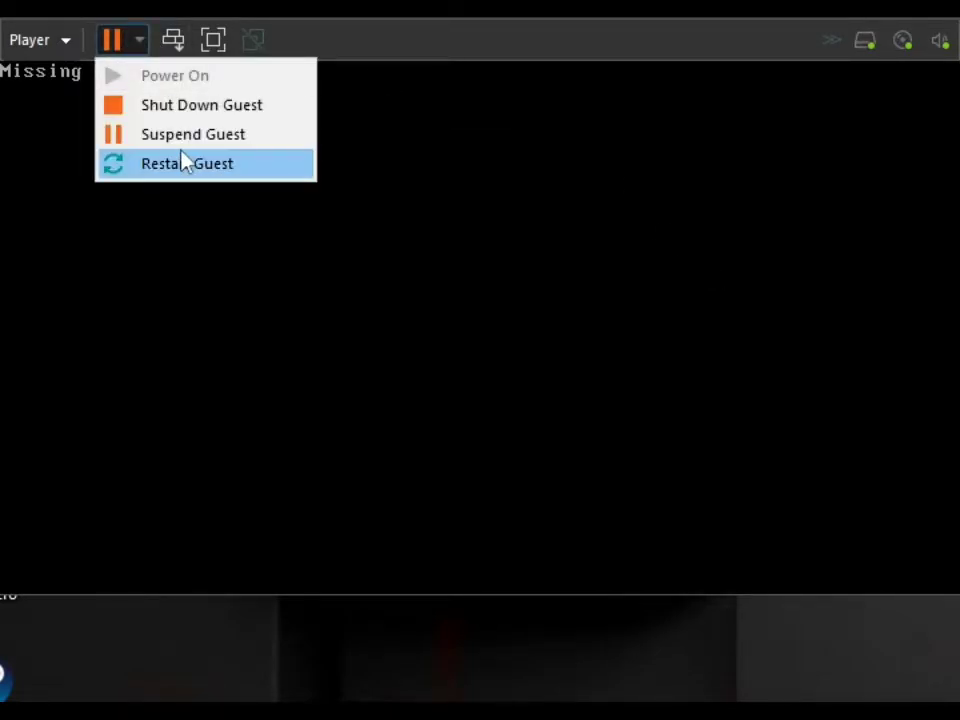
left_click(182, 161)
key("Escape")
key("Down")
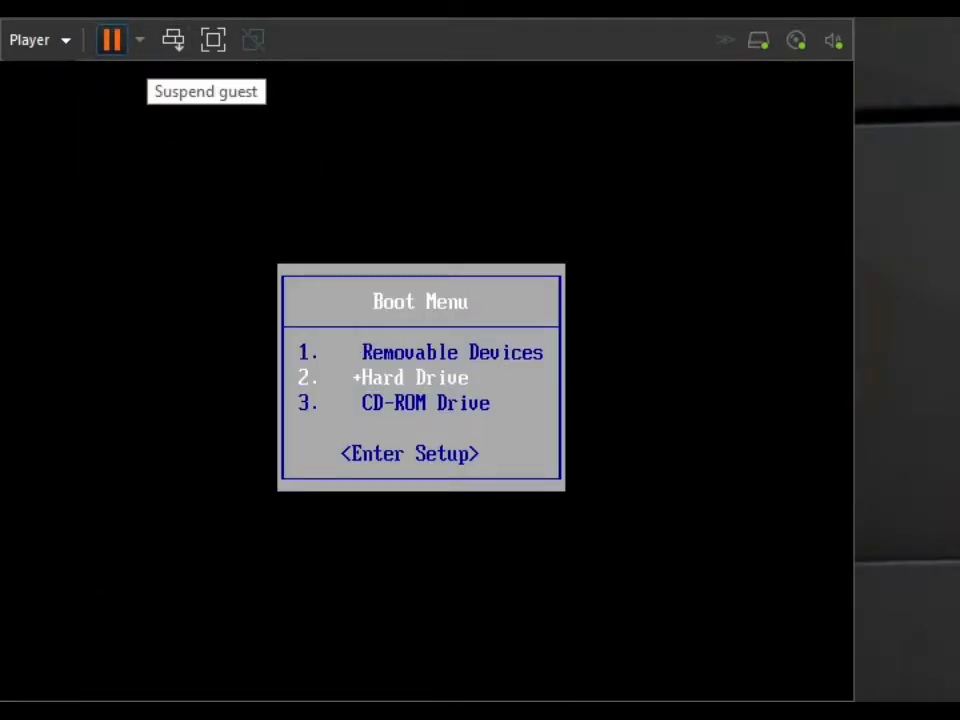
key("Down")
key("Return")
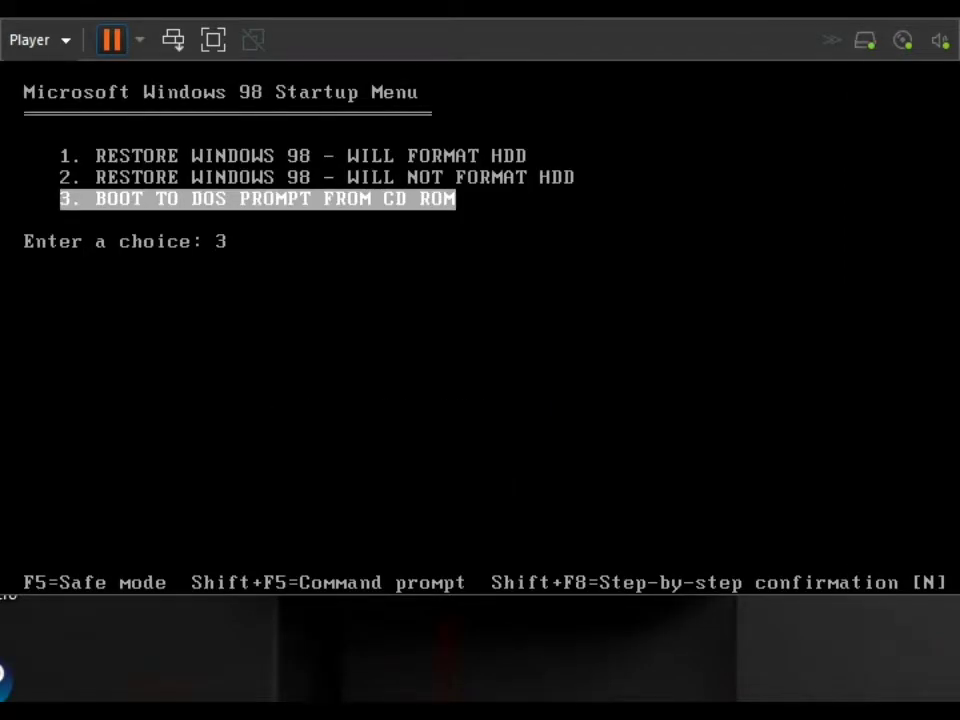
key("Return")
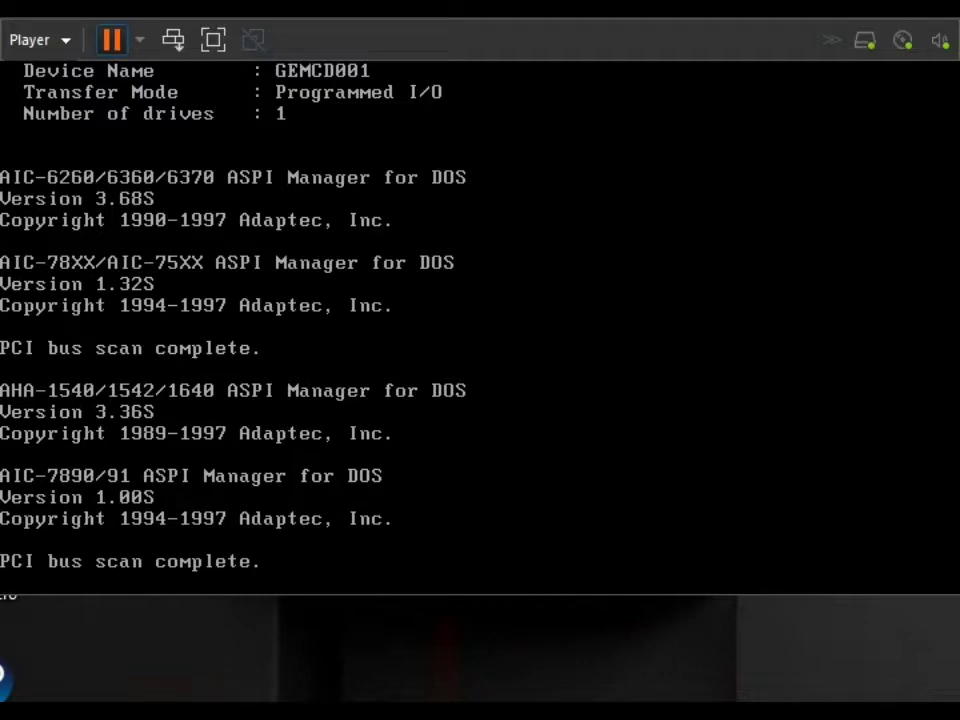
Format drive C:, confirm the data loss, and give the volume the label IBM.
type("format C:")
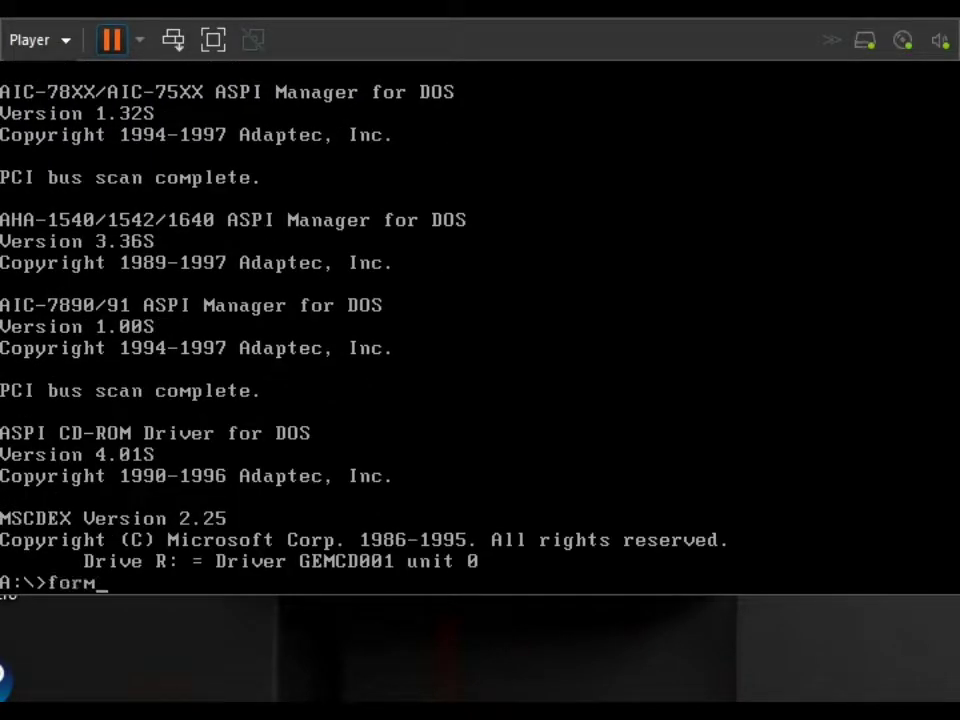
key("Return")
type("y")
key("Return")
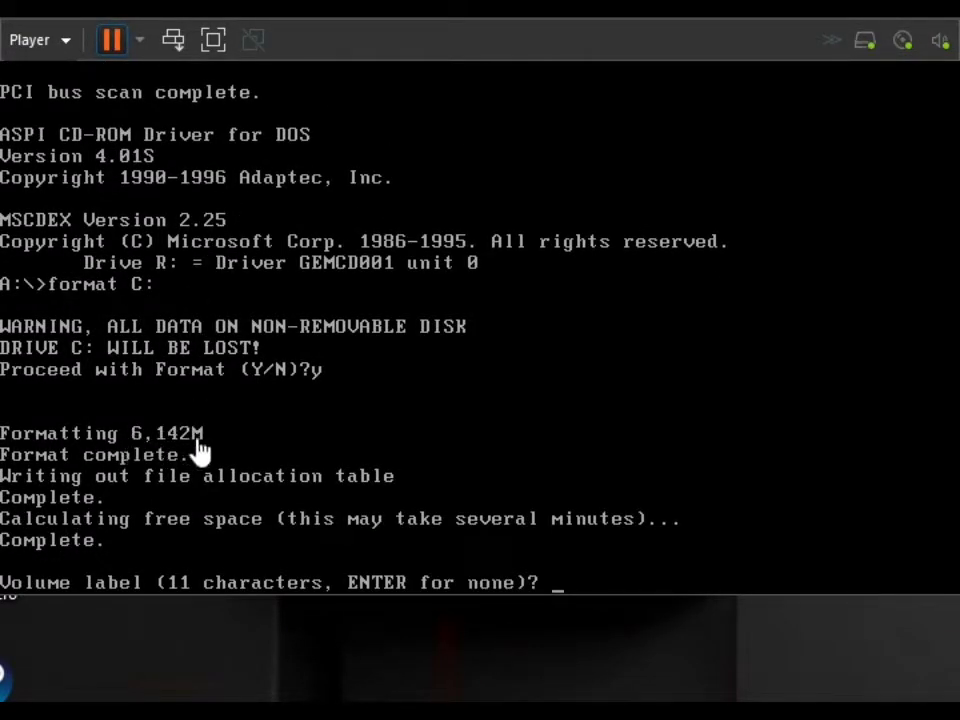
type("IBM")
key("Return")
Reboot from the DOS prompt and restart the guest repeatedly to try to reach the boot menu.
type("reboot")
key("Return")
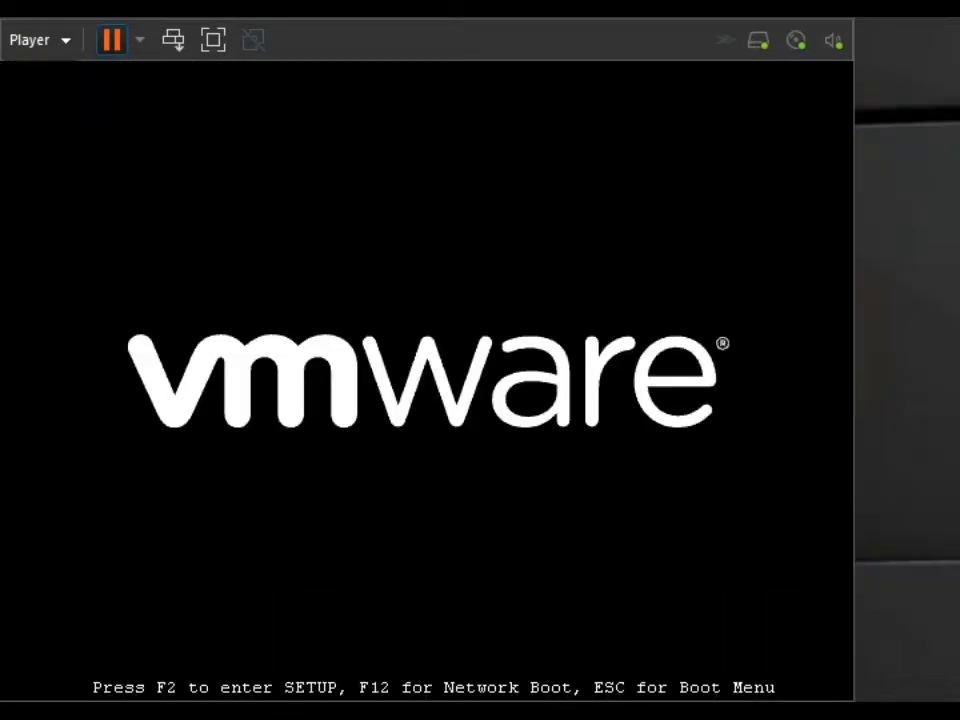
left_click(139, 40)
left_click(182, 163)
key("Return")
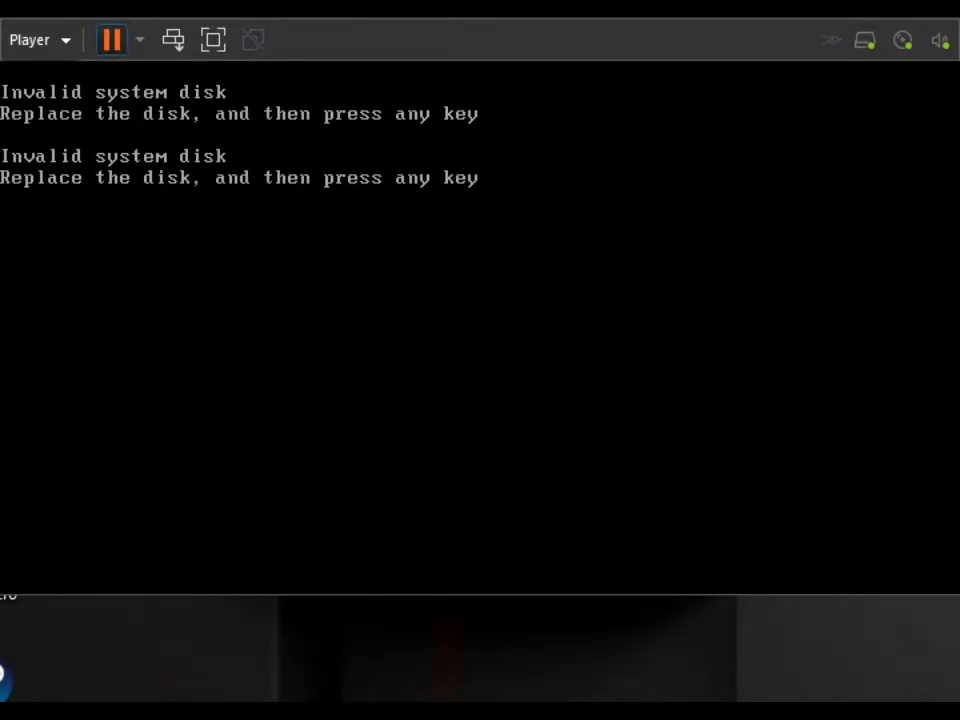
left_click(139, 40)
left_click(167, 182)
key("Return")
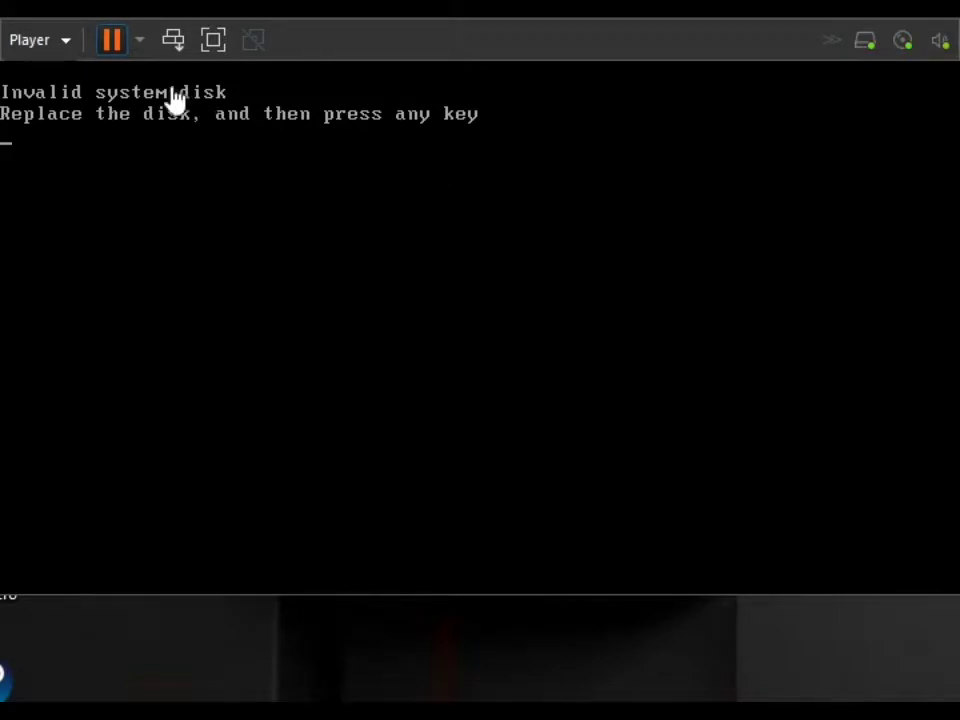
left_click(139, 40)
left_click(160, 164)
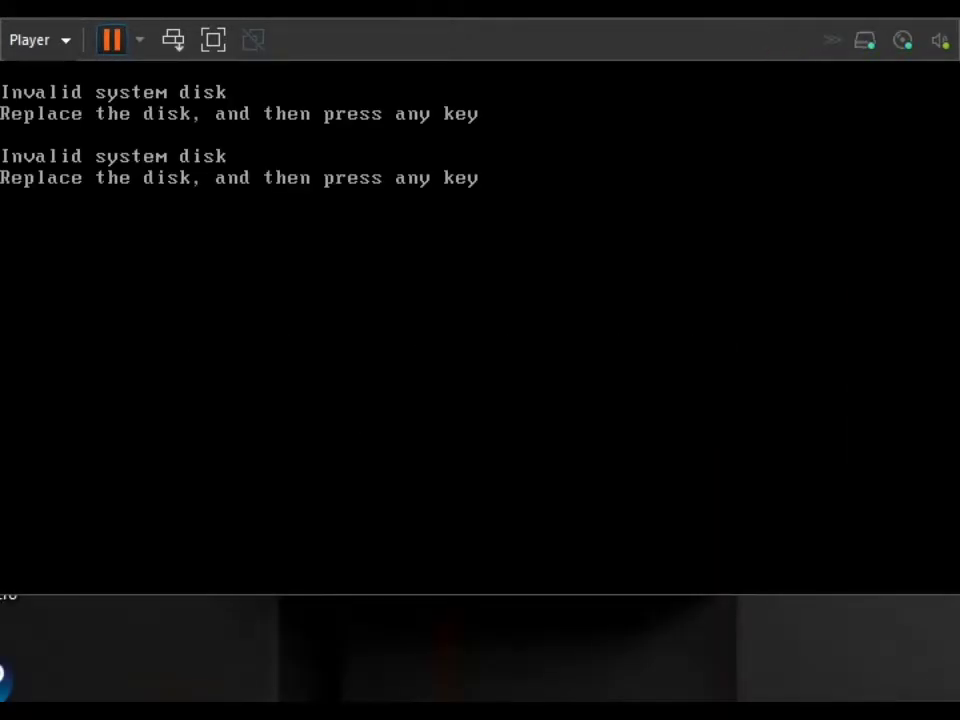
left_click(139, 40)
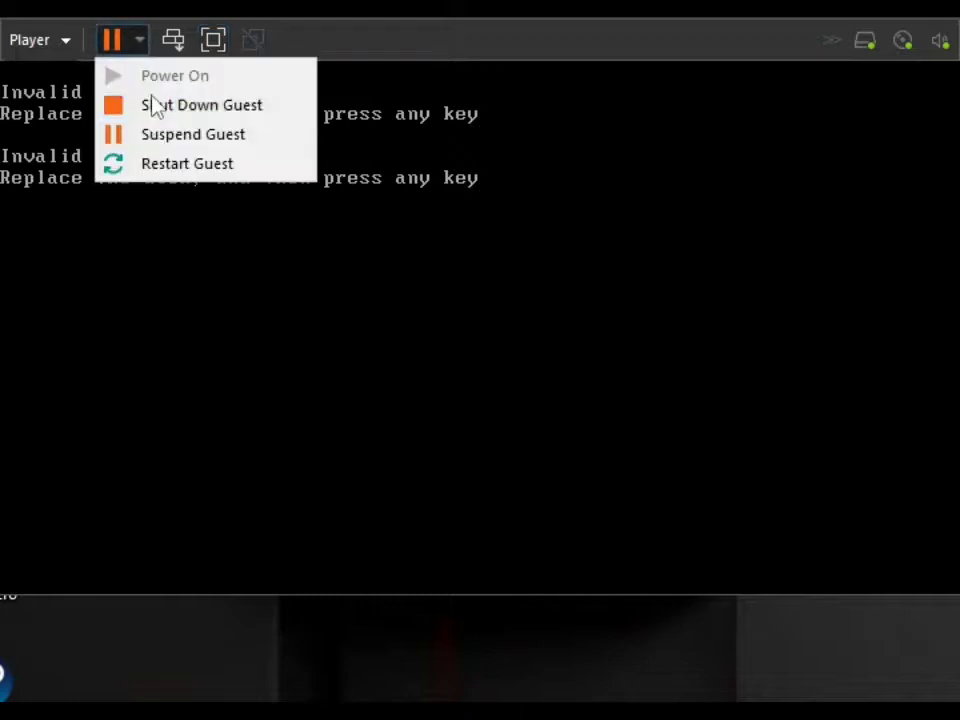
left_click(160, 164)
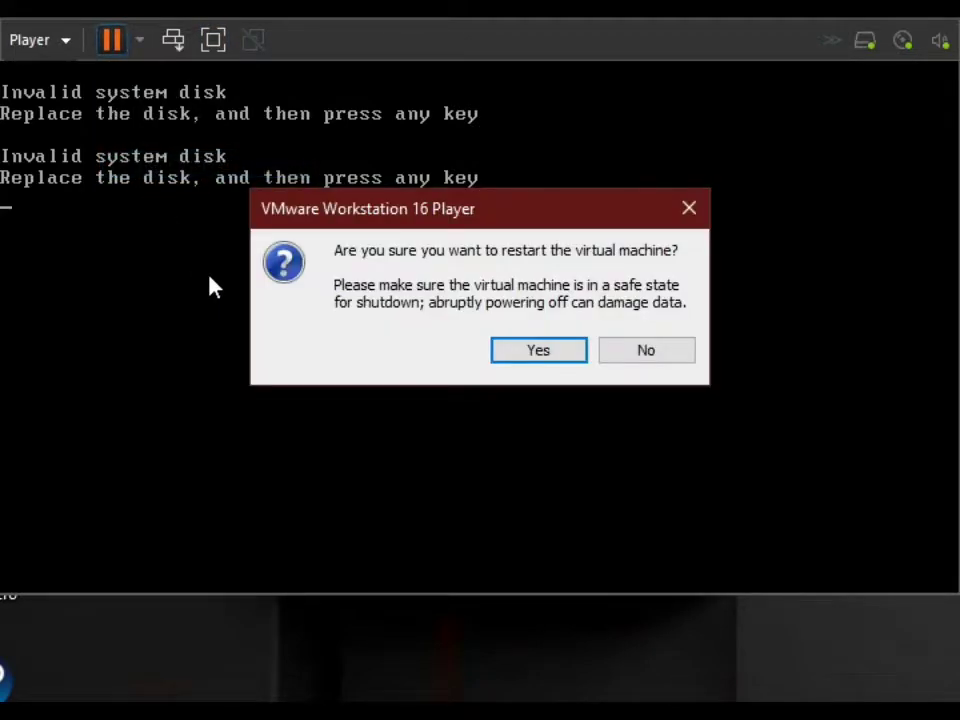
key("Return")
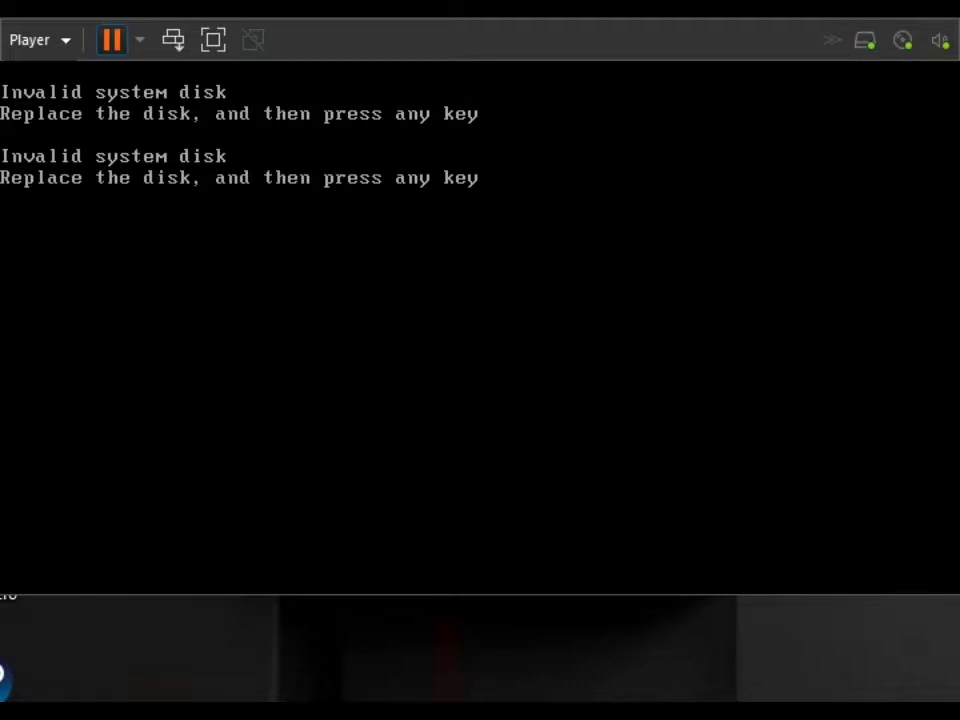
left_click(139, 40)
left_click(140, 164)
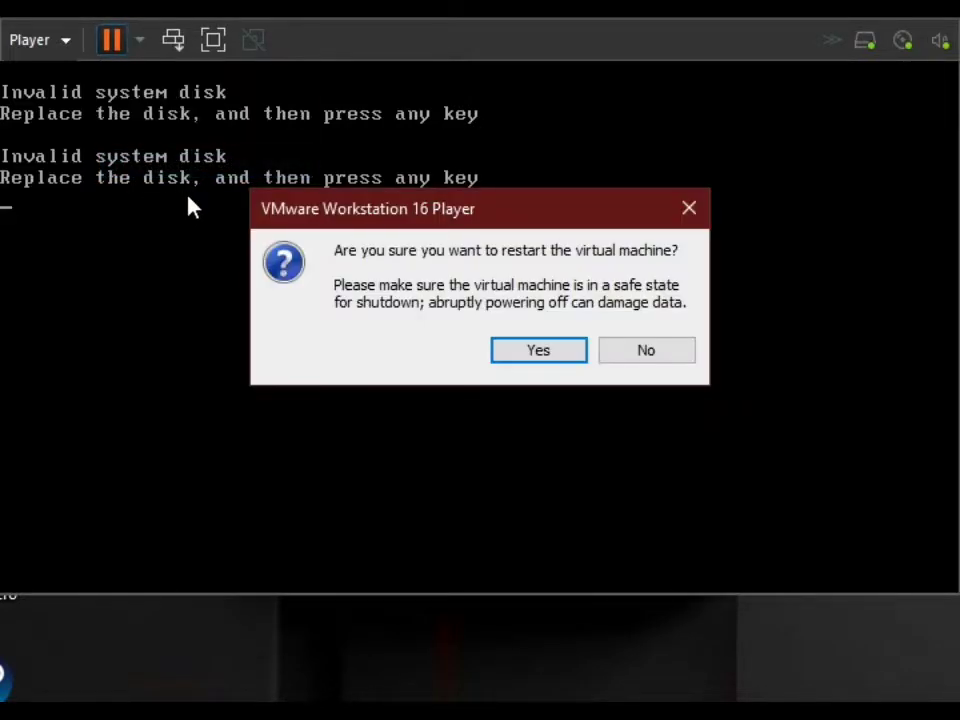
key("Return")
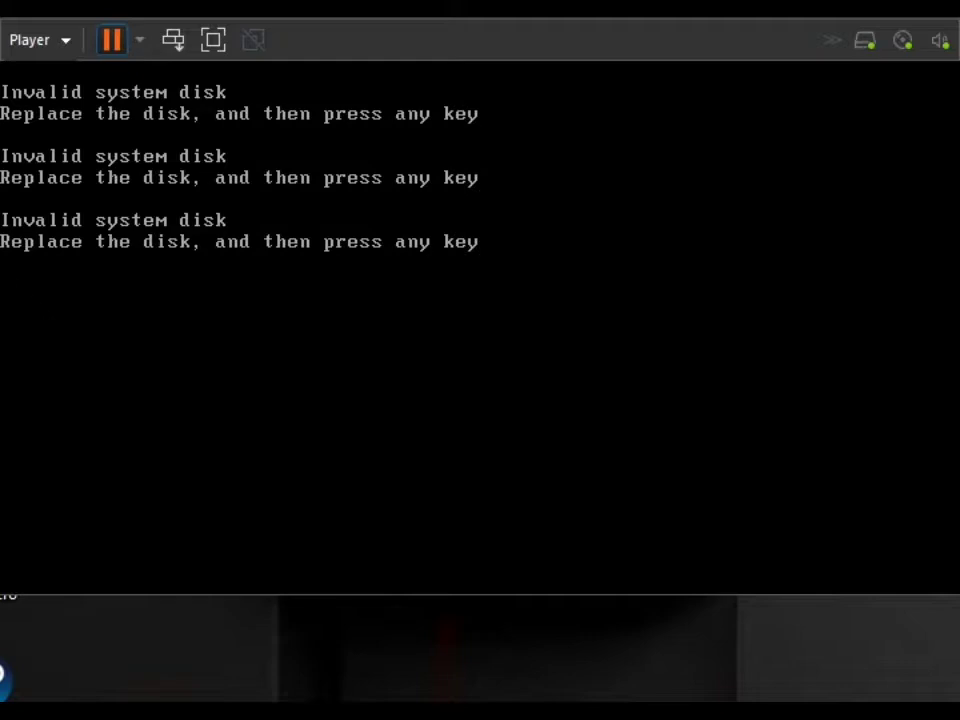
left_click(139, 40)
left_click(146, 163)
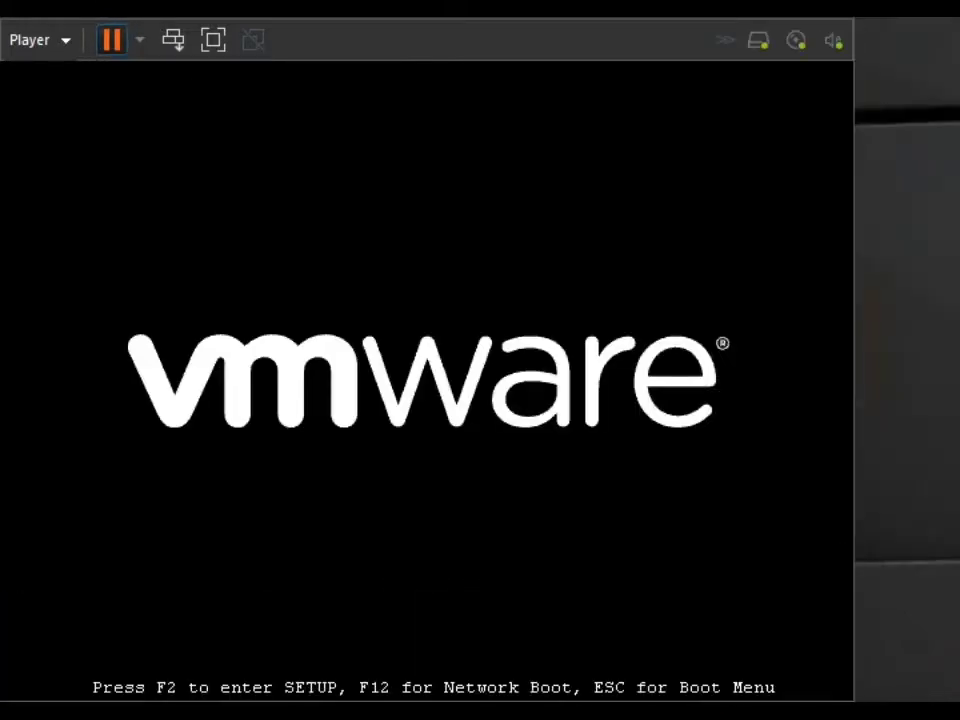
Restart the guest and enter the BIOS setup utility through the boot menu.
left_click(139, 40)
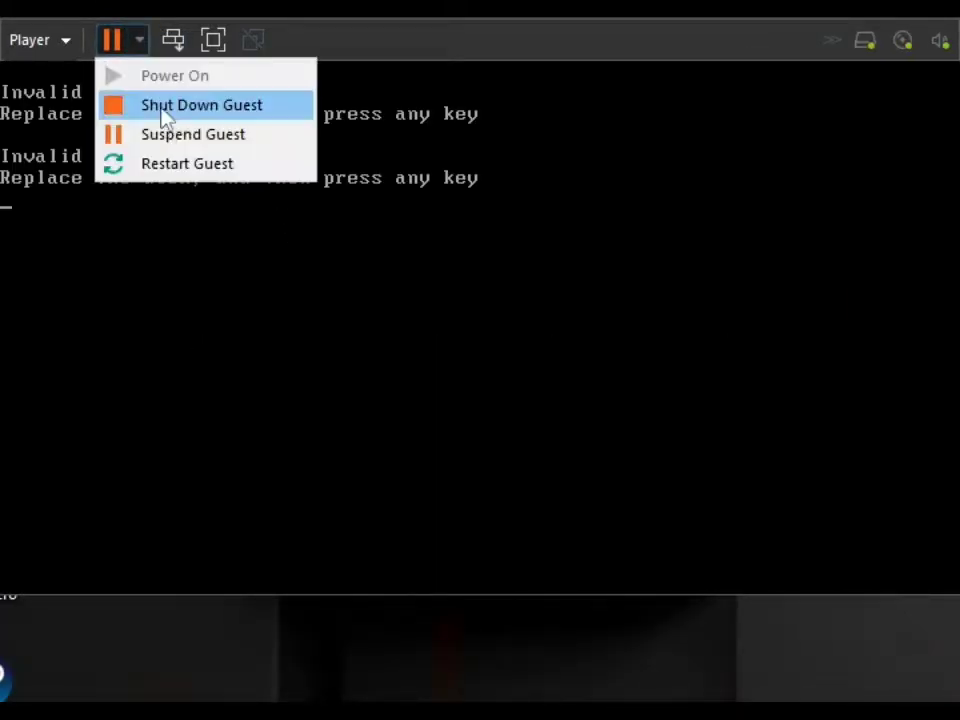
left_click(152, 165)
key("Escape")
key("Down")
key("Down")
key("Down")
key("Return")
key("Right")
key("Right")
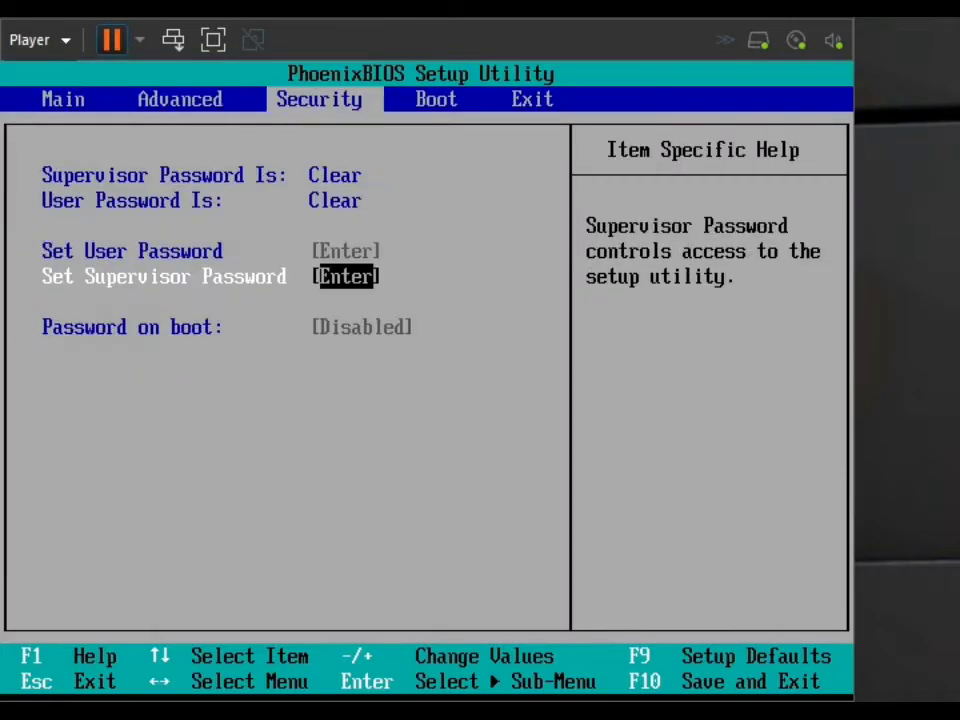
Change the BIOS boot order so the virtual machine boots from the CD, and exit saving changes.
key("Right")
key("minus")
key("Right")
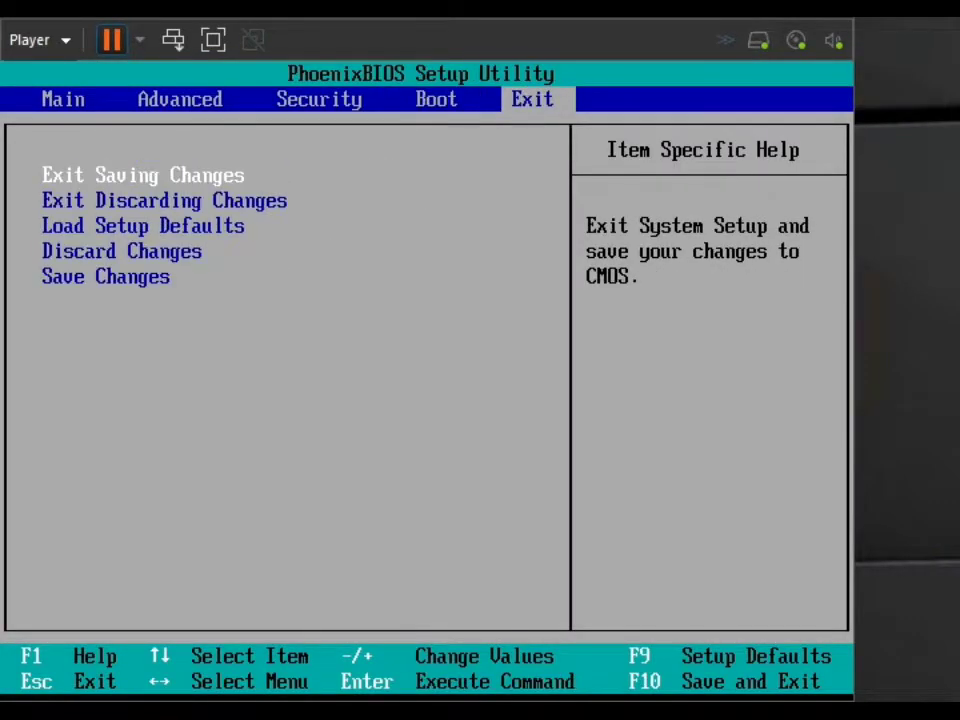
key("Return")
key("Return")
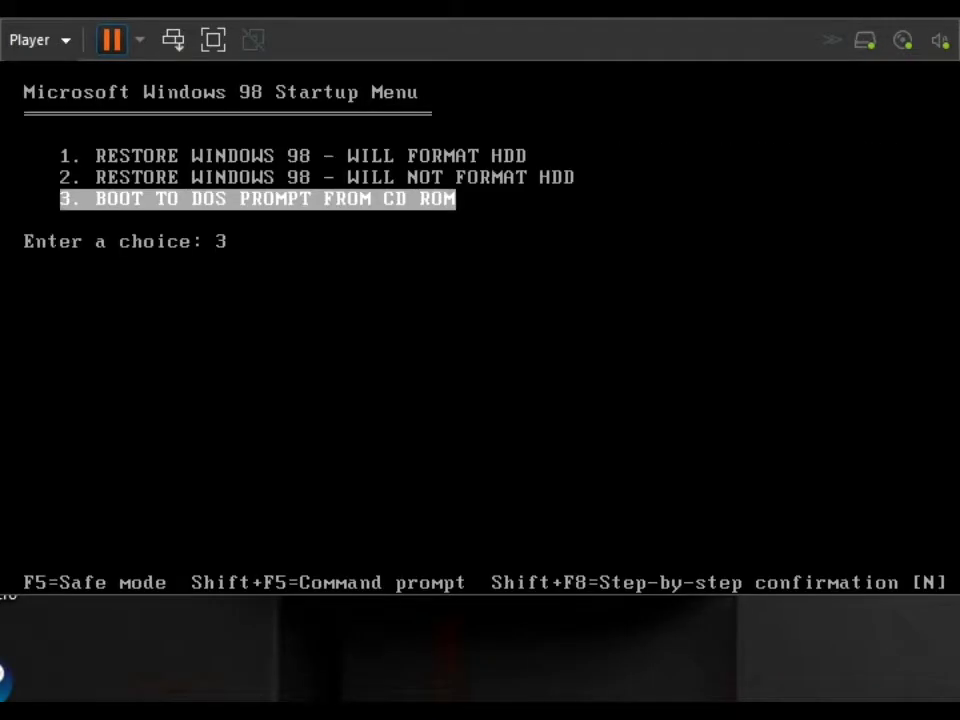
Restore Windows from the recovery CD with the option that will not format the HDD, and reboot when the restore completes.
key("Up")
key("Return")
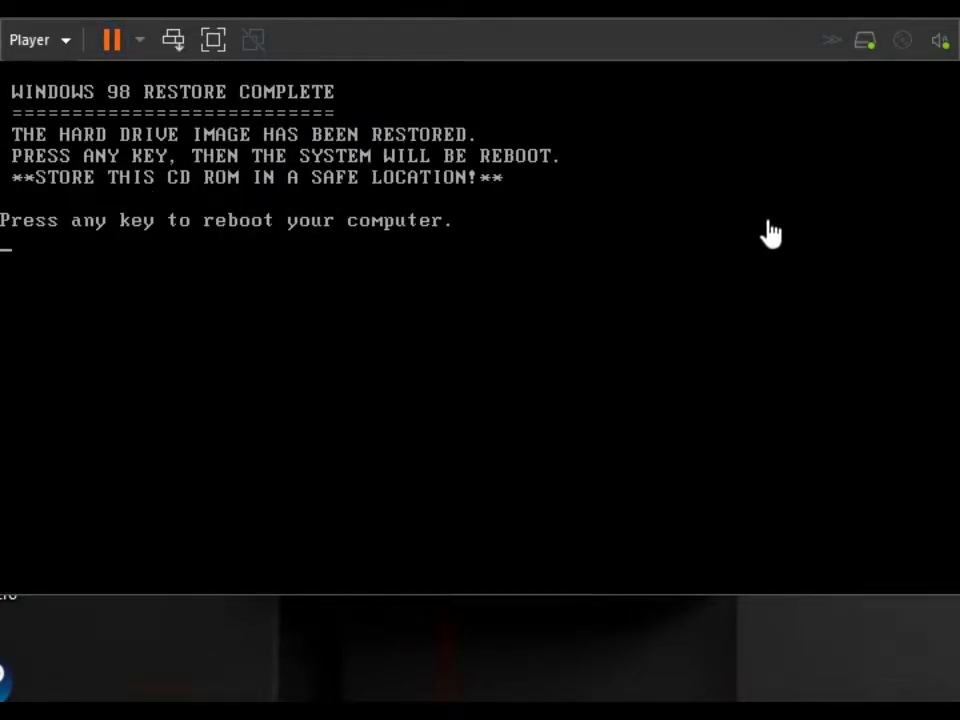
key("Return")
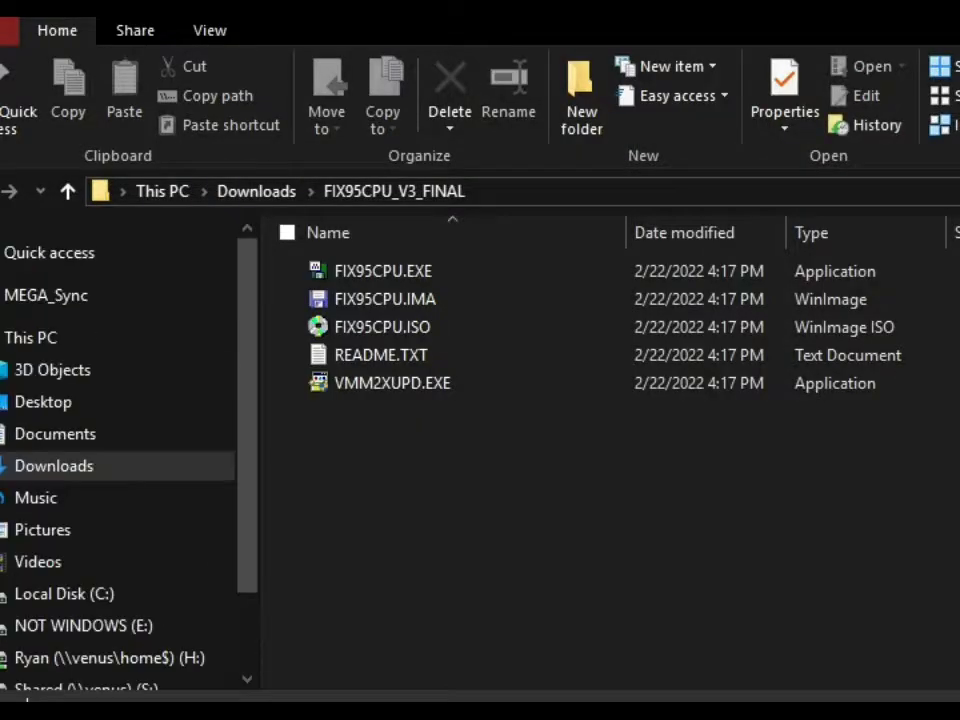
Load FIX95CPU.ISO into the virtual CD/DVD drive, connect the drive, and restart the guest to boot from it.
scroll(120, 520, "up", 5)
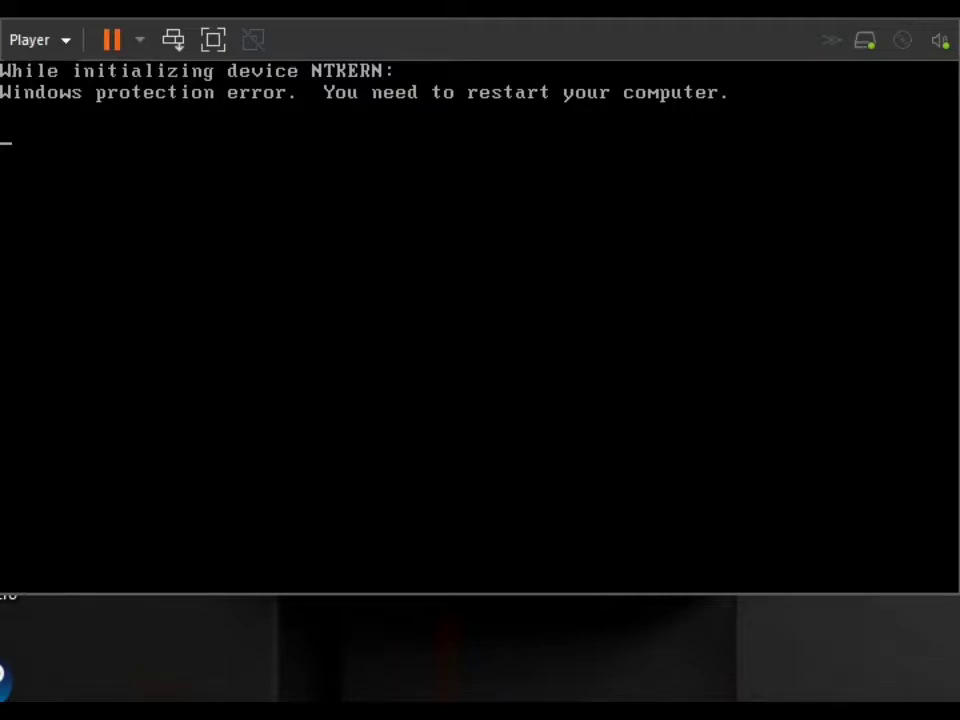
left_click(907, 49)
left_click(950, 108)
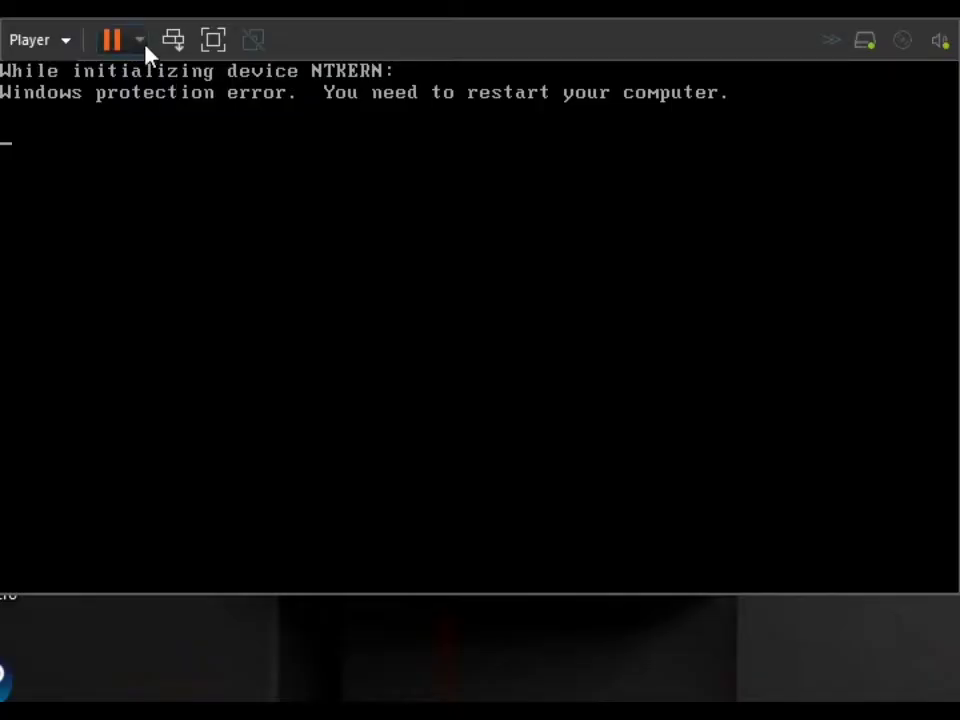
left_click(140, 41)
left_click(136, 166)
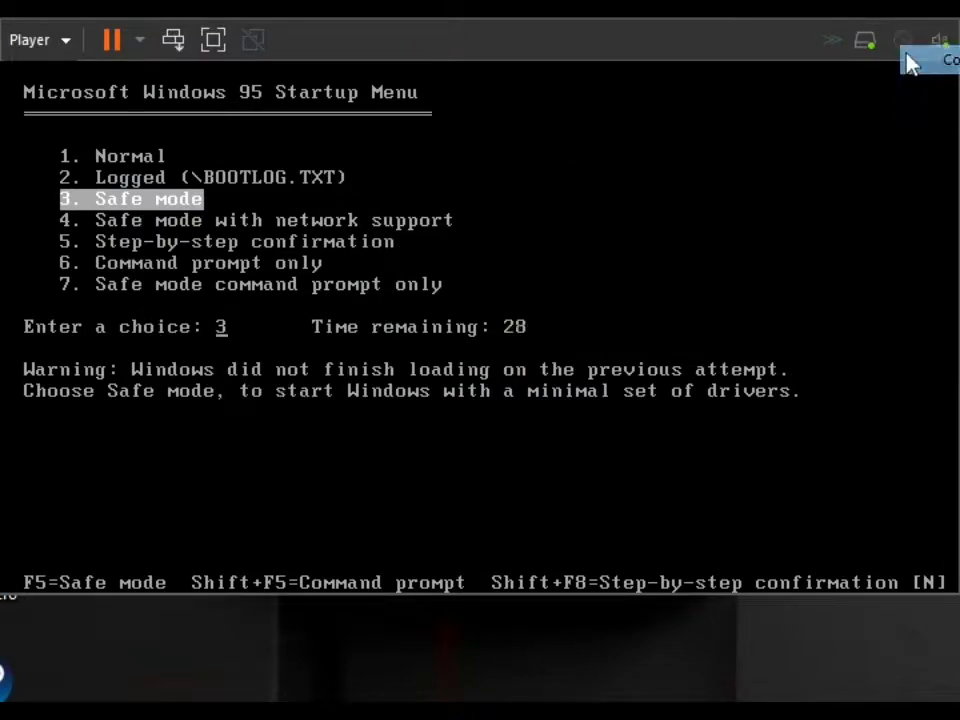
left_click(139, 40)
left_click(150, 168)
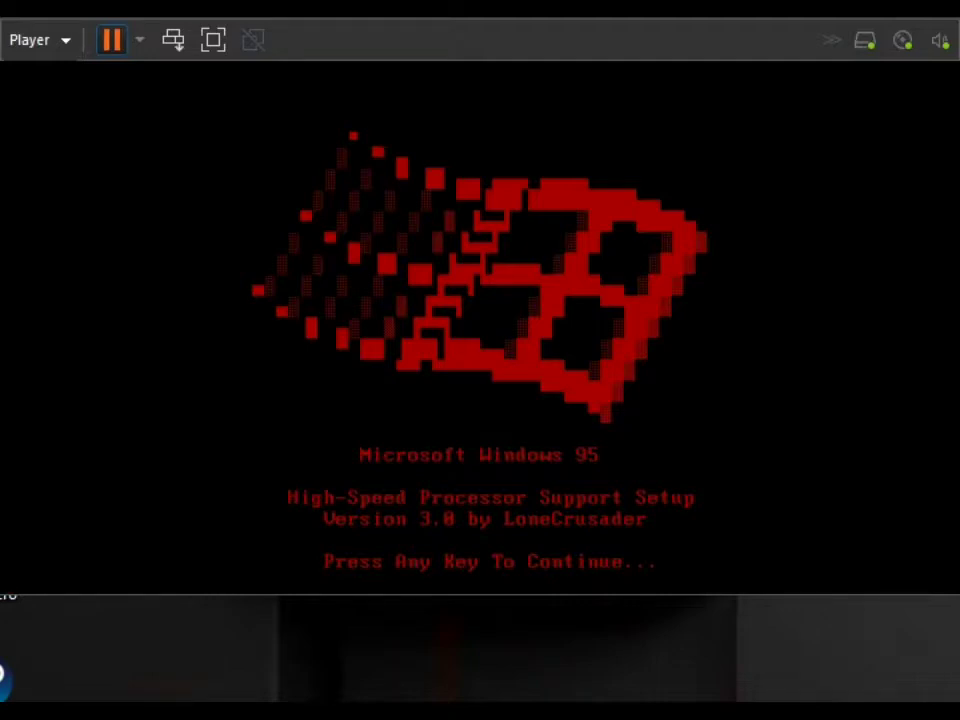
Install the FIX95CPU 3.0 patch without viewing the README file, and restart the computer.
key("Return")
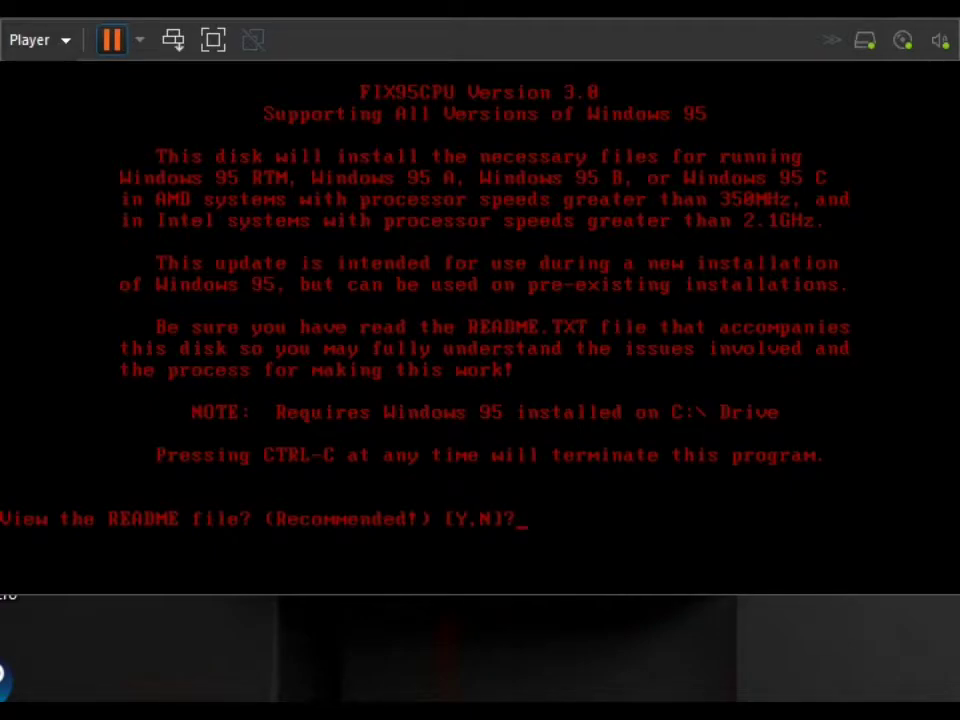
type("N")
key("Return")
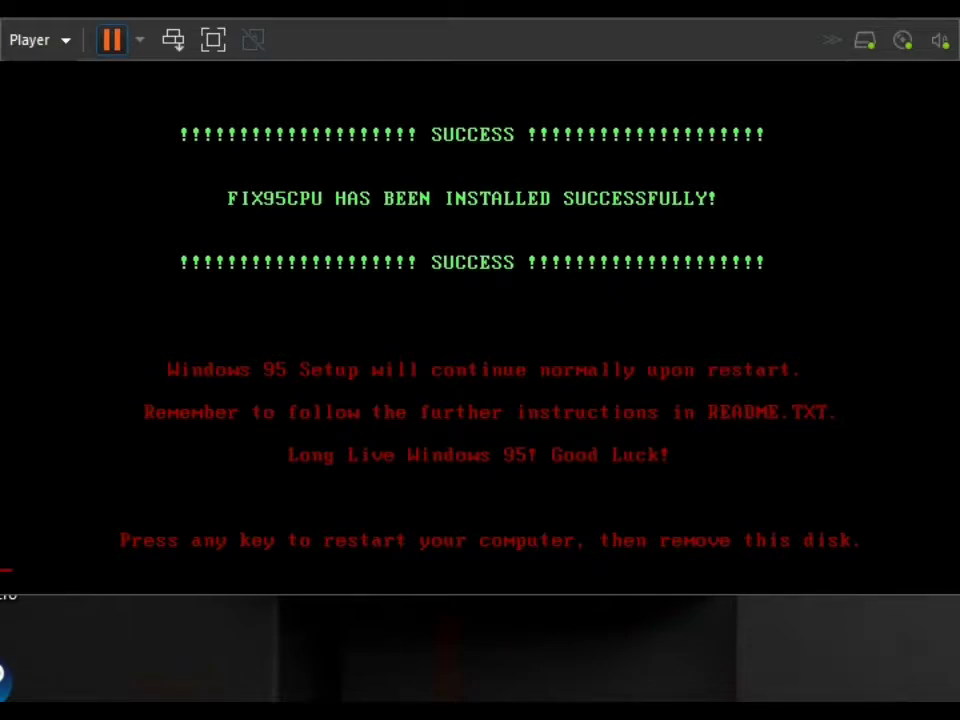
key("Return")
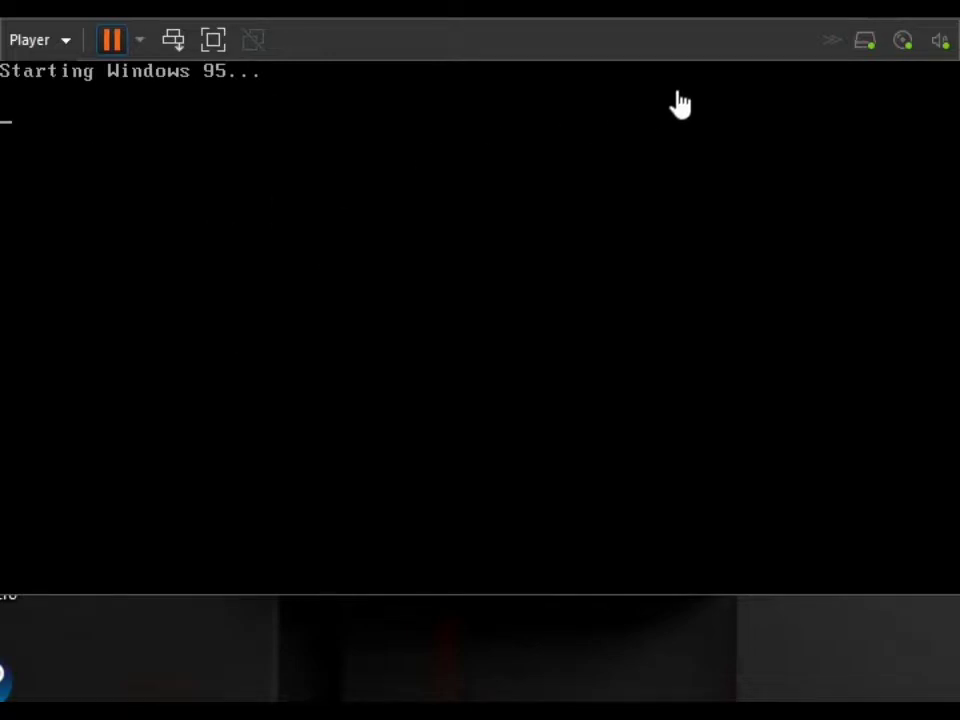
Disconnect the virtual CD/DVD drive and restart the guest so it boots from the hard disk.
left_click(905, 42)
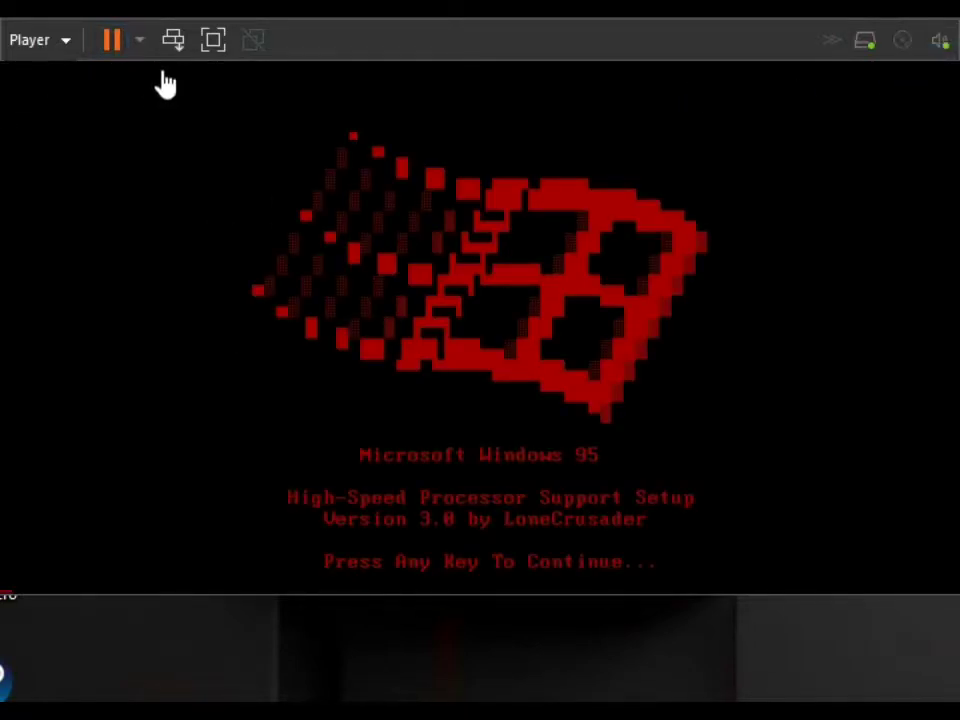
left_click(139, 40)
left_click(167, 165)
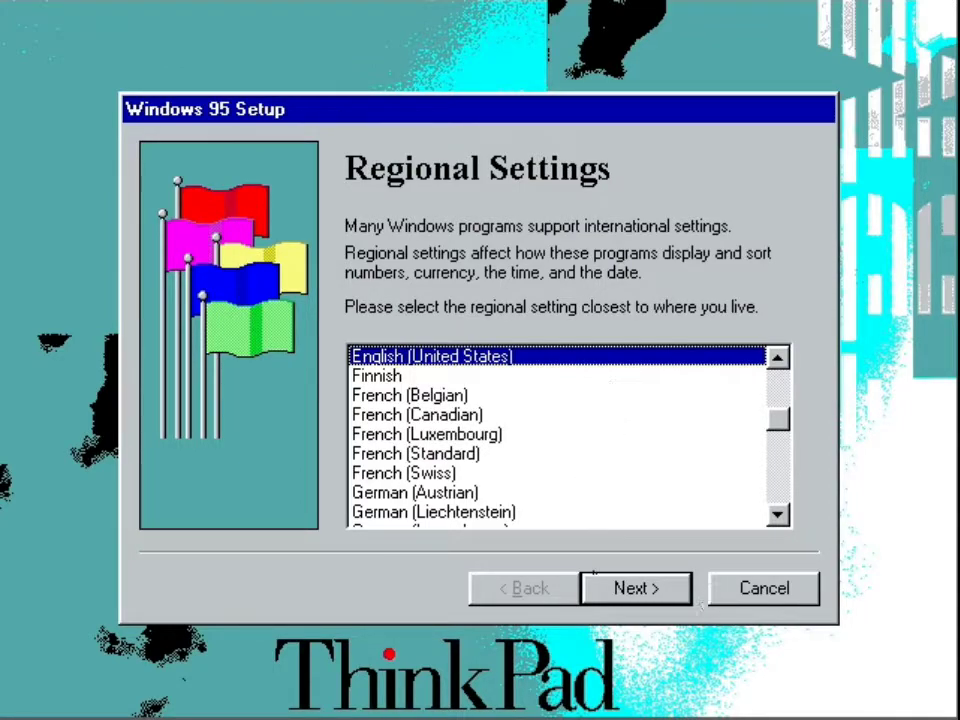
Accept English (United States) as the regional setting, keep the keyboard layout, and enter the user's name with the company left blank.
left_click(621, 592)
left_click(621, 592)
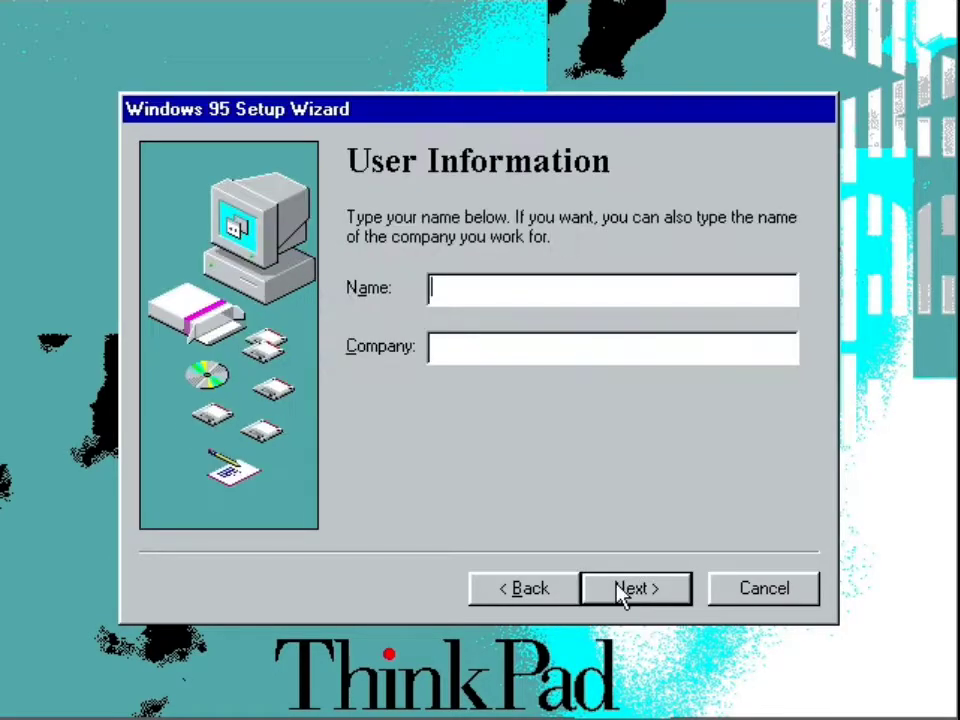
type("877")
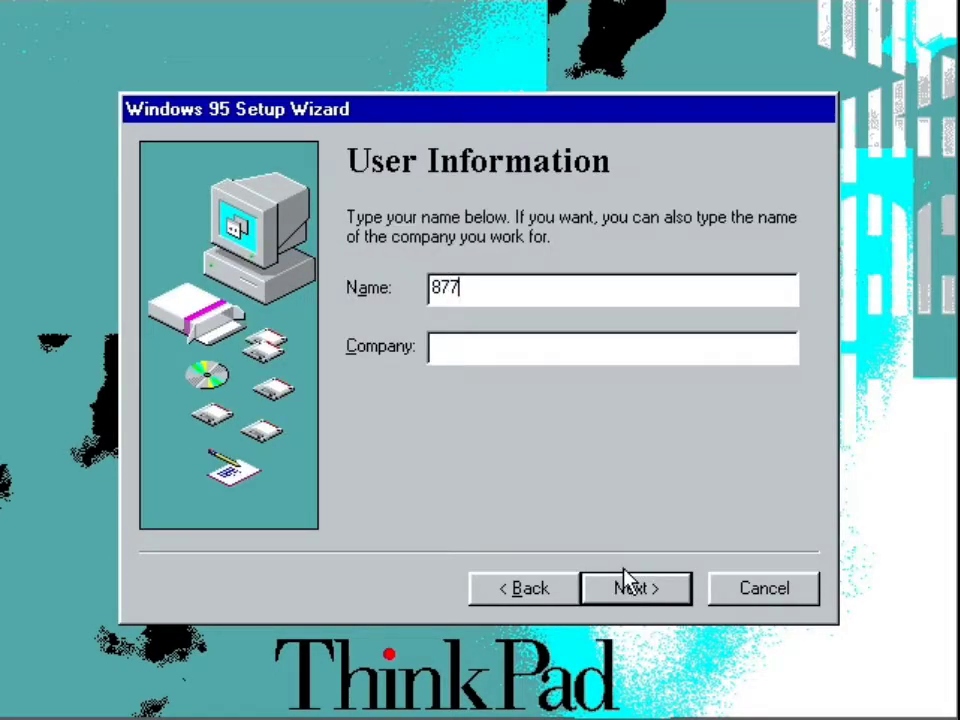
key("BackSpace")
type("87")
left_click(630, 585)
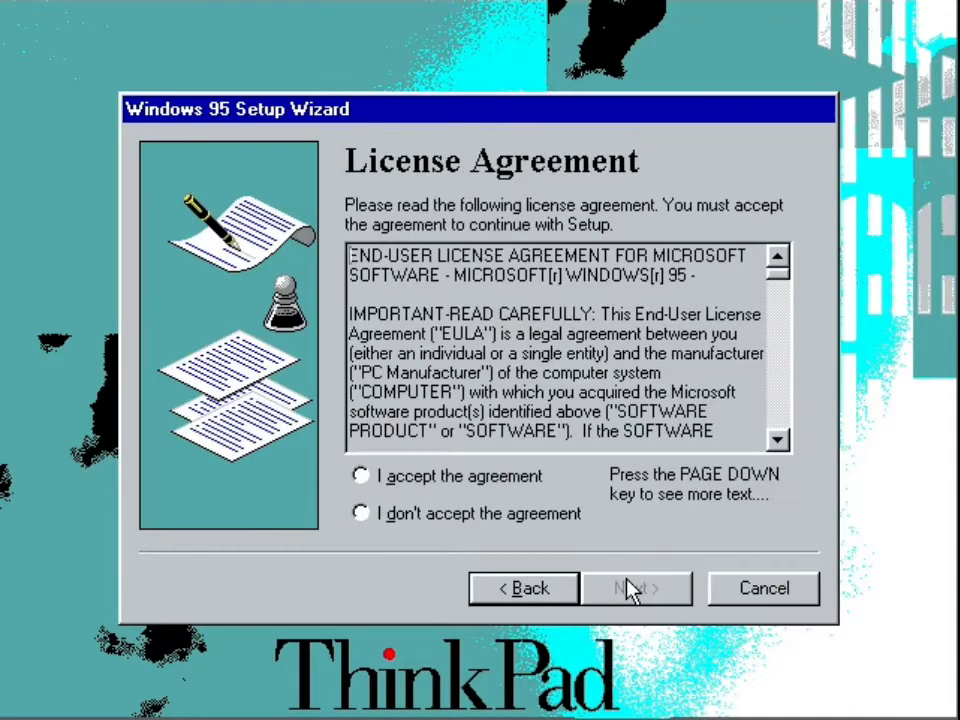
Accept the Windows 95 license agreement and confirm the restart that applies the regional and keyboard settings.
left_click(511, 478)
left_click(625, 592)
type("7")
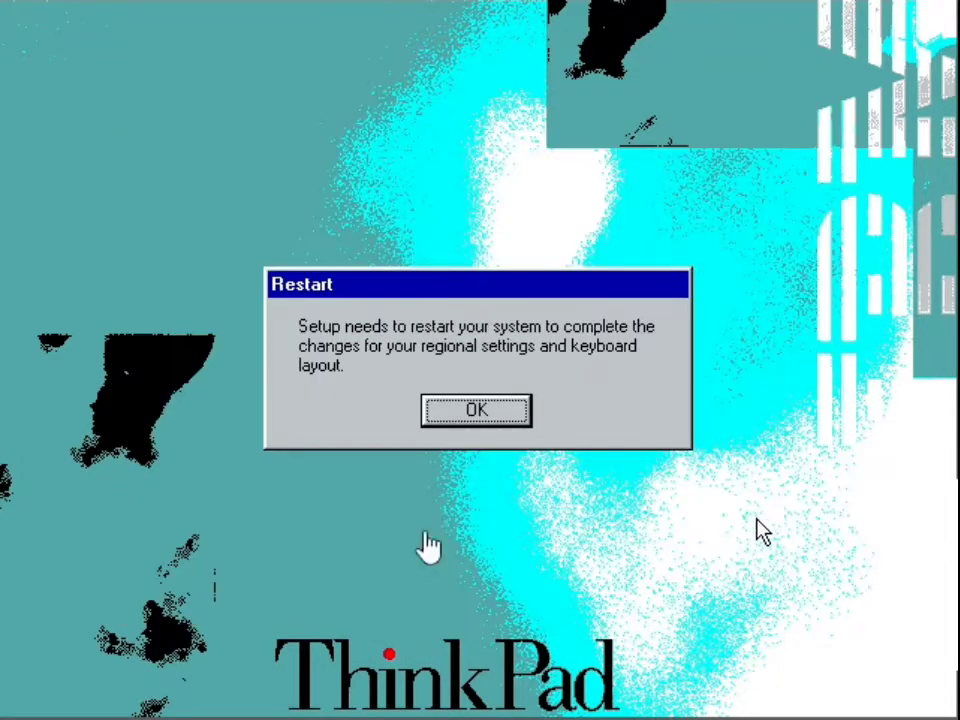
left_click(481, 428)
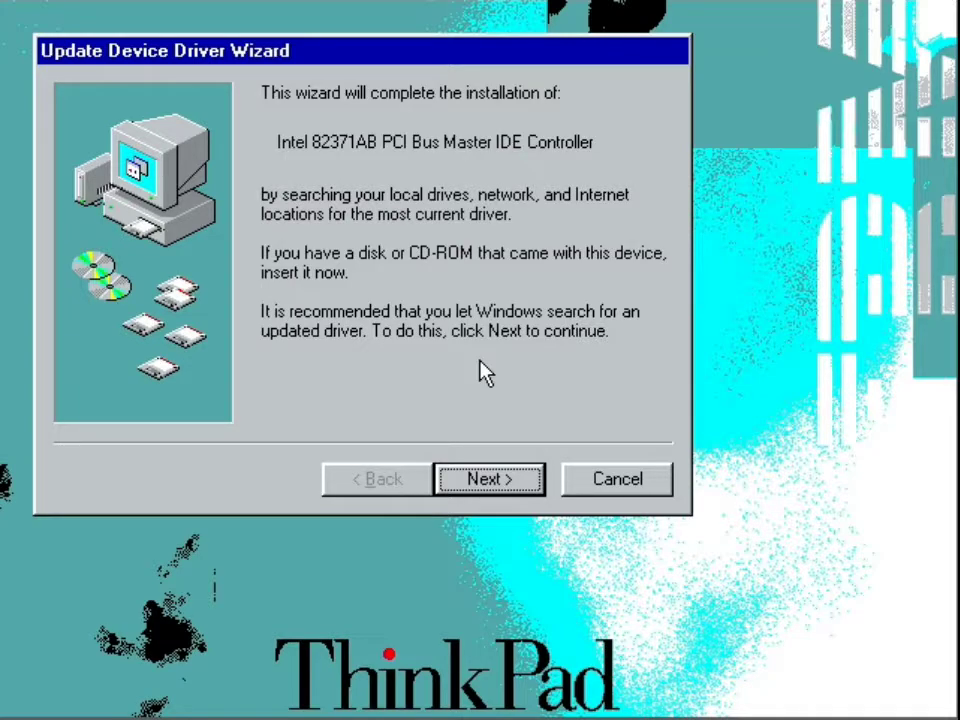
Install the found drivers for the Intel 82371AB PCI Bus Master IDE Controller and the Standard PCI Graphics Adapter (VGA).
key("Return")
key("Return")
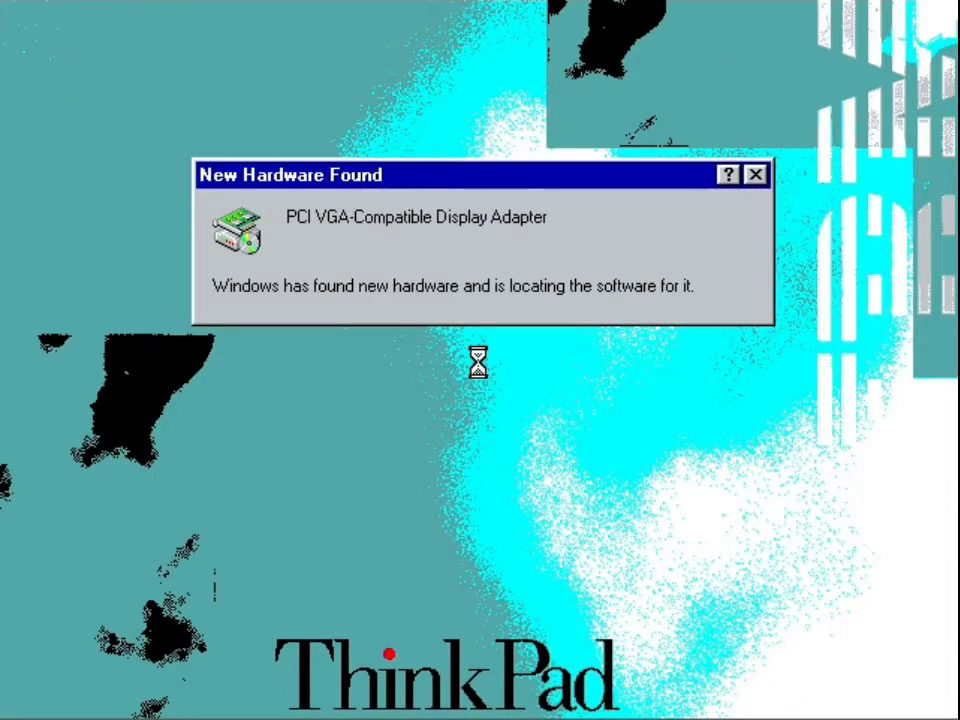
key("Return")
key("Return")
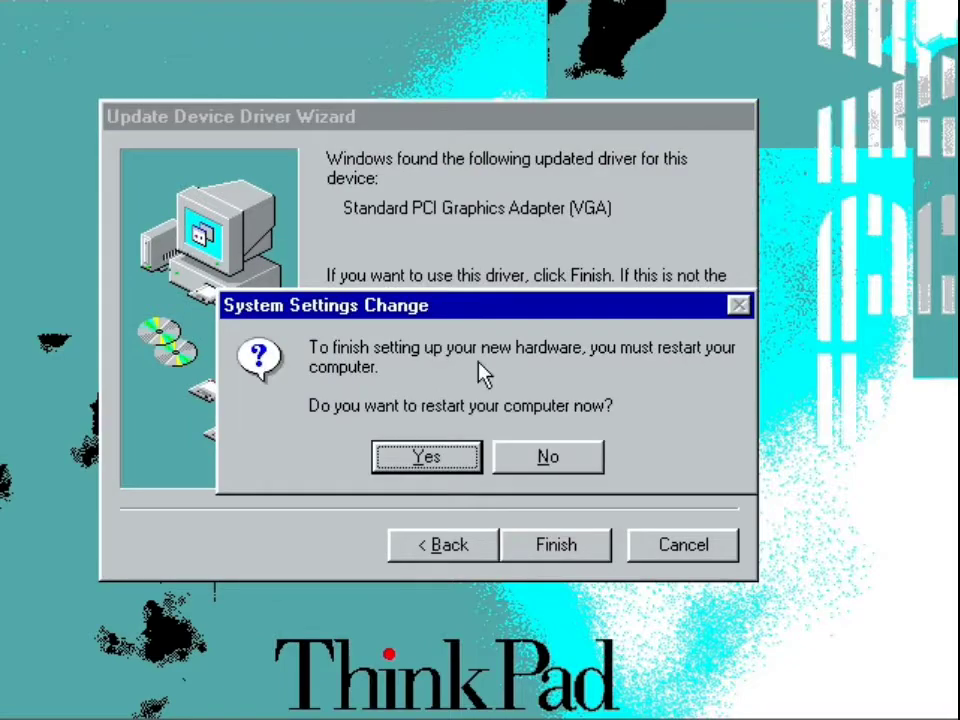
Decline the restart prompts for the graphics adapter and the primary and secondary IDE controllers so hardware detection continues.
key("Tab")
key("Tab")
key("Tab")
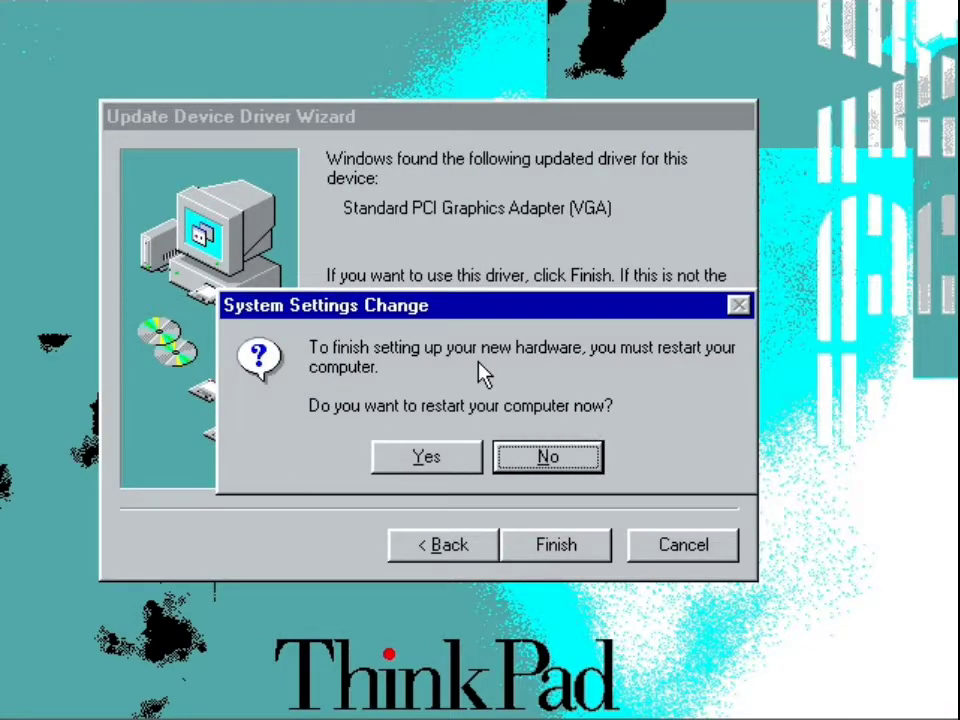
key("Tab")
key("Tab")
key("Return")
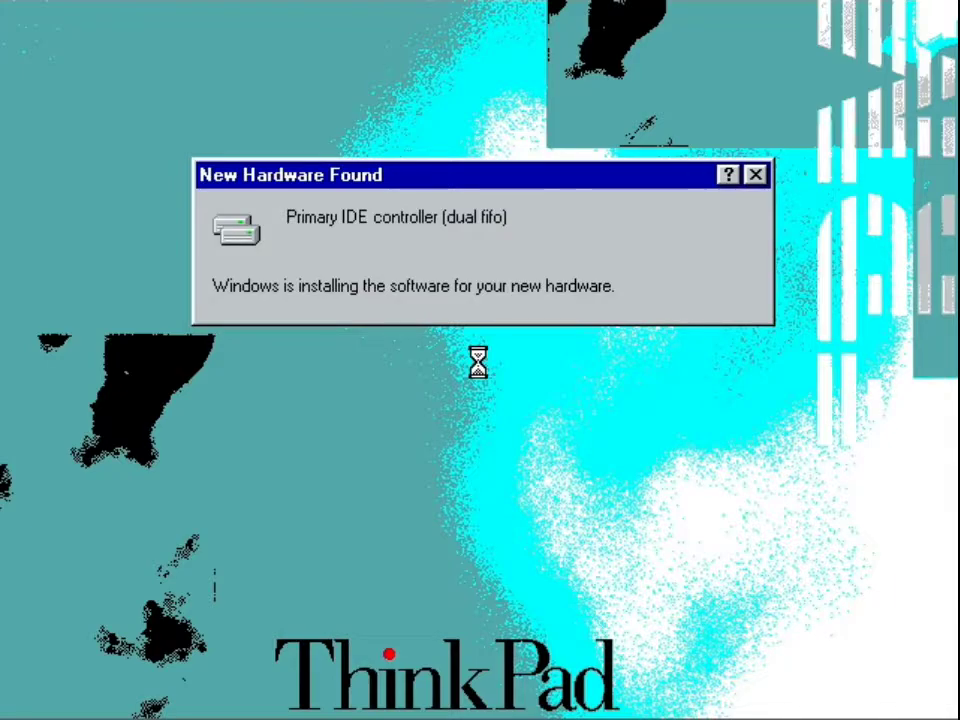
key("n")
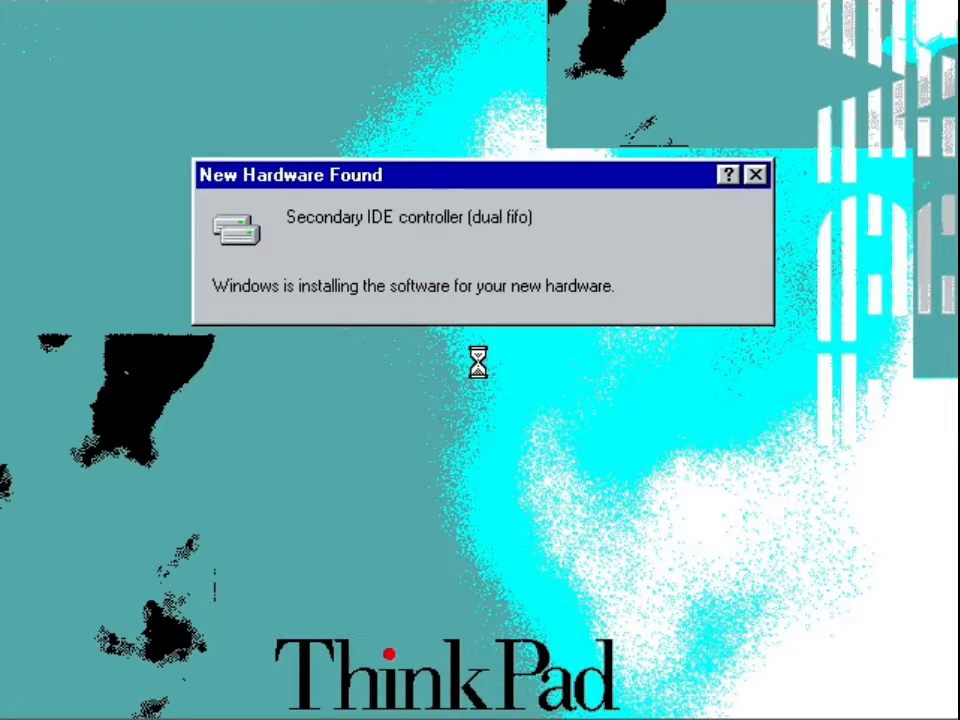
key("n")
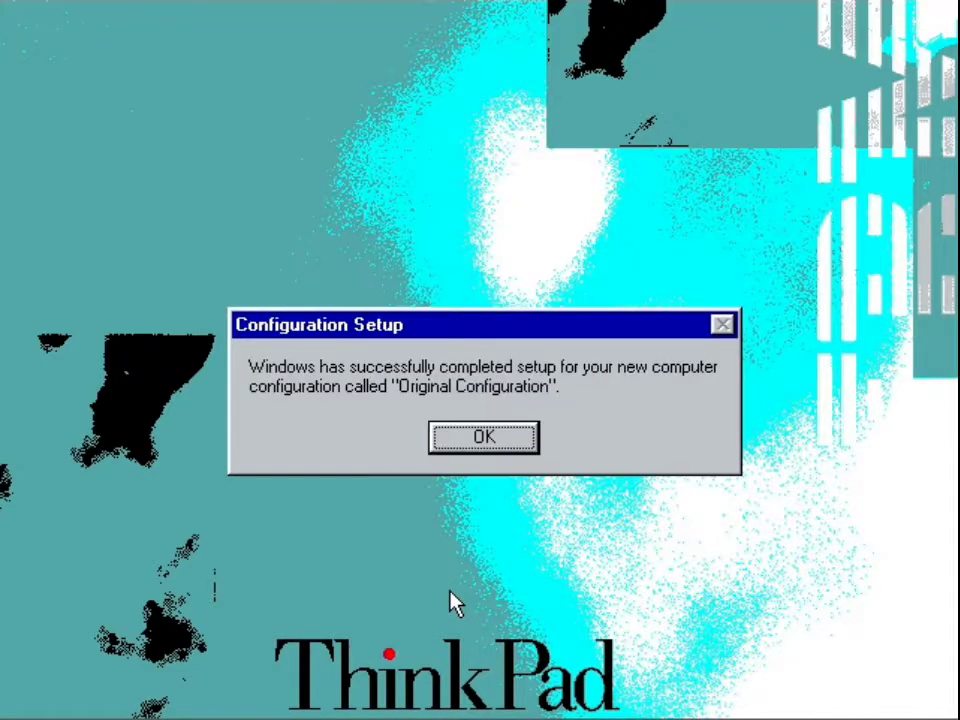
Acknowledge the completed Original Configuration setup and decline the restart.
key("Return")
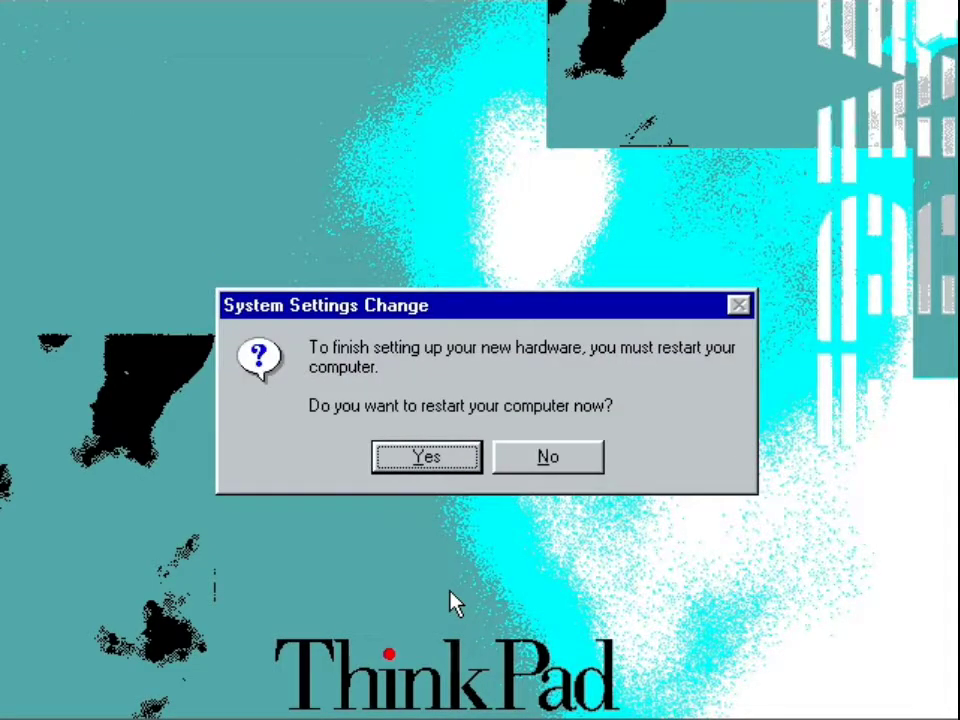
key("Tab")
key("Tab")
key("Return")
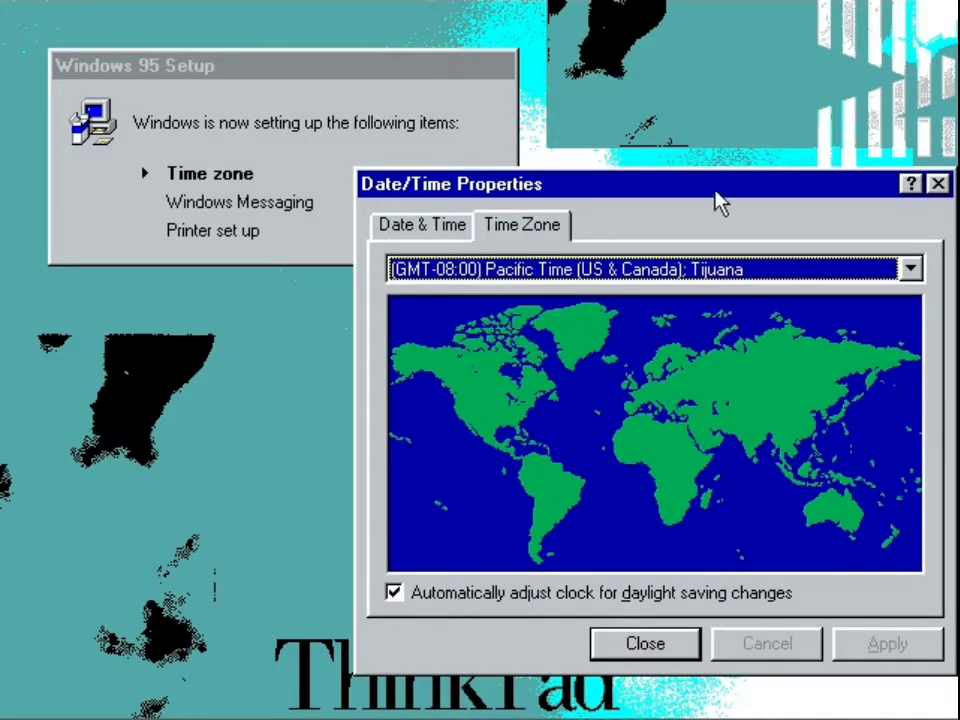
Set the time zone to (GMT-05:00) Eastern Time (US & Canada) and skip the printer installation.
left_click(741, 270)
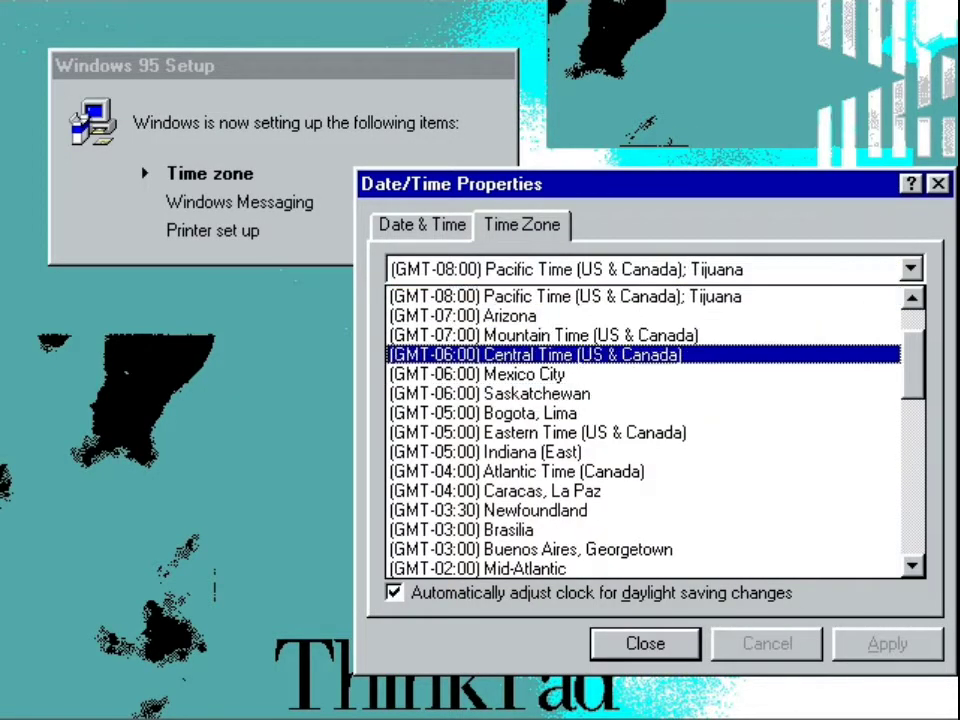
left_click(568, 435)
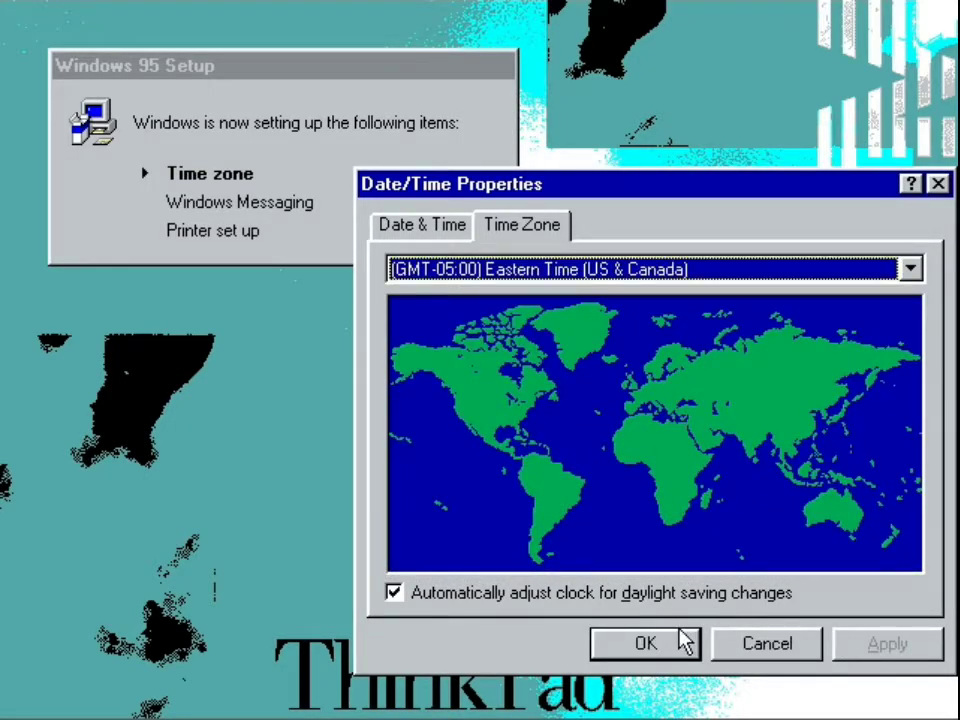
left_click(681, 639)
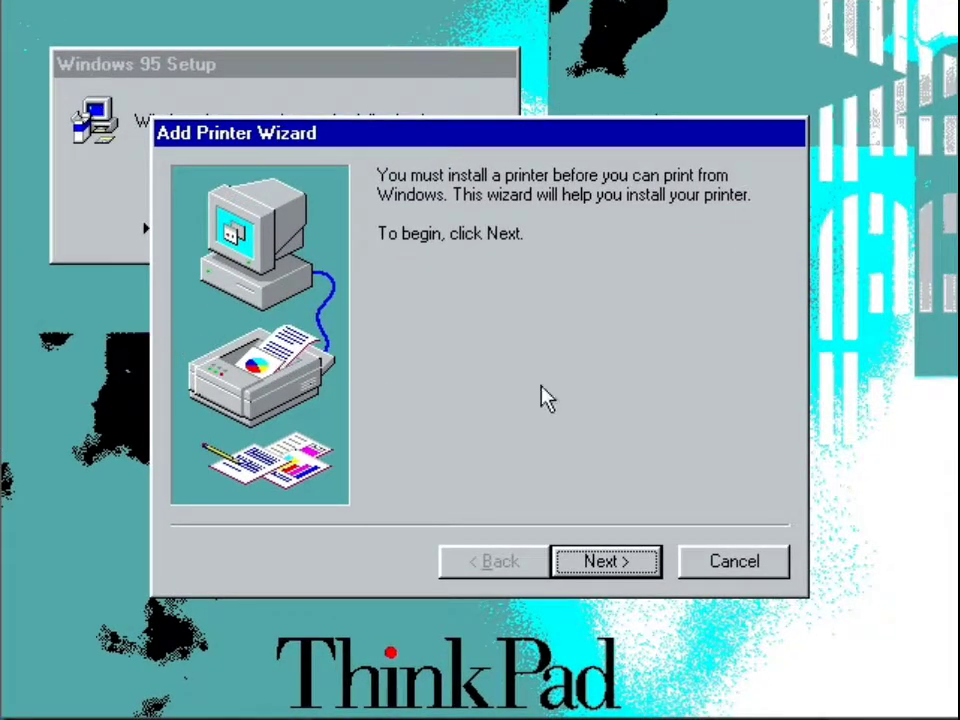
left_click(733, 553)
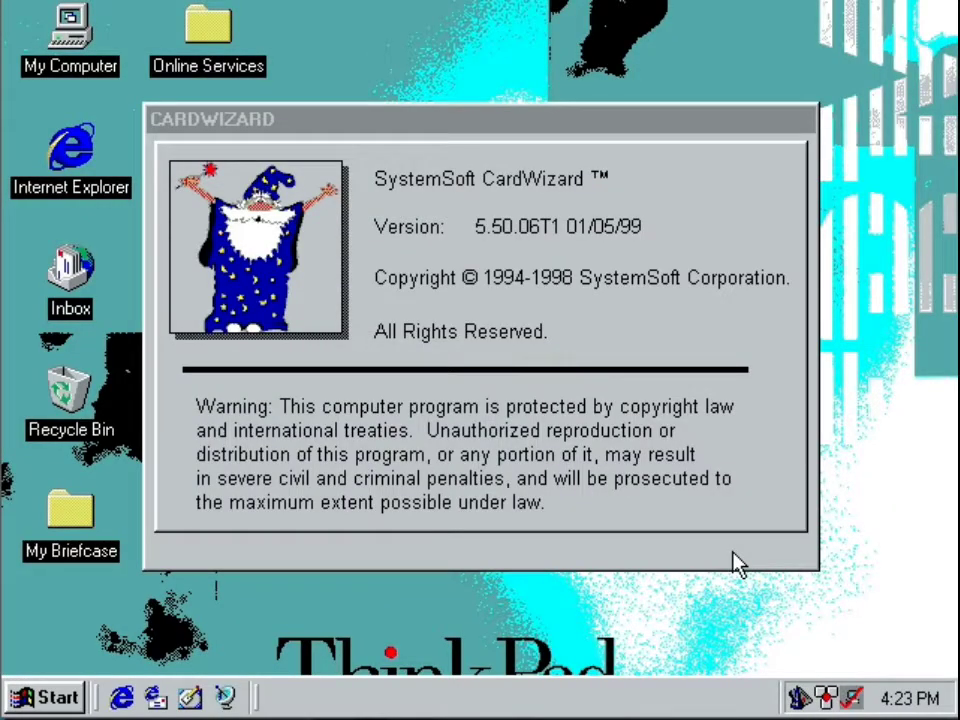
Dismiss the CardWizard splash screen and exit its information window.
left_click_drag(550, 345, 293, 225)
left_click(293, 225)
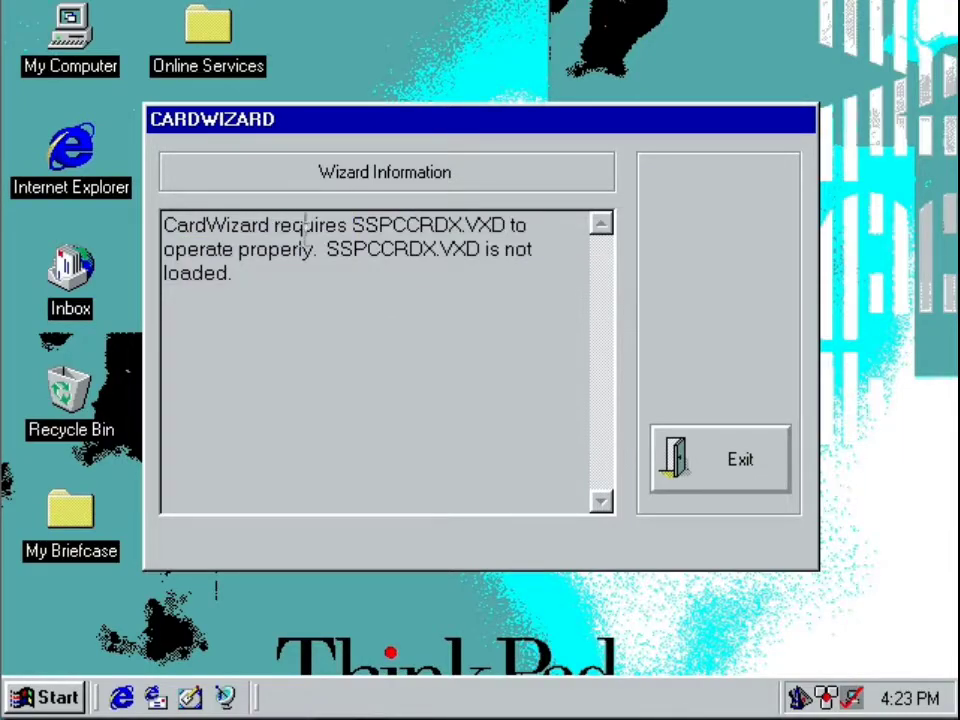
left_click(720, 482)
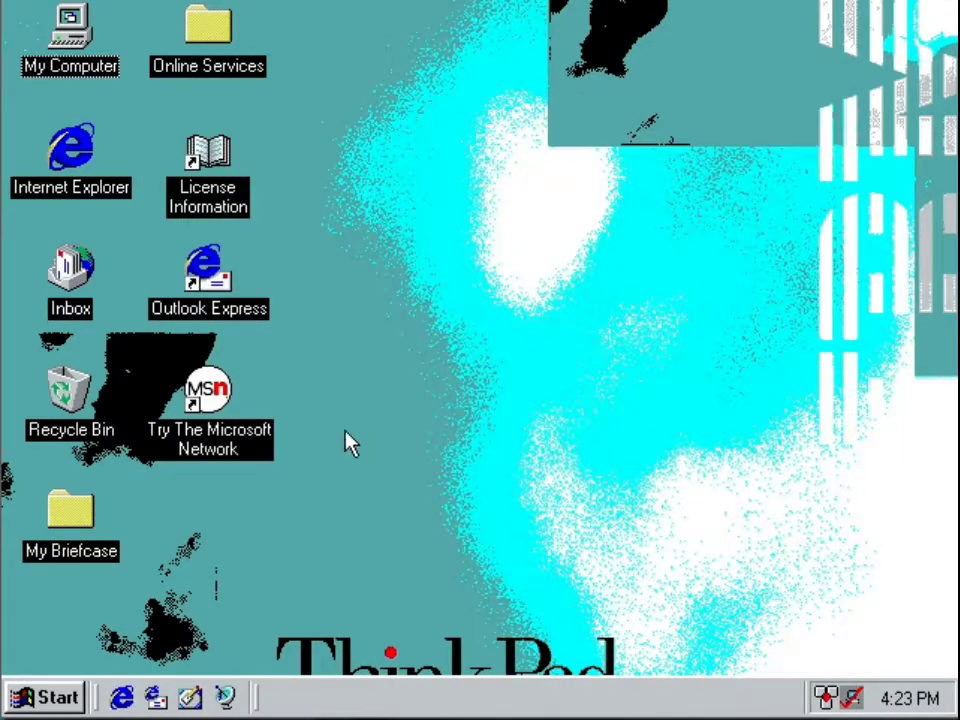
Check the drives in My Computer and the ISO image choices for the virtual CD/DVD drive, and close My Computer.
double_click(78, 14)
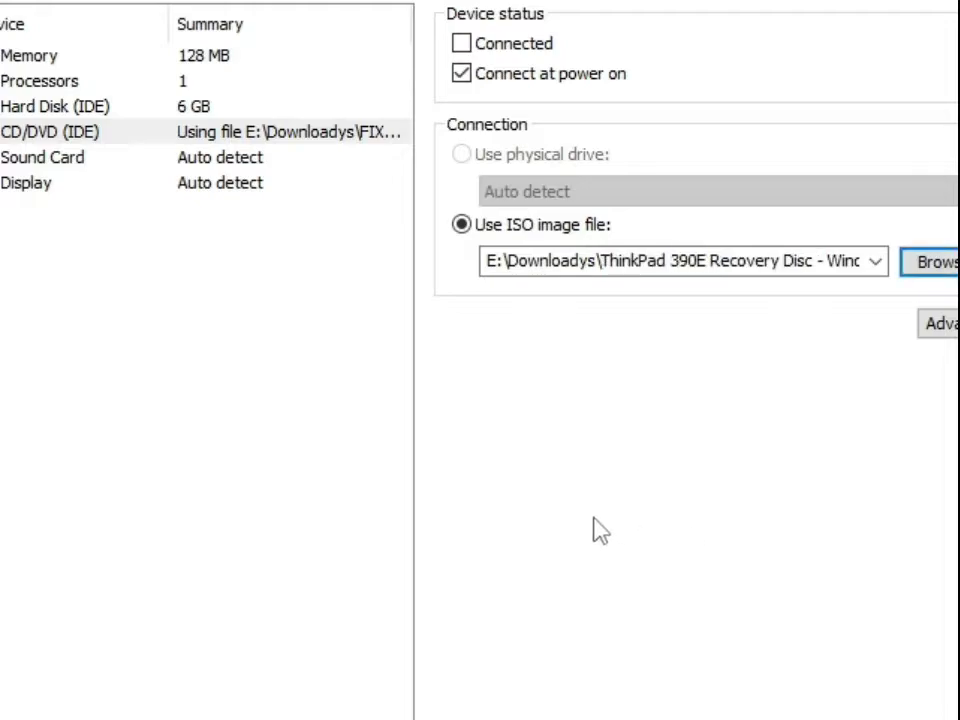
left_click(779, 265)
left_click(779, 265)
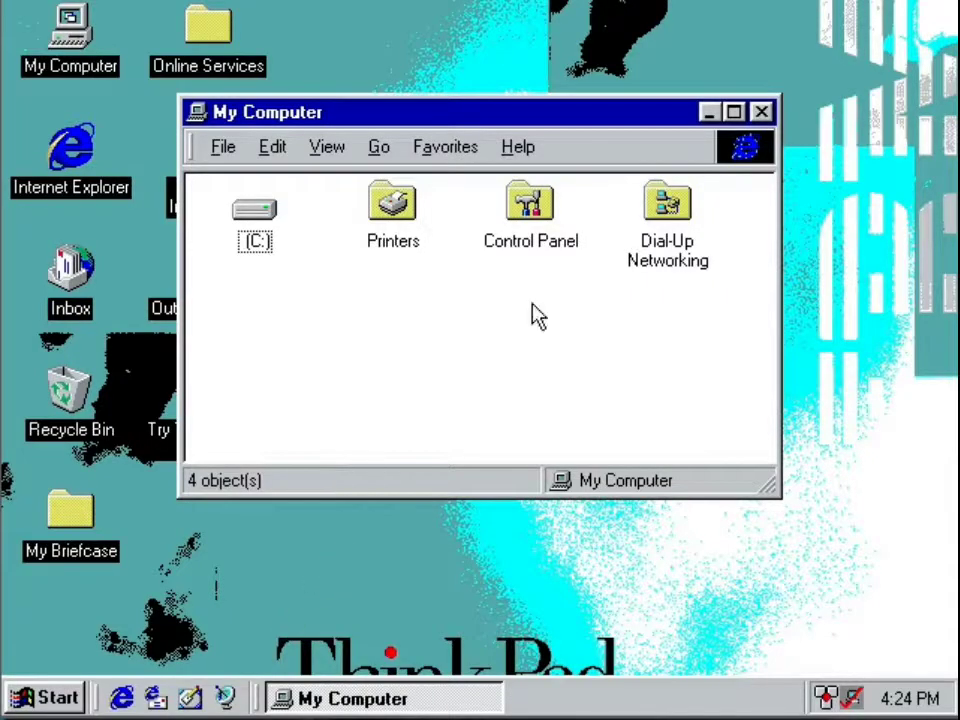
left_click(761, 112)
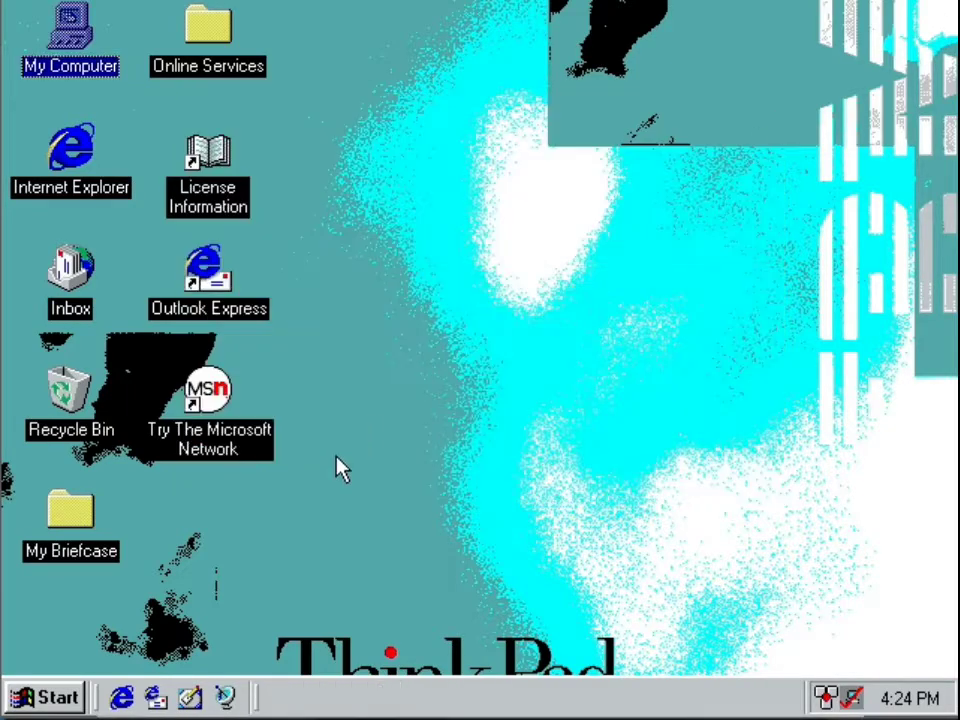
Restart Windows 95 and decline the further restart after the Standard Display Adapter (VGA) is installed.
left_click(45, 697)
left_click(135, 643)
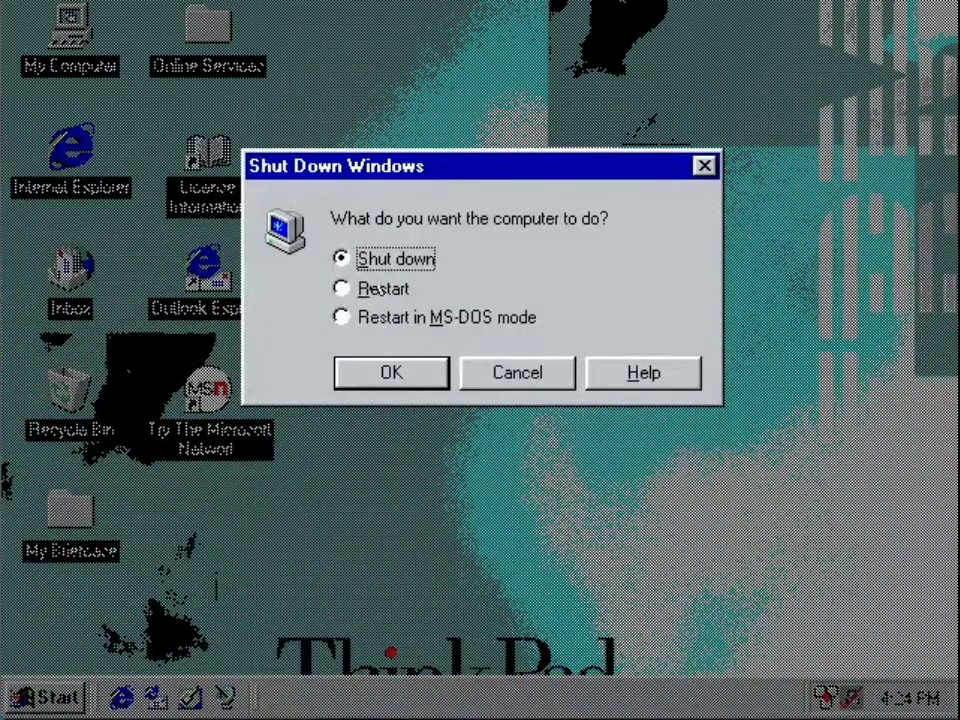
left_click(366, 292)
left_click(371, 385)
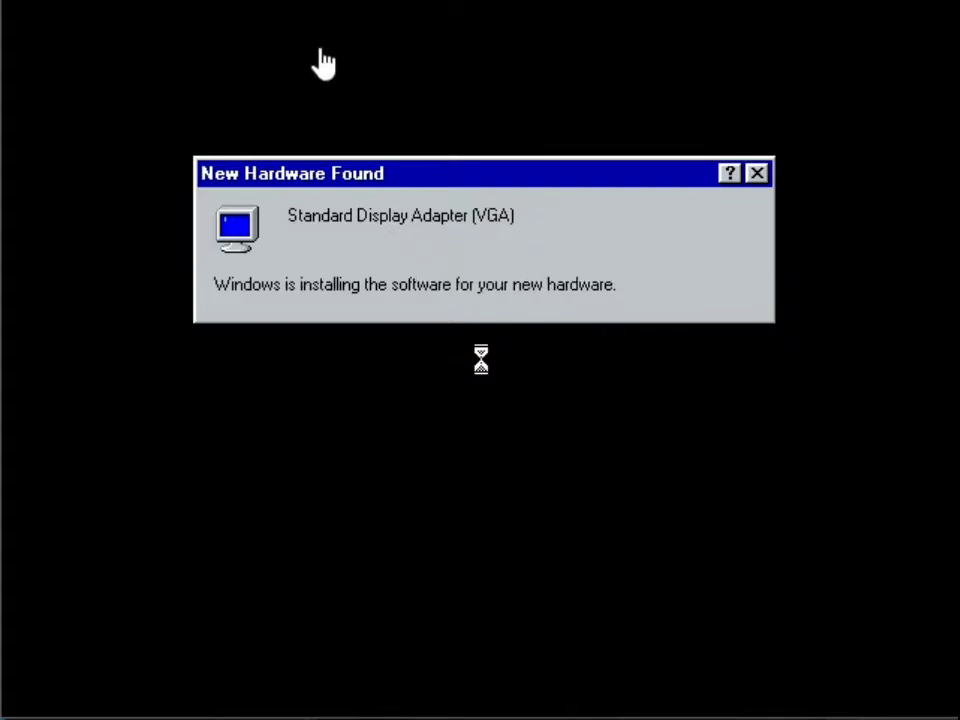
left_click(561, 469)
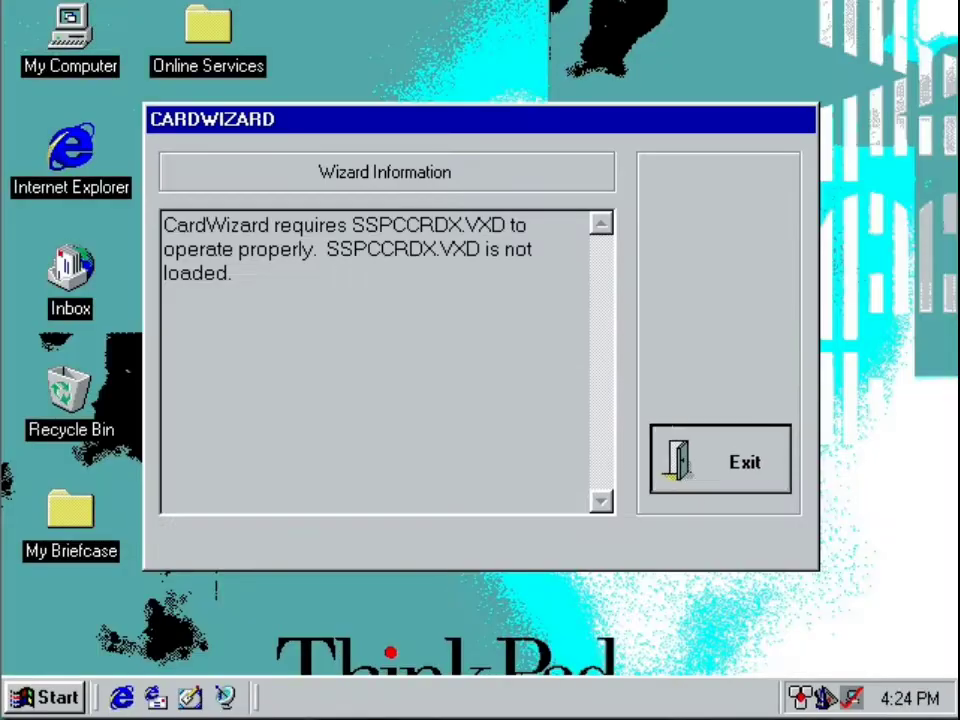
Exit the CardWizard window, restart the virtual machine, and boot to the DOS prompt from the Windows 98 CD.
key("Return")
left_click(45, 697)
left_click(128, 647)
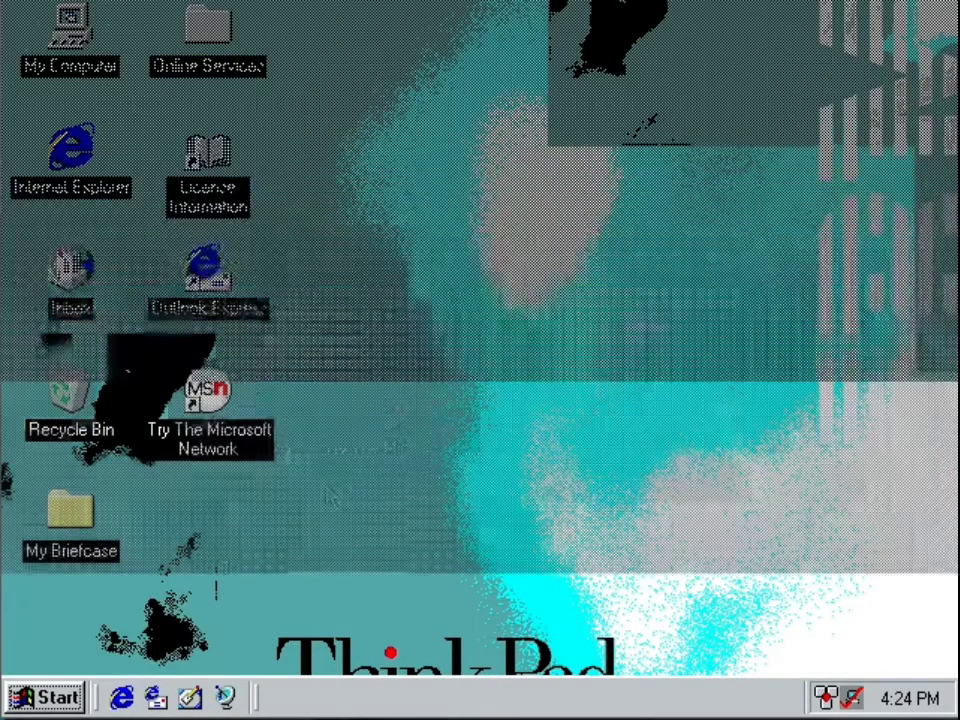
left_click(364, 389)
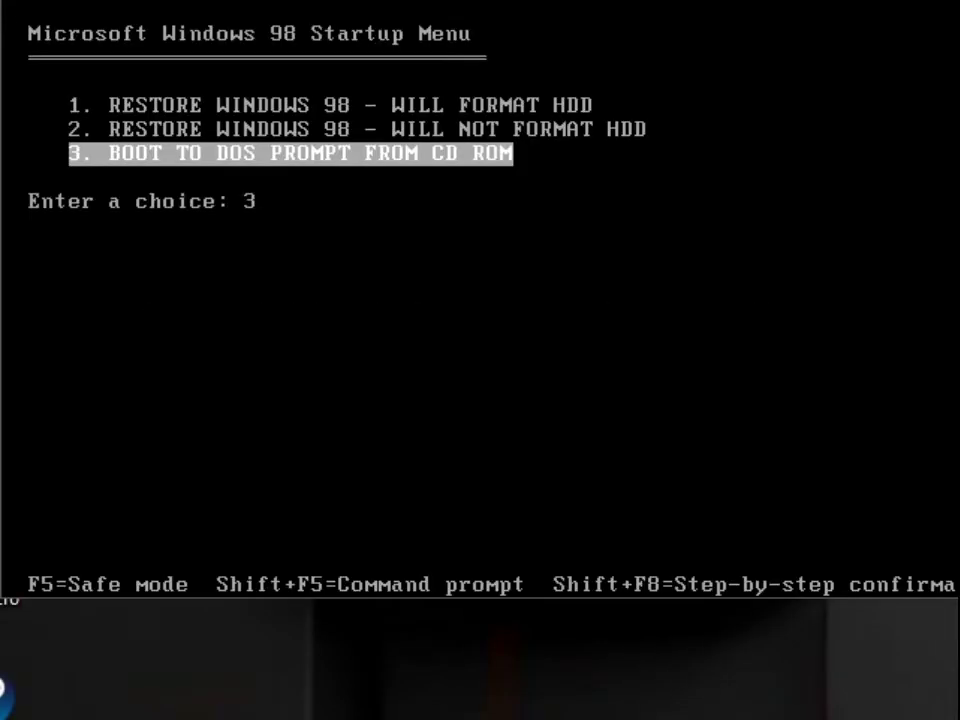
key("Return")
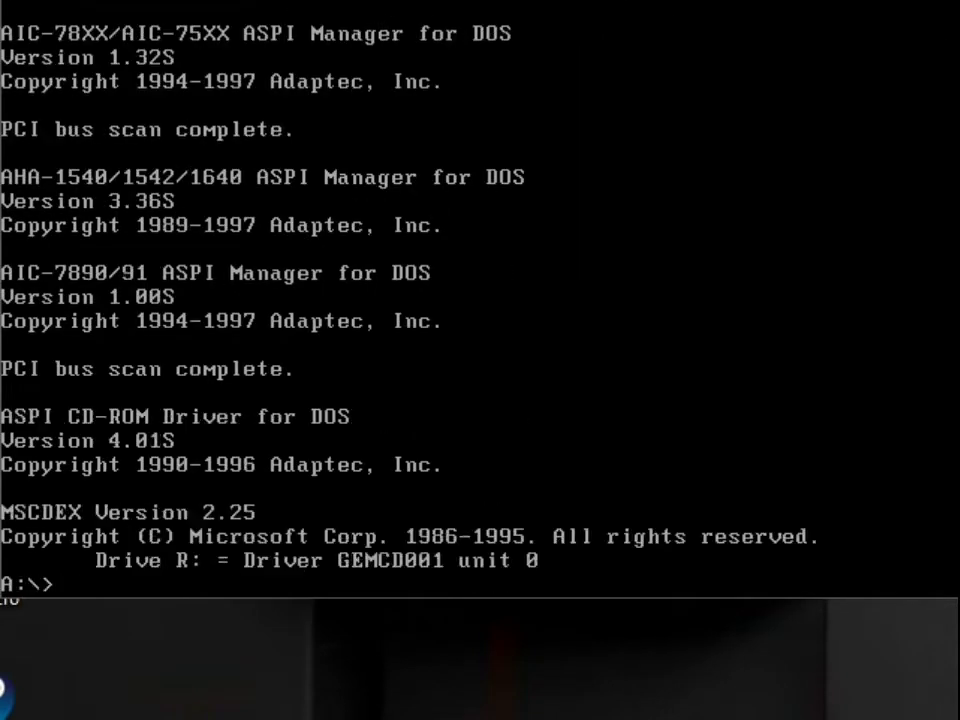
Create the folder C:\Vmware and copy all files from the root of the VMware Tools CD into it.
type("copy ")
type("*.*")
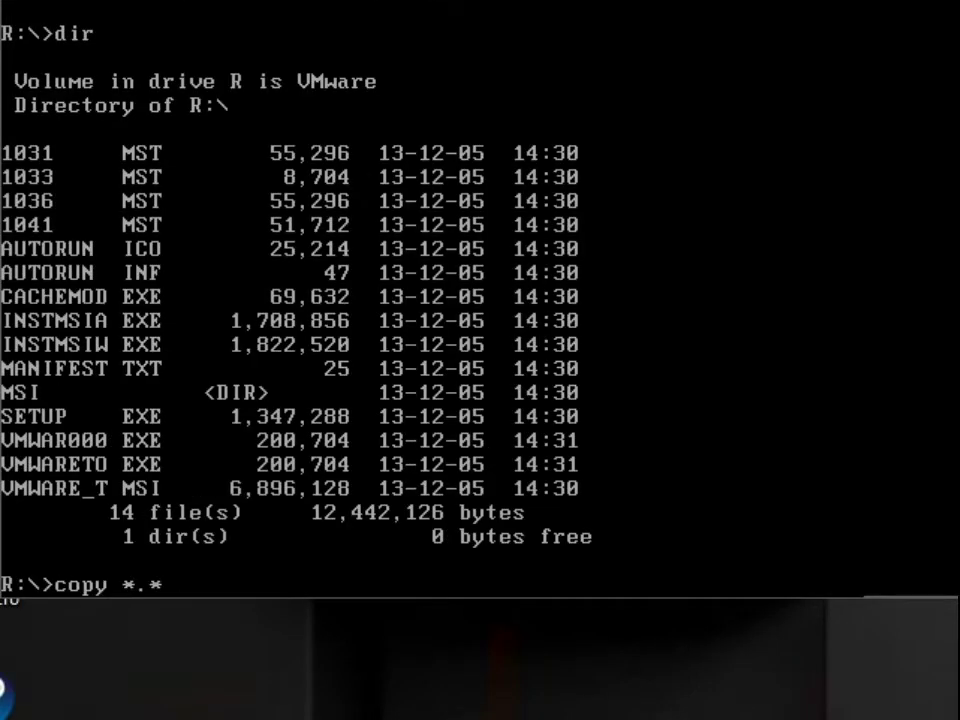
key("Escape")
type("mkdir C:\\Vm")
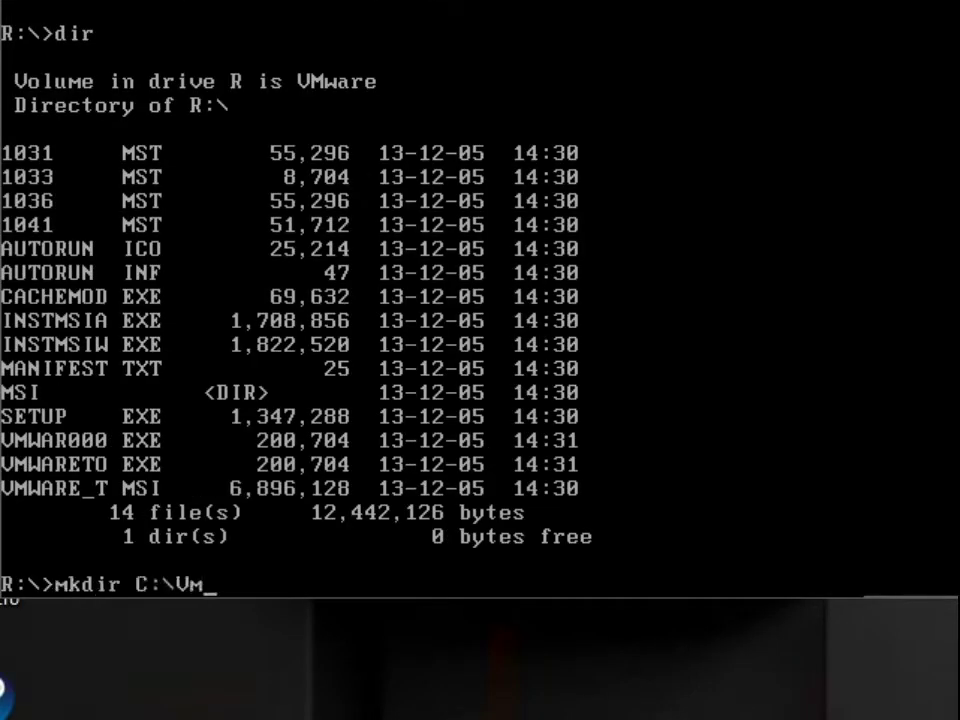
type("ware")
key("Return")
type("copy *.* C:\\Vmware")
key("Return")
Create the folder C:\VMware\MSI and copy all files from the CD's MSI folder into it.
type("d msi")
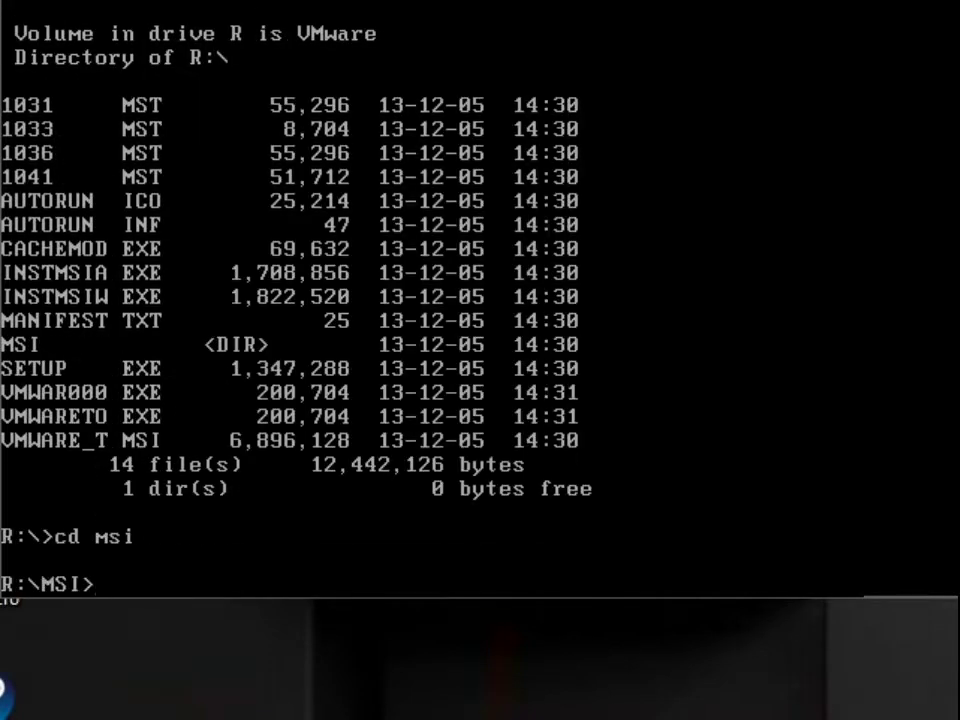
type("mkdir C:\\VMware\\MSI")
key("Return")
type("copy *.* C:\\VM")
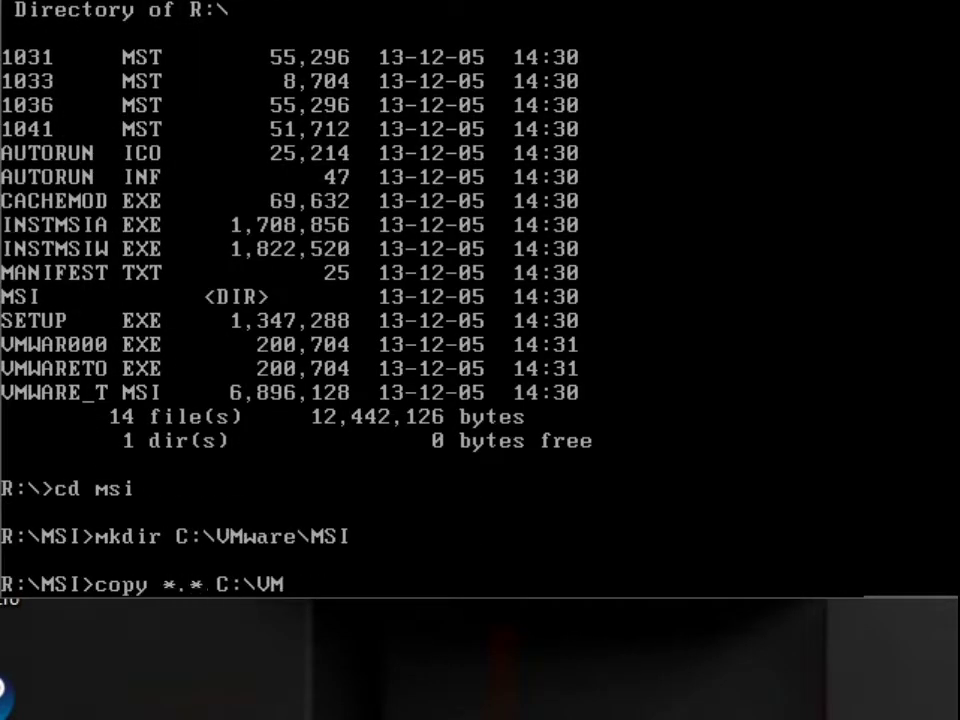
type("ware\\MSI")
key("Return")
Reboot from DOS into Windows 95 and exit the CardWizard information window.
type("dir")
key("Return")
type("reboot")
key("Return")
type("fffffff")
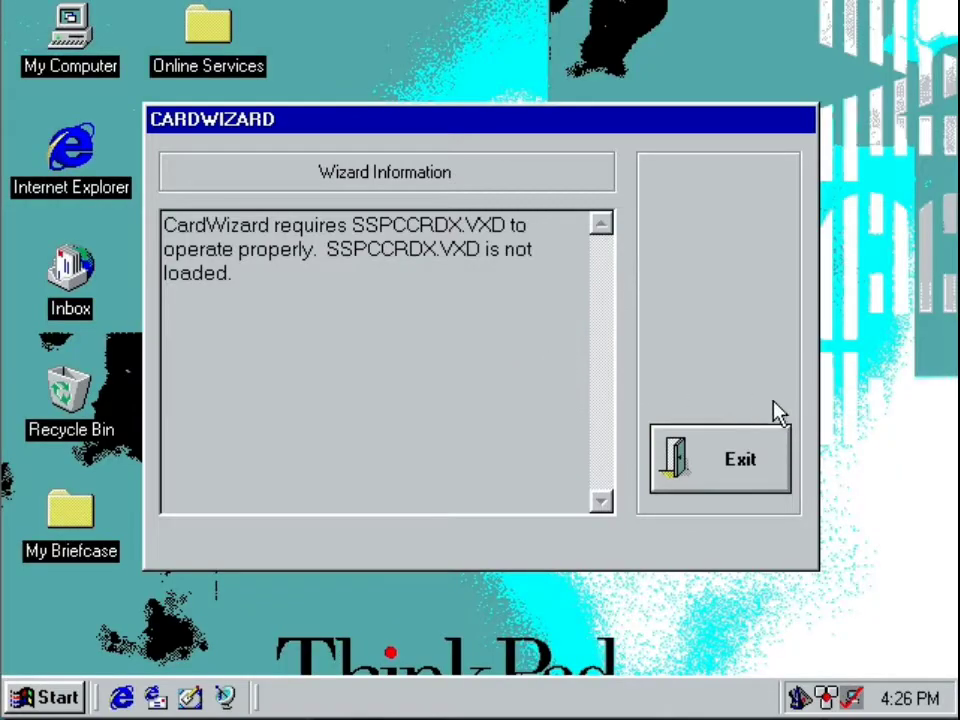
left_click(722, 459)
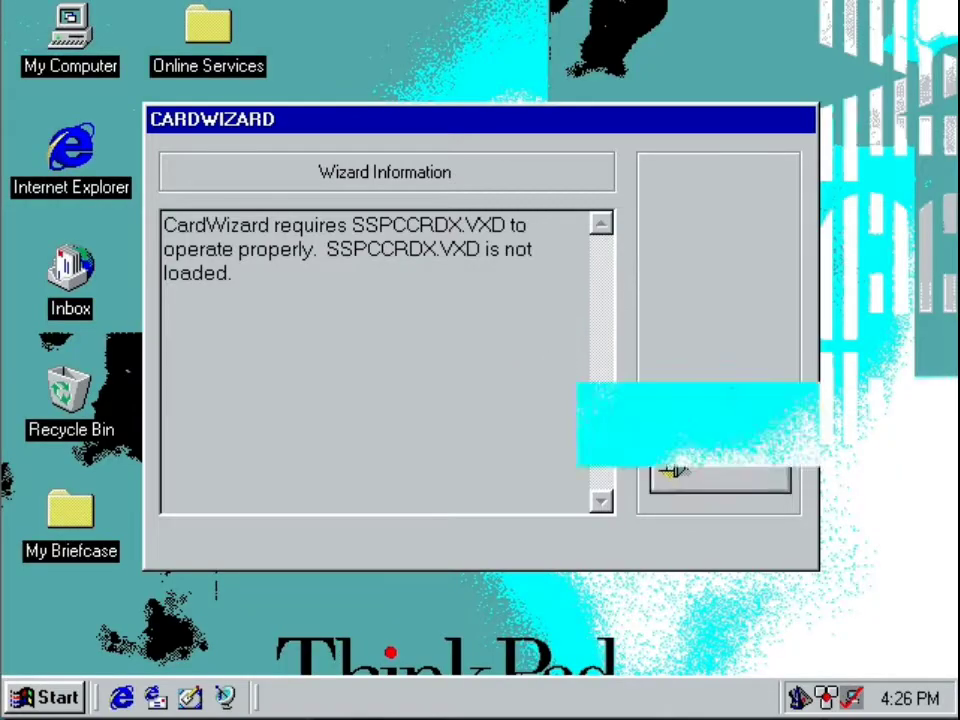
Launch the copied VMware Tools setup from drive C: and close the drive's window.
double_click(79, 63)
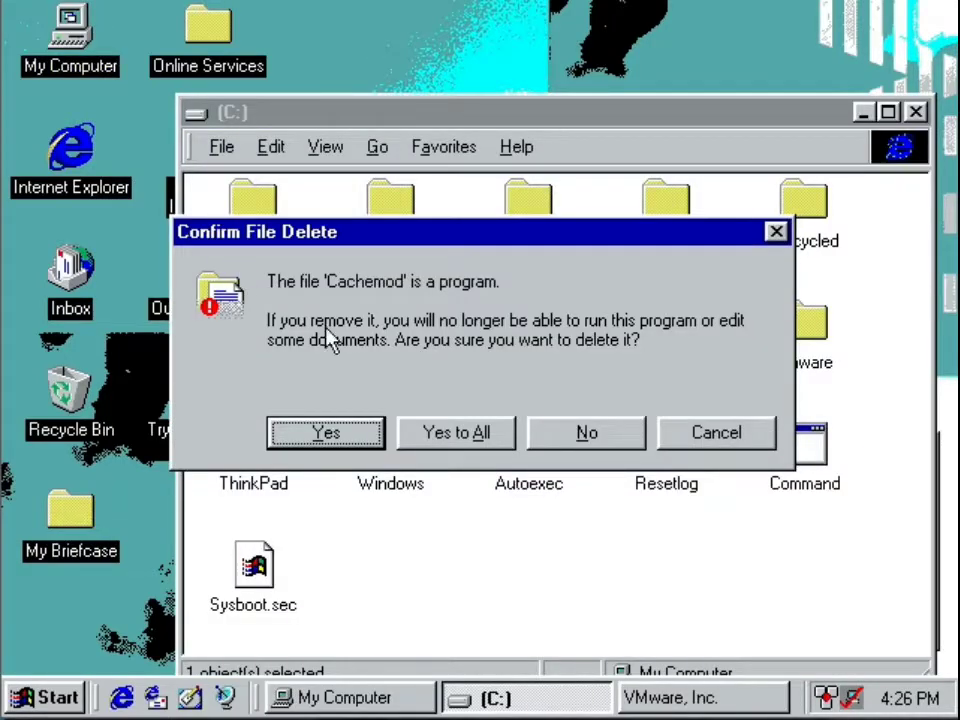
key("Return")
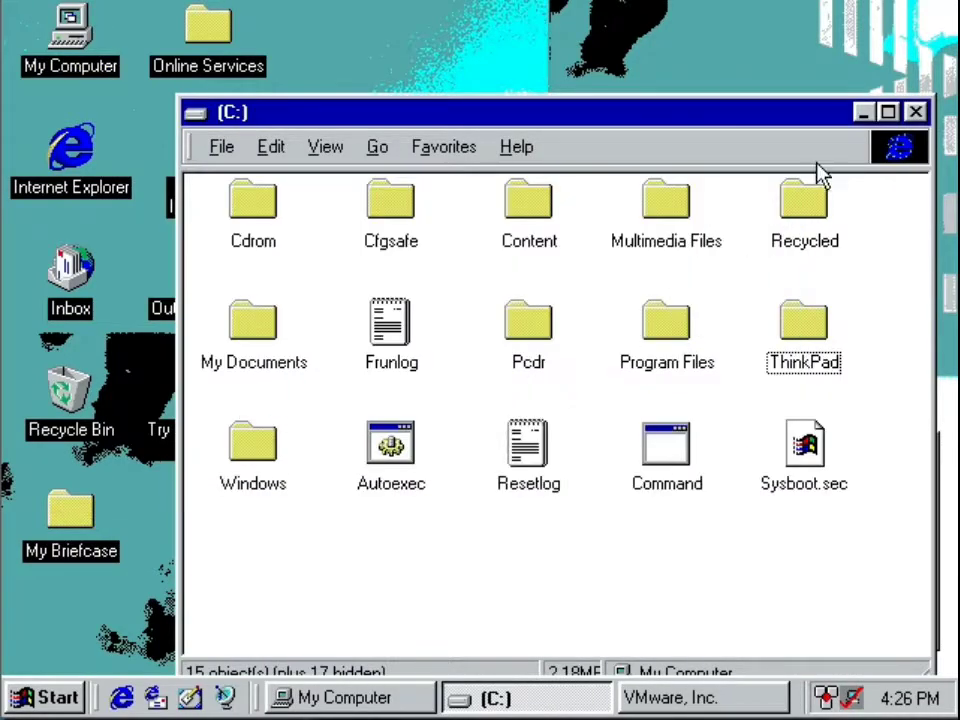
left_click(916, 112)
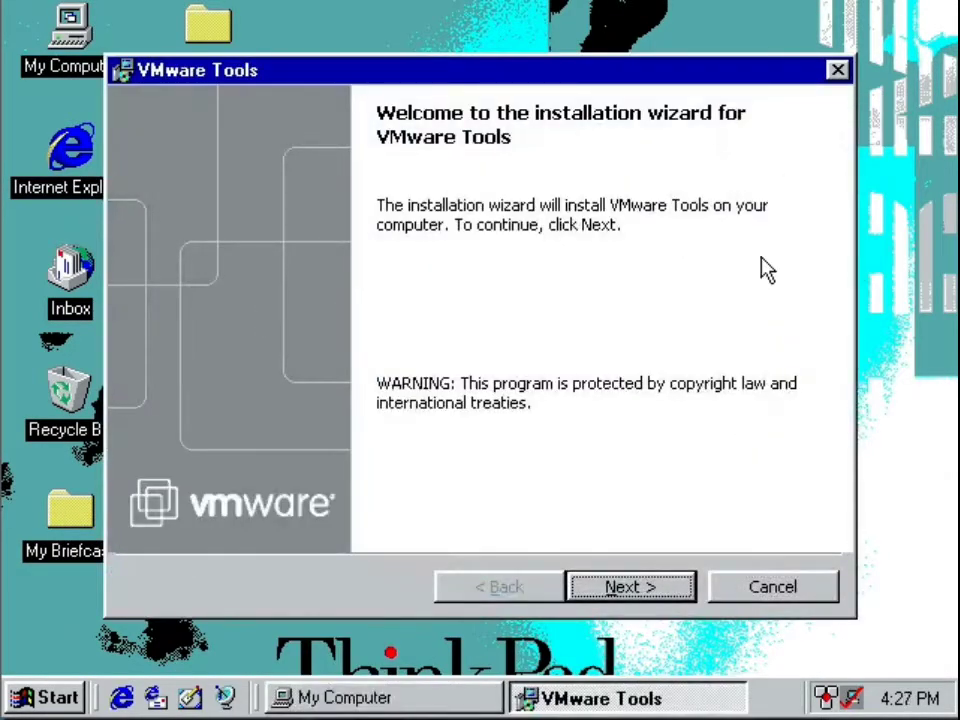
Install VMware Tools with the Typical setup type, declining the Microsoft HTML Help engine, and finish the wizard.
left_click(650, 587)
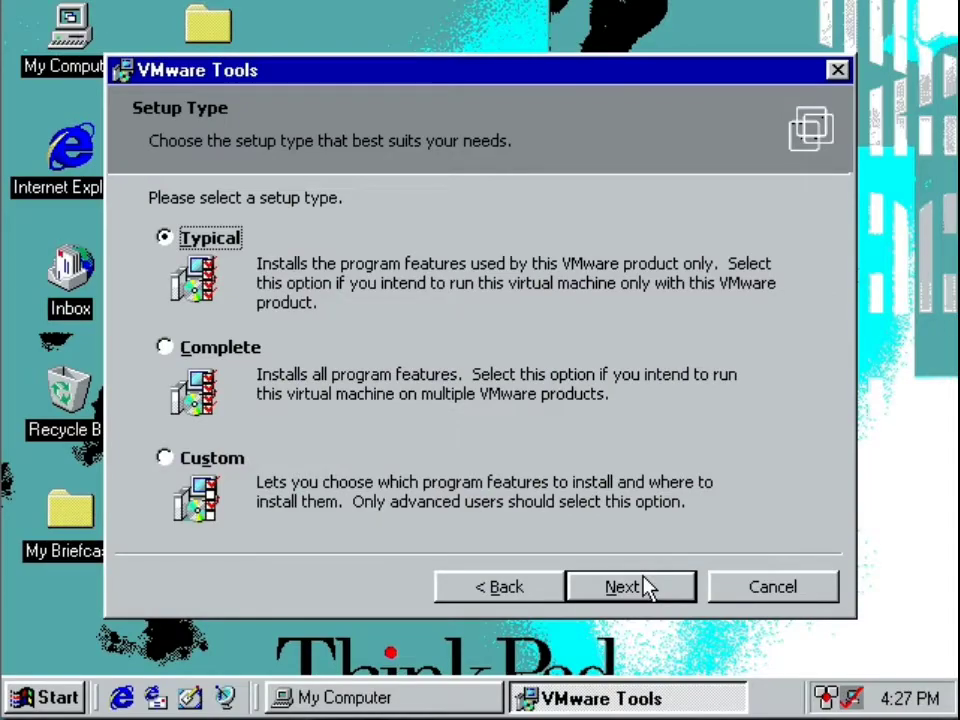
left_click(650, 587)
left_click(650, 587)
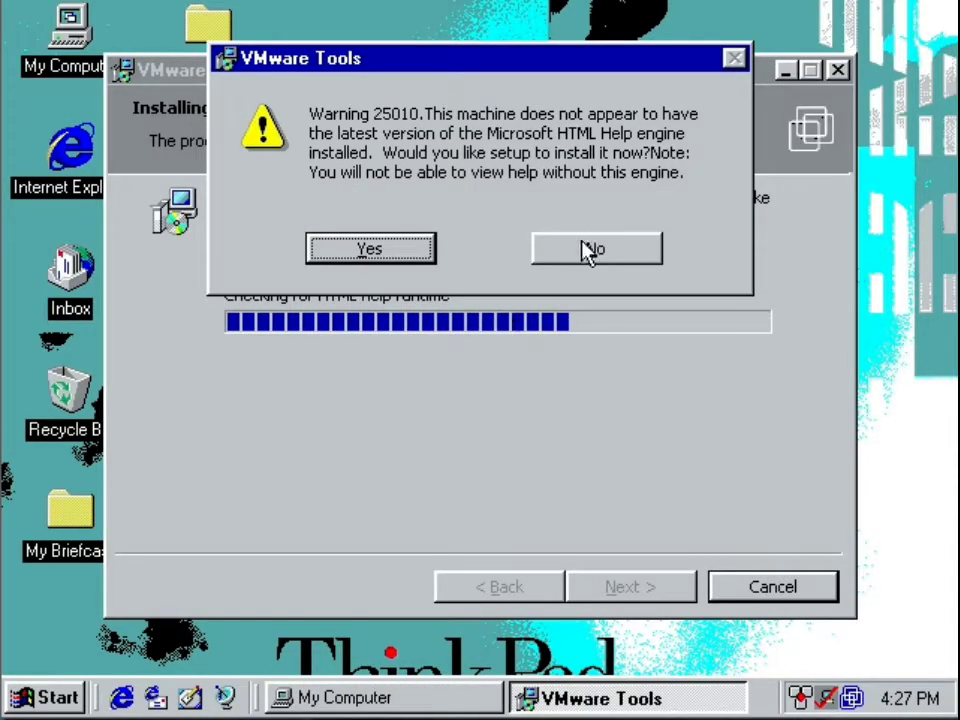
left_click(590, 250)
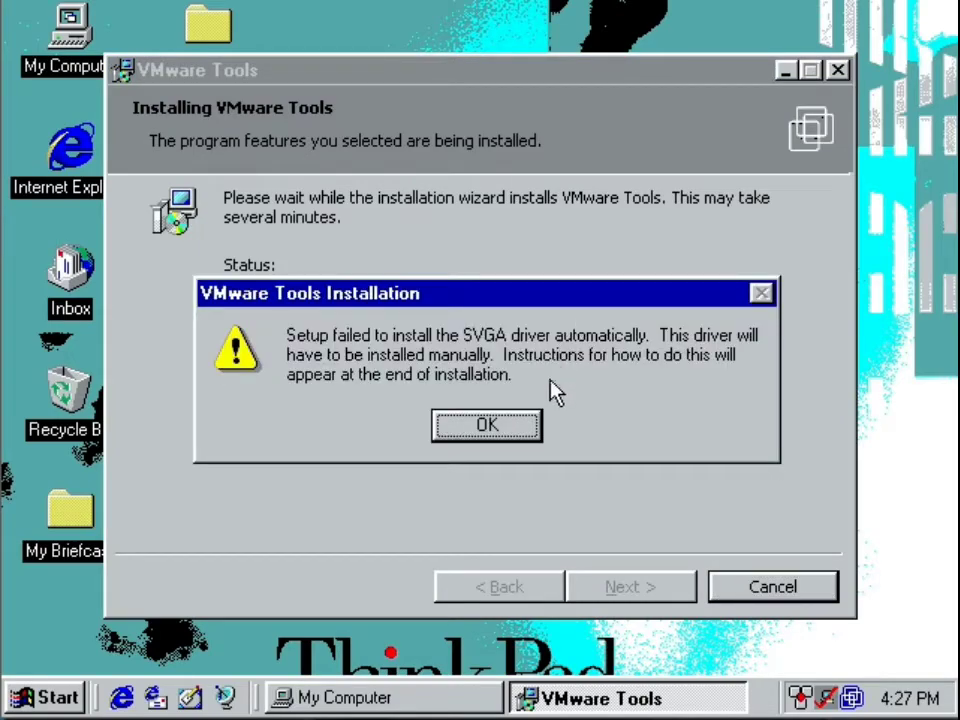
left_click(520, 432)
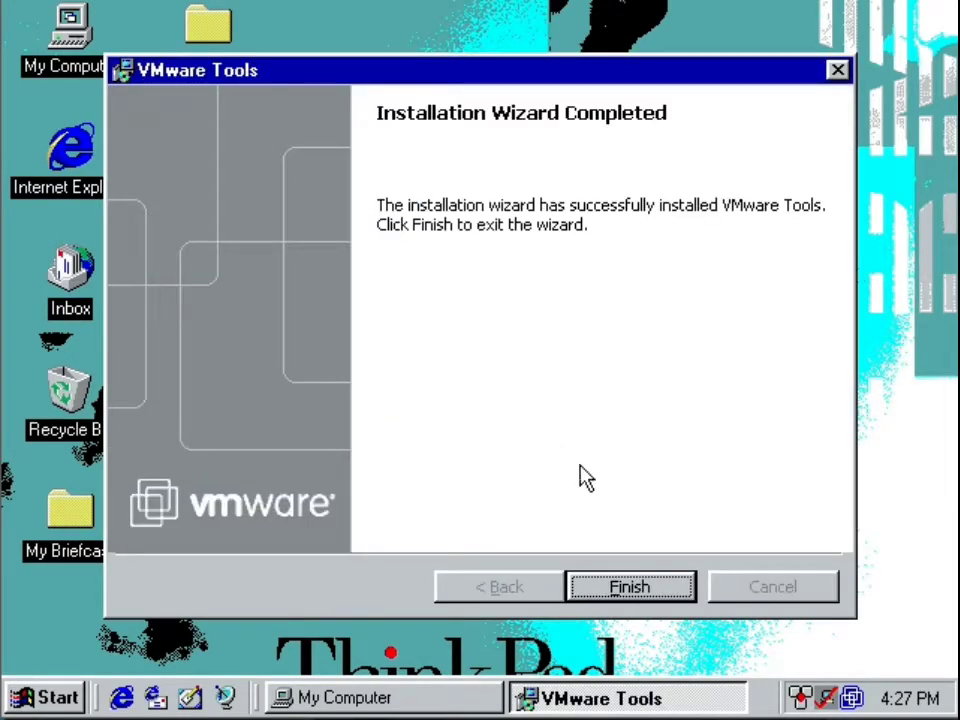
left_click(630, 590)
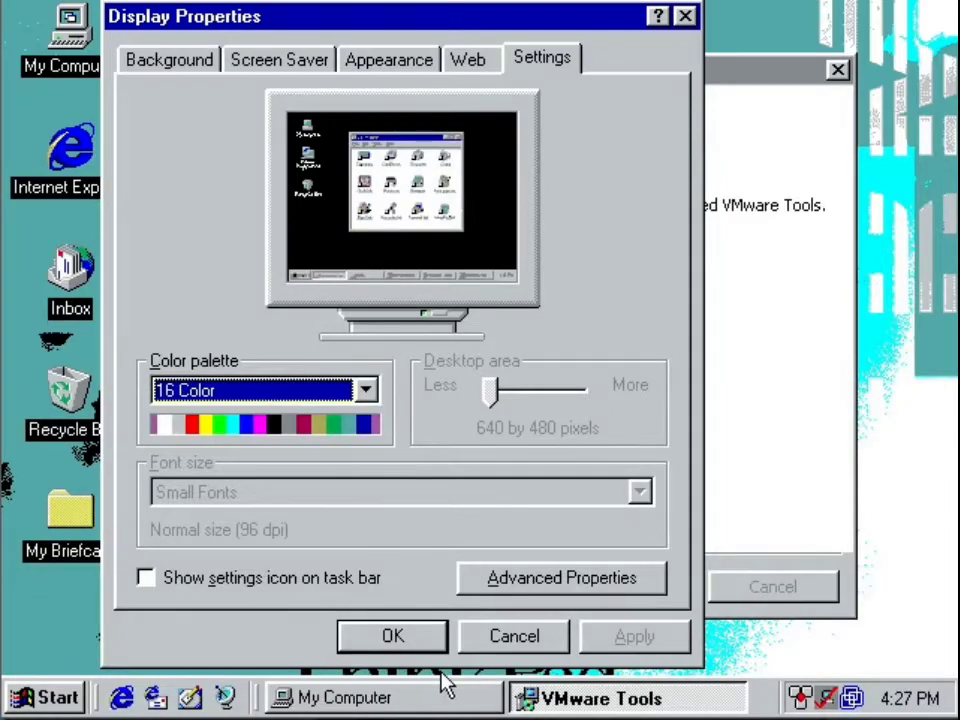
Dismiss Display Properties and try to save the SVGA driver installation instructions shown in Notepad.
left_click(399, 645)
left_click(428, 500)
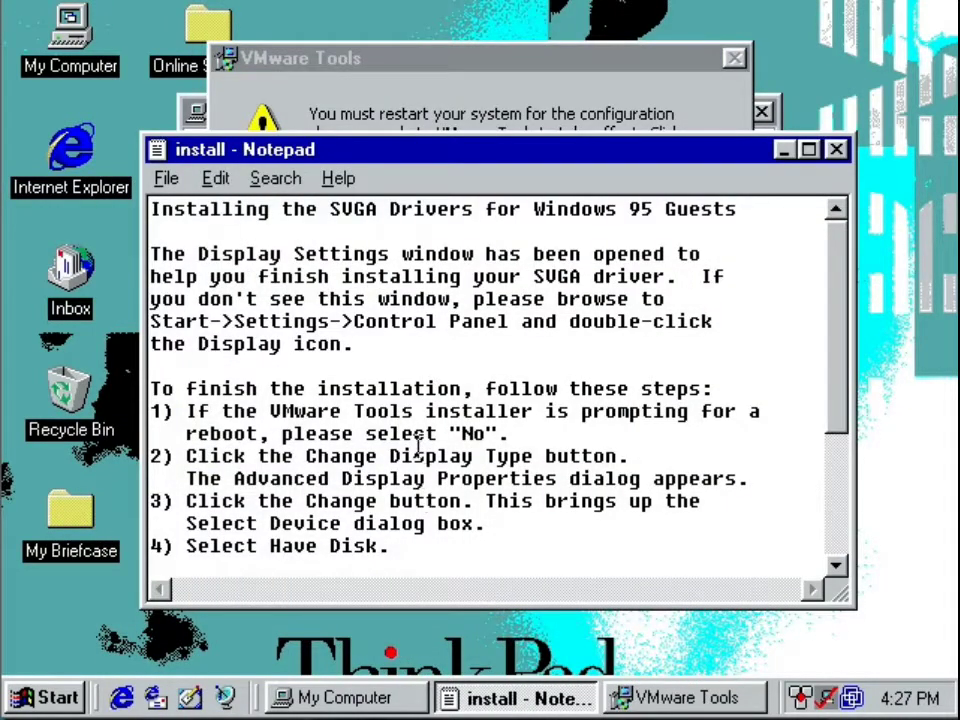
left_click(136, 178)
left_click(162, 178)
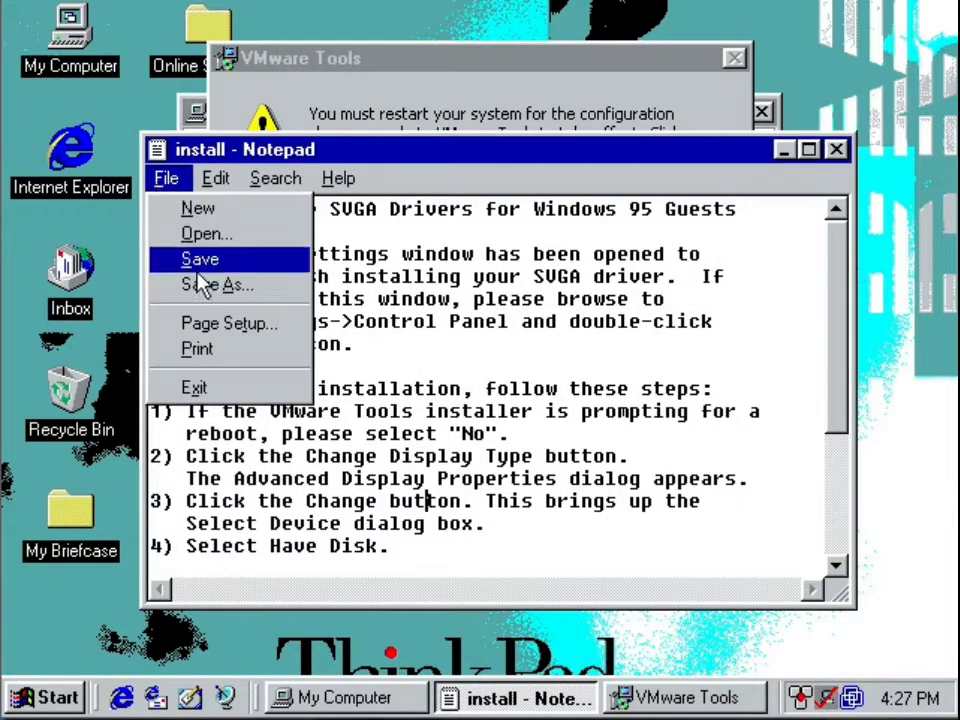
left_click(206, 258)
left_click(437, 419)
left_click(463, 387)
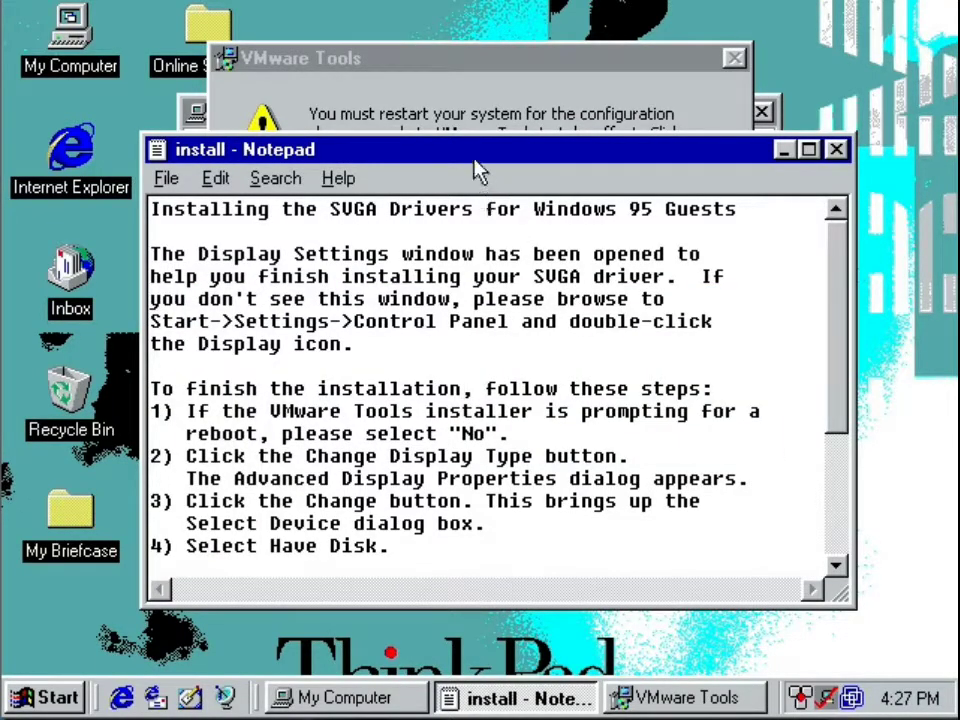
Maximize the driver instructions, capture them in a screenshot, and place the image window beside the virtual machine.
left_click(453, 121)
double_click(208, 152)
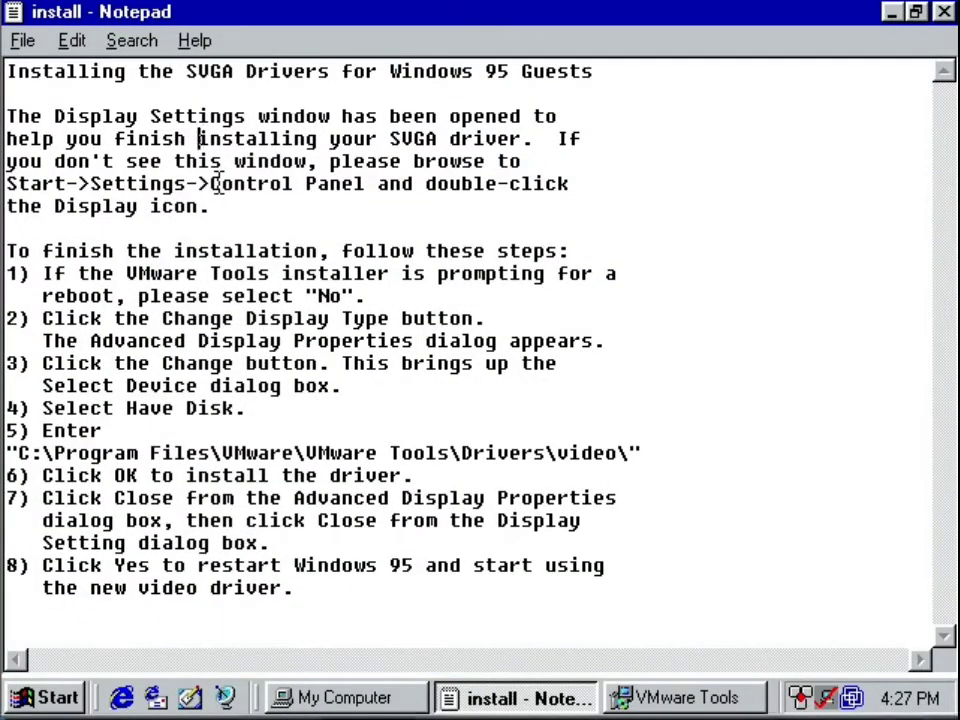
key("ctrl+Print")
left_click(353, 598)
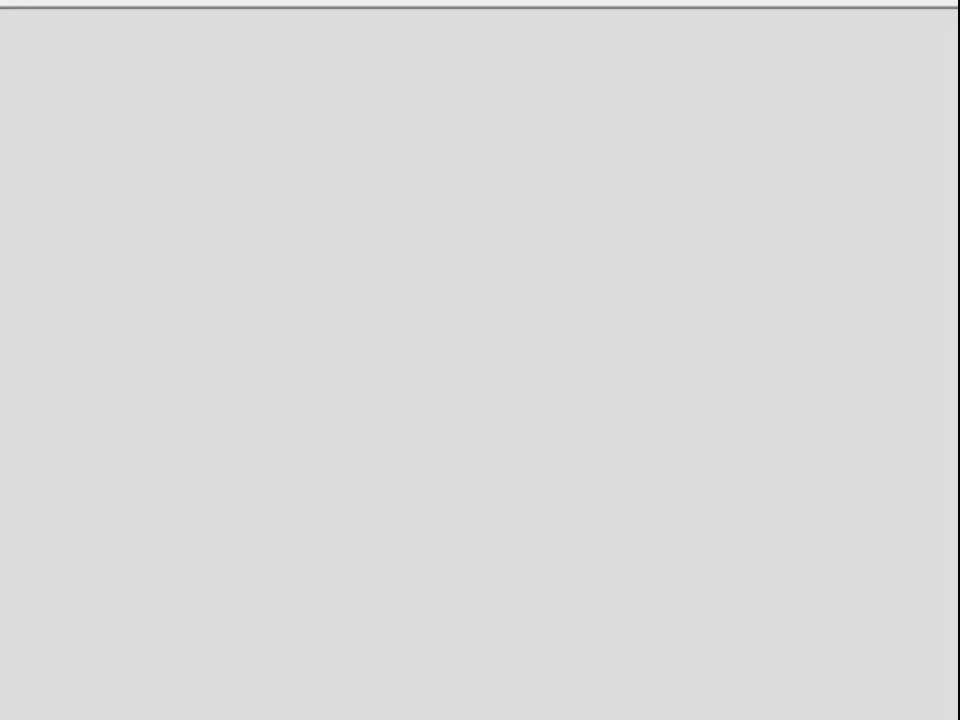
left_click_drag(245, 2, 685, 16)
left_click_drag(440, 8, 957, 400)
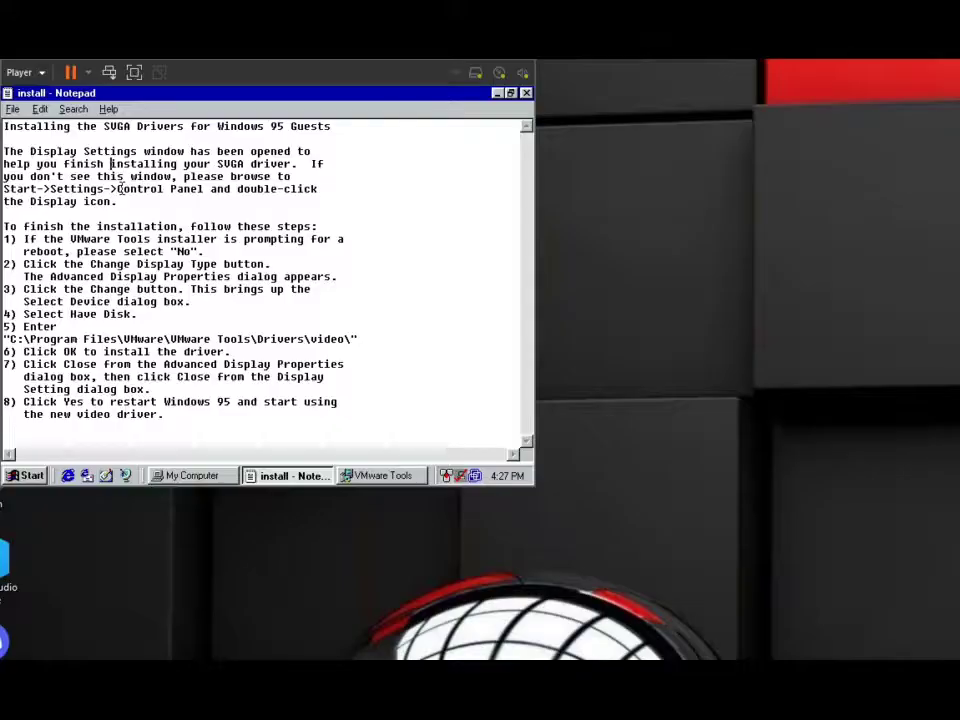
left_click_drag(957, 280, 652, 55)
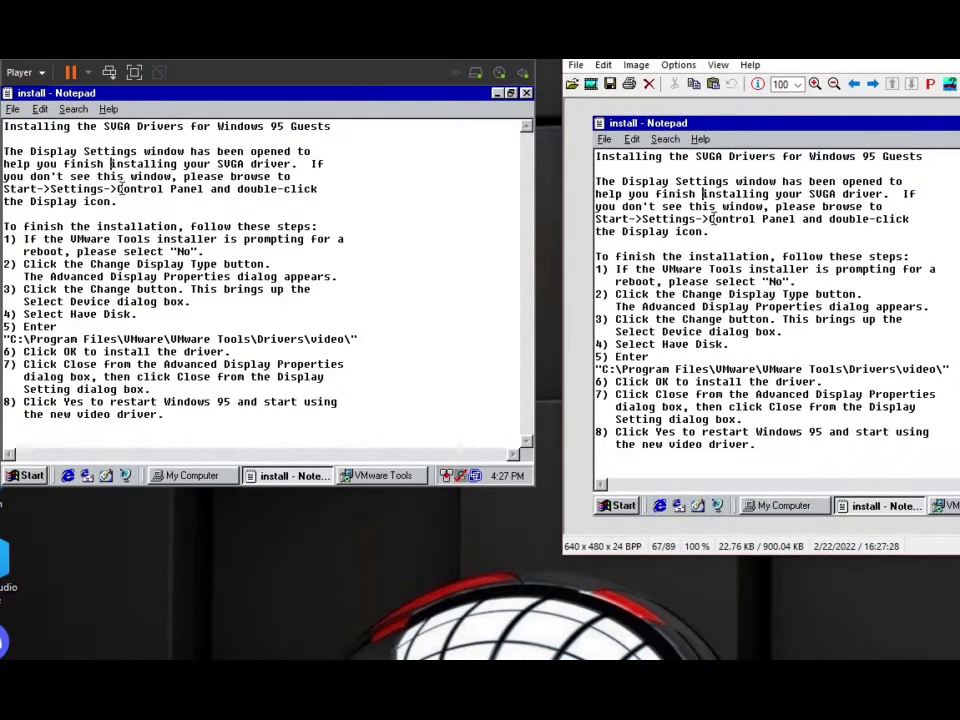
Close the Notepad instructions, restart Windows 95 for VMware Tools, and disconnect the virtual CD/DVD drive.
left_click(76, 241)
left_click(527, 94)
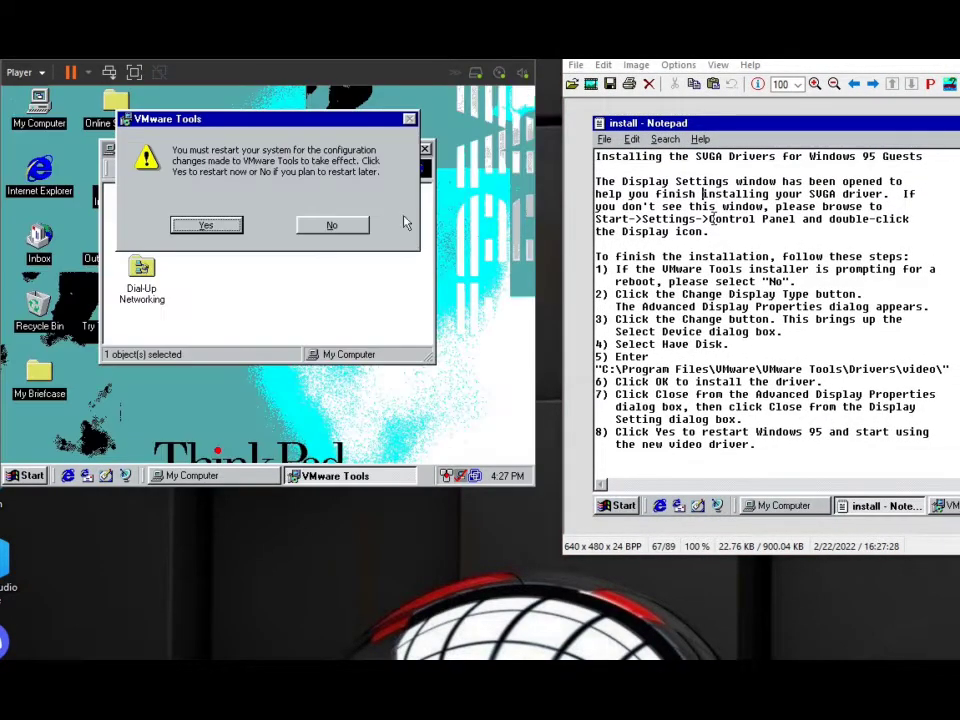
left_click(210, 225)
key("ctrl+alt")
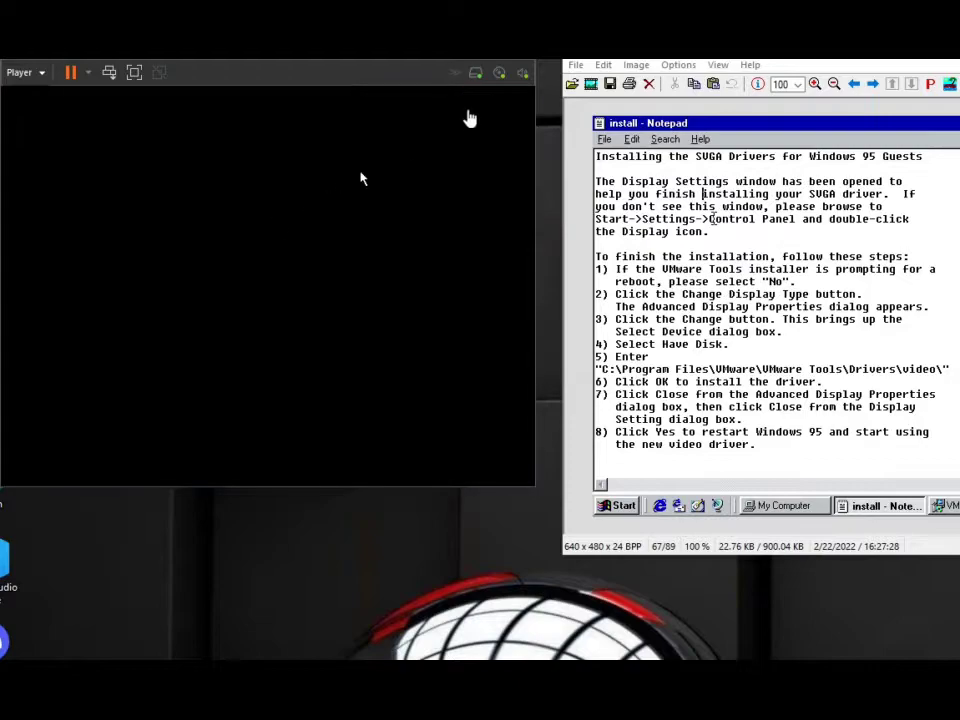
left_click(497, 75)
left_click(499, 88)
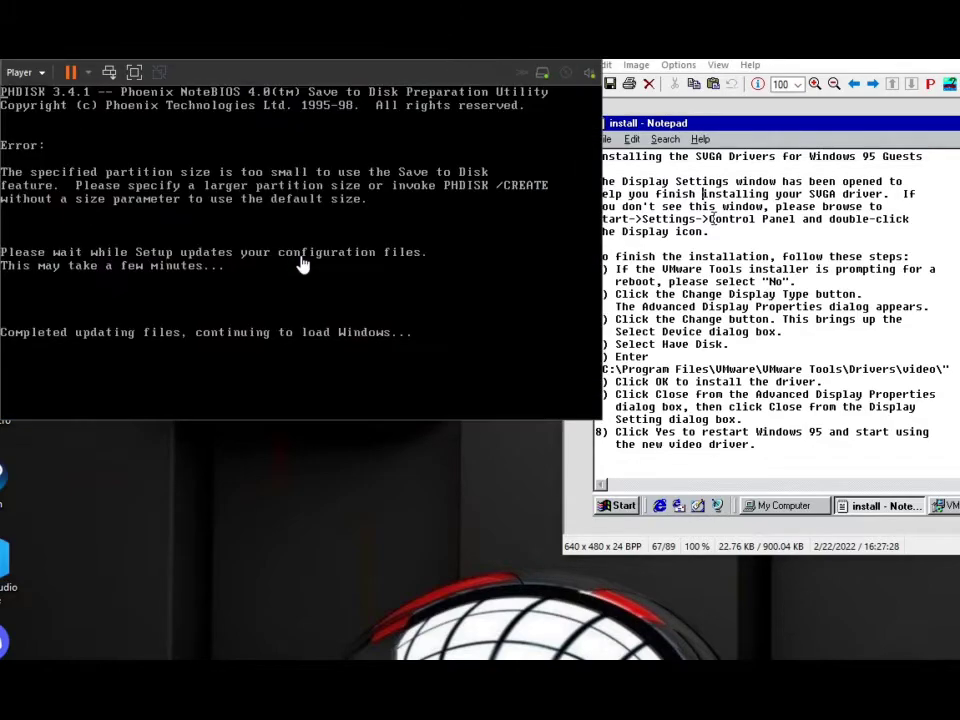
Exit the CardWizard window and check the general system information in My Computer's properties.
left_click_drag(797, 59, 814, 59)
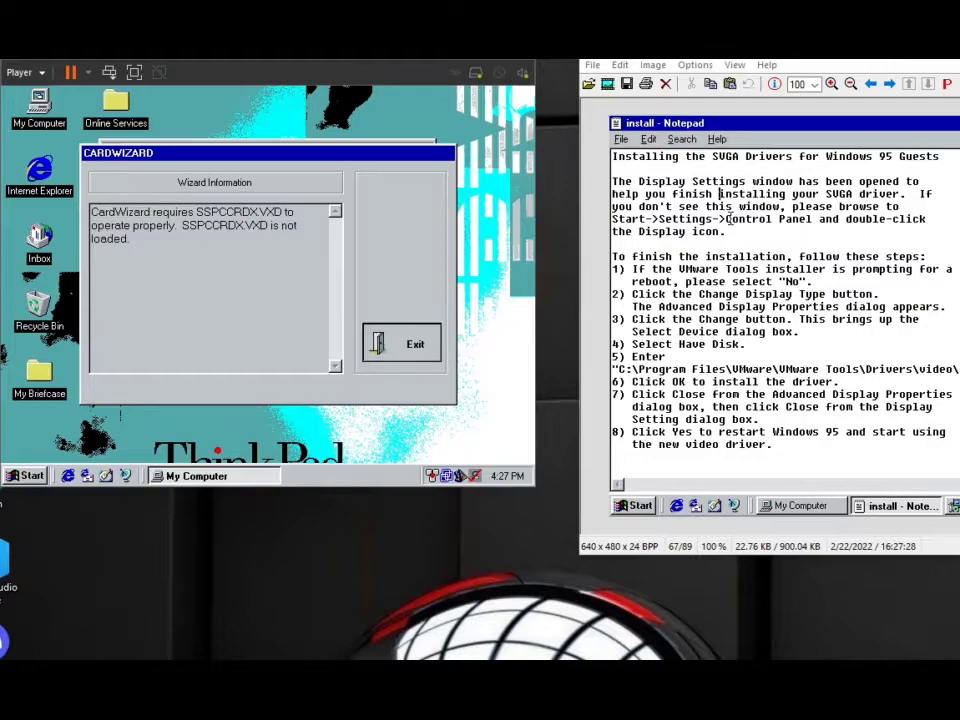
left_click(411, 340)
right_click(40, 113)
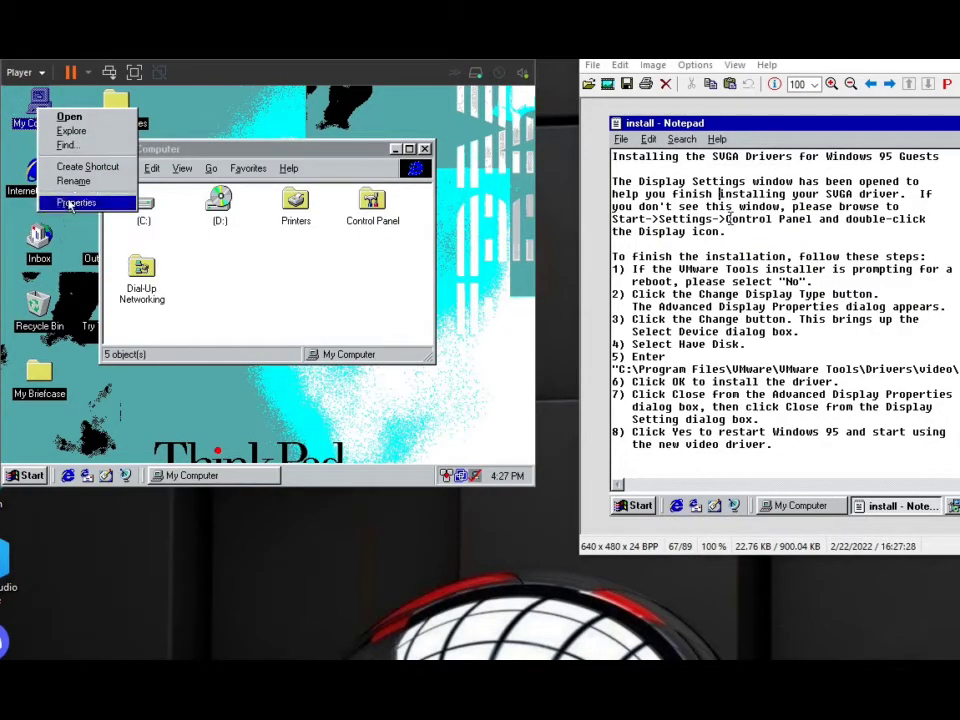
left_click(75, 201)
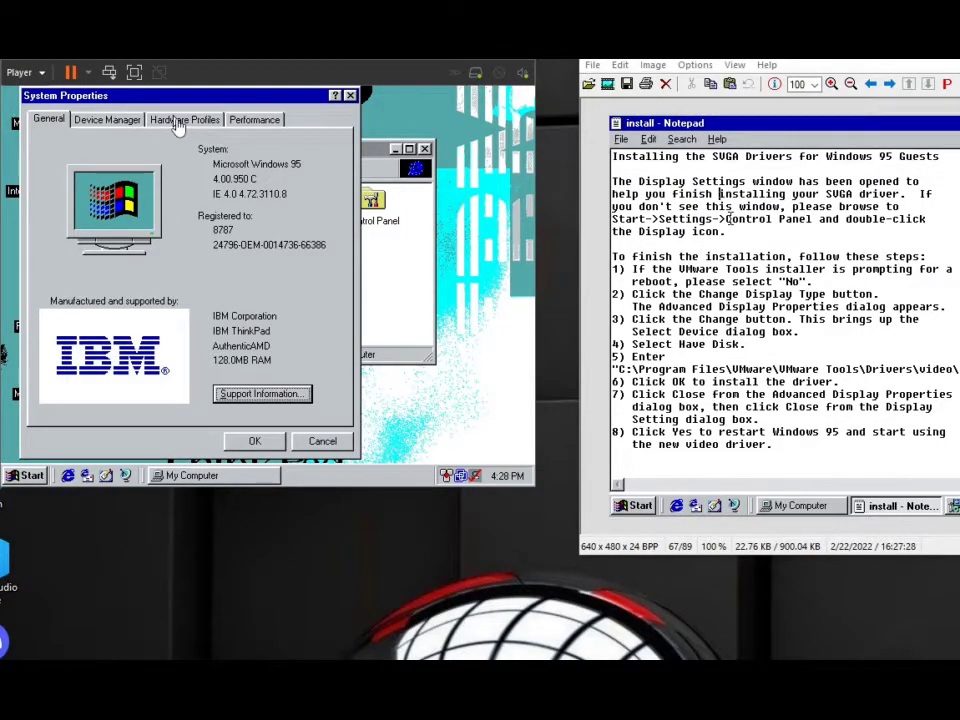
left_click(350, 95)
Open the desktop's Advanced Display Properties and bring up the device selection for the monitor.
right_click(357, 98)
left_click(390, 244)
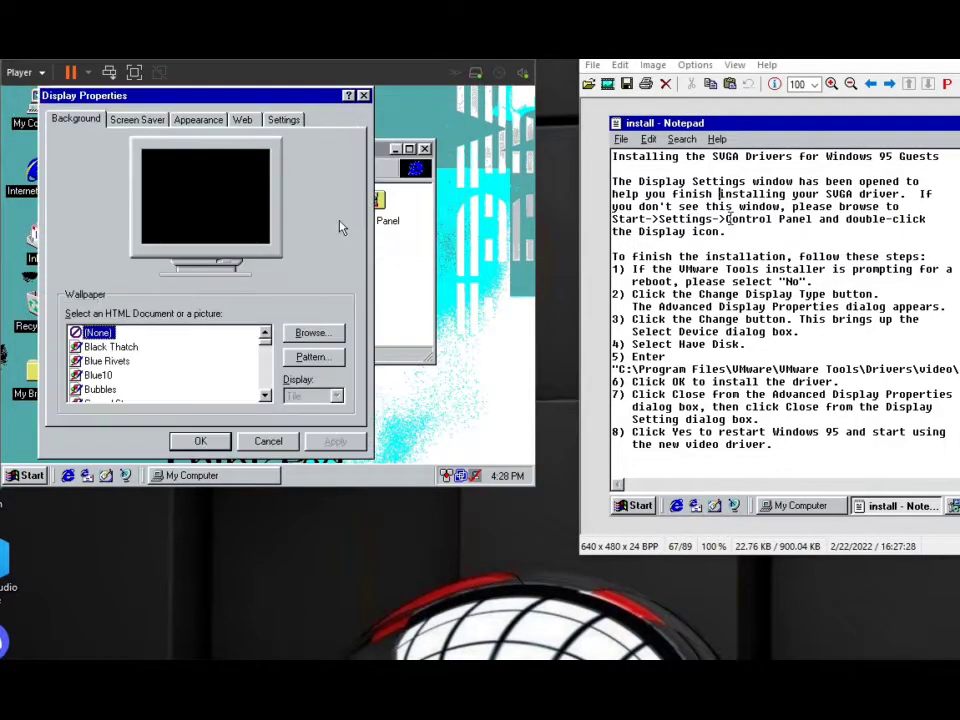
left_click(288, 120)
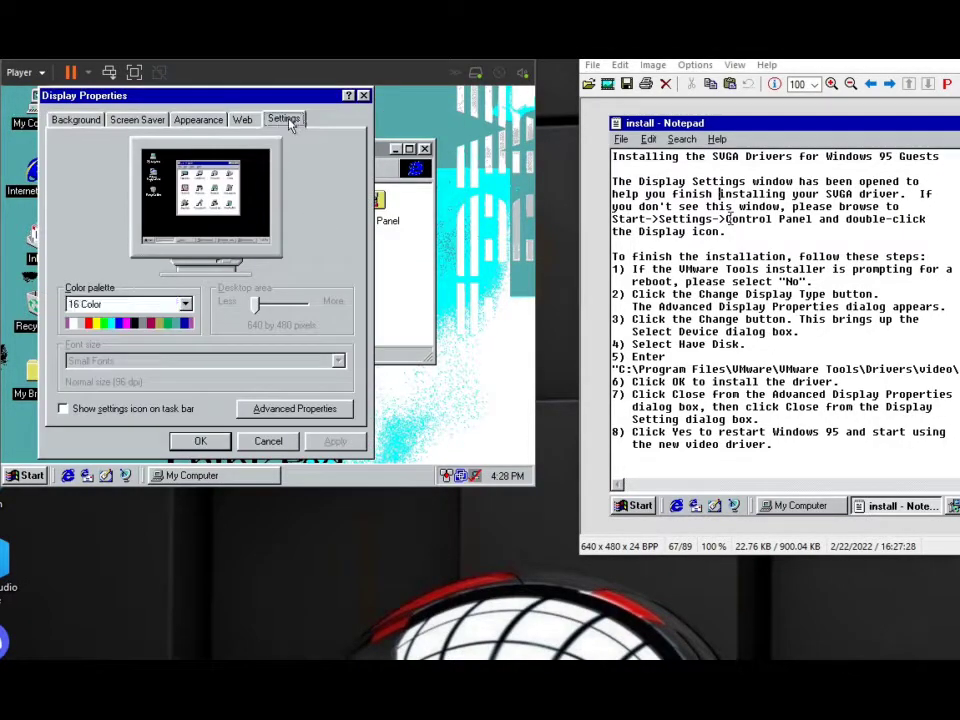
left_click(262, 410)
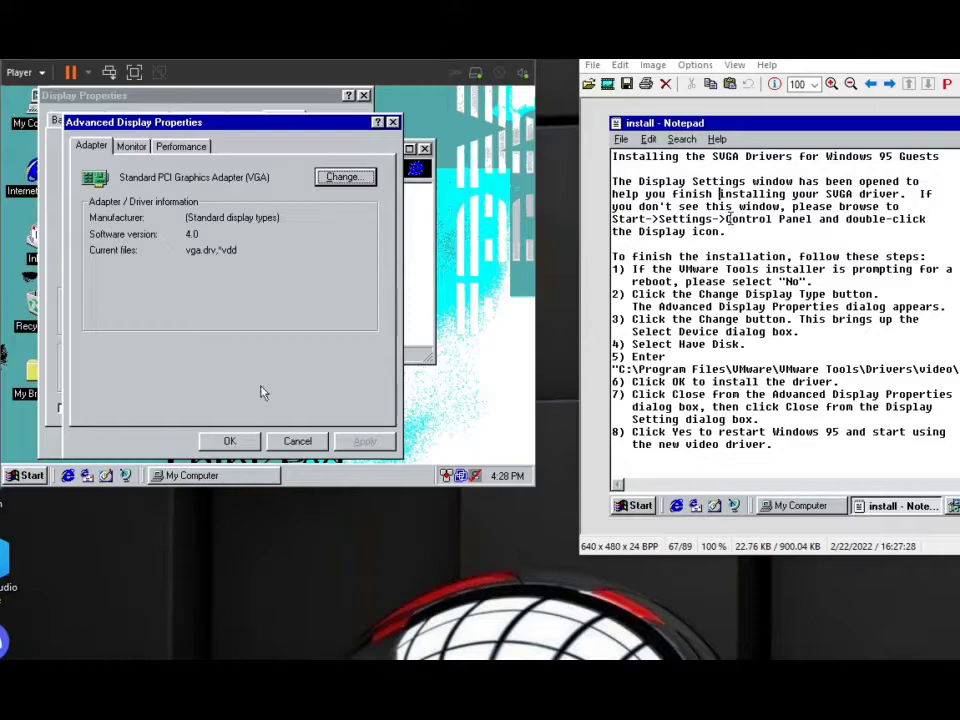
left_click(131, 146)
left_click(328, 179)
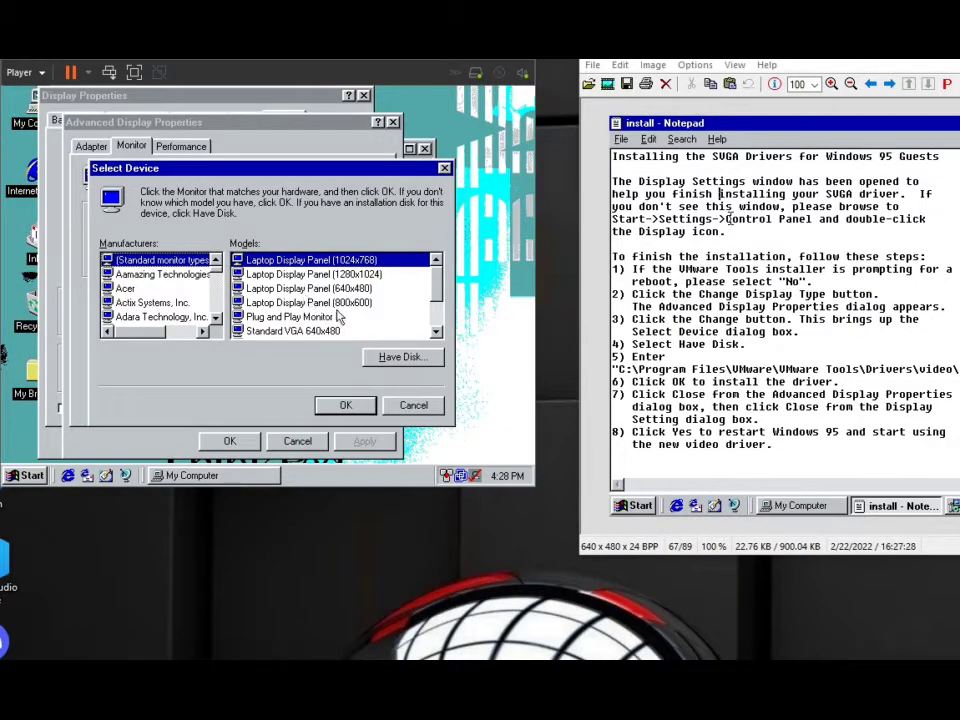
Try to install the monitor driver from a disk location, using the path C:\Program Files\VMware\VMWare Tools\Drivers\Video.
left_click(399, 358)
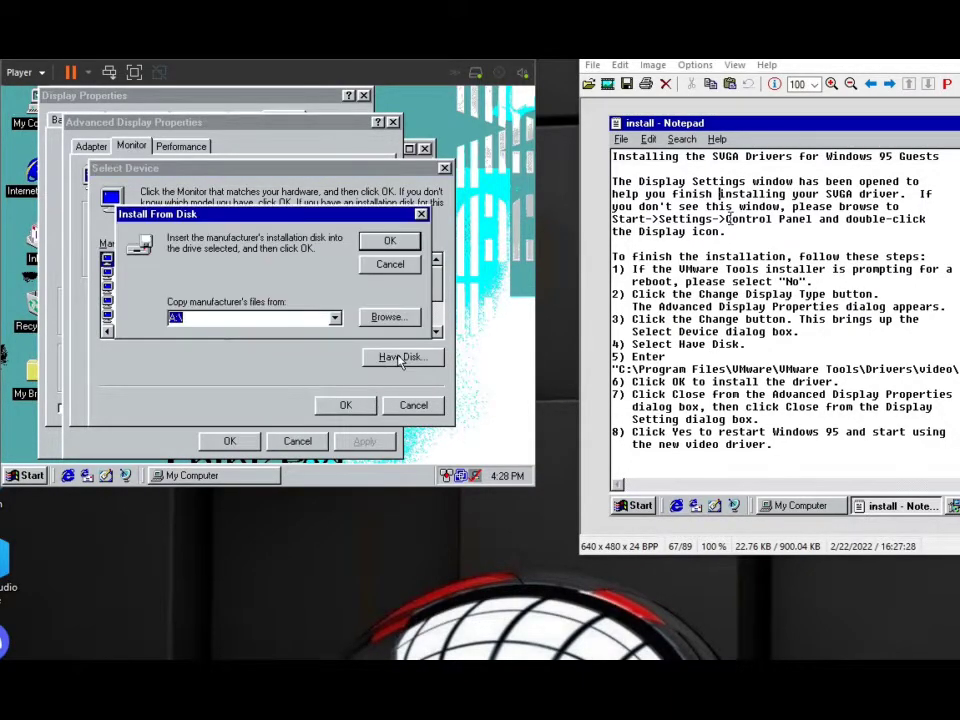
type("C:\\Program")
type(" Files\\VMW")
type("are\\VMWare Tools")
type("\\Driver")
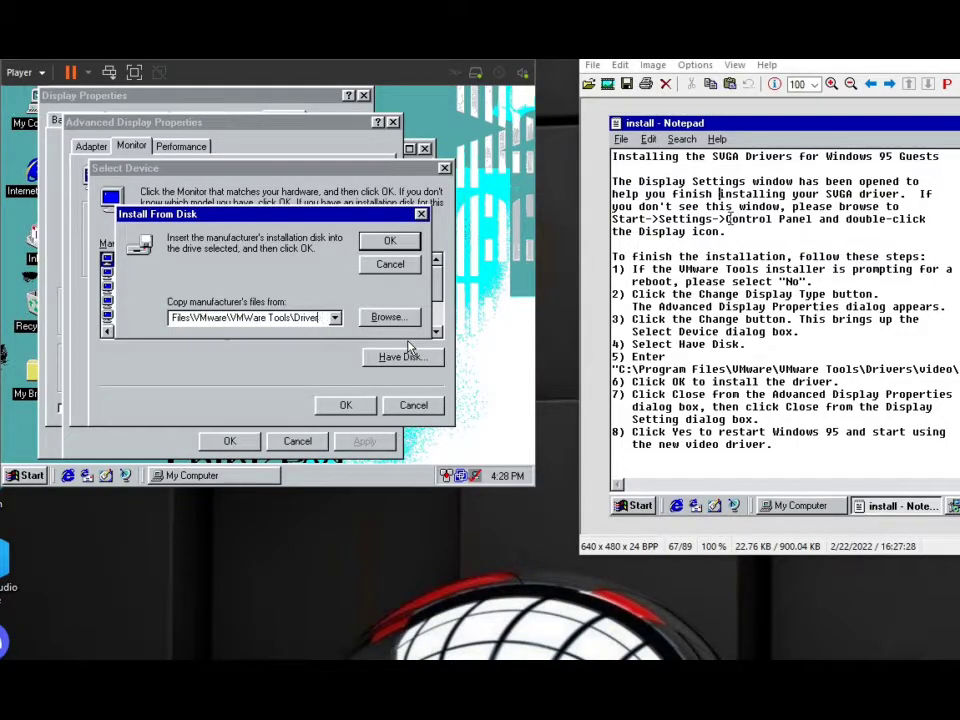
type("s\\Video")
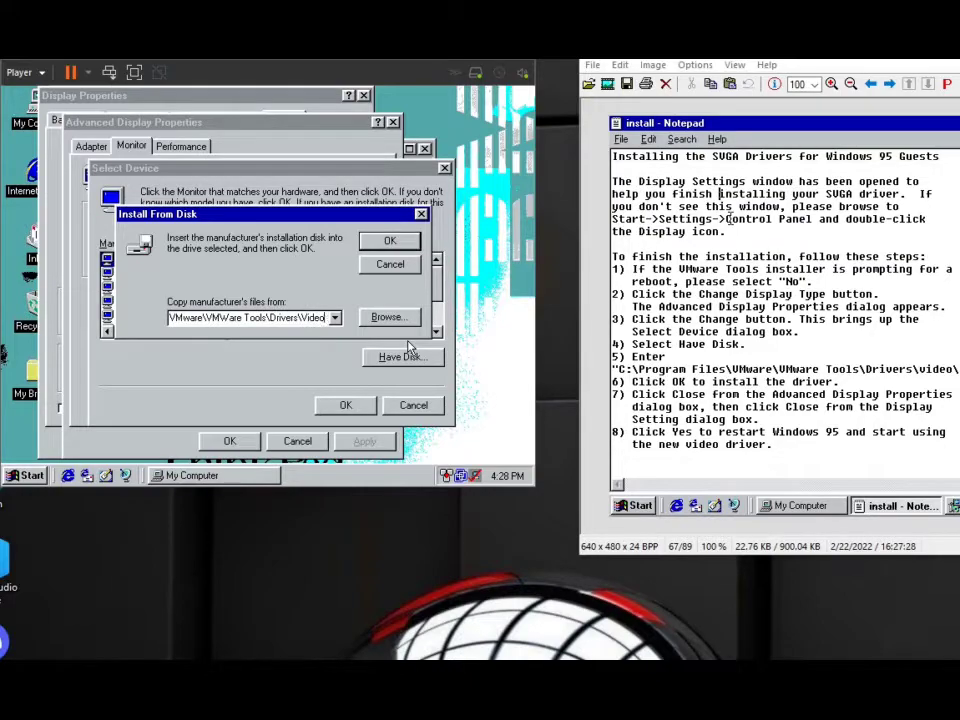
type("\\de")
type("o")
type("\\")
type("\\")
left_click(376, 239)
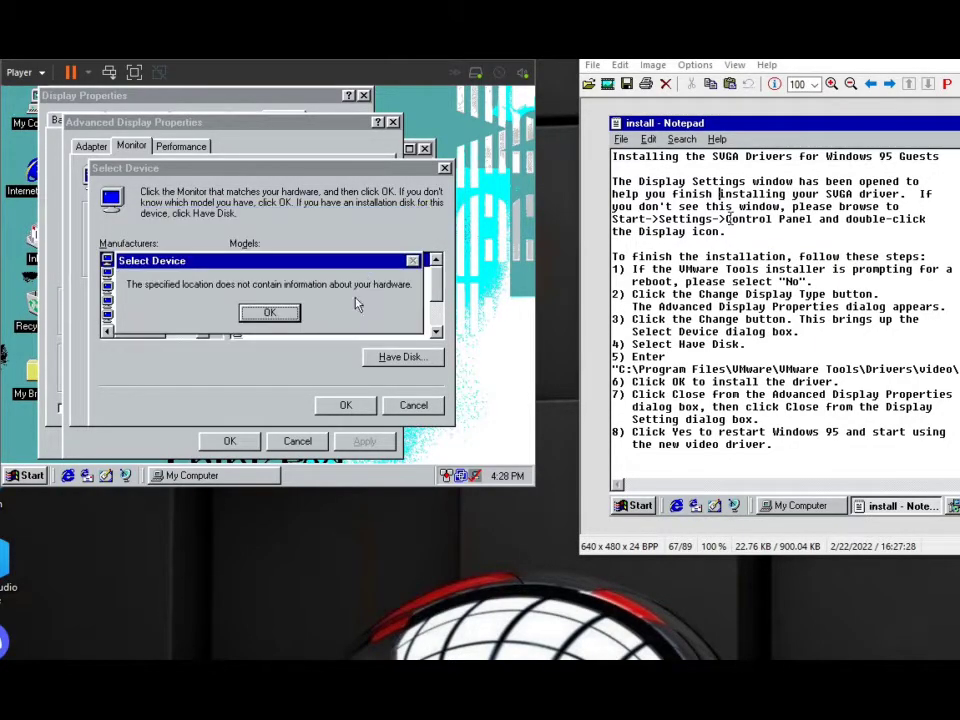
left_click(279, 315)
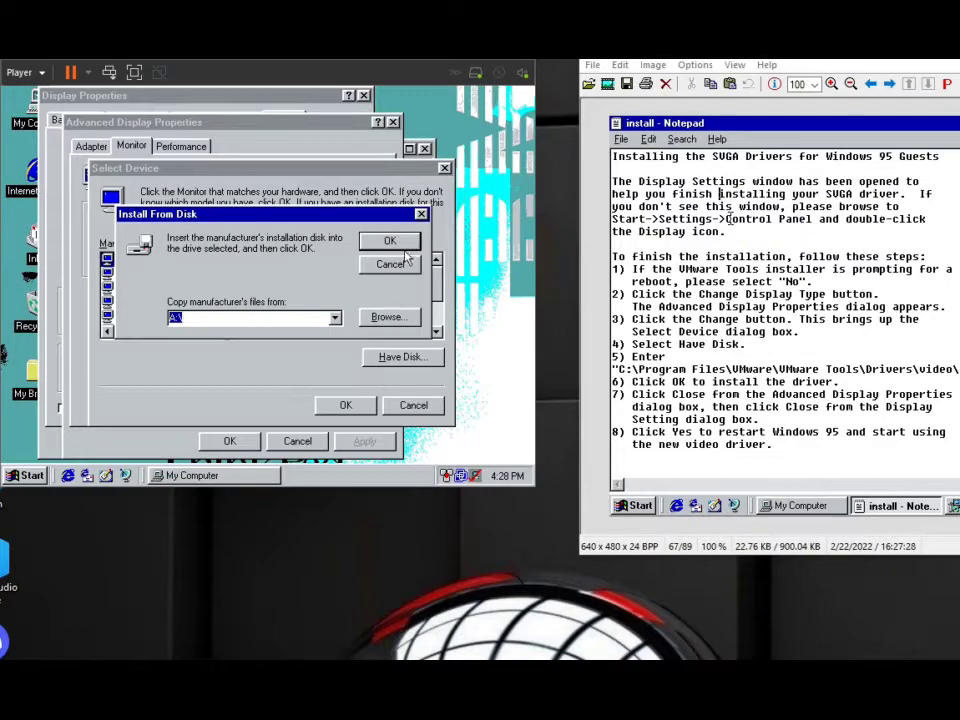
Cancel the monitor's disk installation and device selection, and close the display properties without changes.
left_click(396, 263)
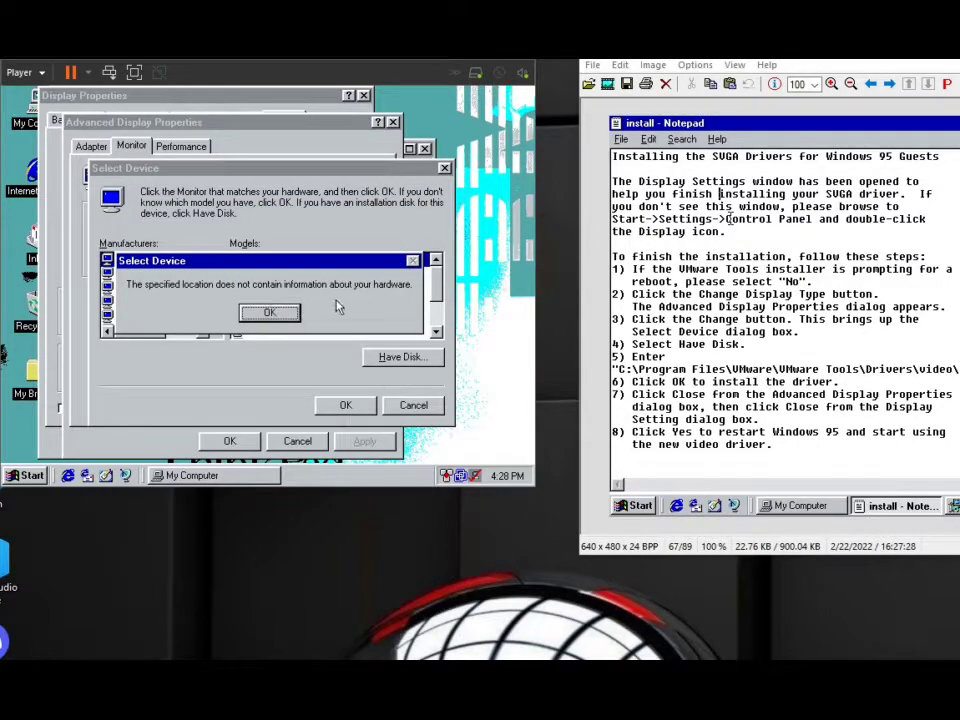
left_click(279, 316)
left_click(390, 264)
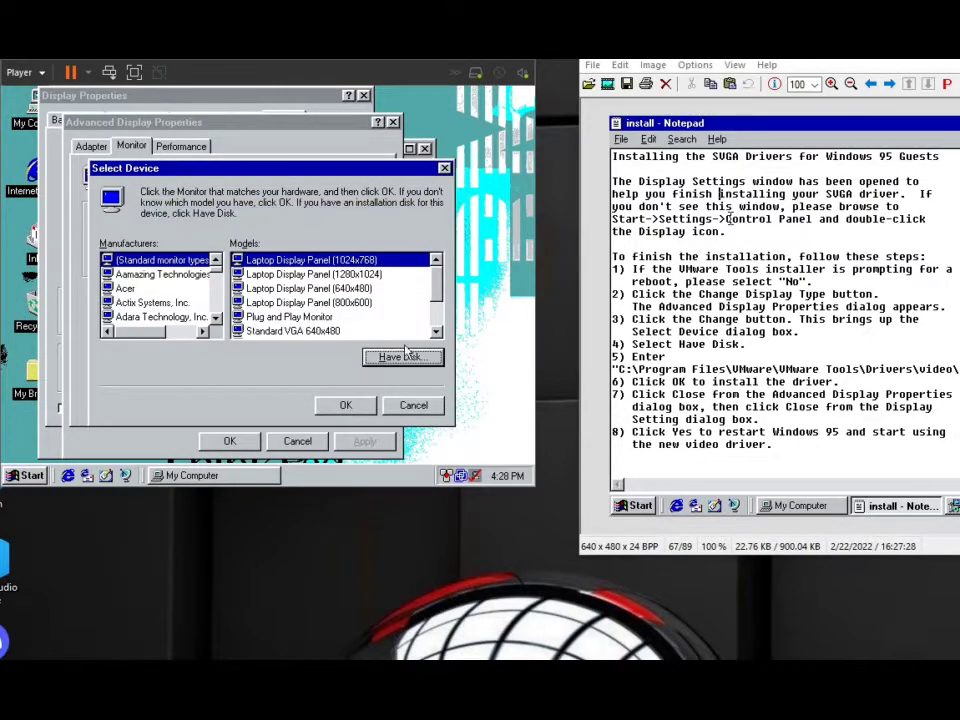
left_click(398, 405)
left_click(296, 441)
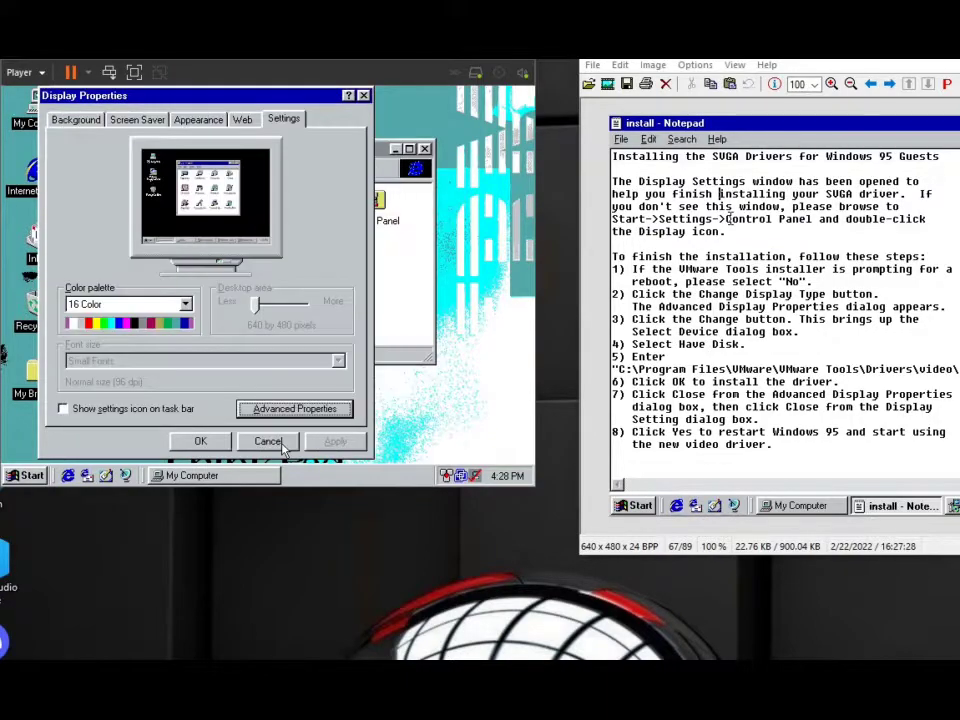
left_click(268, 440)
Browse drive C: through Program Files, VMware, VMware Tools and Drivers to the video folder, and move its window clear.
double_click(142, 207)
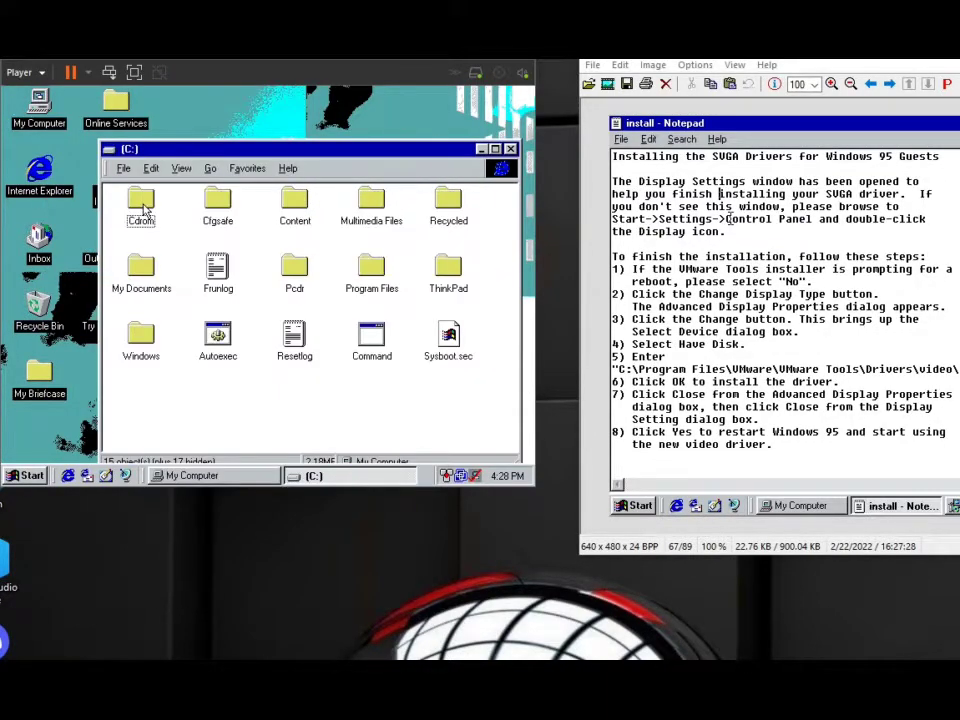
double_click(388, 265)
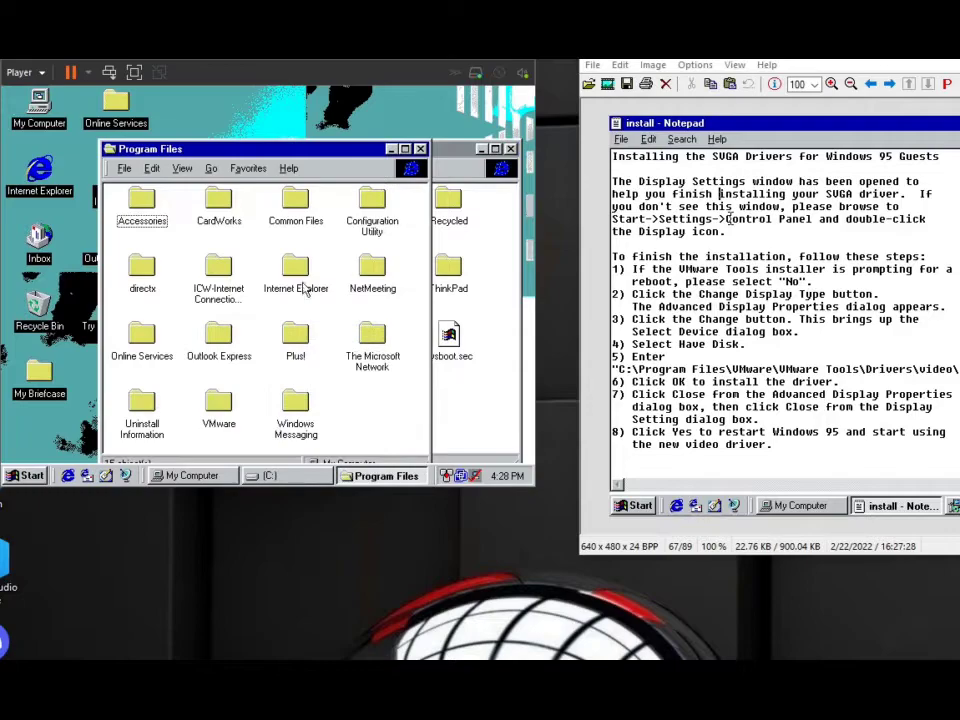
double_click(215, 402)
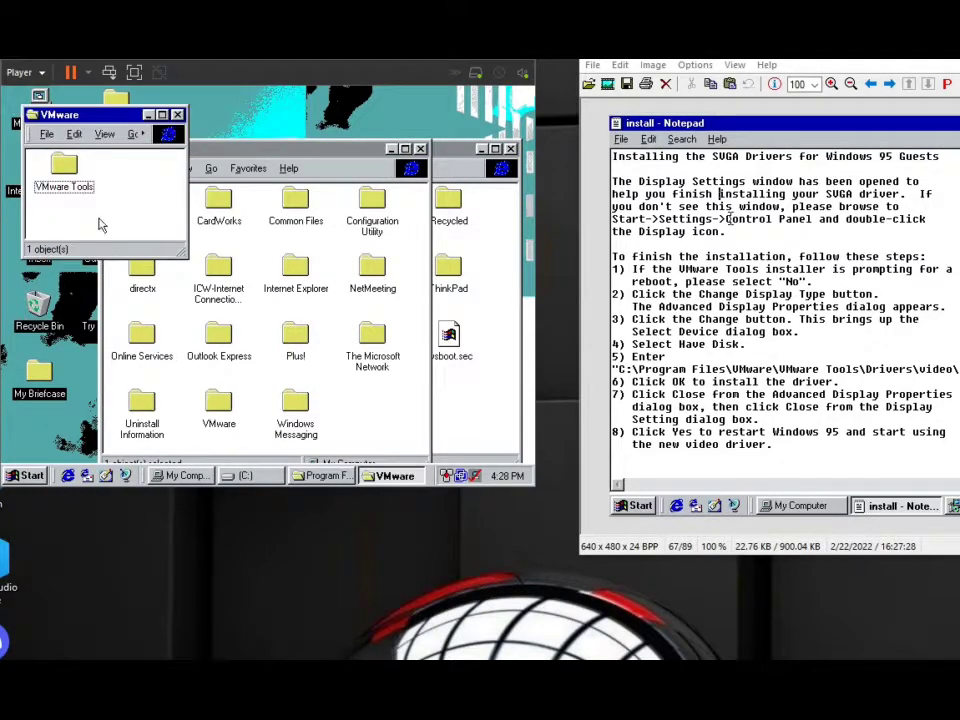
double_click(60, 168)
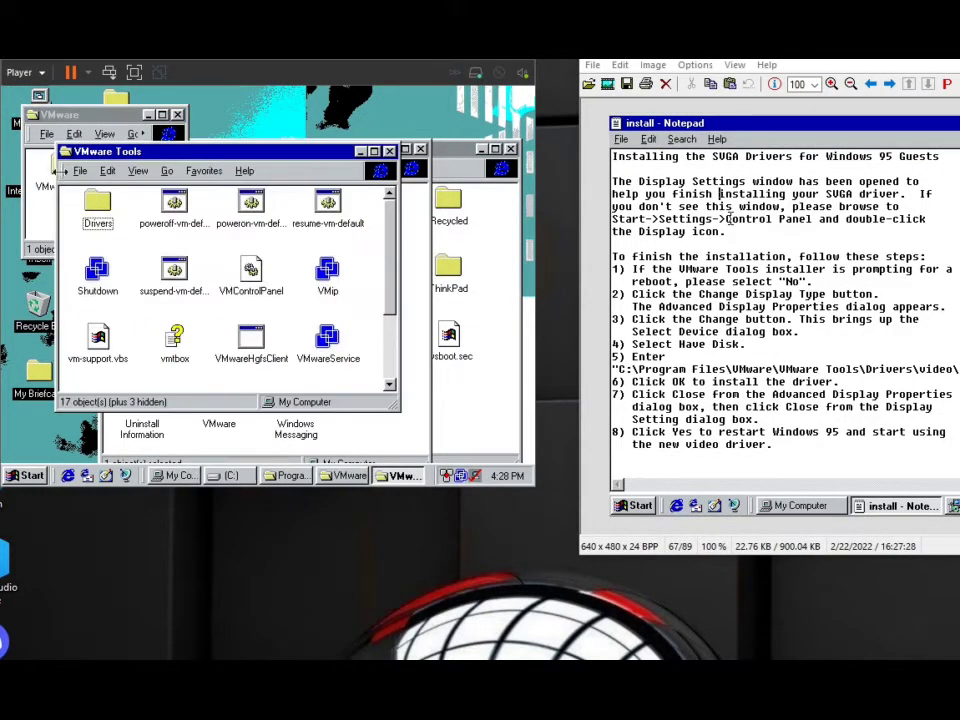
double_click(96, 205)
double_click(127, 233)
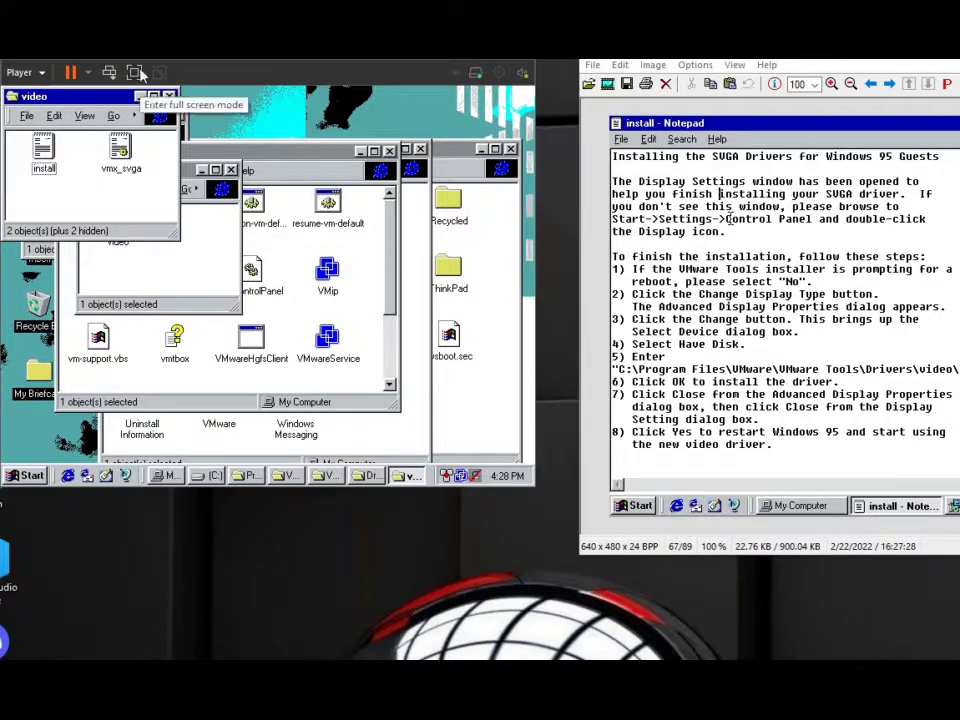
left_click_drag(79, 99, 179, 154)
right_click(31, 102)
left_click(68, 196)
left_click(107, 119)
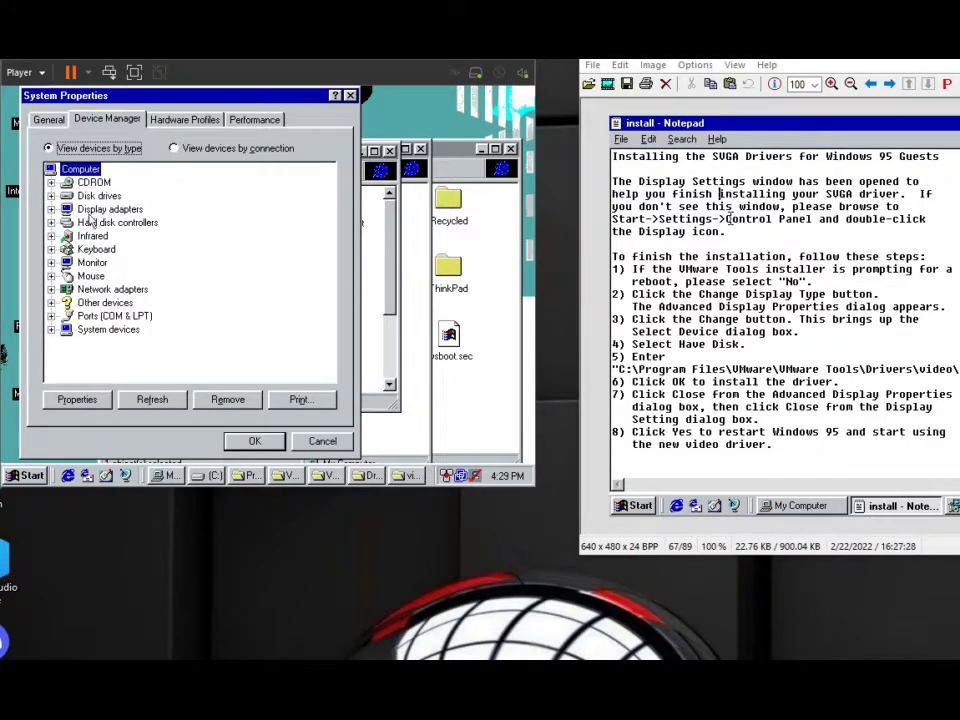
double_click(105, 209)
left_click(160, 222)
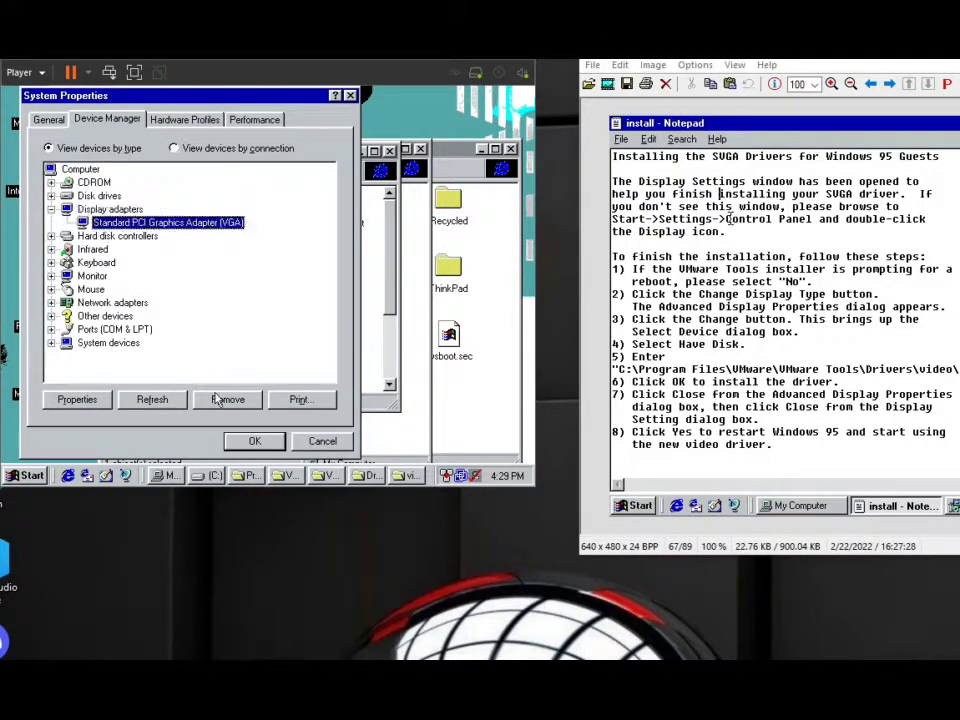
left_click(77, 399)
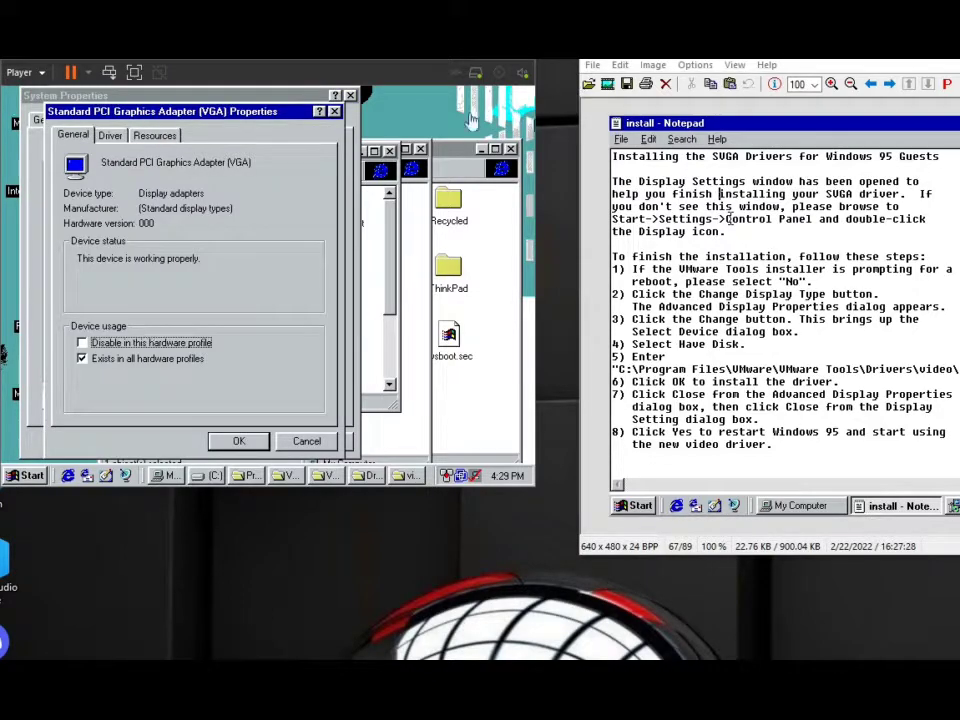
left_click(112, 137)
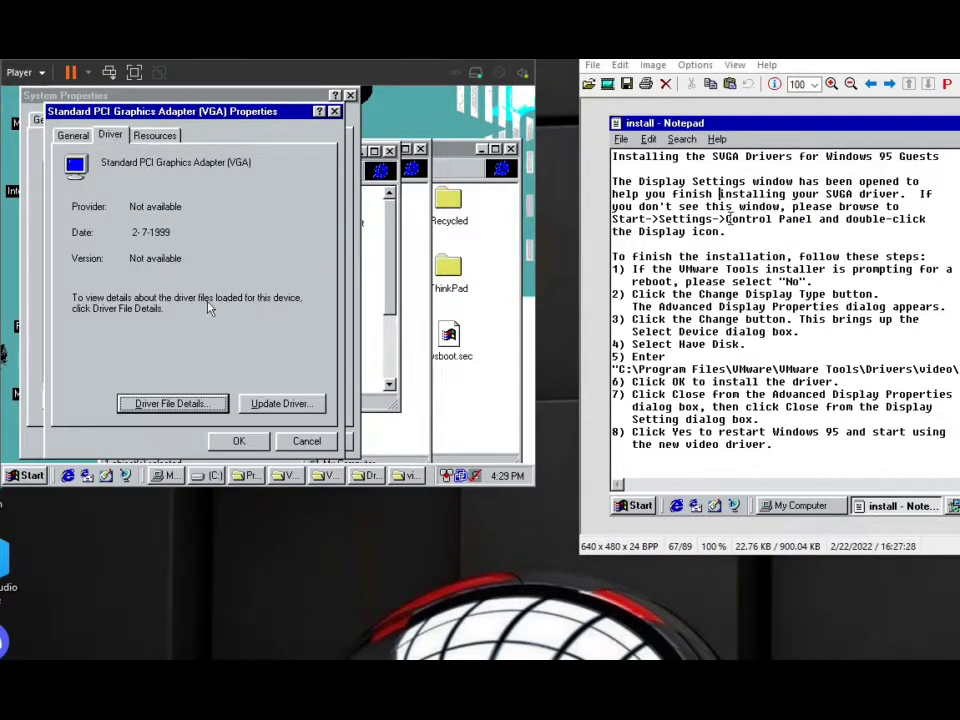
left_click(268, 402)
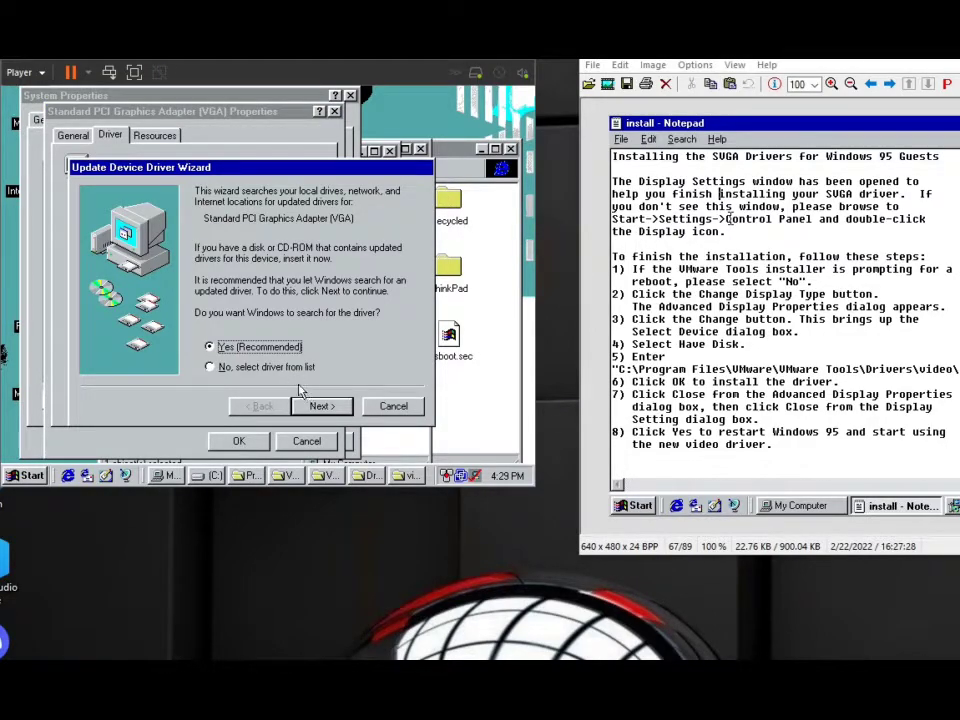
Set the driver search location to C:\Program Files\VMware\VMware Tools\Drivers\video and start installing the VMware SVGA II driver.
left_click(321, 405)
left_click(294, 362)
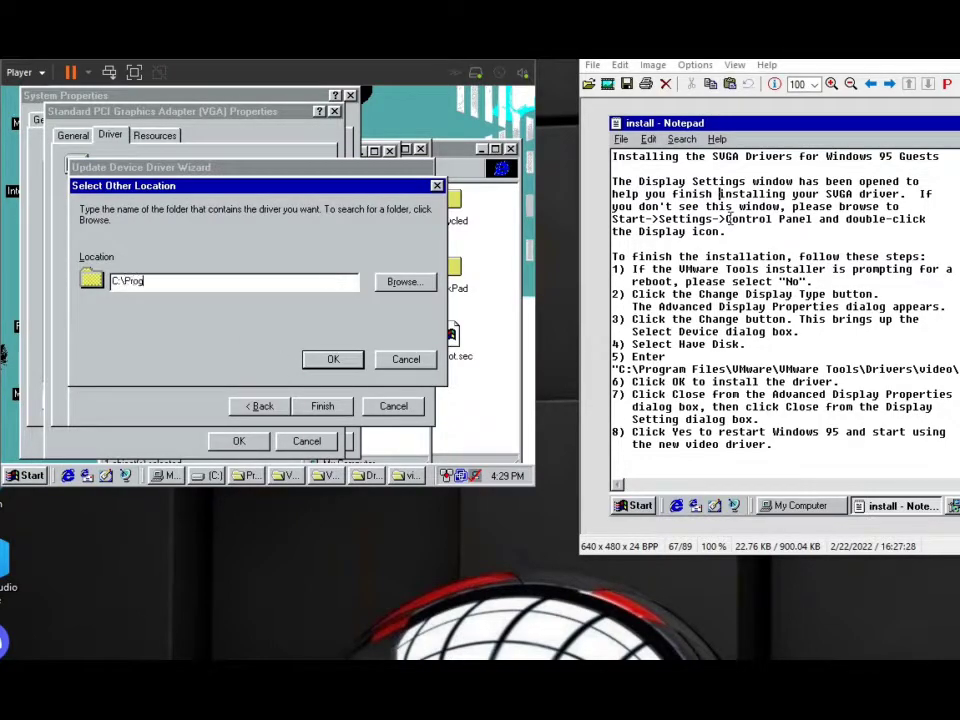
type("C:\\Program Files\\VMware\\VMware Tools\\Drivers\\video")
left_click(331, 361)
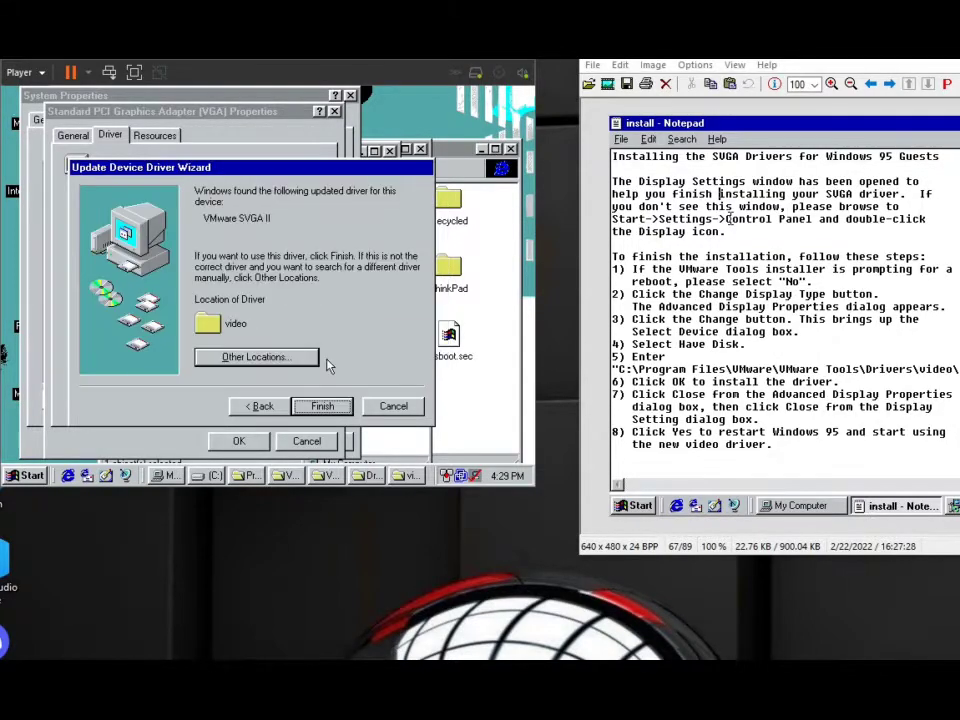
left_click(336, 406)
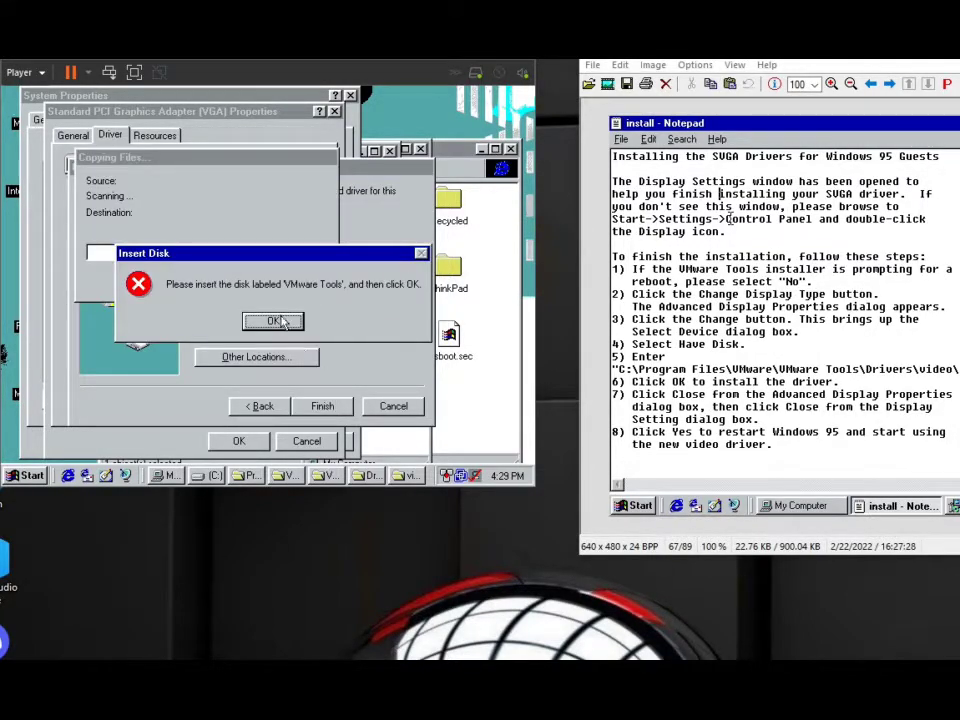
Reconnect the virtual CD/DVD drive for the requested VMware Tools disk, and cancel the VMware Tools installer that autostarts.
left_click(502, 73)
left_click(510, 88)
left_click(275, 321)
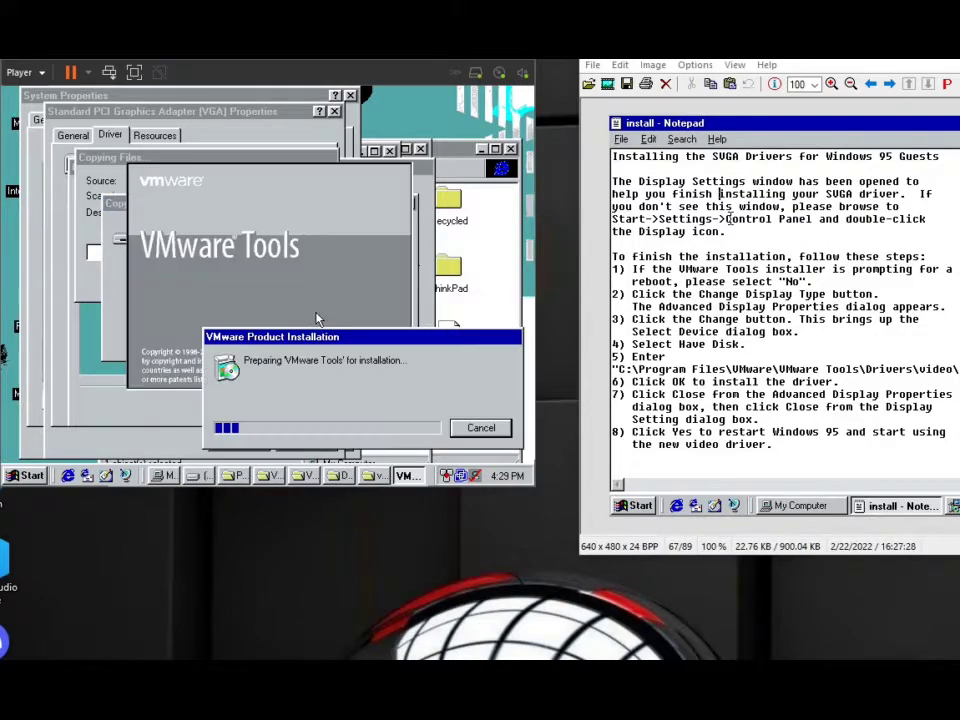
left_click(481, 427)
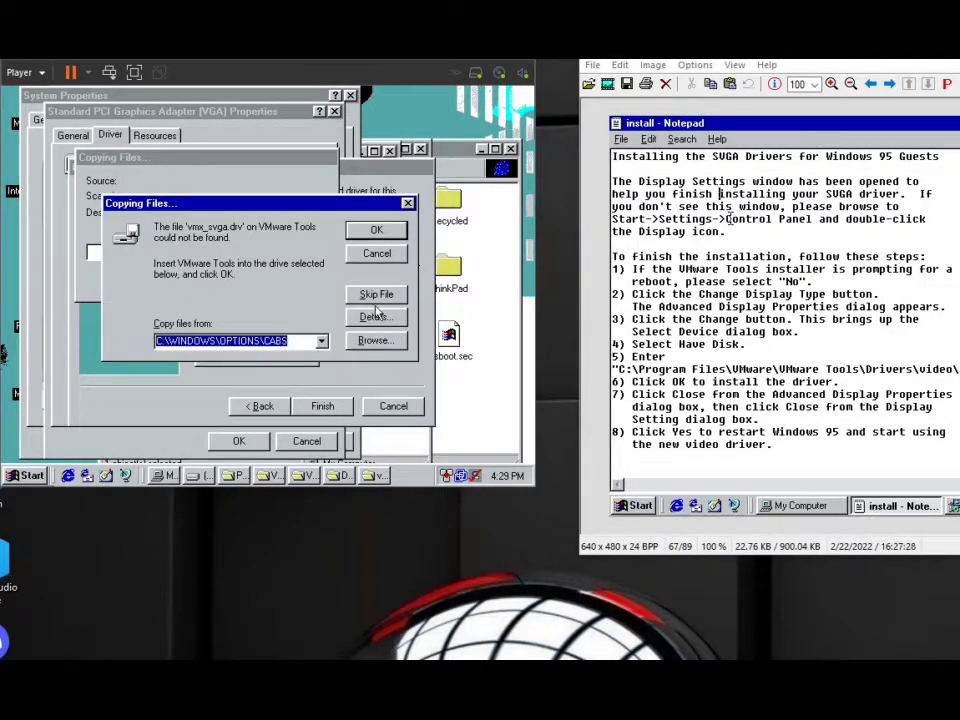
Open the file browser for the missing vmx_svga.drv, and close the C: and VMware folder windows.
left_click(374, 342)
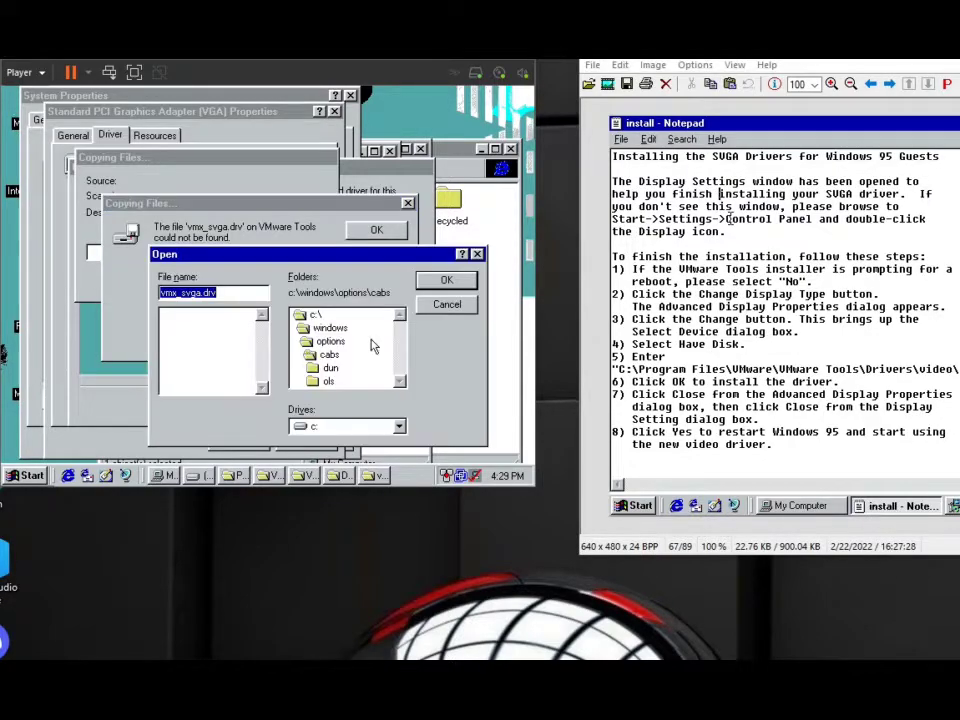
left_click(502, 190)
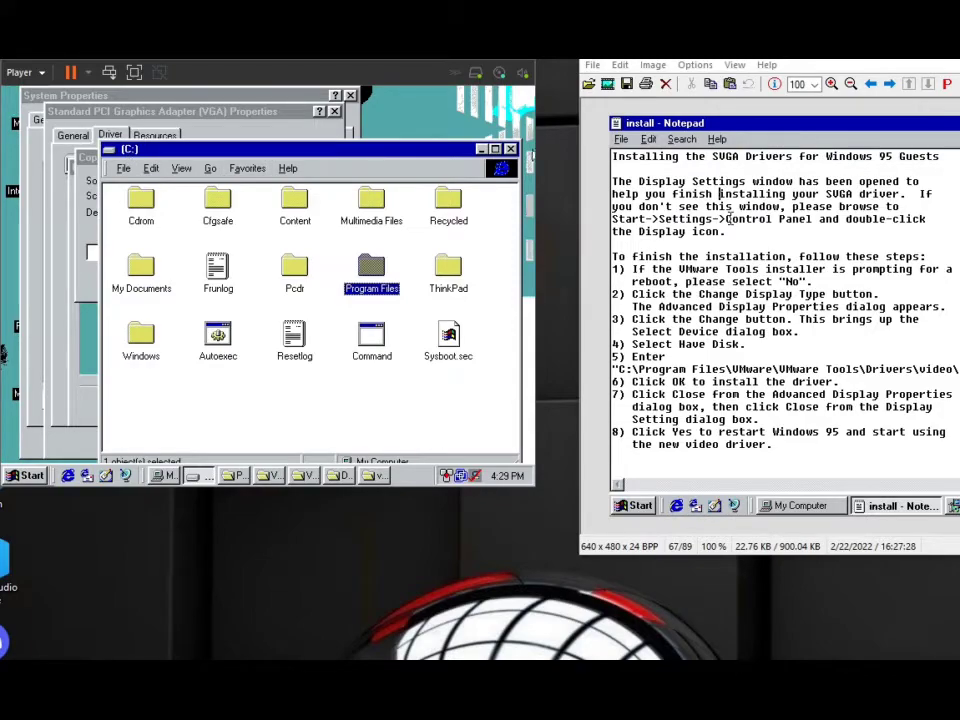
left_click(511, 149)
left_click(256, 476)
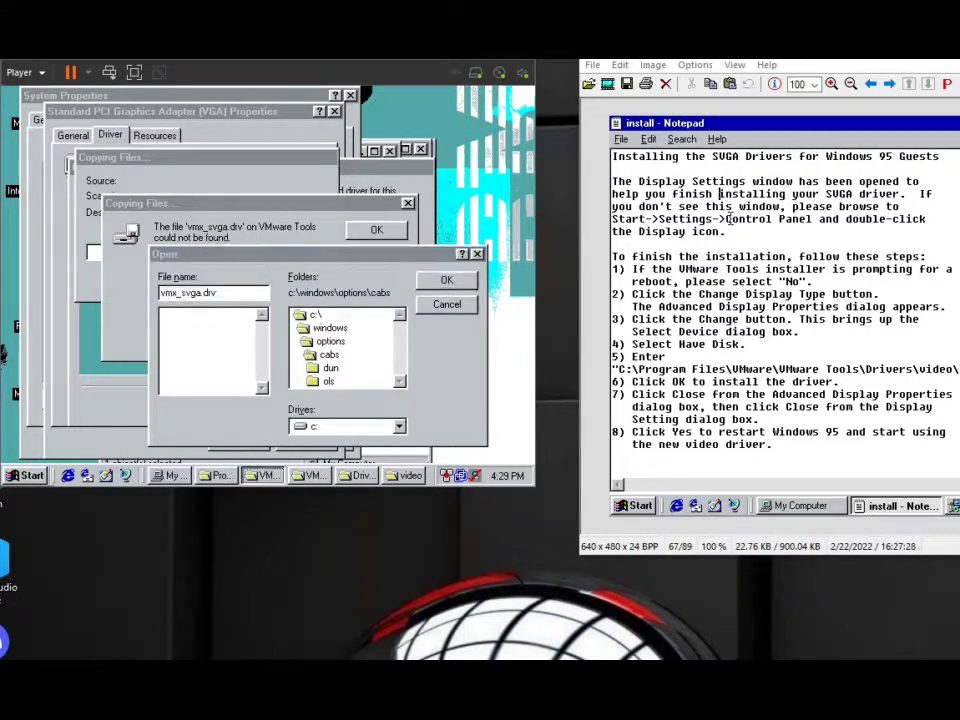
left_click(175, 113)
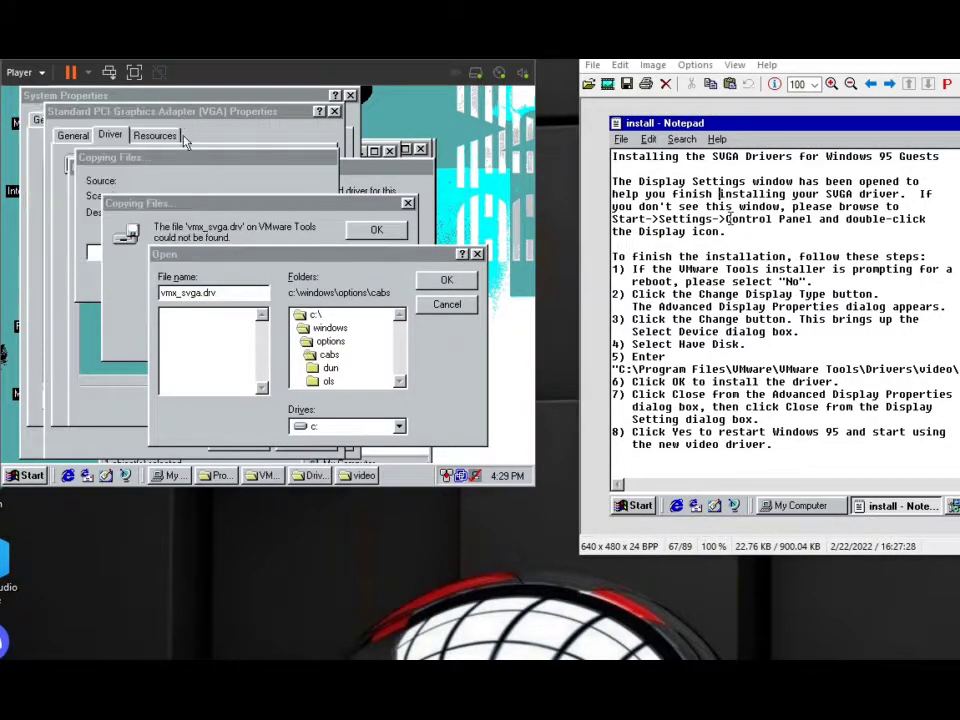
Try to open the VMware Tools disc (D:) from My Computer, cancelling the installer it launches.
double_click(13, 108)
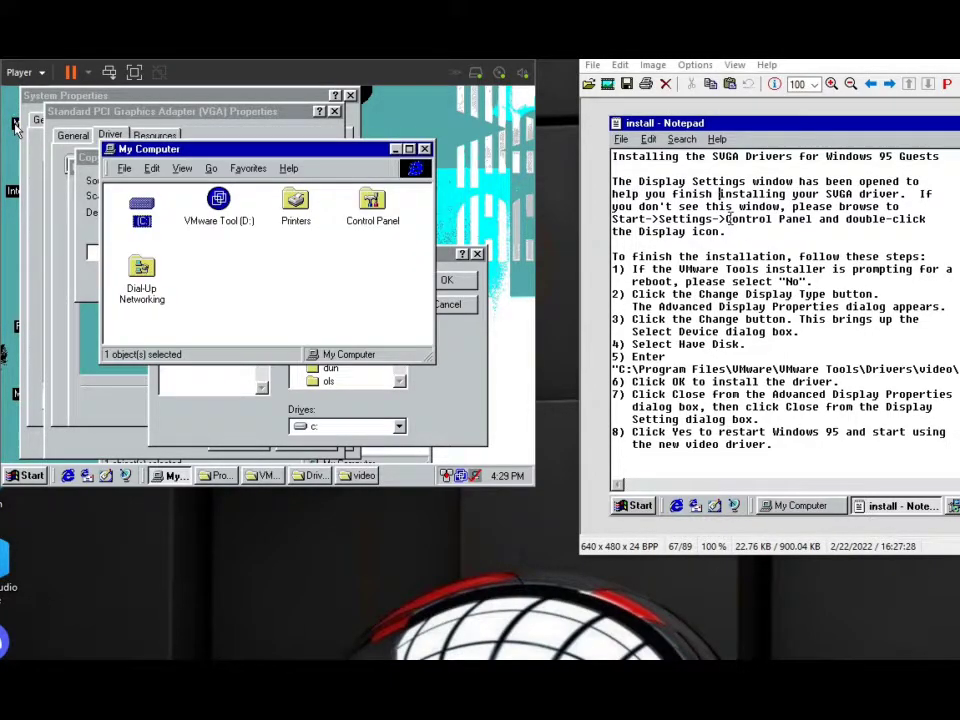
double_click(133, 206)
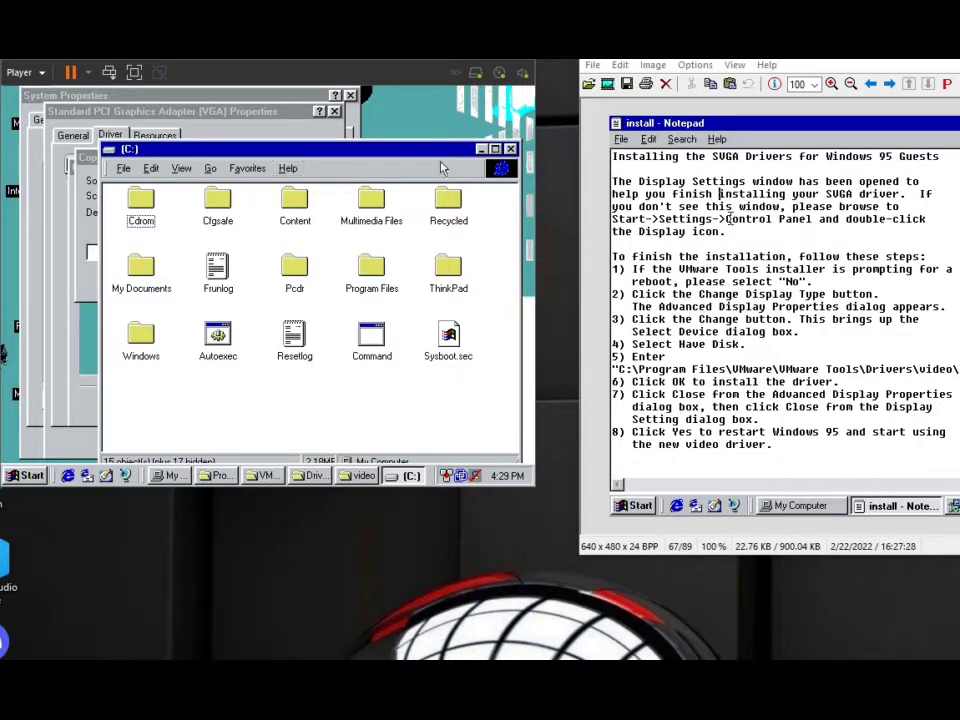
left_click(510, 149)
double_click(222, 198)
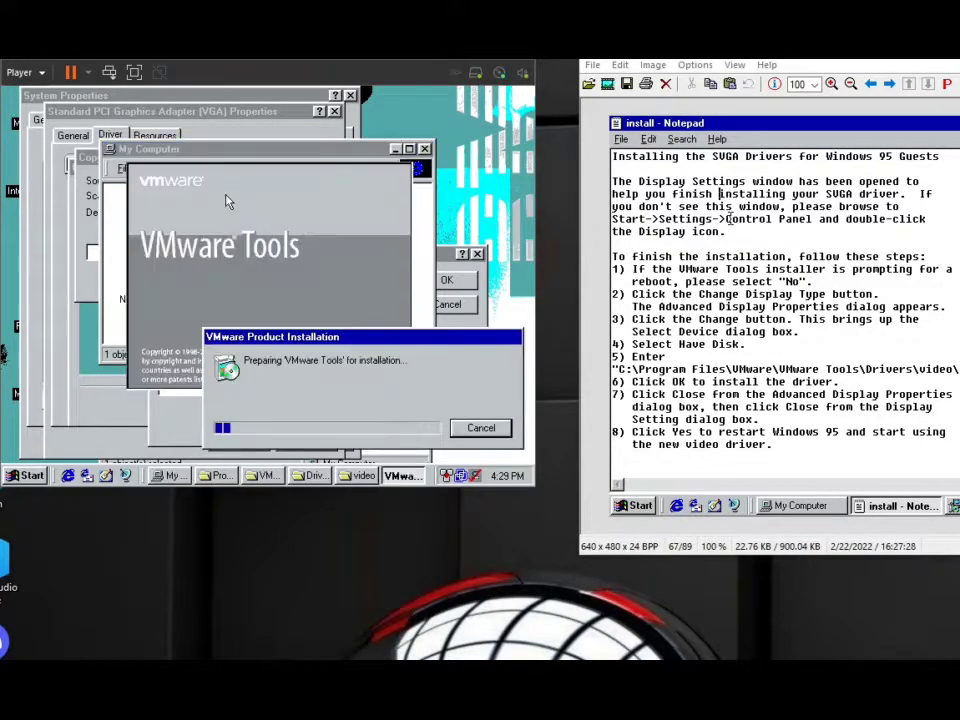
left_click(478, 427)
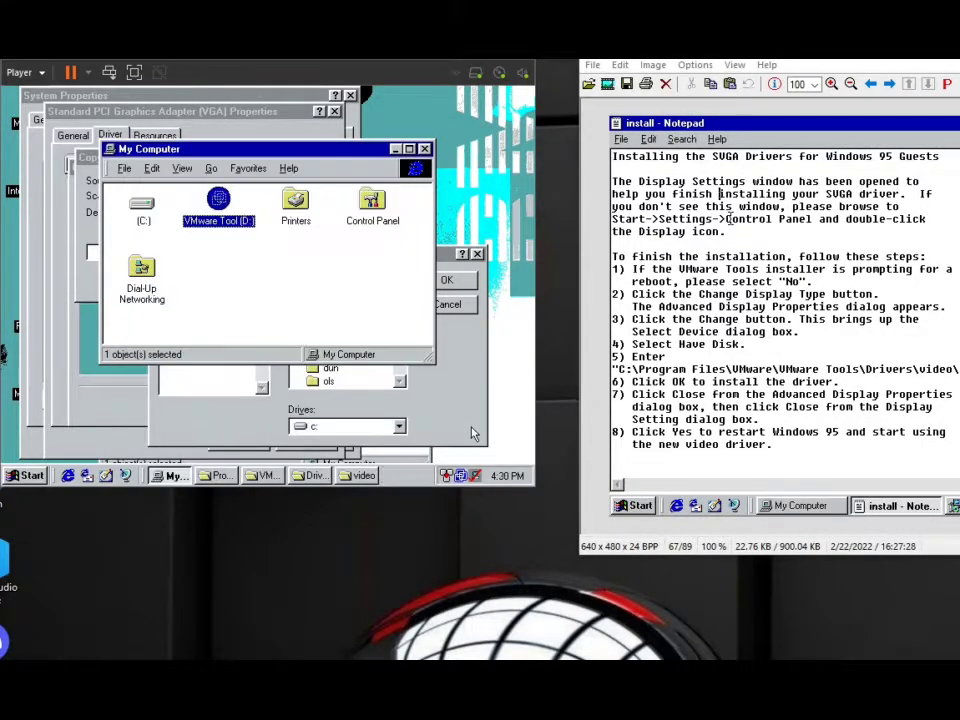
Return to the video folder under VMware Tools\Drivers and check the location in the vmx_svga file's properties.
left_click(264, 476)
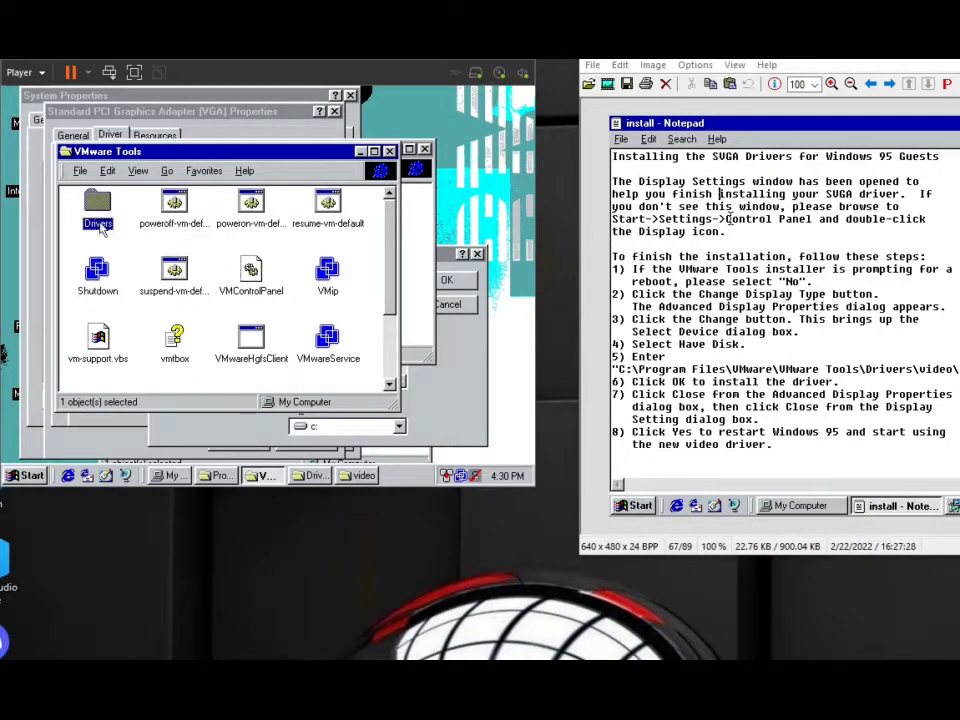
double_click(100, 210)
double_click(110, 220)
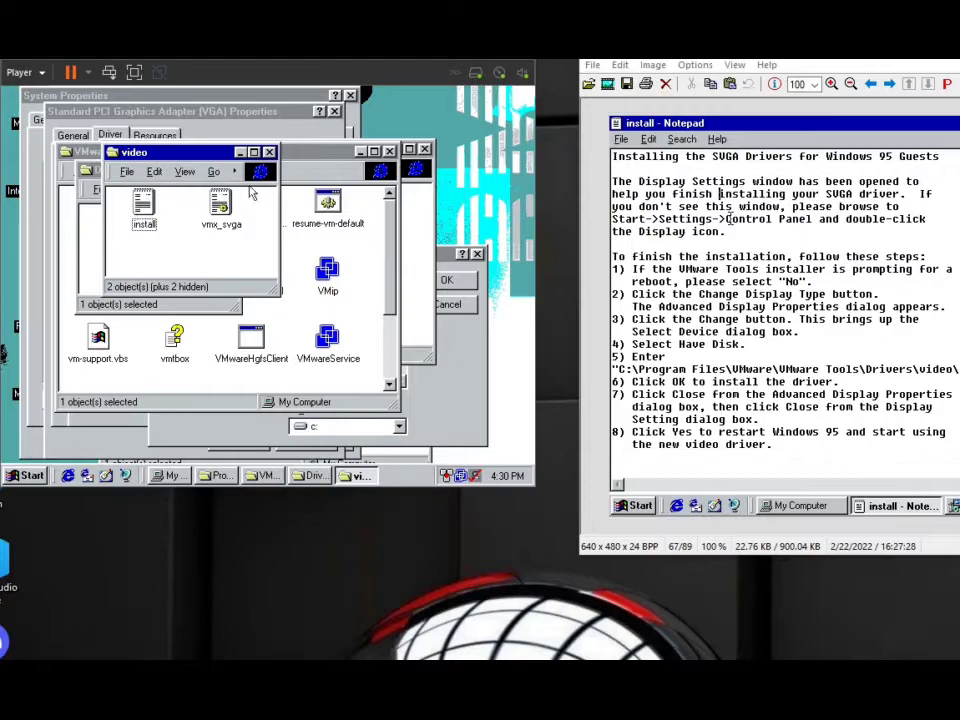
right_click(222, 215)
right_click(207, 213)
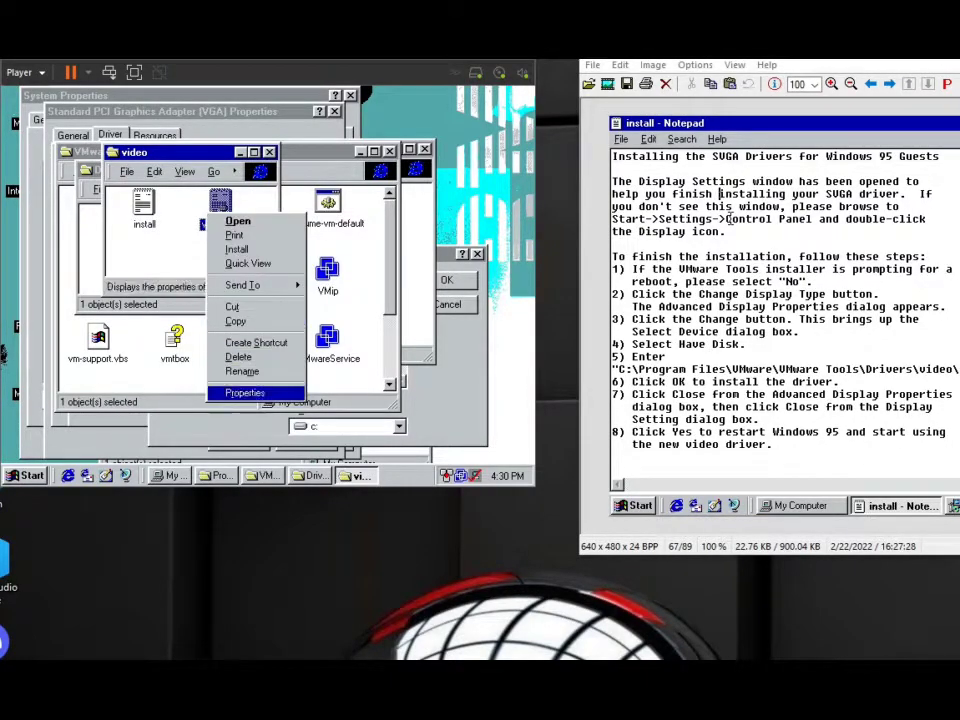
left_click(232, 392)
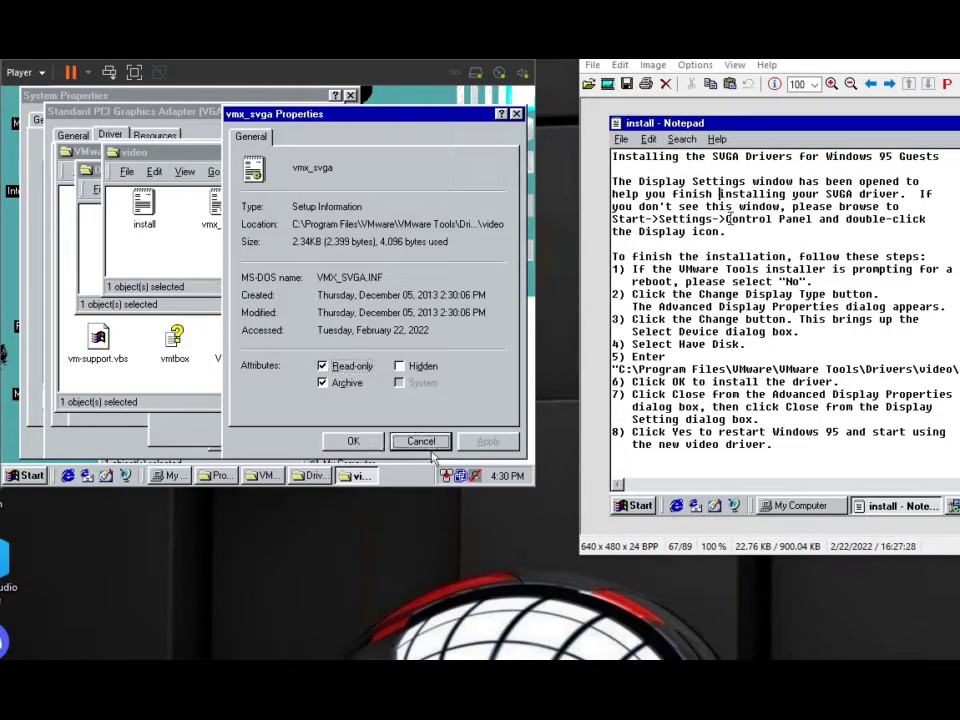
Close the vmx_svga properties and the video, Drivers and VMware Tools folder windows.
left_click(424, 441)
left_click(271, 152)
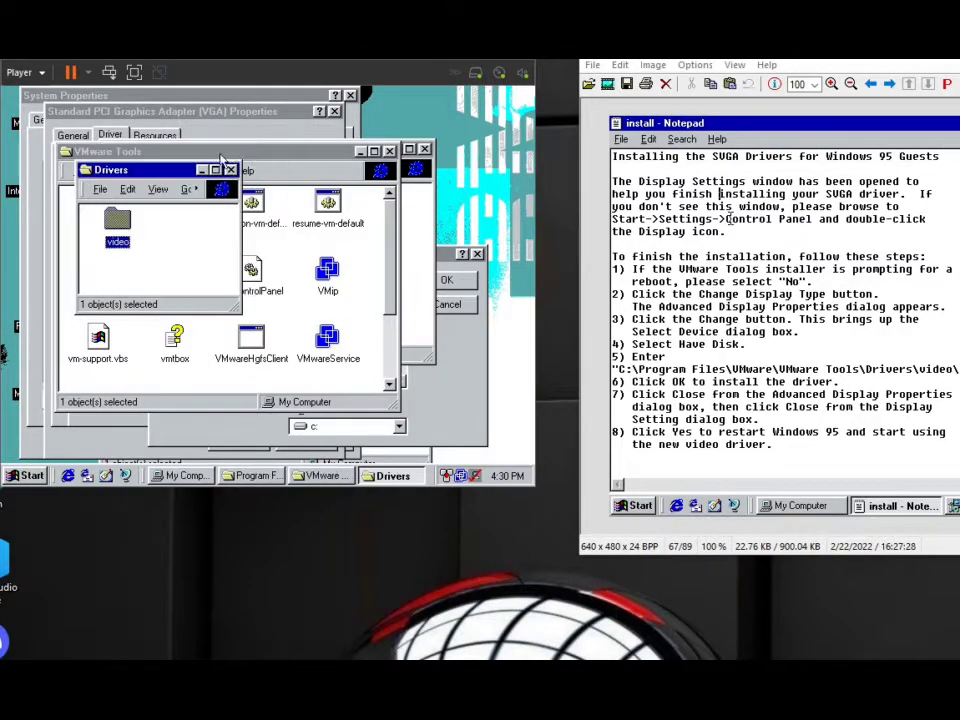
left_click(231, 170)
left_click(389, 152)
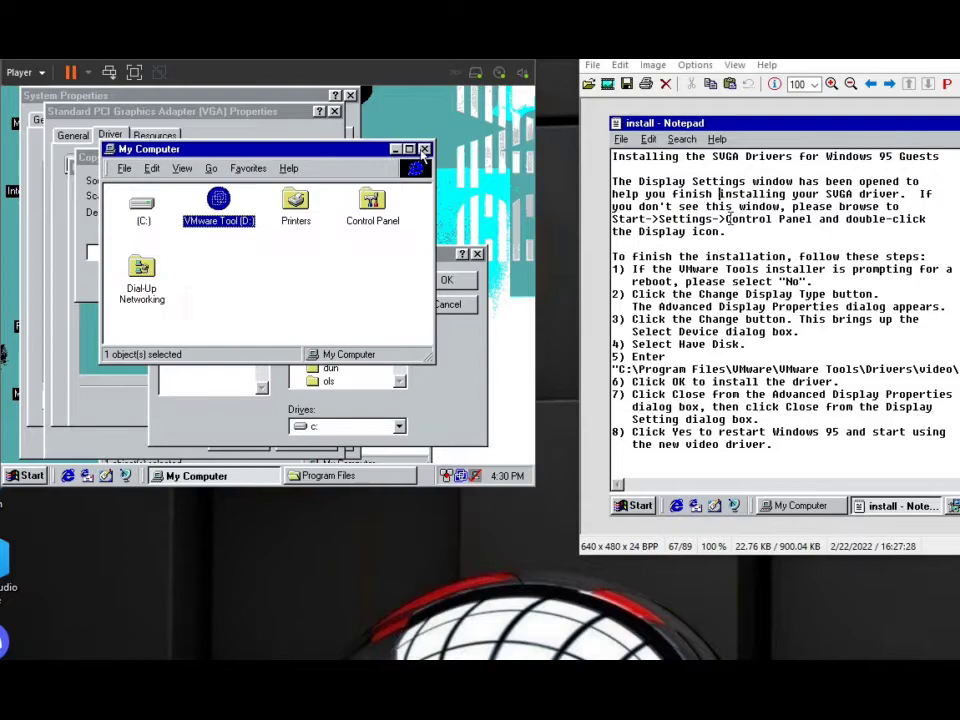
Explore the VMware Tool (D:) disc and its msi folder, including the de and ja subfolders, for the missing driver files.
right_click(231, 222)
left_click(270, 223)
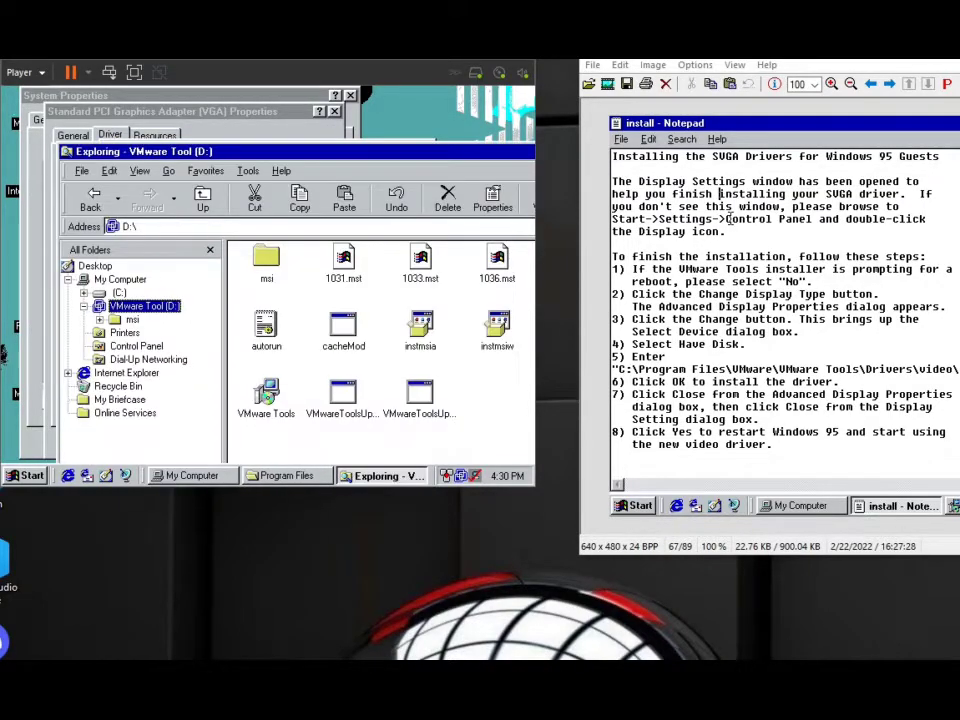
left_click_drag(229, 153, 161, 137)
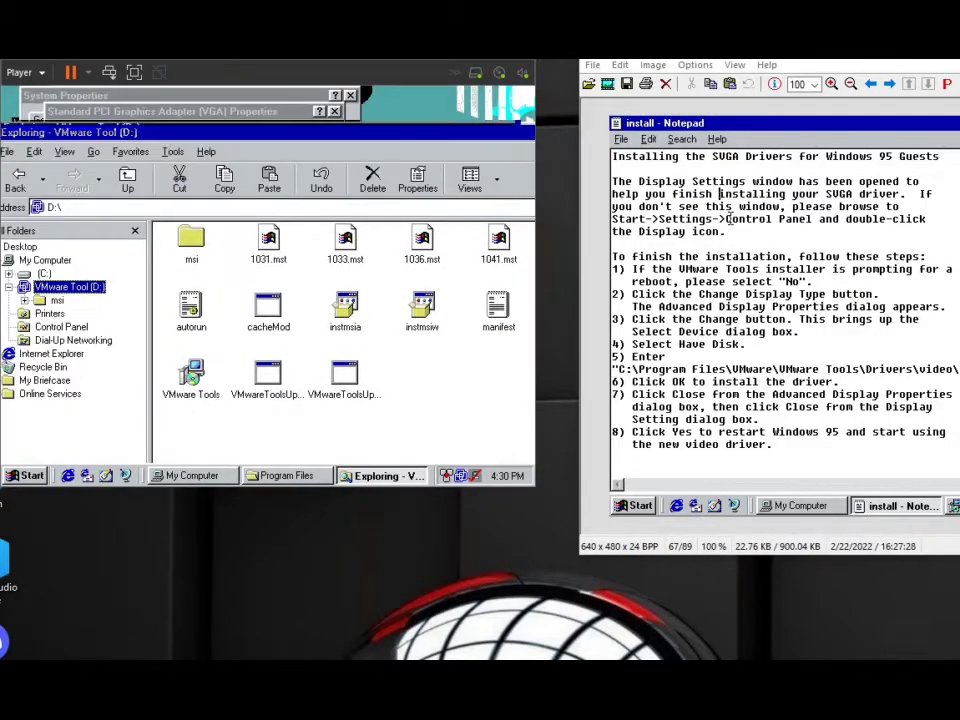
double_click(197, 136)
double_click(211, 202)
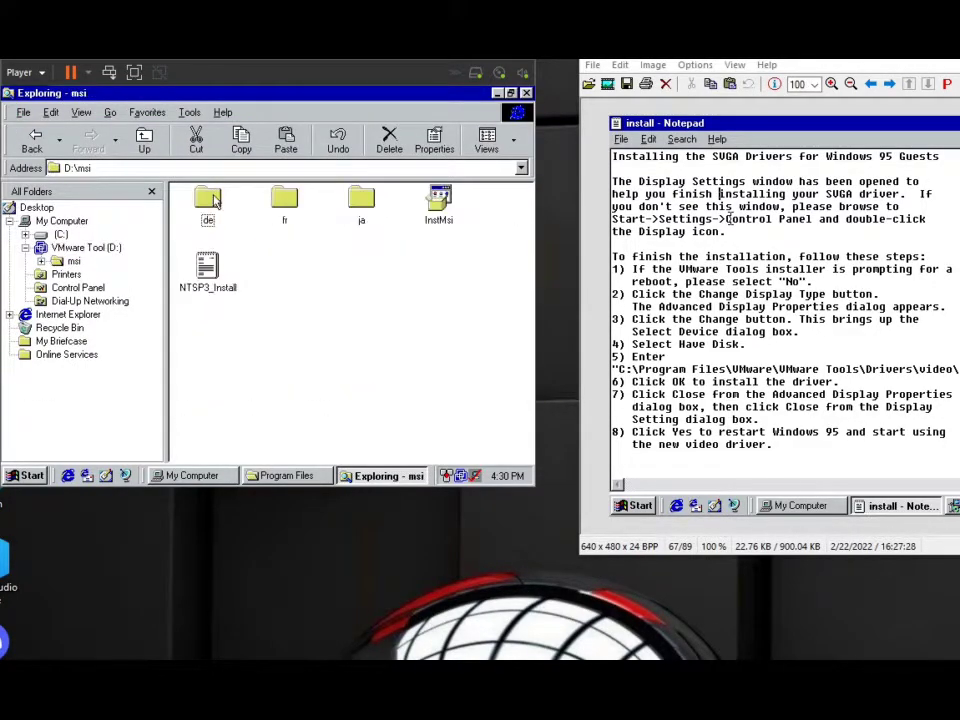
double_click(208, 200)
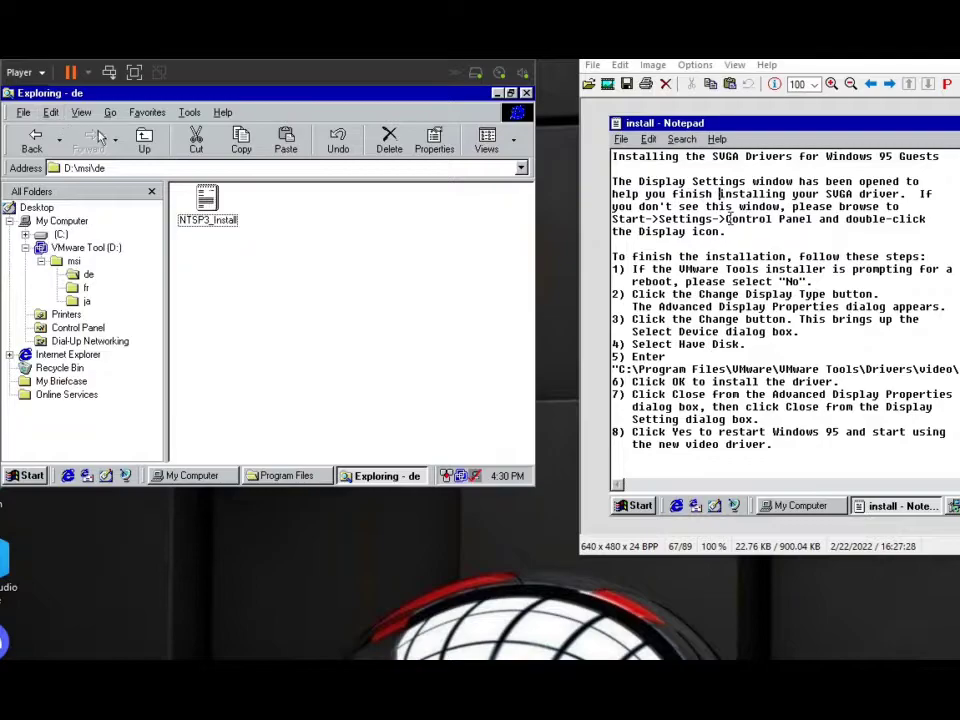
left_click(35, 141)
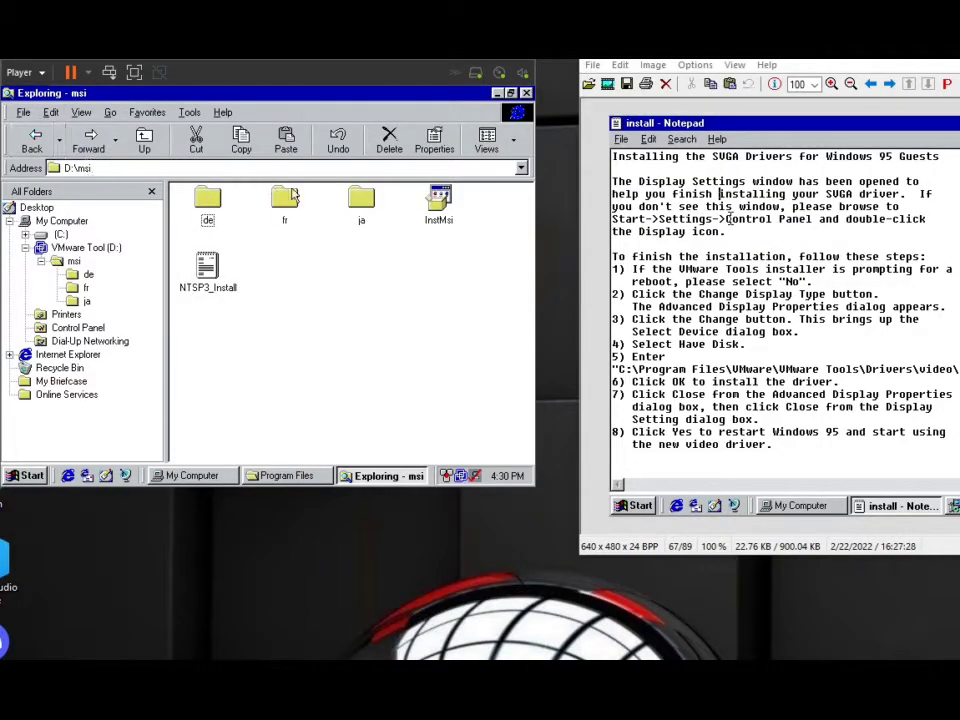
double_click(352, 198)
double_click(34, 140)
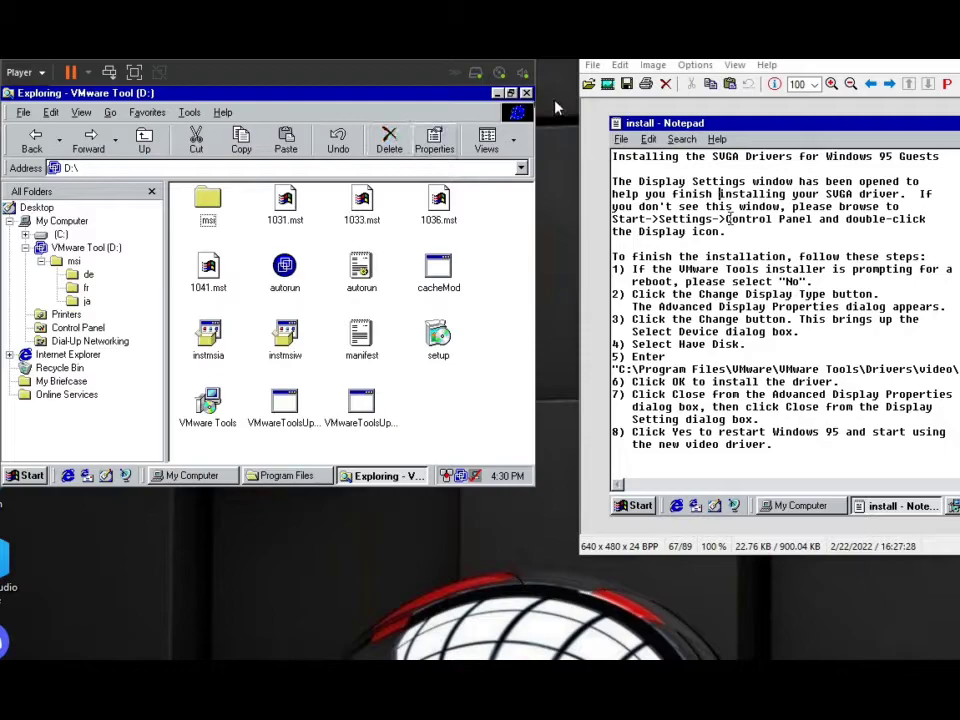
left_click(497, 93)
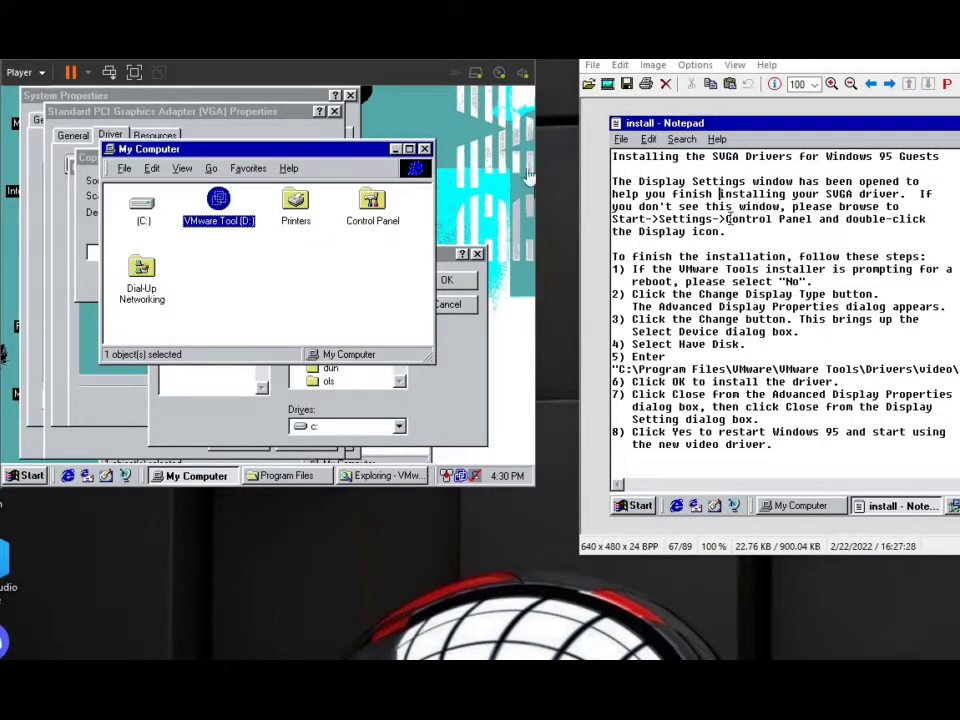
Cancel browsing for the driver file, skip the missing vmx_svga.vxd, and restart the computer to finish the hardware setup.
left_click(423, 149)
left_click_drag(337, 258, 295, 198)
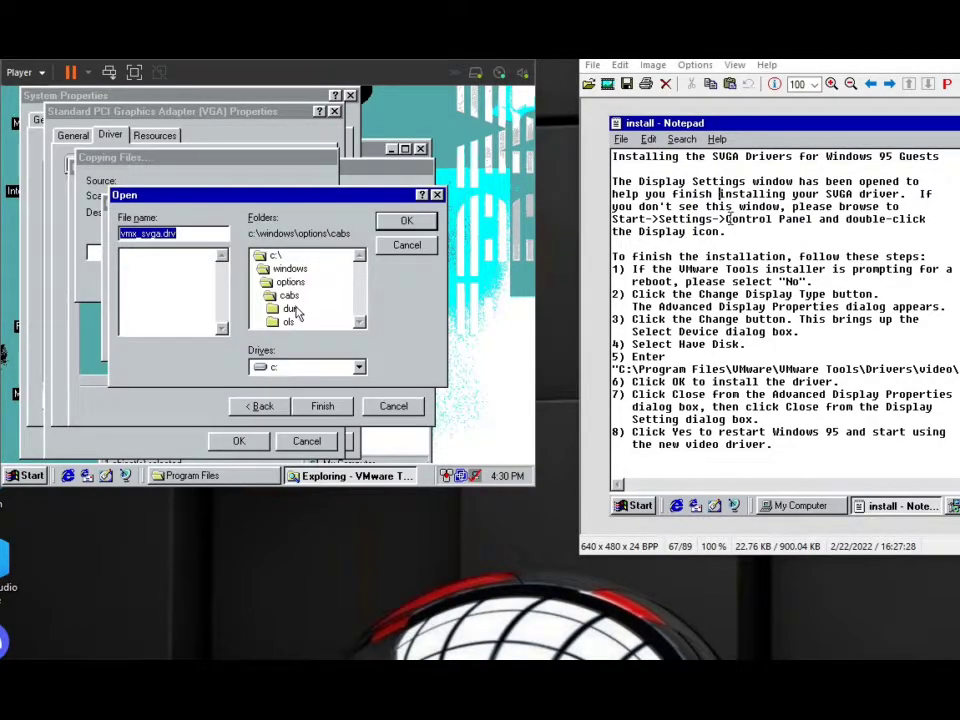
left_click(390, 248)
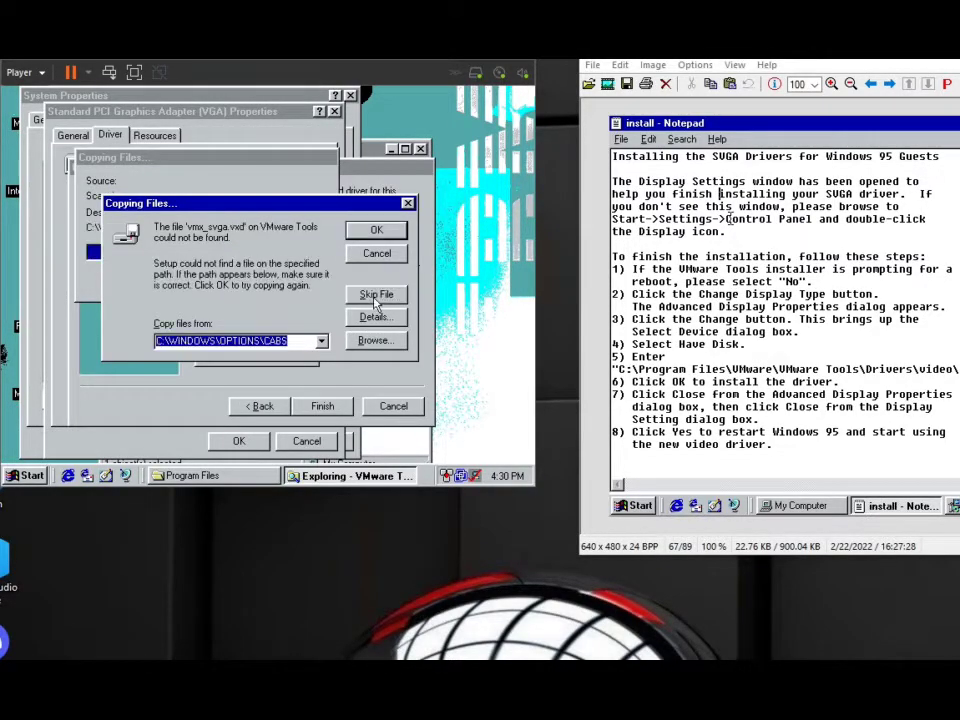
left_click(376, 296)
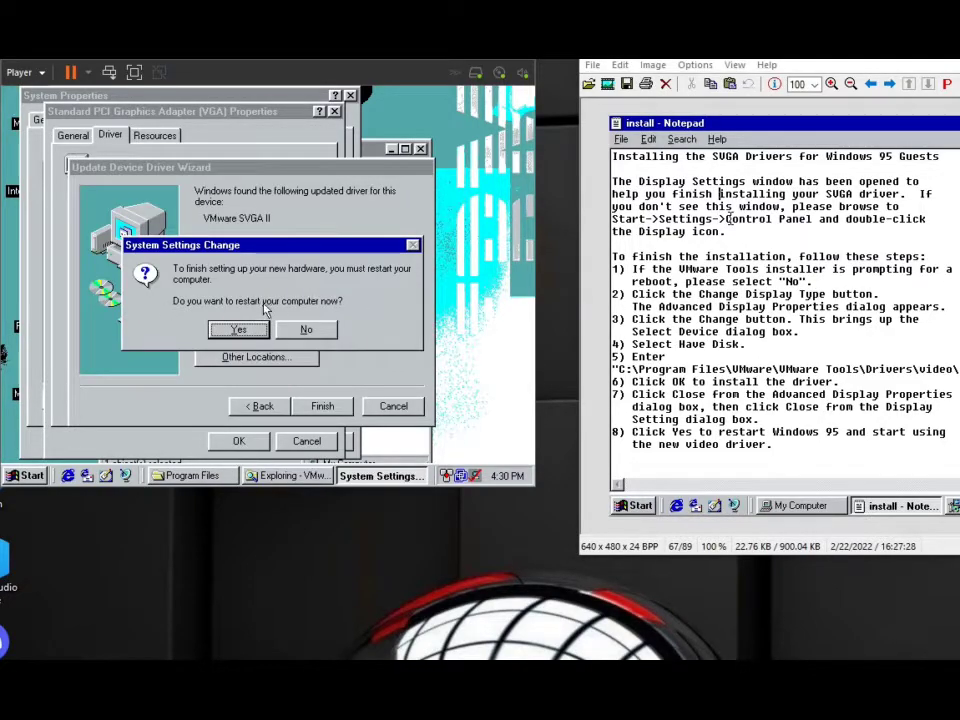
left_click(240, 330)
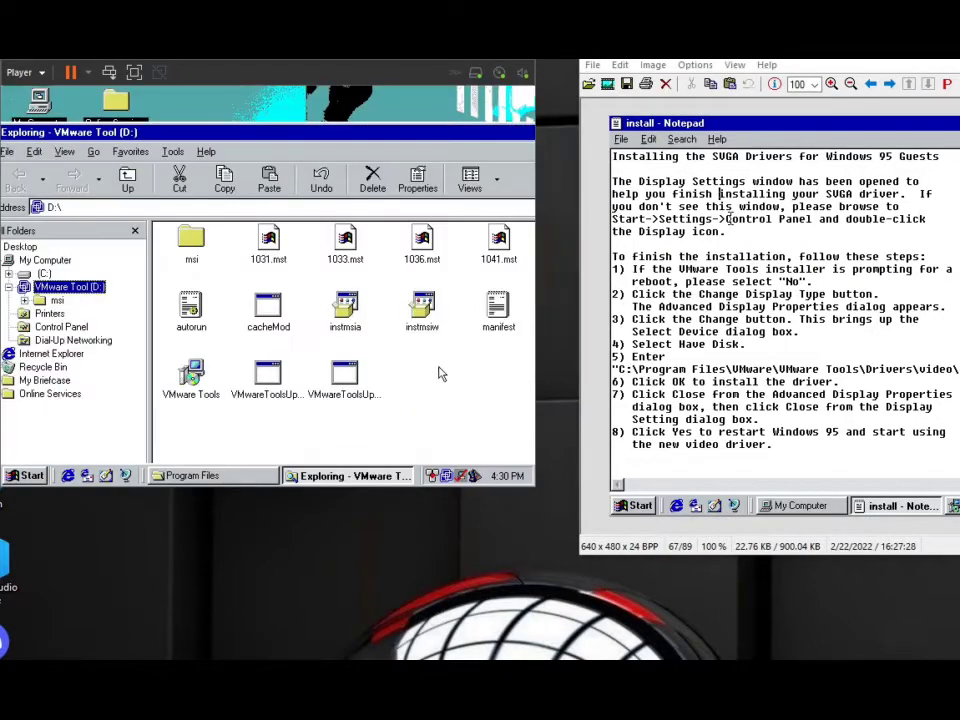
Open the desktop's display properties and start the Hardware Installation wizard for the misconfigured display adapter.
right_click(366, 92)
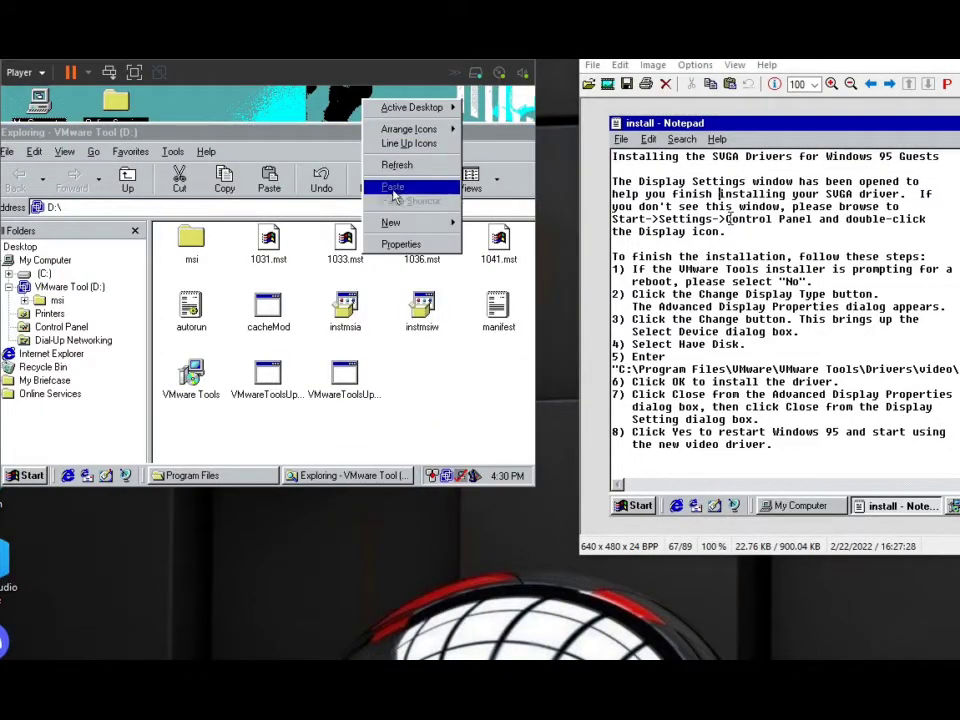
left_click(394, 242)
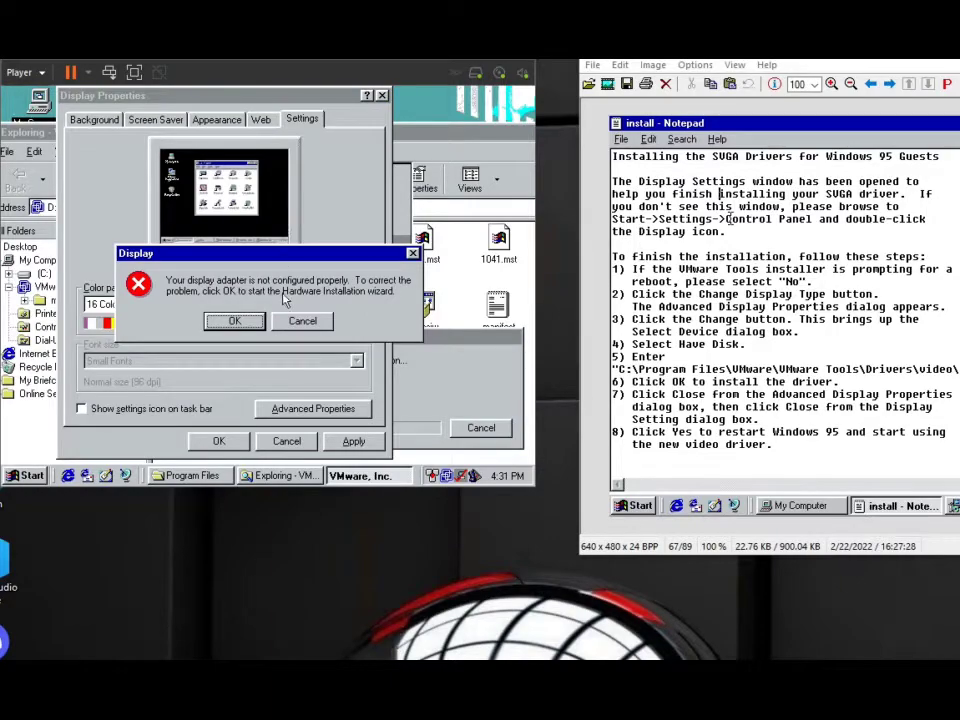
left_click_drag(294, 256, 361, 260)
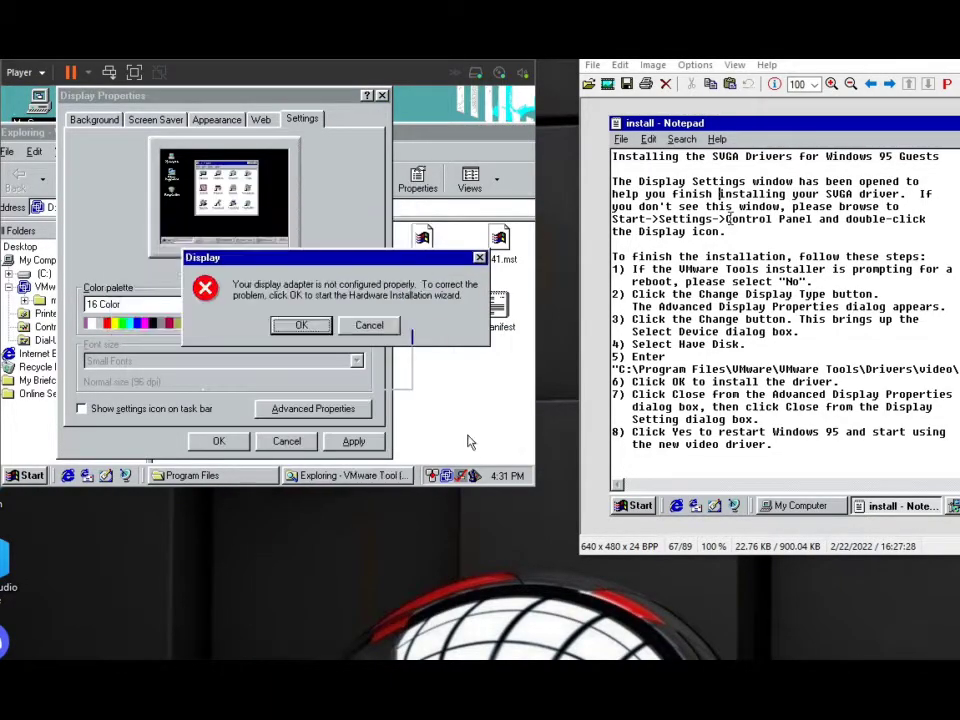
left_click(430, 413)
left_click(256, 312)
left_click(358, 412)
left_click(300, 325)
Have the Add New Hardware Wizard search for new hardware automatically and start the detection.
left_click(310, 389)
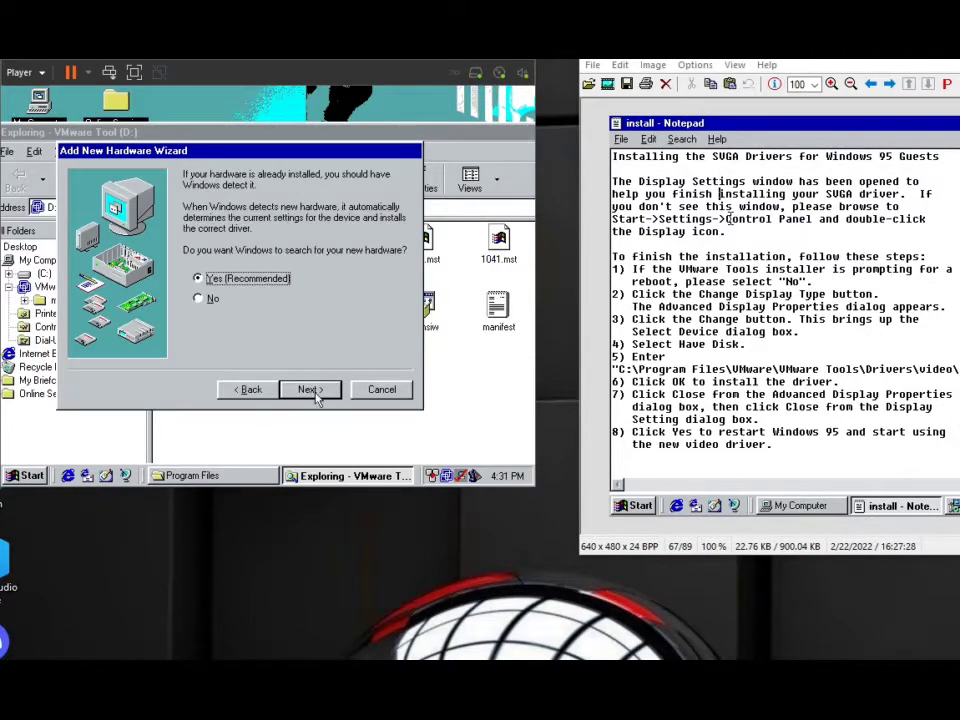
left_click(316, 398)
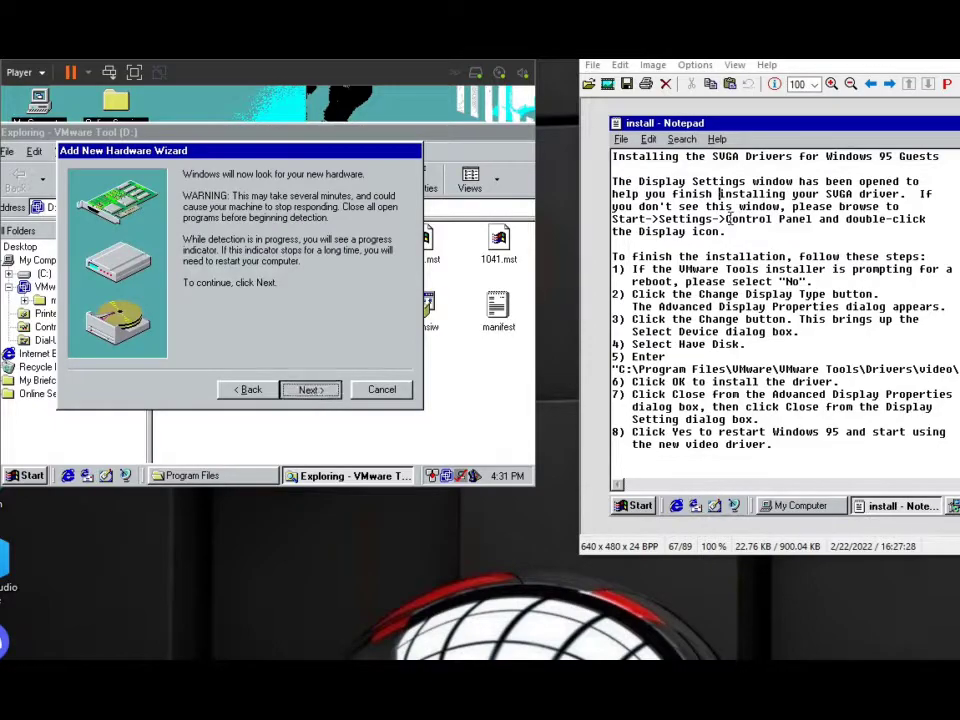
left_click(316, 398)
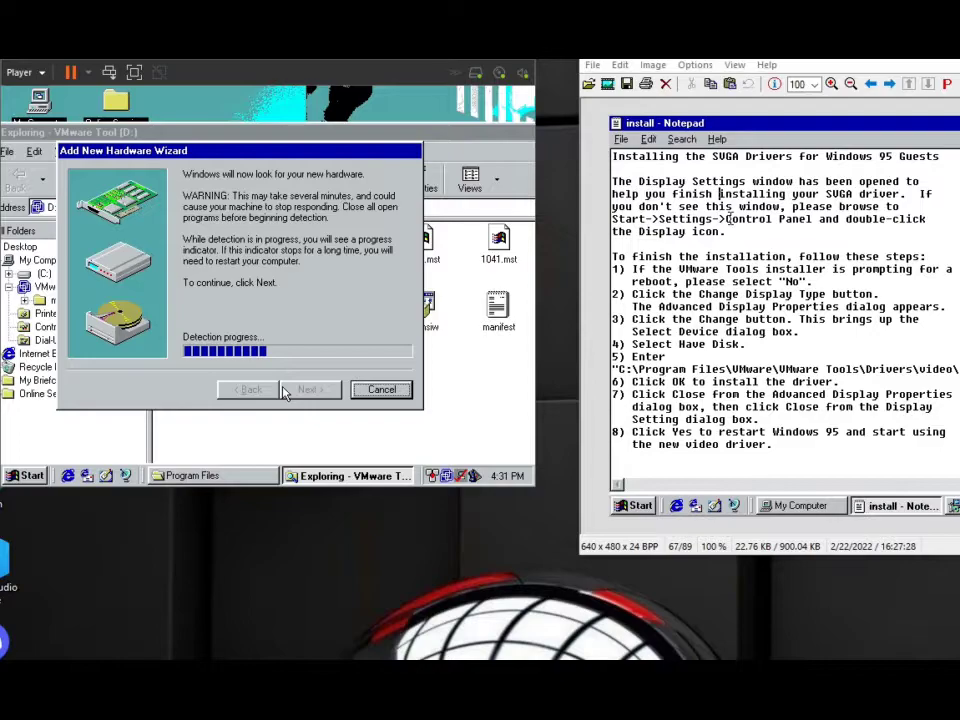
Try to open the desktop's display properties again during the hardware detection.
left_click(336, 441)
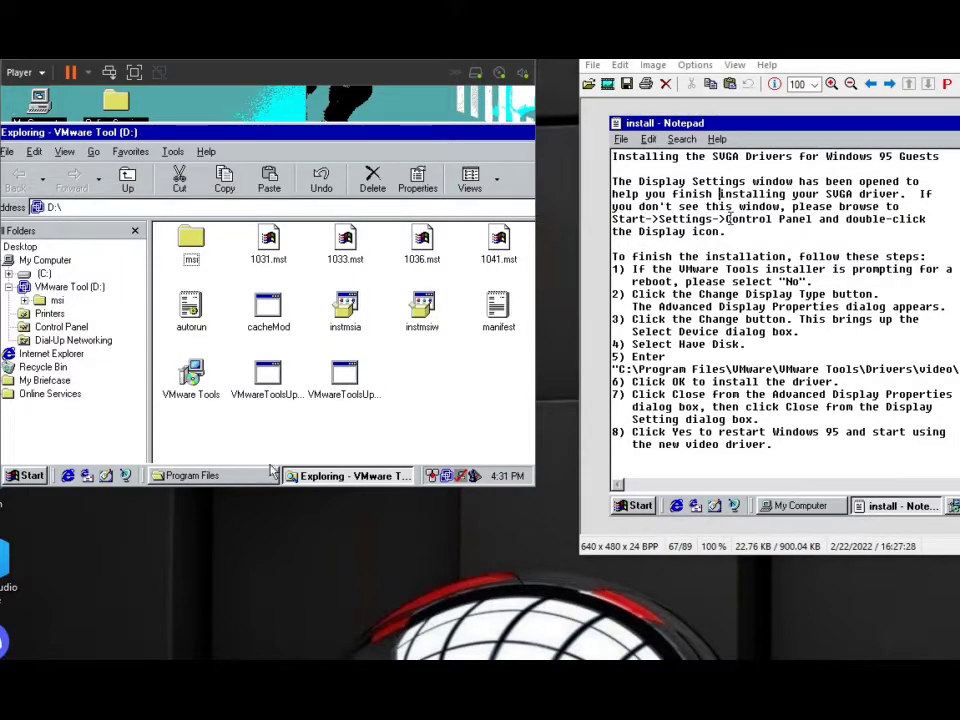
right_click(263, 88)
mouse_move(274, 120)
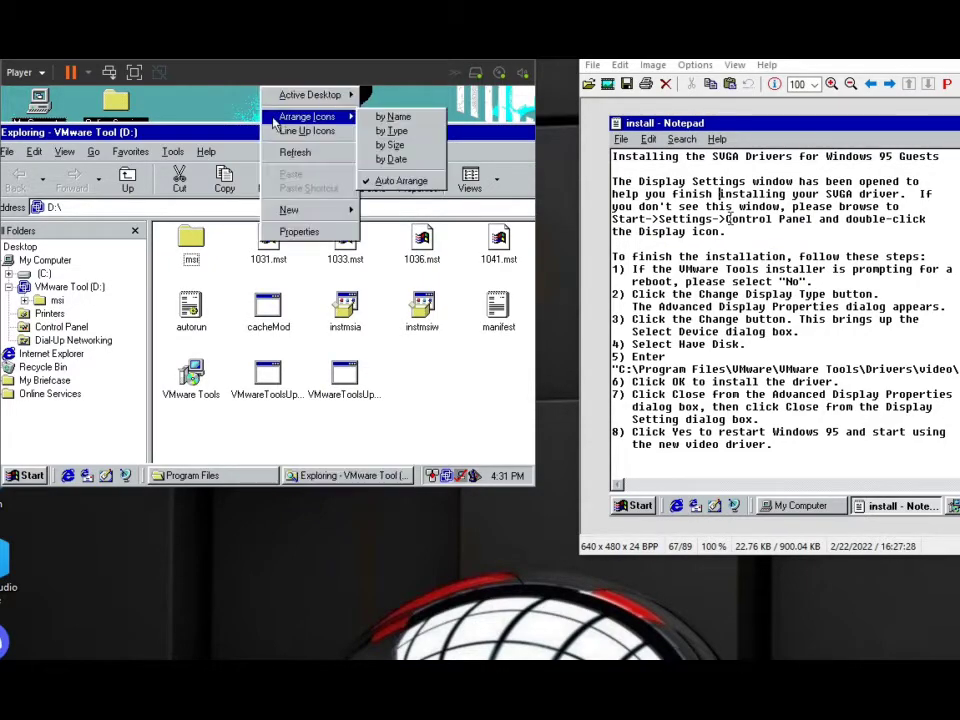
left_click(292, 233)
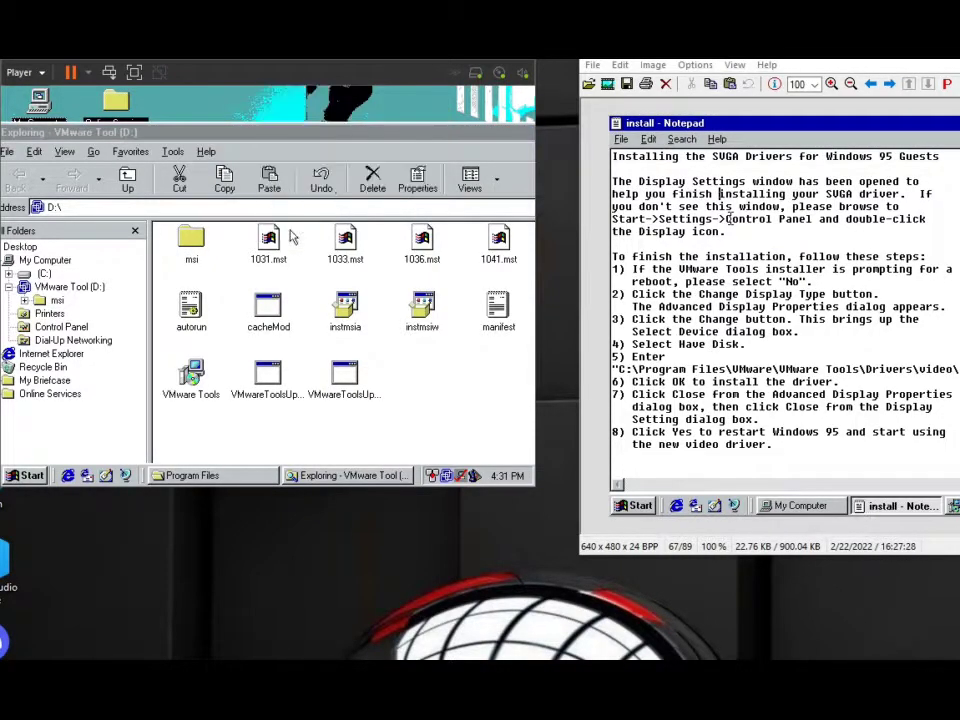
Close the VMware Tool (D:) Explorer window and the Program Files window.
left_click(270, 132)
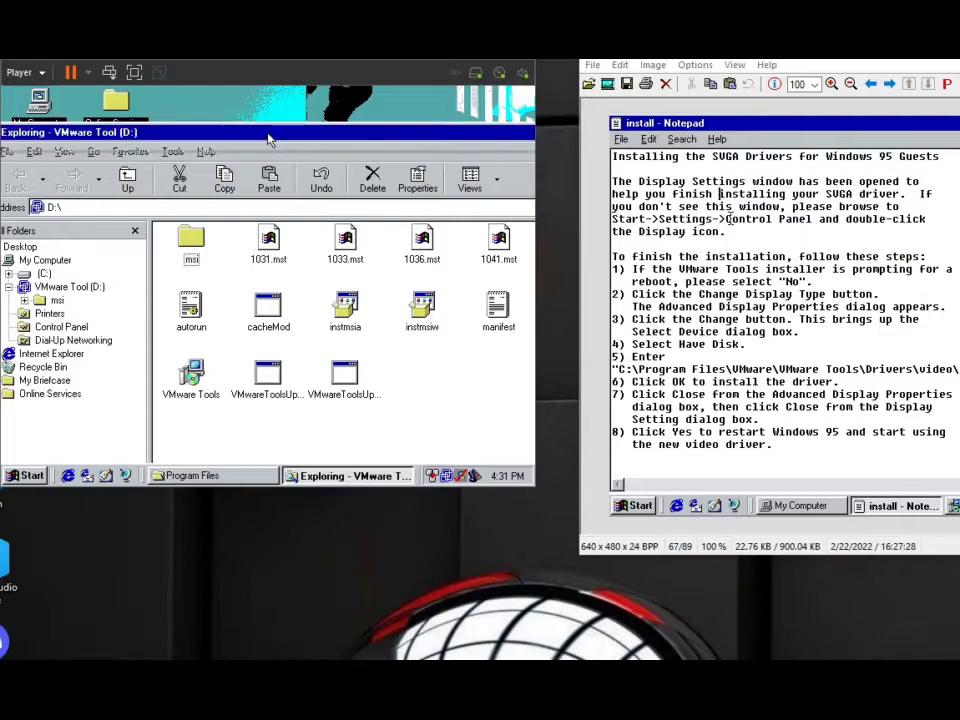
left_click_drag(179, 188, 137, 251)
left_click_drag(233, 155, 252, 158)
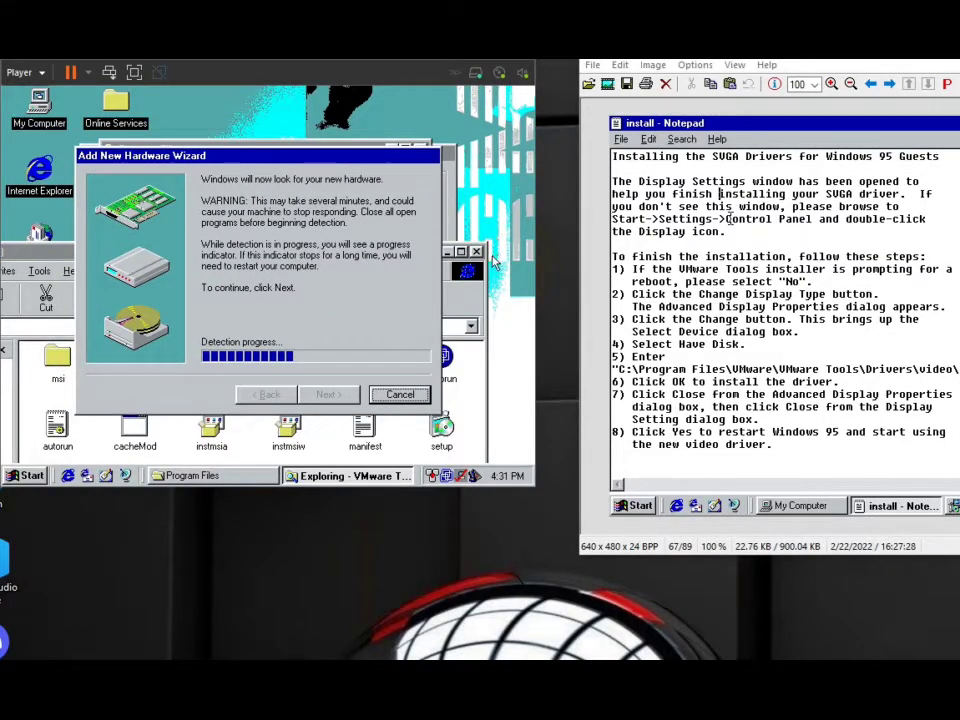
left_click(493, 263)
left_click(477, 252)
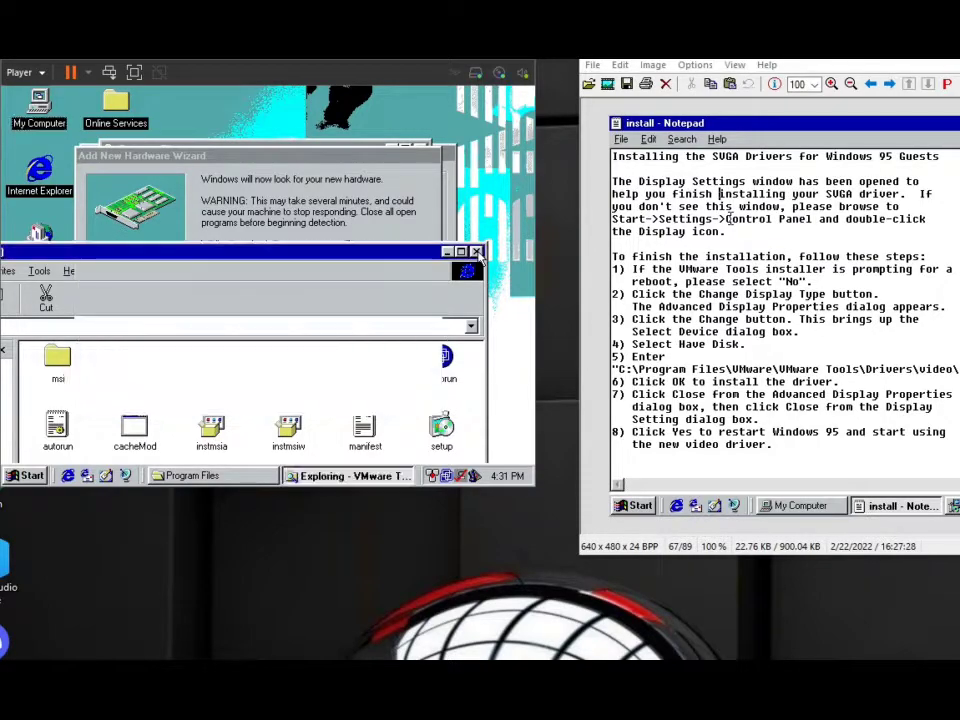
left_click(246, 474)
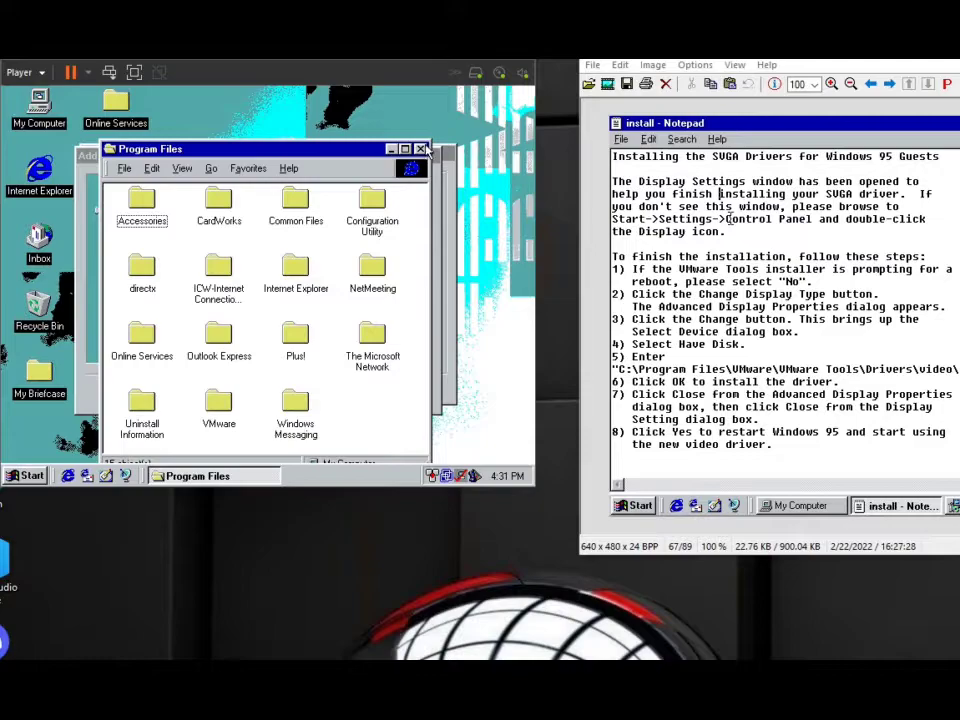
left_click(420, 149)
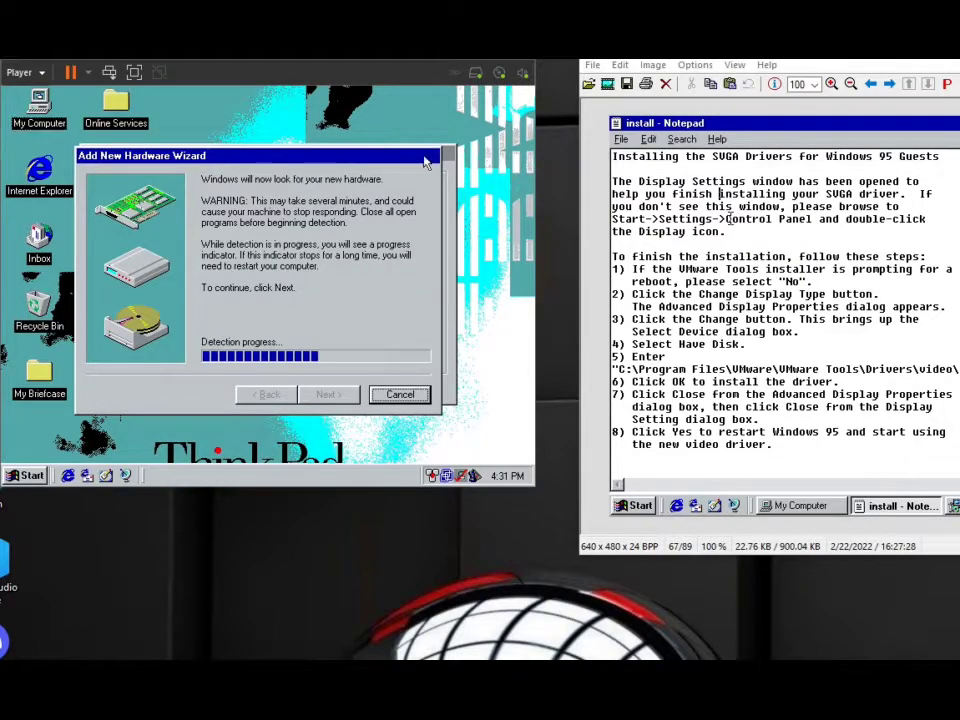
Finish installing the devices found by the Add New Hardware Wizard and restart the computer.
left_click_drag(421, 156, 483, 143)
left_click(423, 246)
left_click(404, 336)
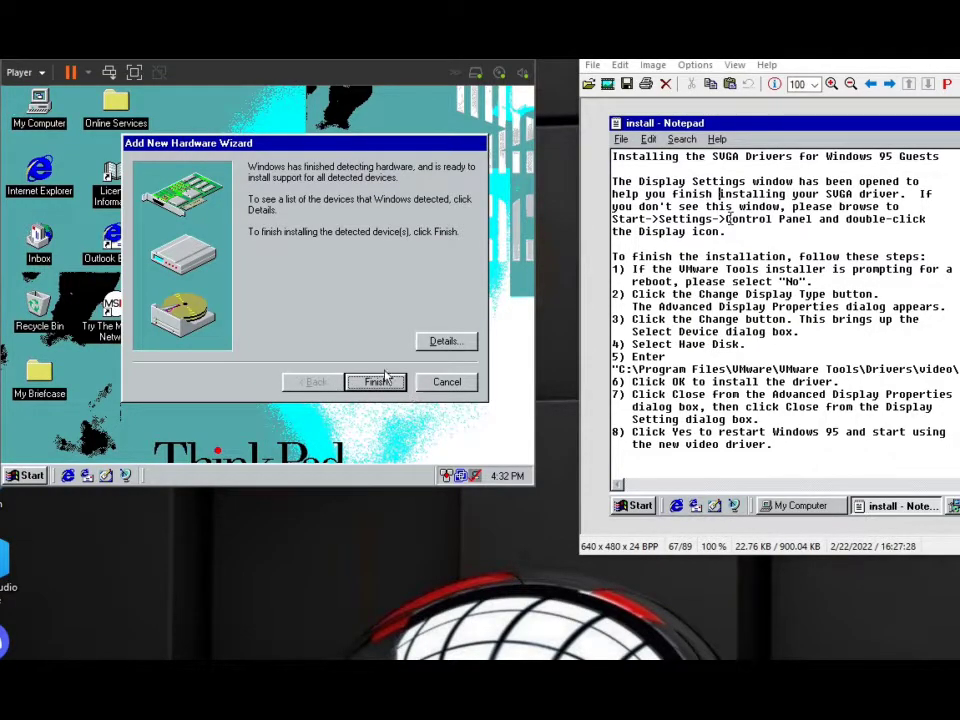
left_click(381, 381)
left_click(238, 329)
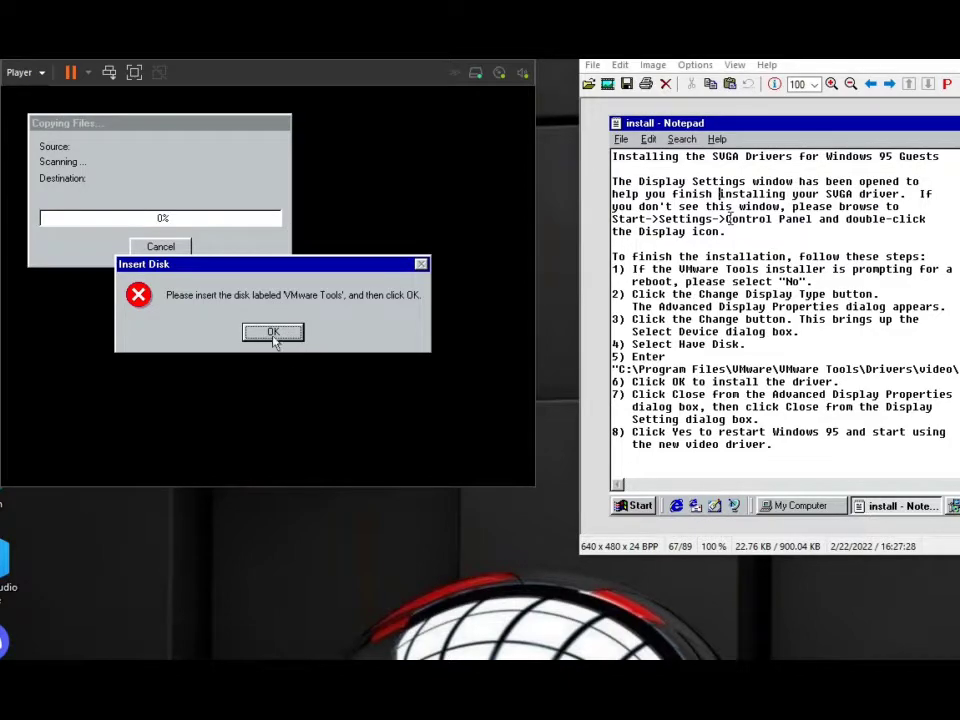
Browse the C: drive's windows\system folder and root for the missing vmx_svga.drv file.
left_click(273, 333)
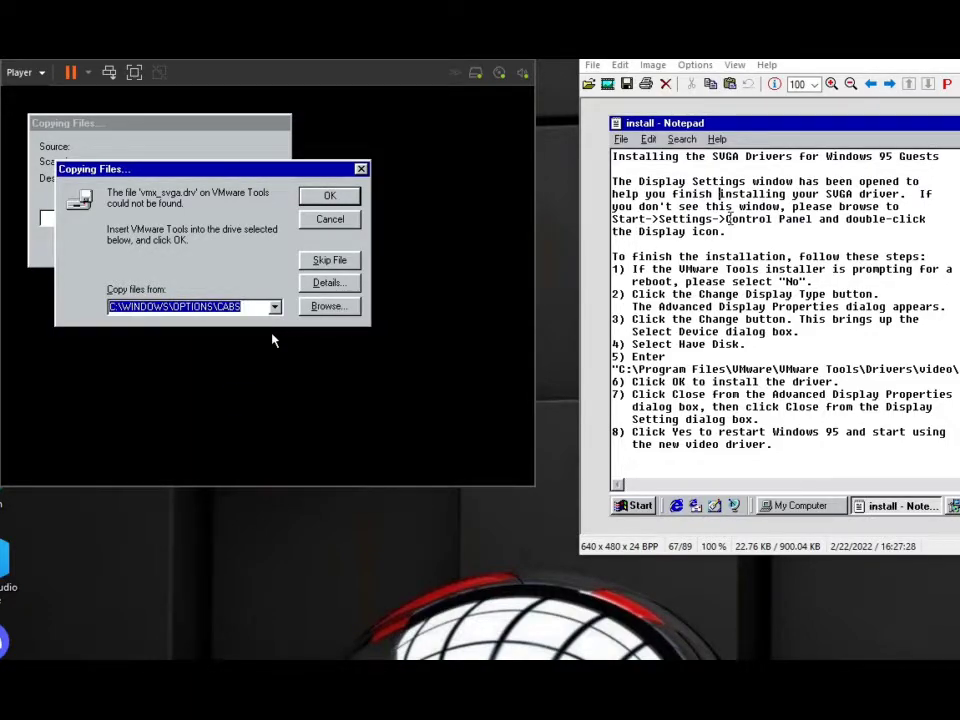
left_click(326, 306)
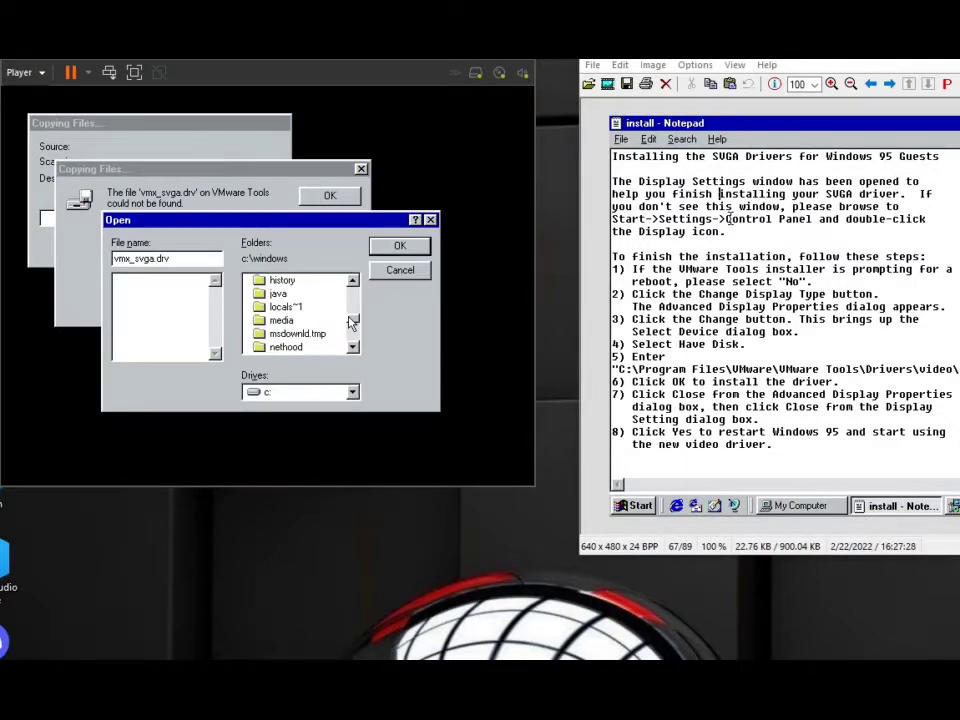
left_click_drag(356, 316, 356, 330)
left_click(285, 320)
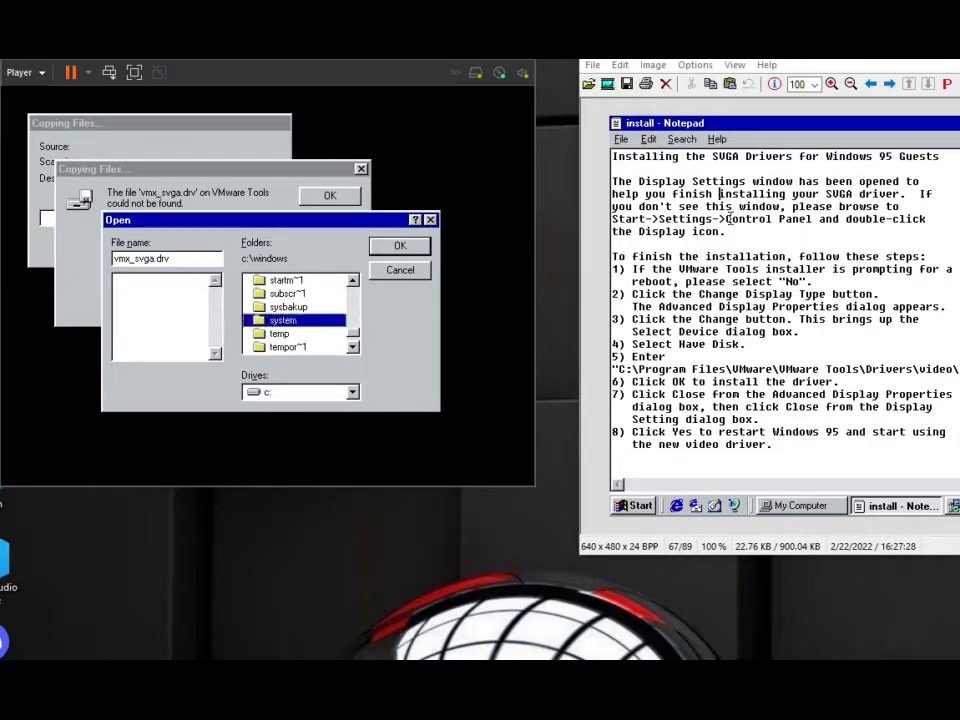
double_click(283, 321)
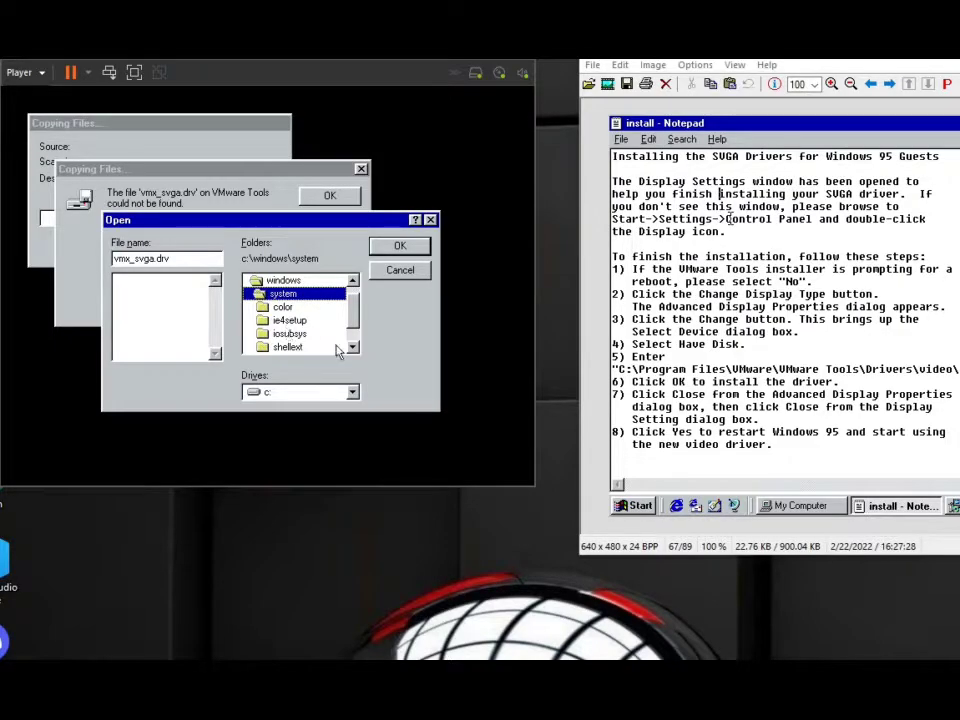
left_click_drag(354, 316, 354, 308)
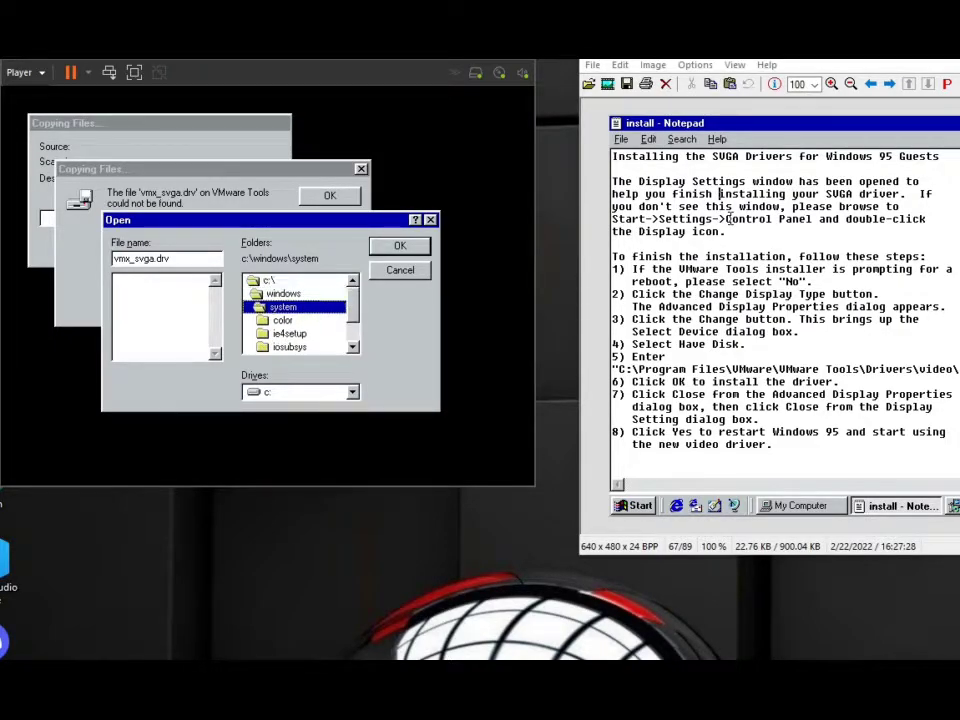
double_click(312, 295)
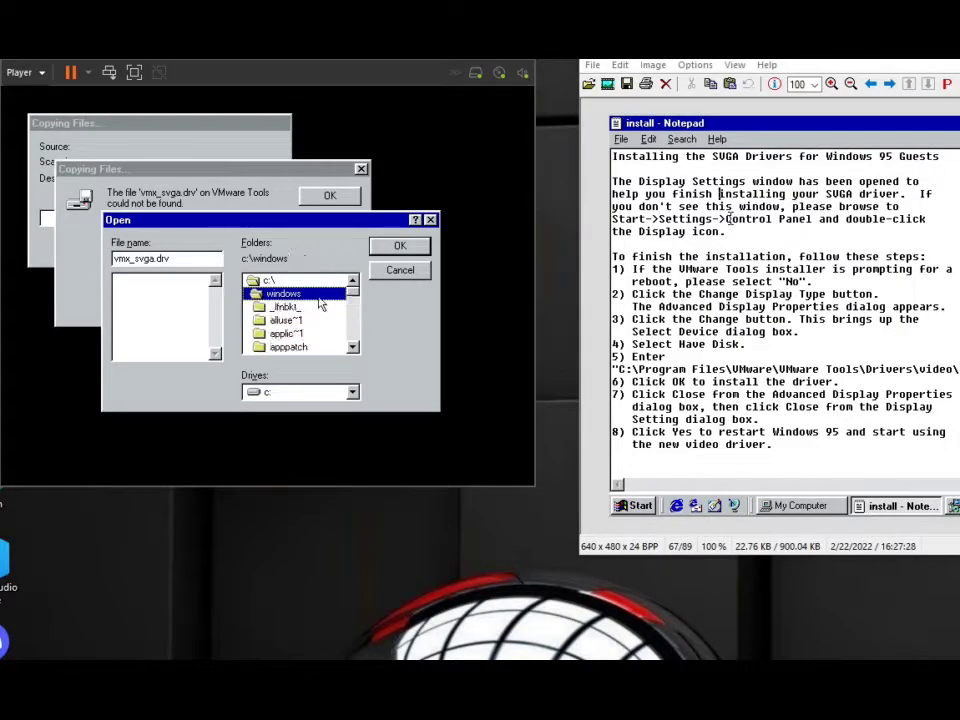
double_click(266, 280)
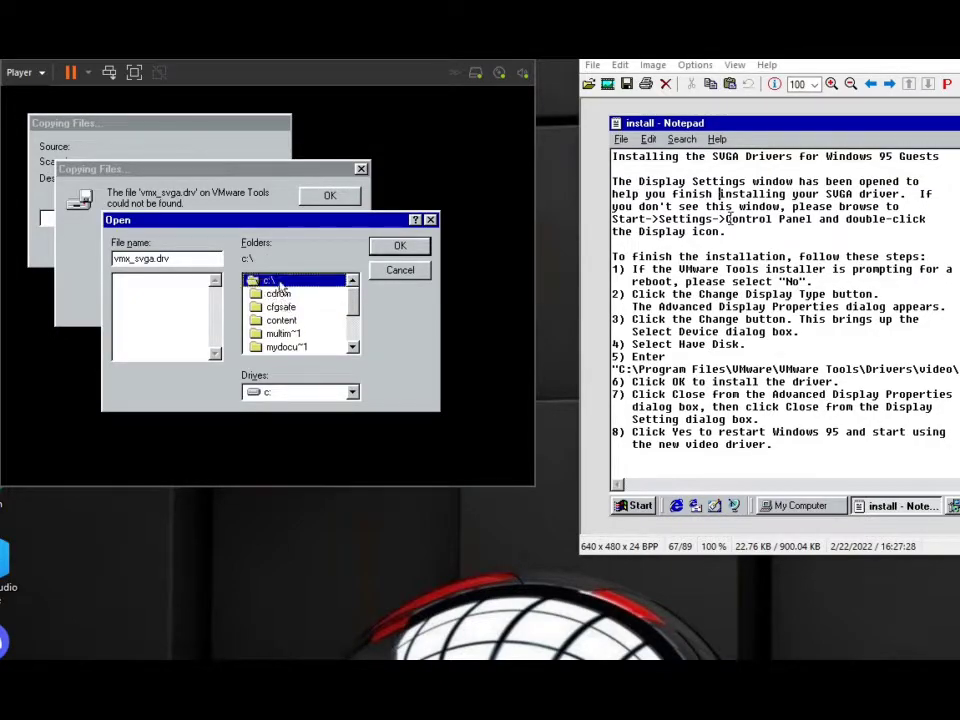
Browse the d:\msi folder for vmx_svga.drv and leave the file browser without choosing a file.
left_click(310, 393)
left_click(276, 418)
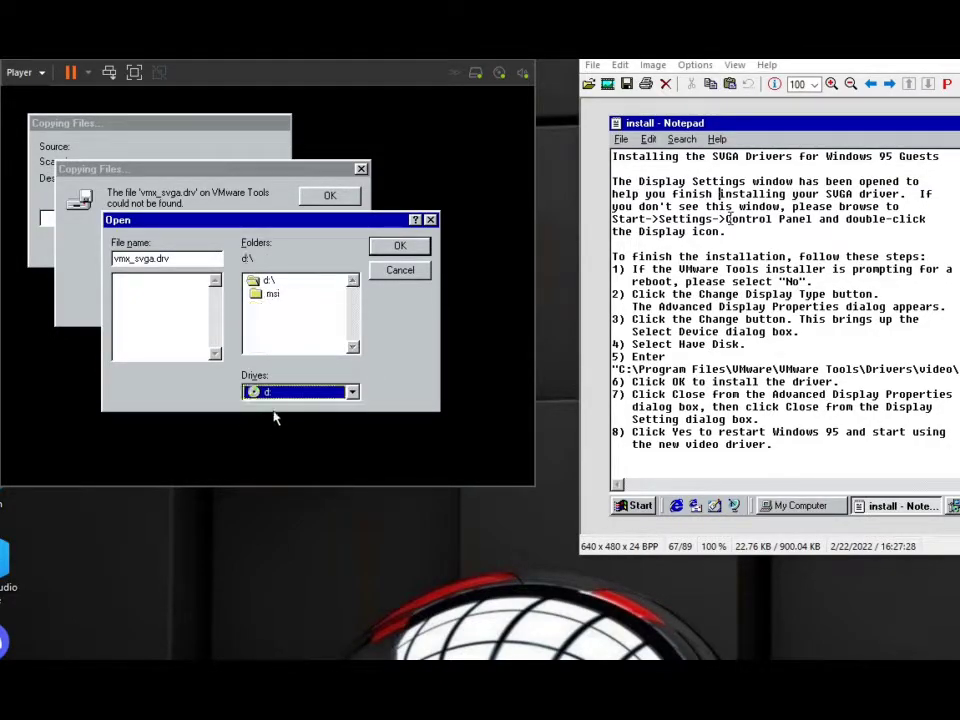
double_click(272, 294)
key("Down")
key("Down")
key("Down")
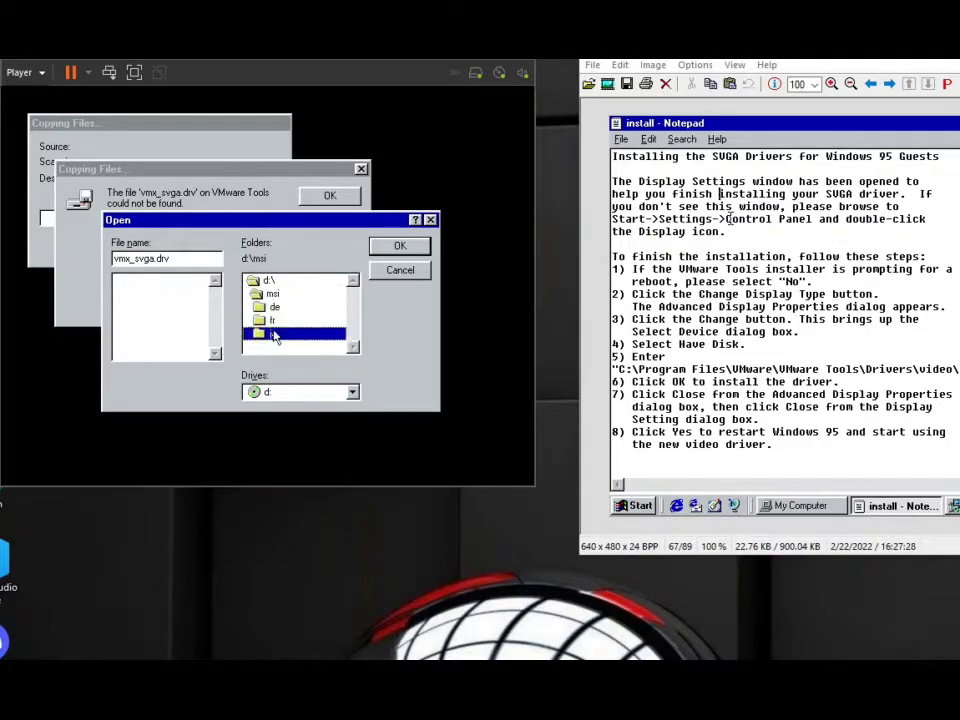
left_click(401, 272)
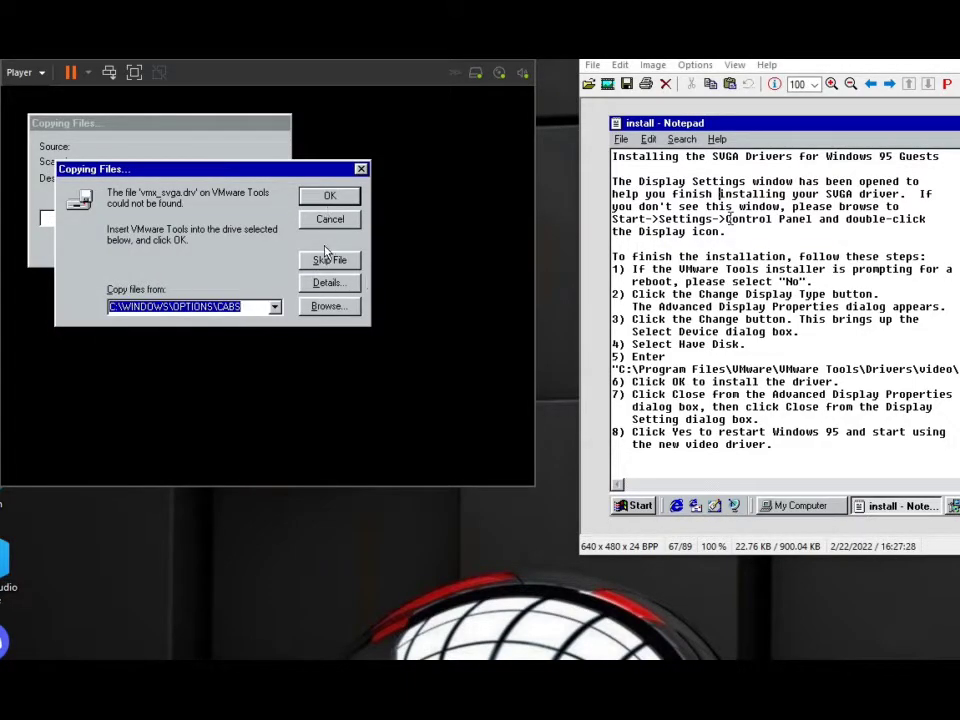
Skip copying vmx_svga.drv and exit the CardWizard window.
left_click(328, 260)
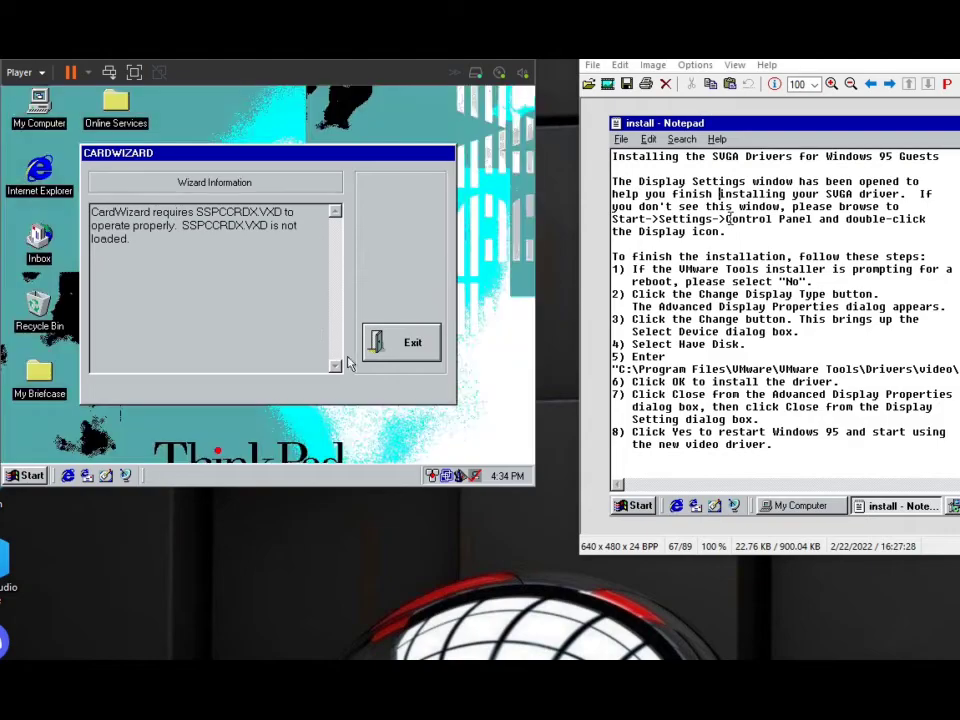
left_click(392, 340)
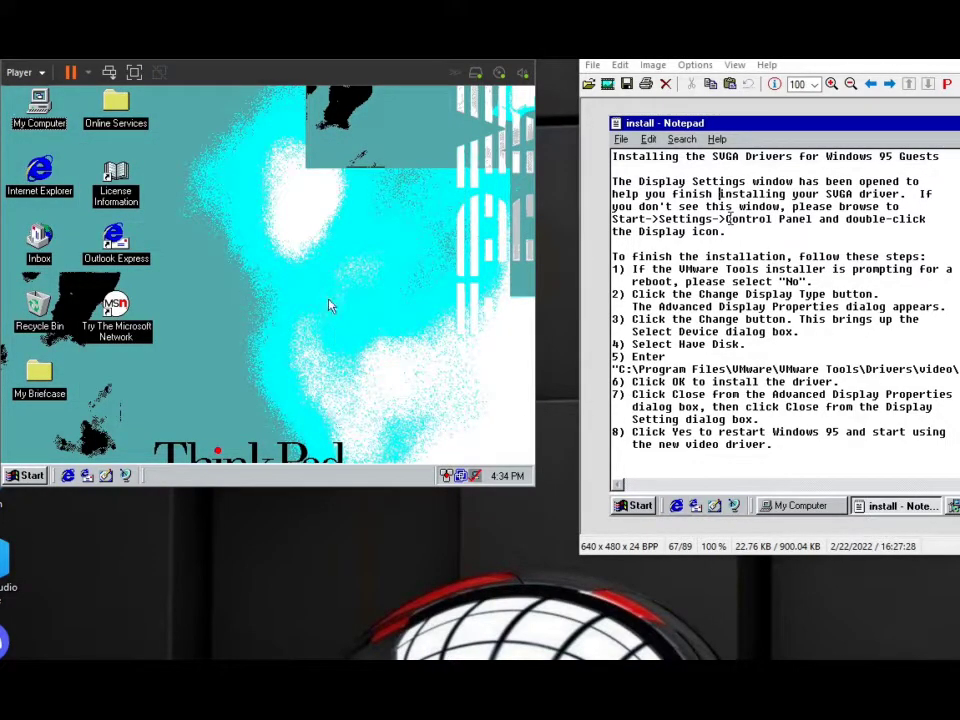
Explore the VMware Tool (D:) disc from My Computer and move its window up to show the files.
double_click(39, 105)
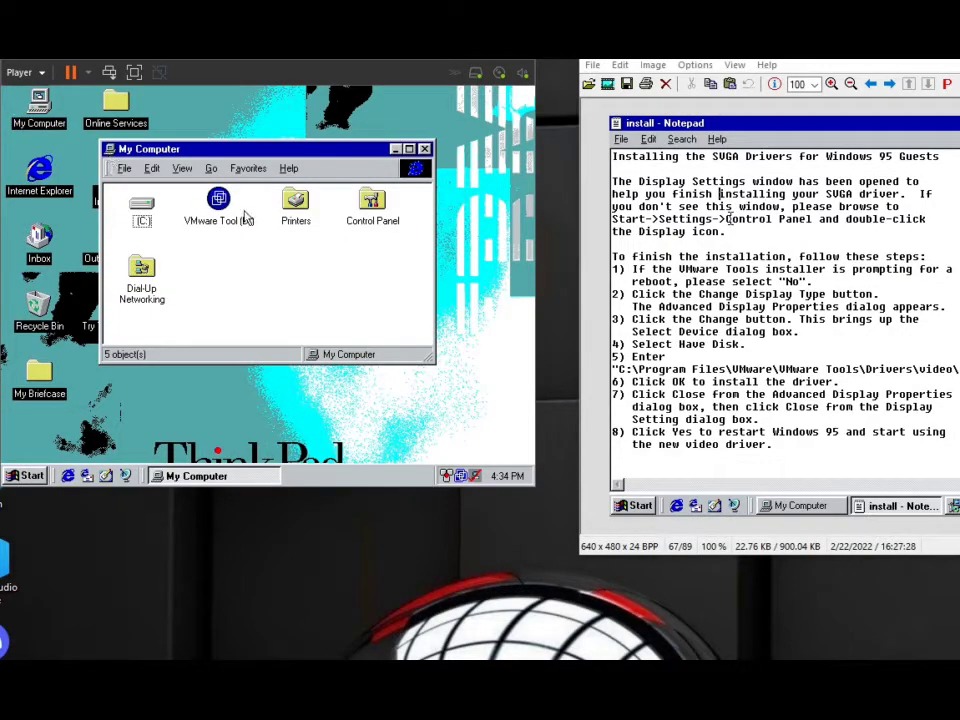
right_click(226, 201)
left_click(261, 222)
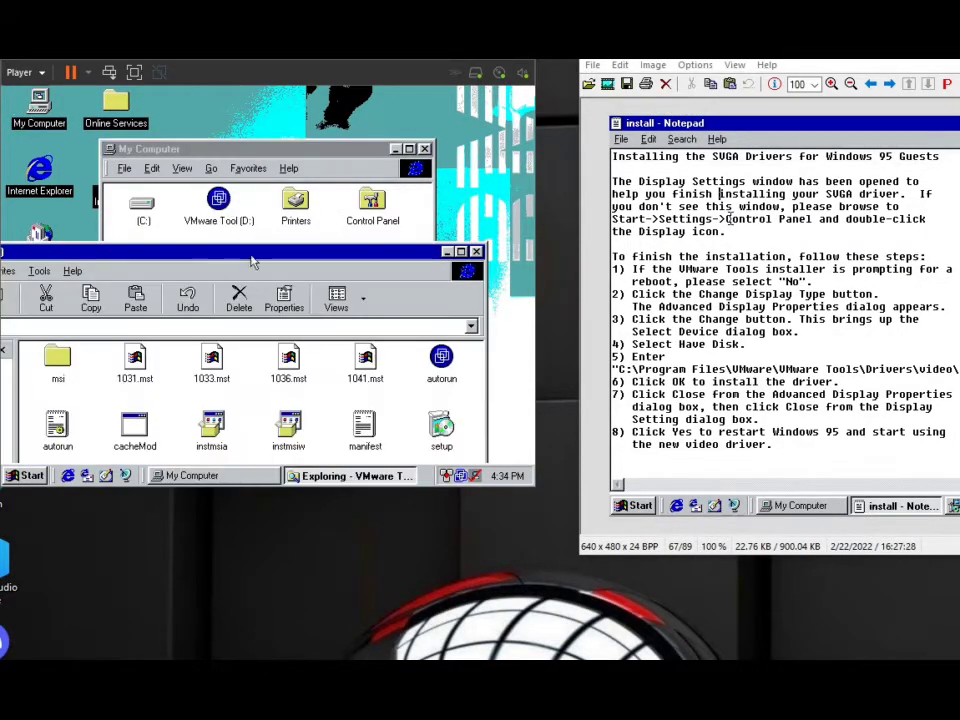
left_click_drag(285, 252, 298, 131)
double_click(452, 318)
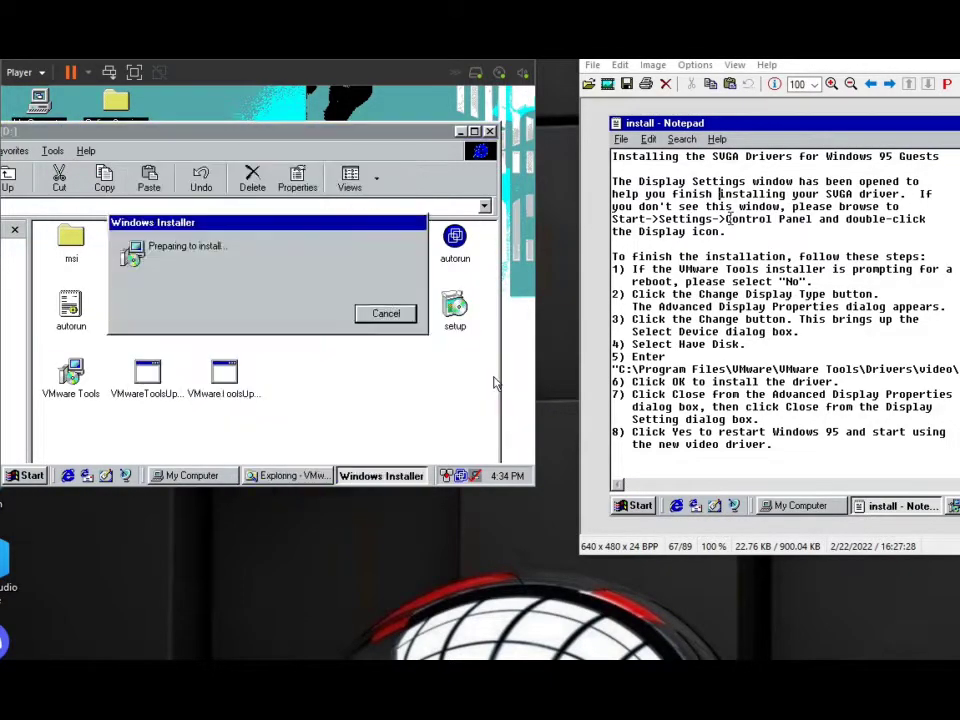
left_click(415, 410)
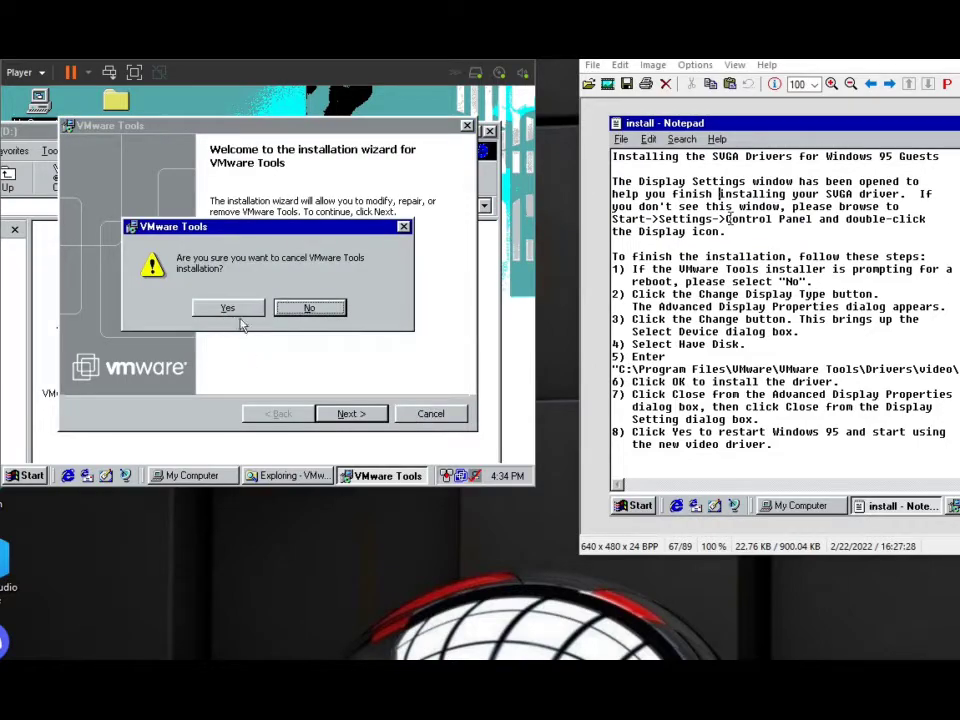
left_click(238, 311)
left_click(345, 413)
Run the VMware Tools installer package, modify the installation with the SVGA Driver feature selected, and finish the wizard.
double_click(110, 398)
left_click(345, 414)
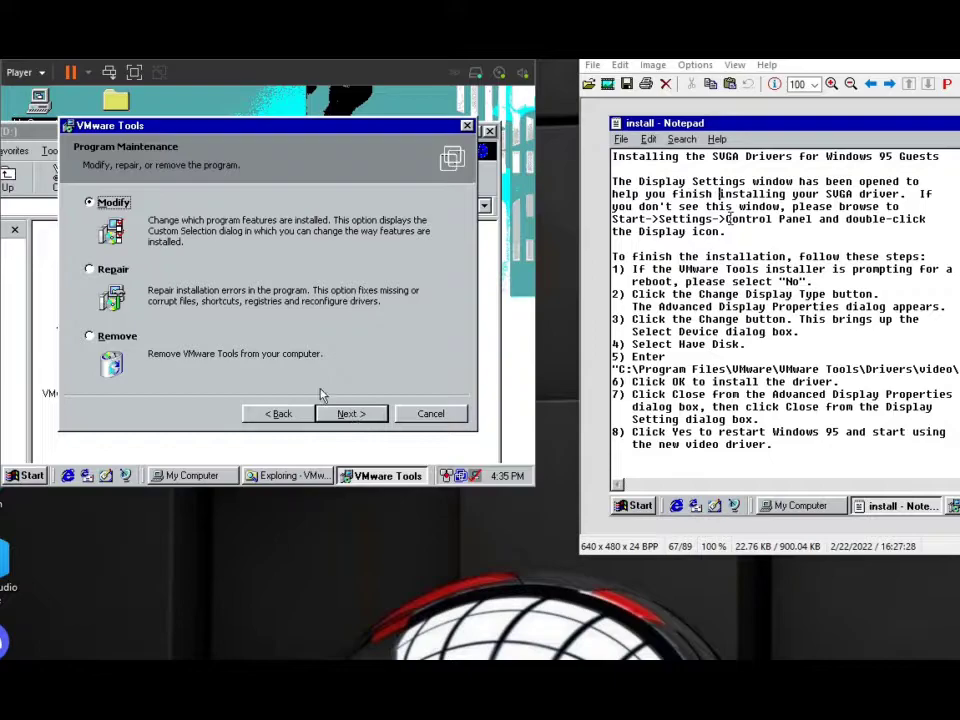
left_click(347, 413)
left_click(85, 242)
left_click(166, 256)
left_click(143, 255)
left_click(200, 272)
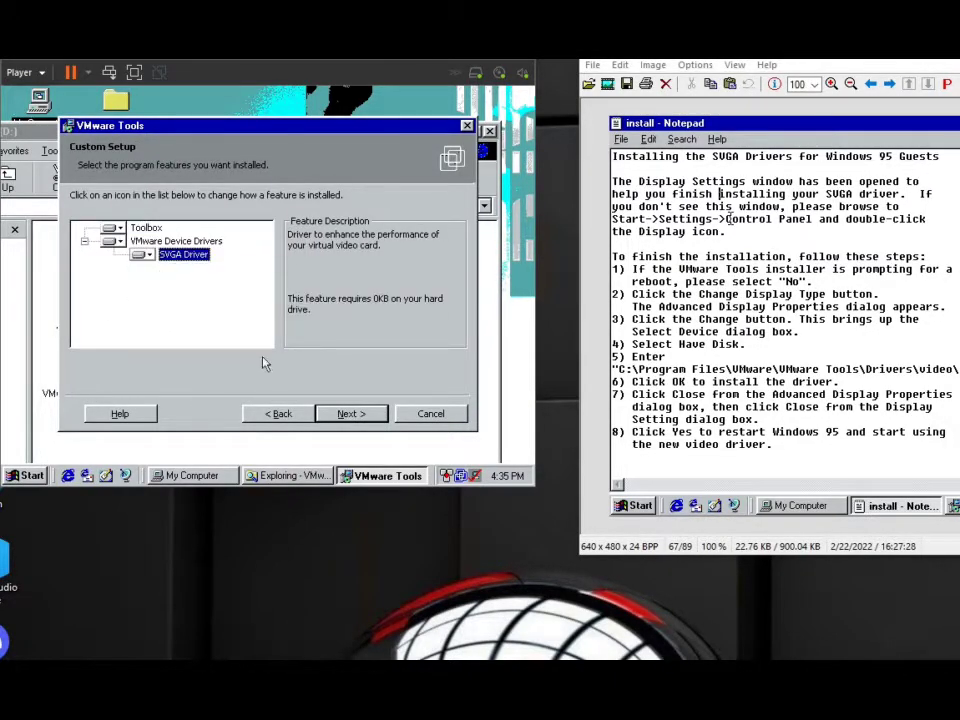
left_click(348, 414)
left_click(343, 414)
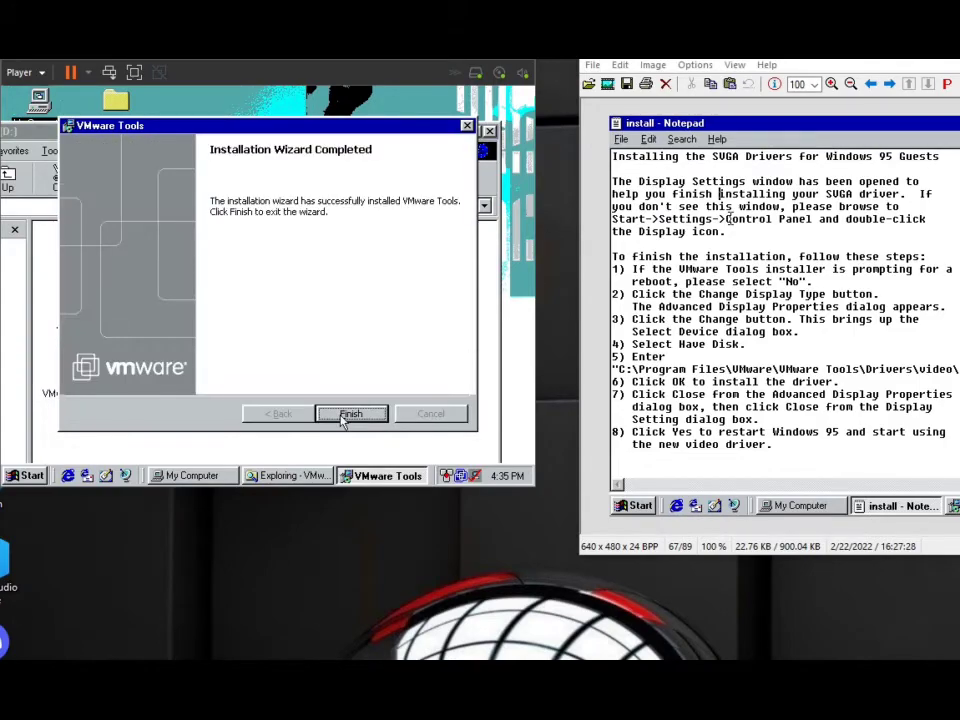
left_click(349, 414)
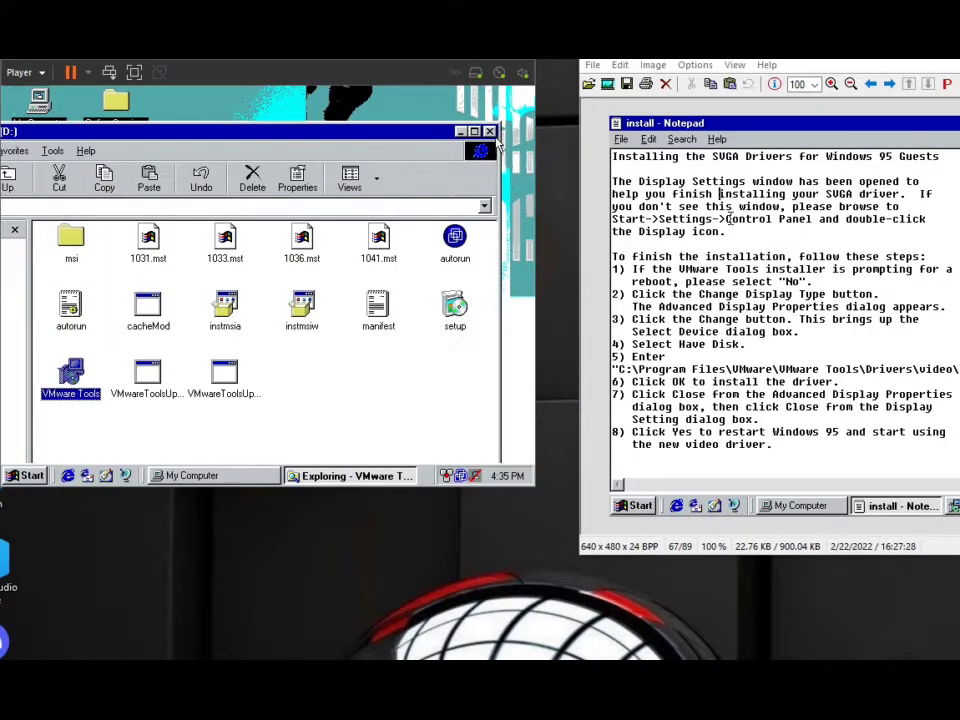
Close the VMware Tool (D:) Explorer window and the My Computer window.
left_click(490, 132)
left_click(425, 146)
right_click(431, 149)
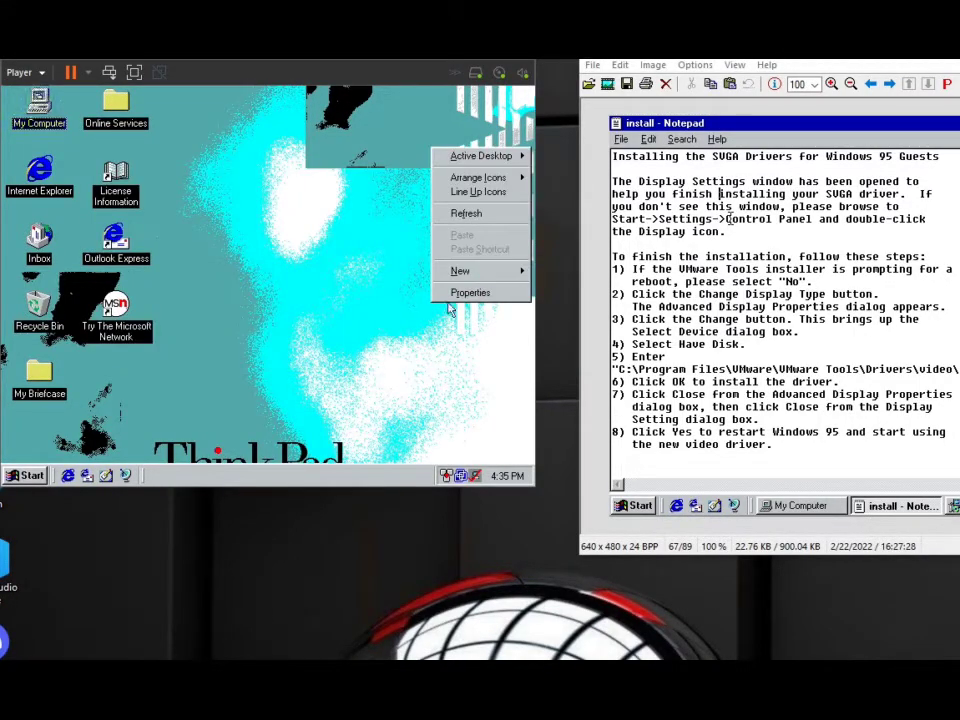
Open the C:\Windows\System folder and look through its files for names starting with "vm".
double_click(31, 91)
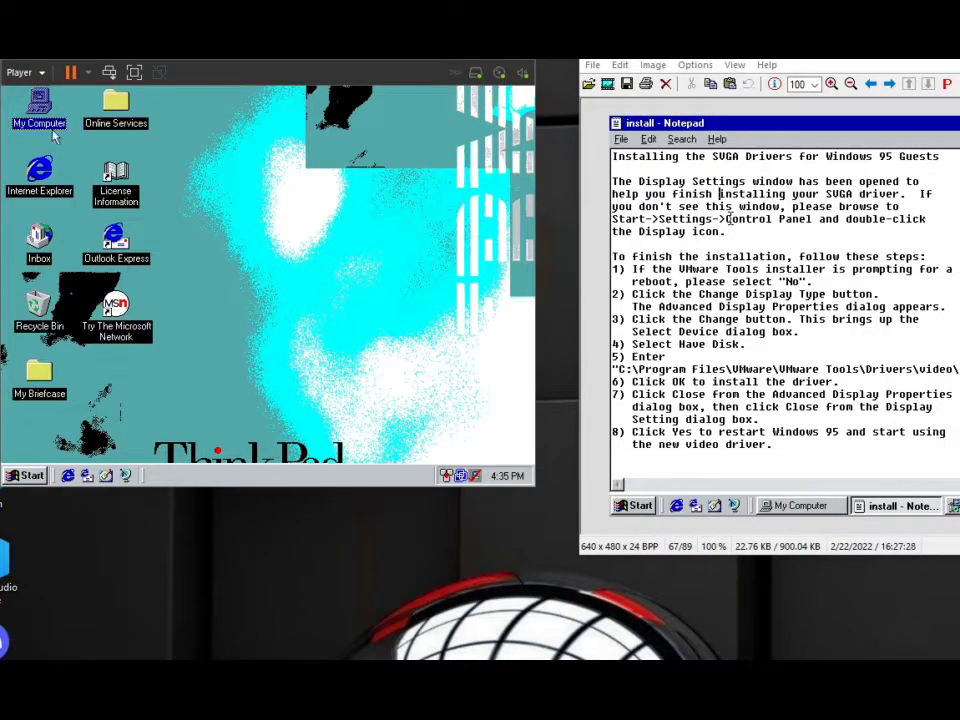
double_click(141, 205)
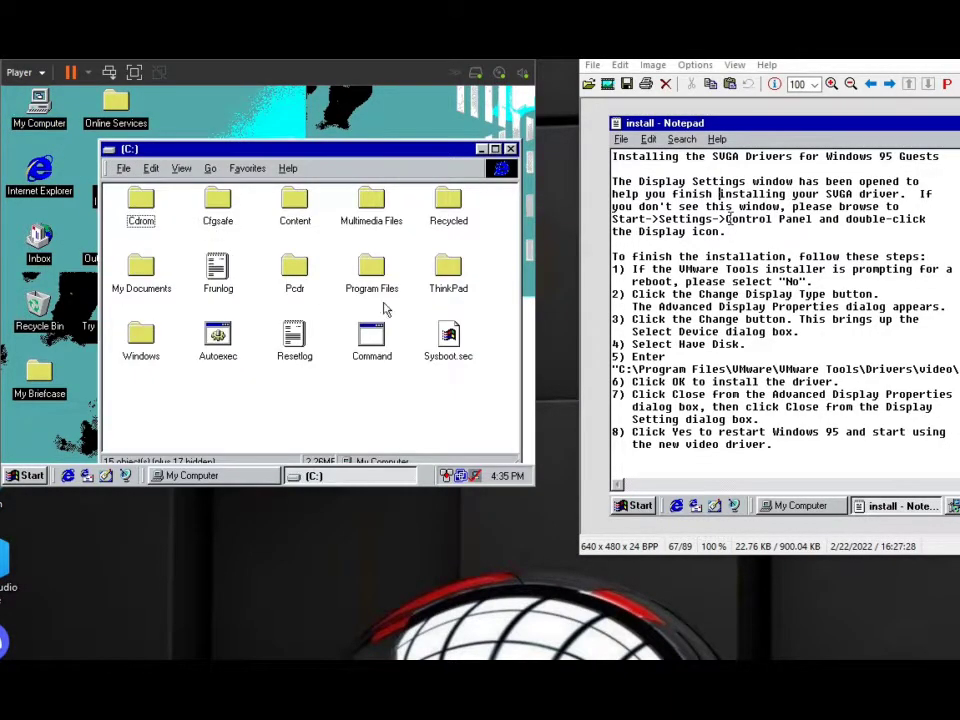
double_click(143, 336)
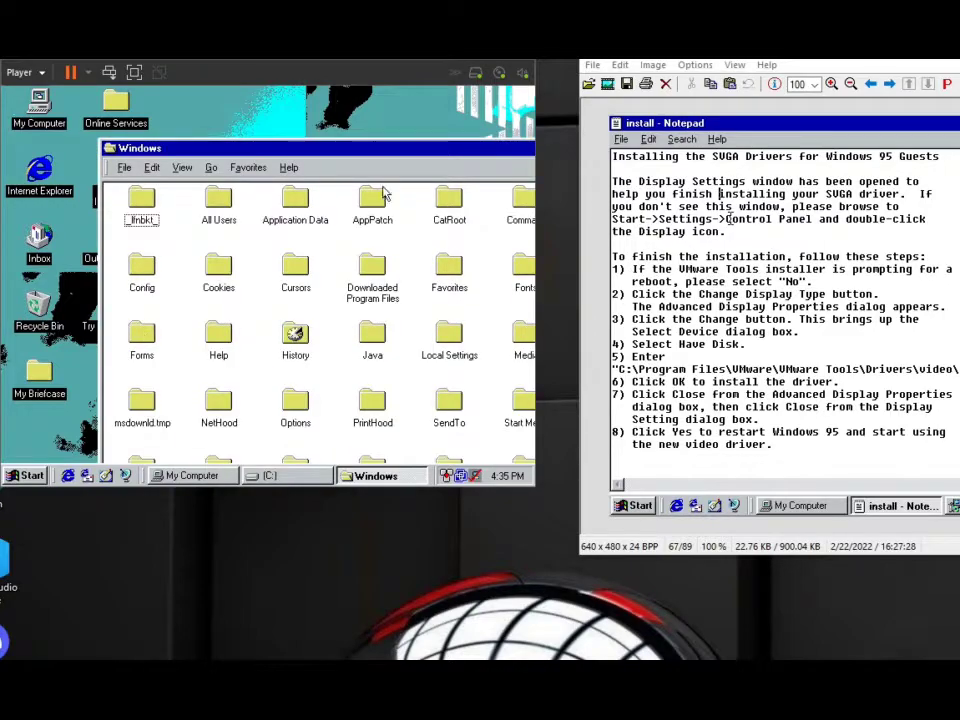
double_click(390, 148)
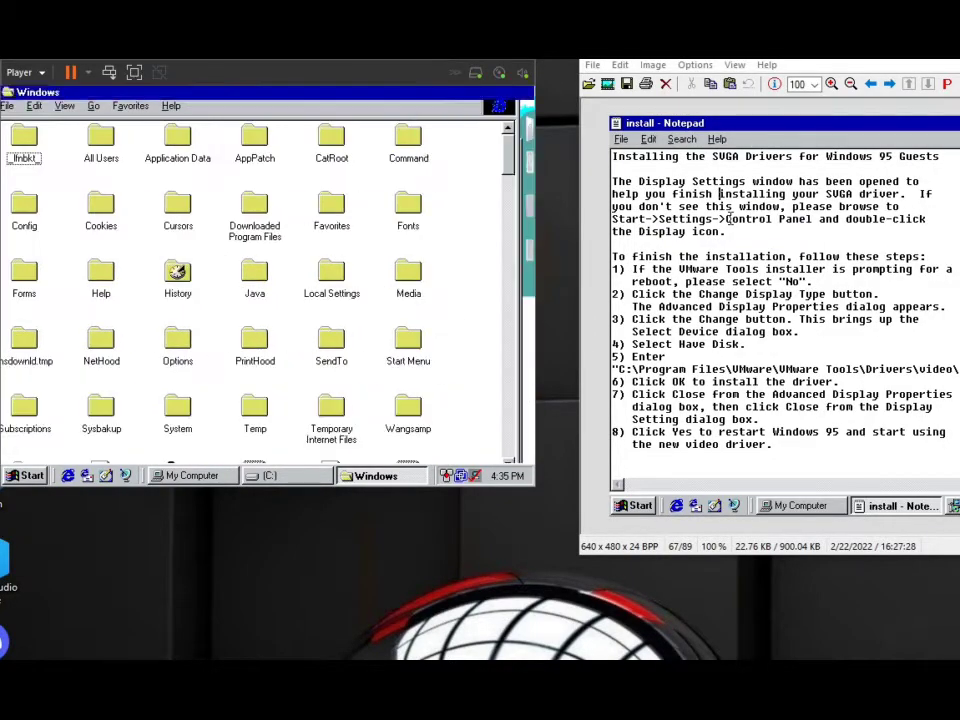
left_click(178, 427)
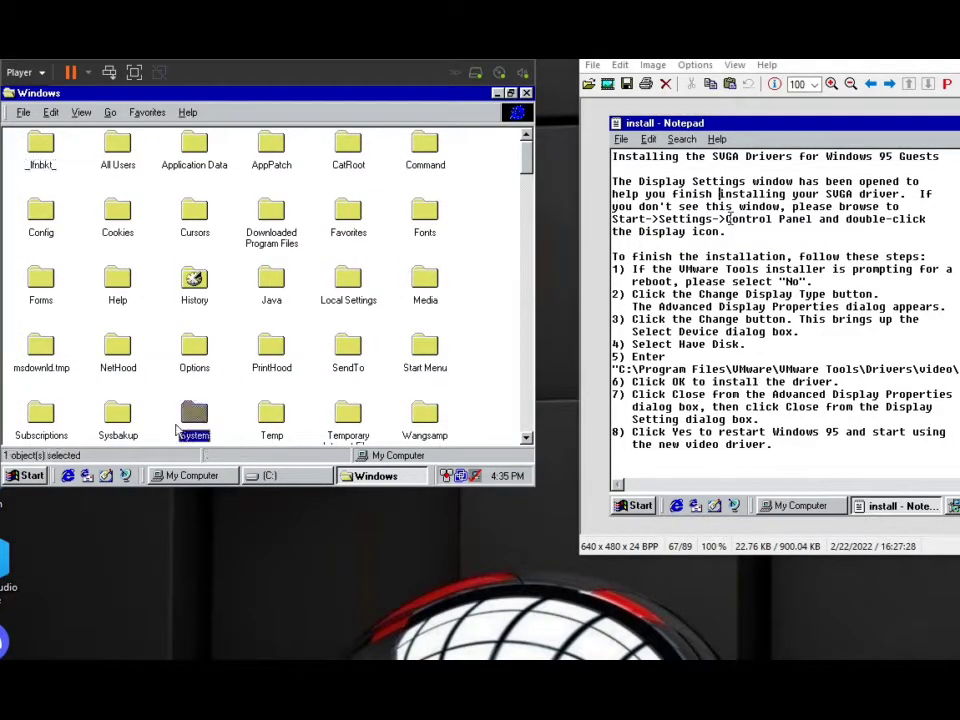
double_click(189, 420)
left_click(47, 254)
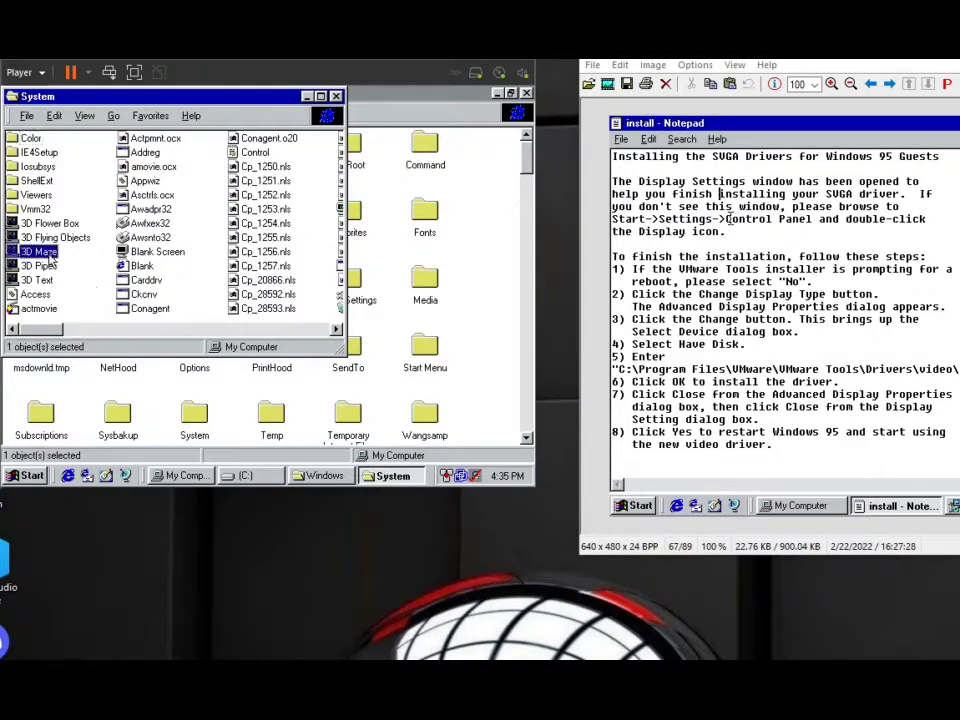
type("vm")
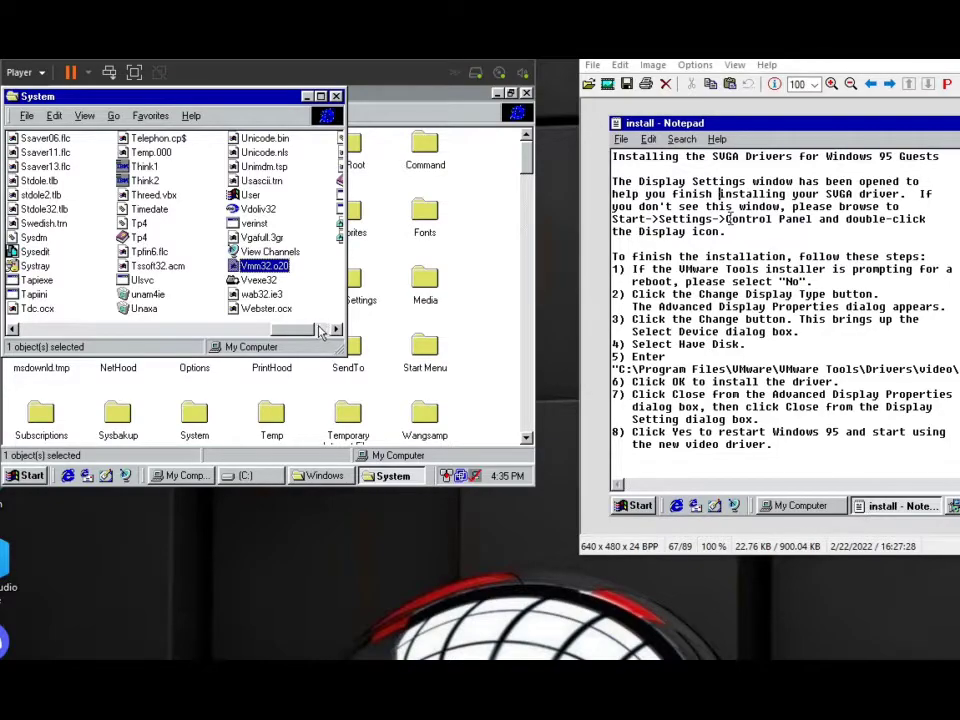
left_click_drag(309, 334, 200, 329)
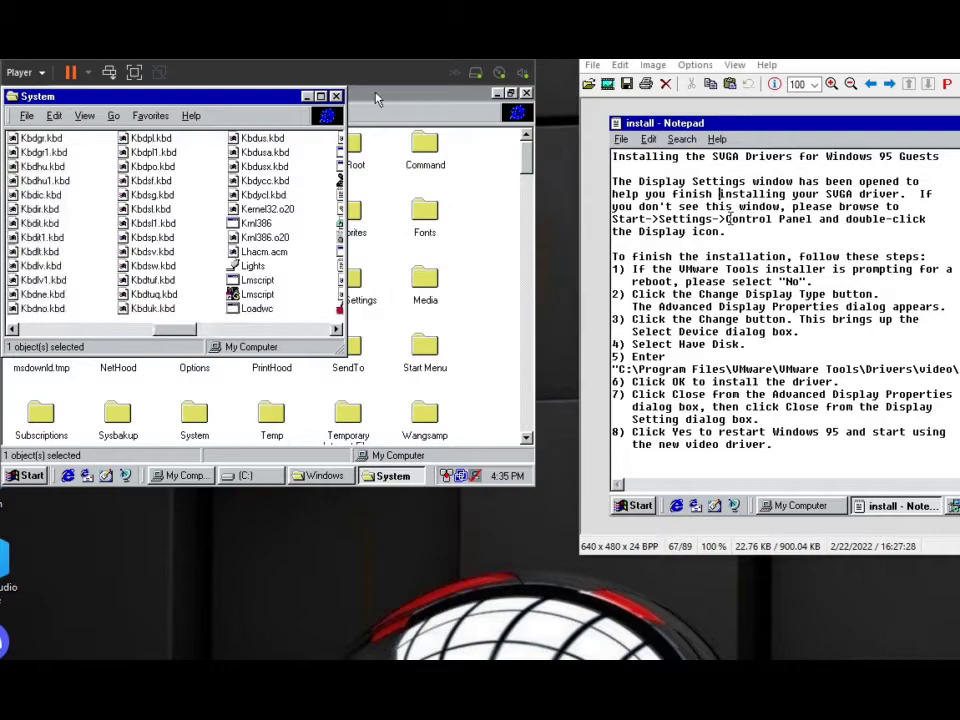
Close the Windows, System and (C:) folder windows.
left_click(473, 94)
left_click(514, 94)
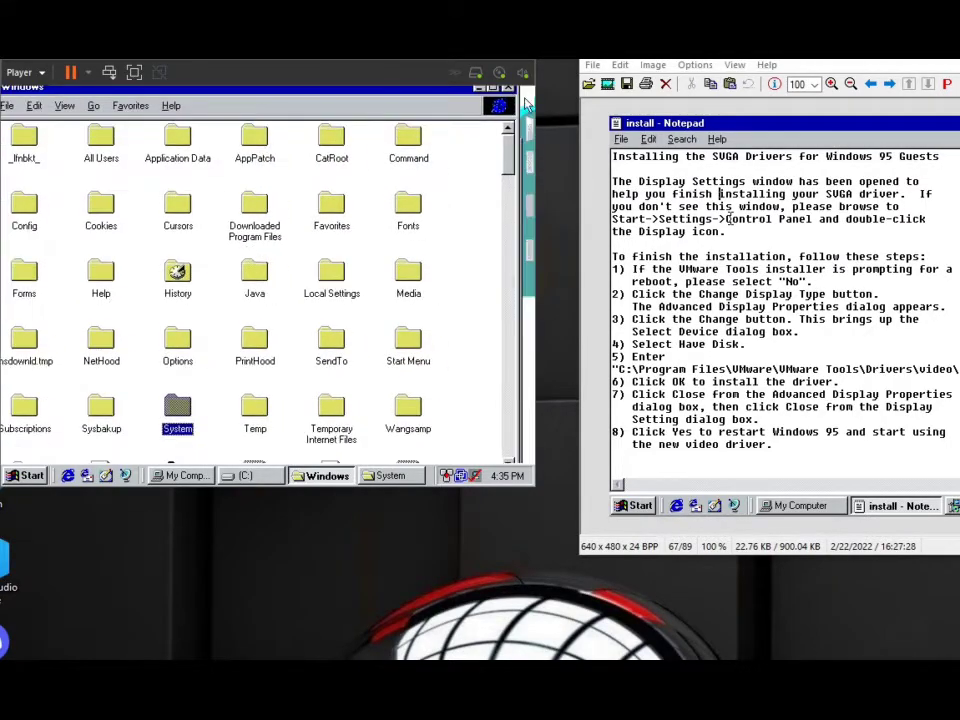
left_click(507, 94)
left_click(336, 96)
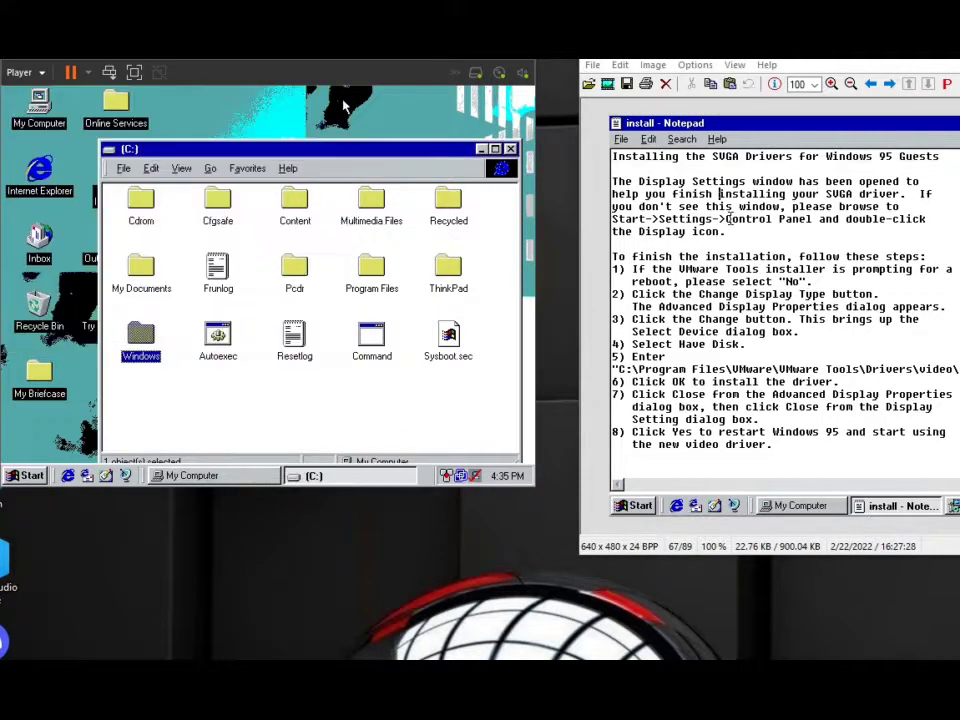
key("alt+F4")
Open the desktop's Display Properties at the display settings and bring up the Advanced Display Properties.
right_click(353, 121)
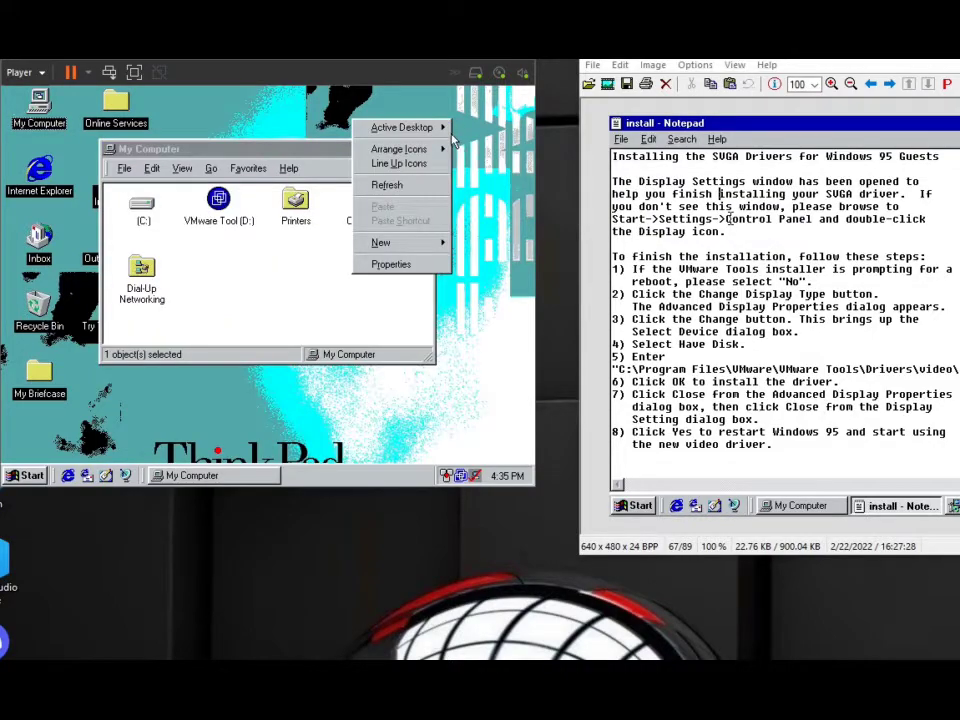
left_click(380, 263)
left_click(285, 119)
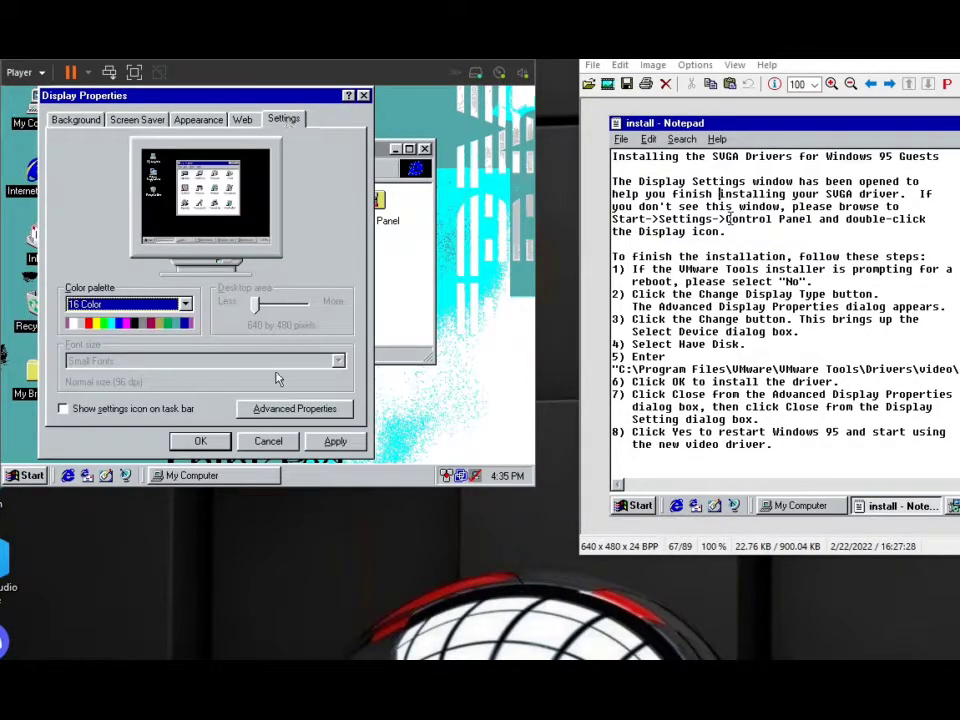
left_click(276, 408)
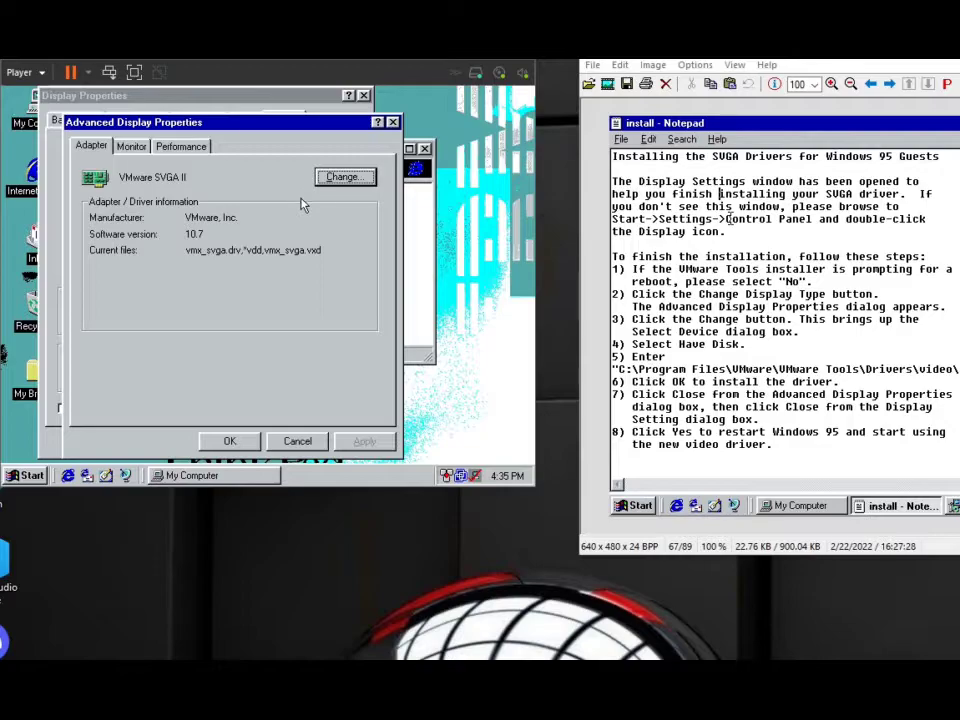
Set the monitor type to the standard Laptop Display Panel (1024x768) and accept the advanced properties.
left_click(131, 146)
left_click(342, 177)
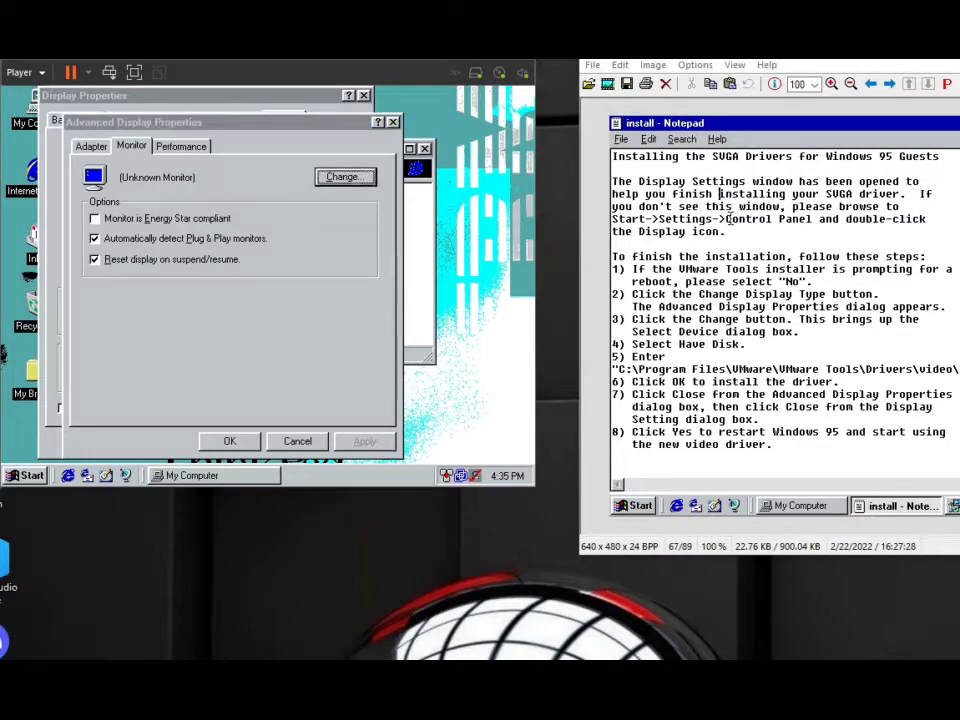
left_click(332, 276)
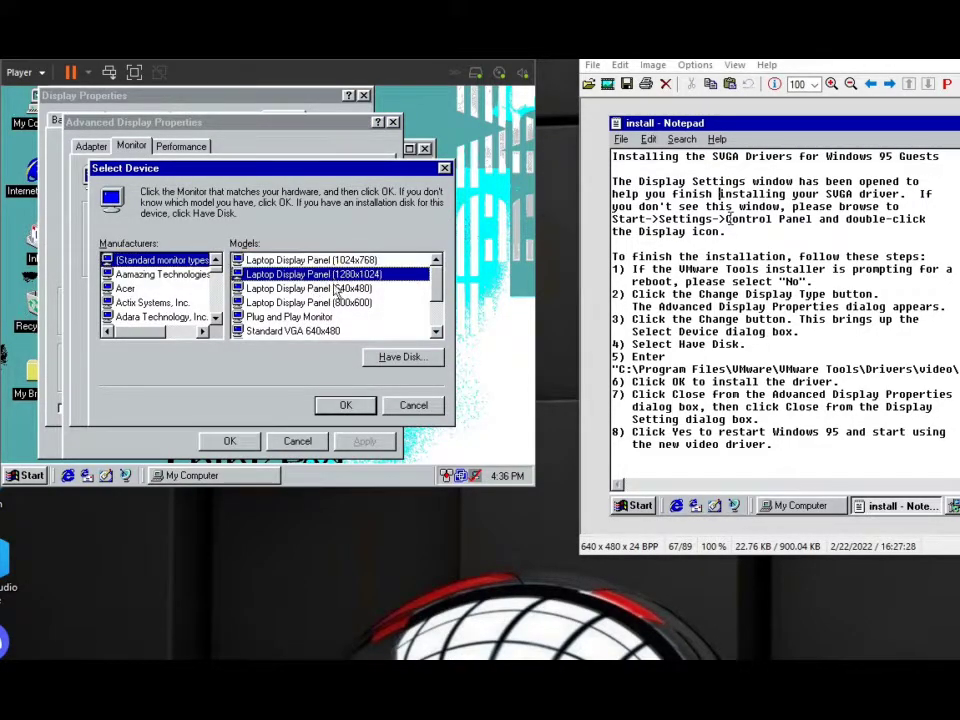
left_click(345, 404)
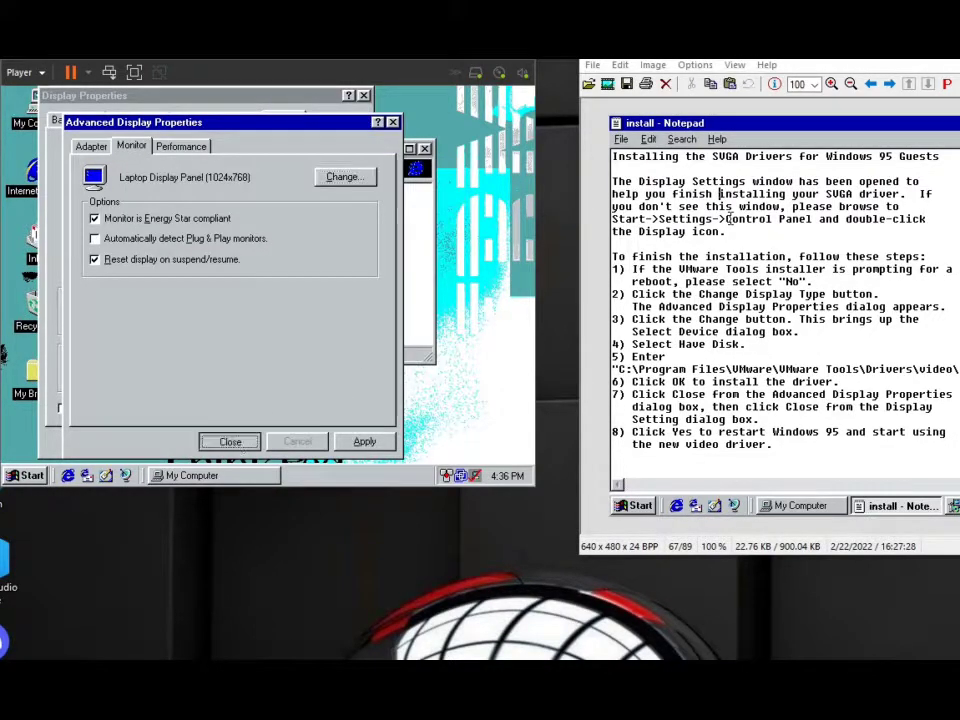
left_click(225, 441)
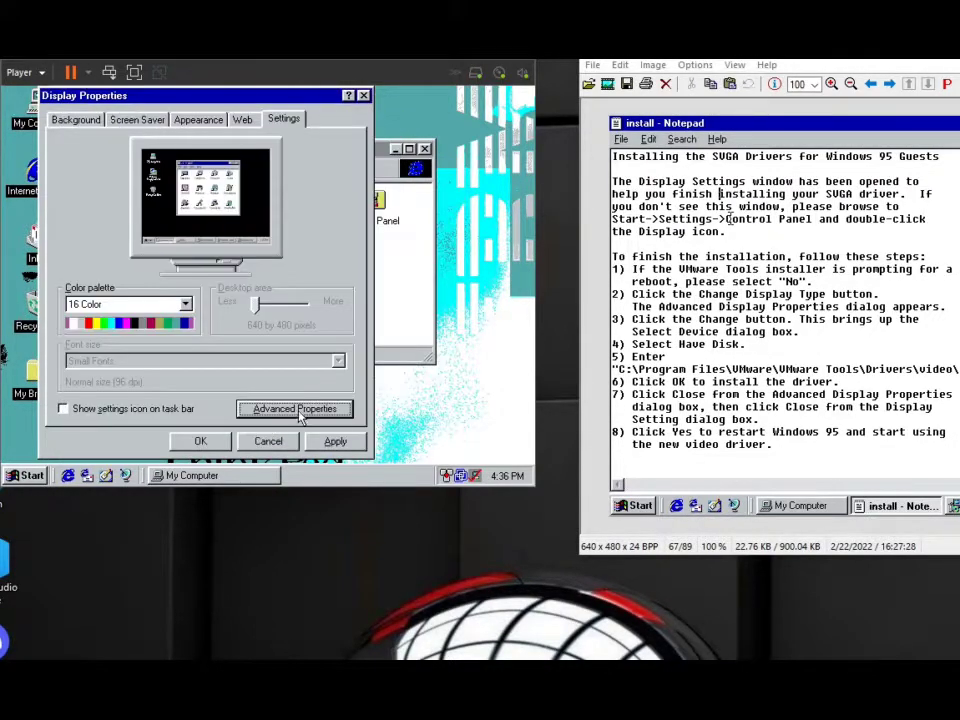
Change the monitor to the standard type Super VGA 1024x768, apply it and close the Advanced Display Properties.
left_click(293, 407)
left_click(131, 146)
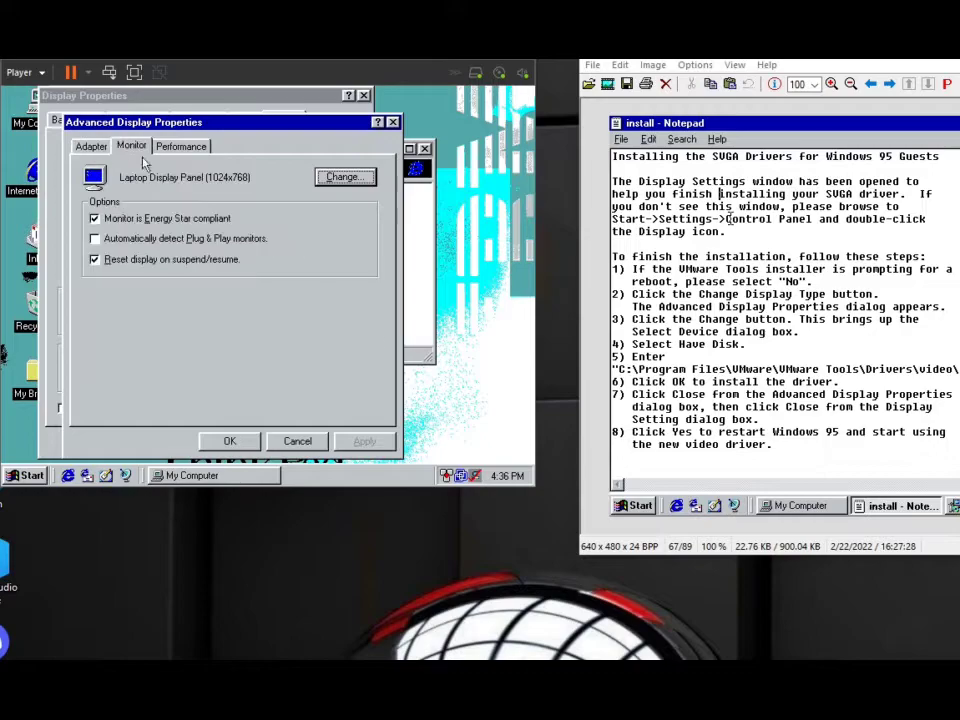
left_click(343, 177)
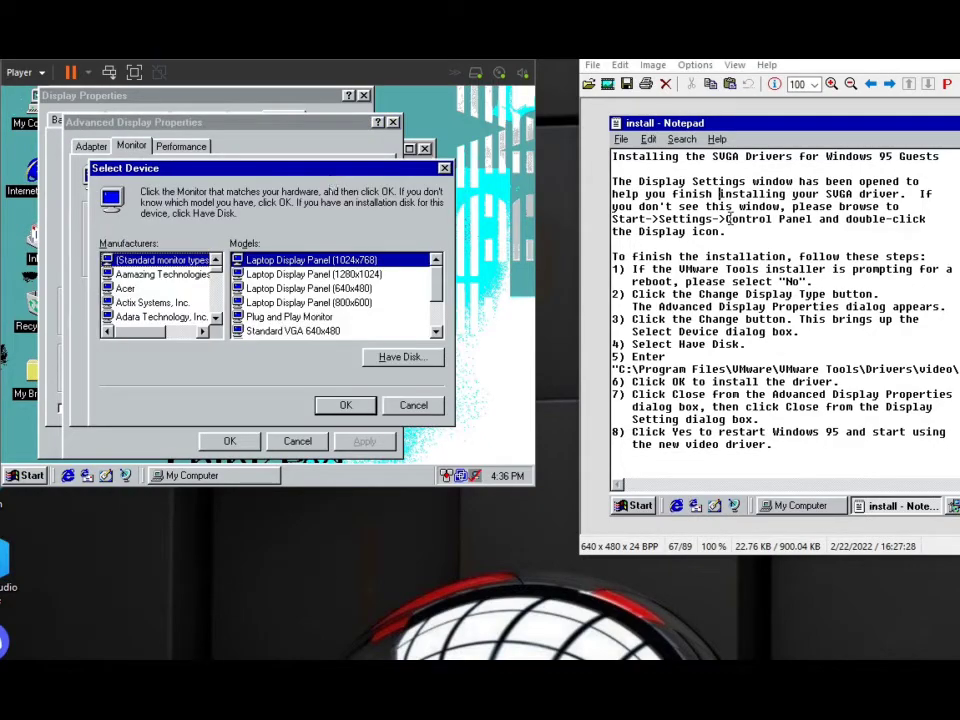
left_click(170, 288)
left_click(172, 274)
left_click(160, 260)
left_click(436, 331)
left_click(336, 302)
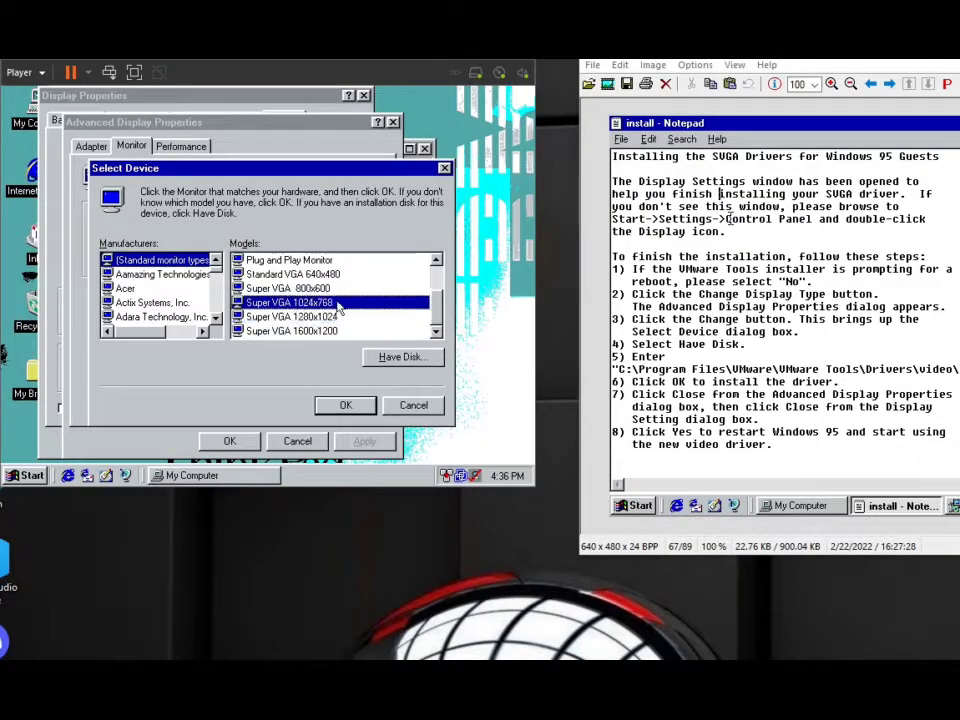
left_click(345, 405)
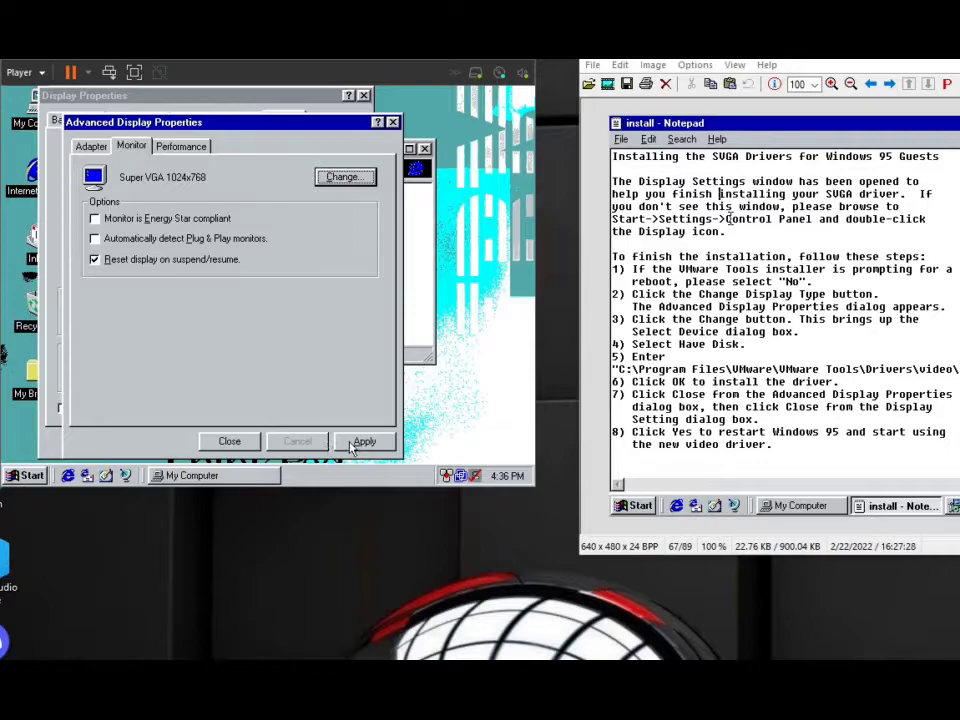
left_click(360, 442)
left_click(284, 336)
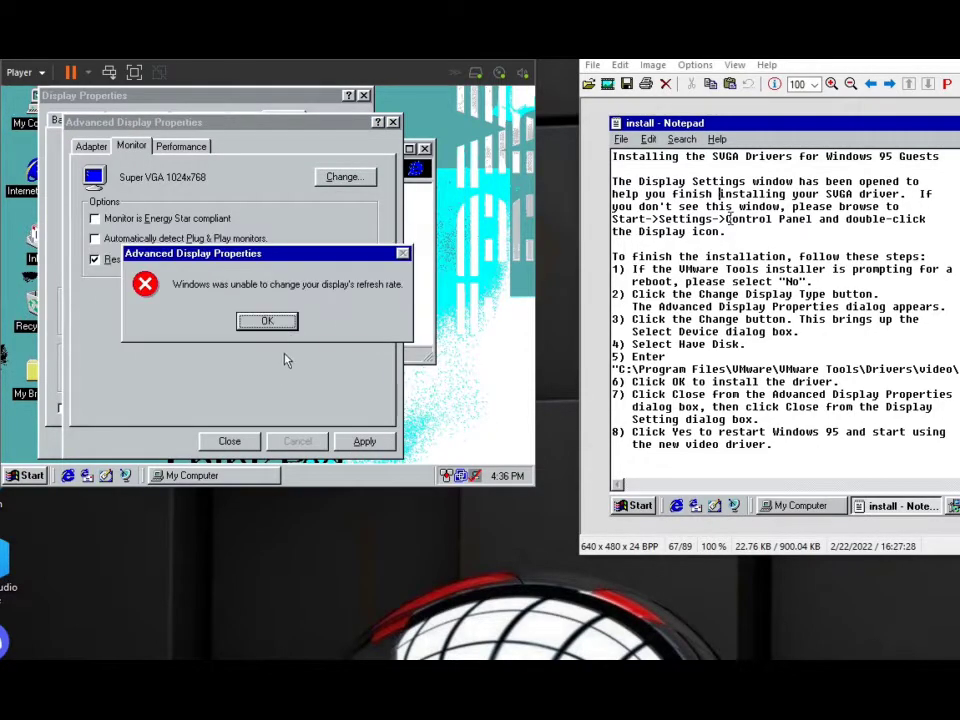
left_click(283, 329)
left_click(230, 442)
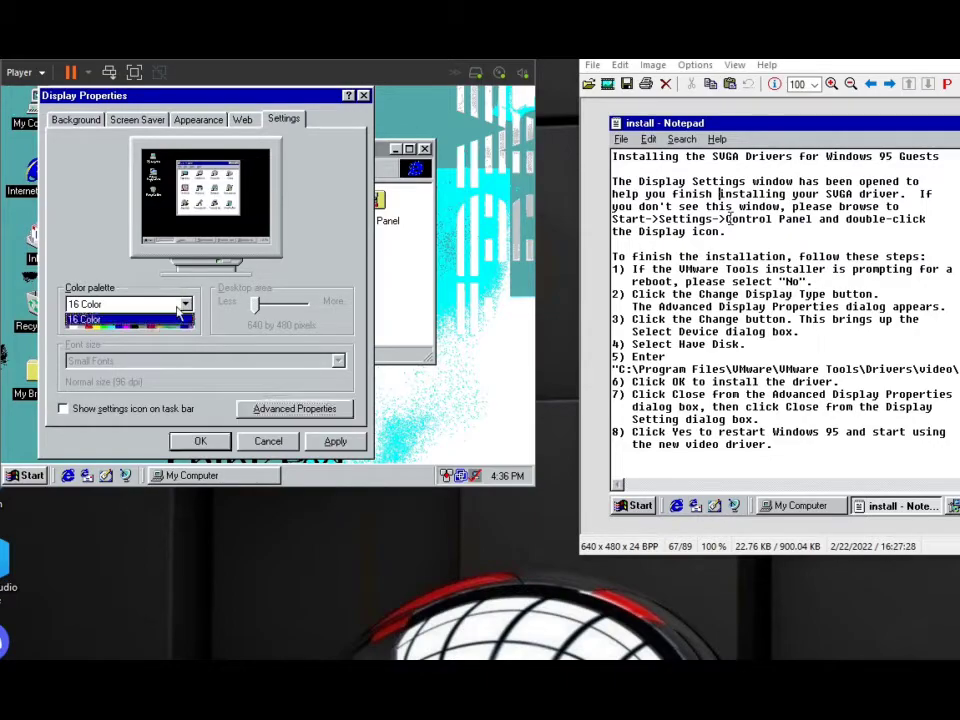
Review the advanced performance settings and the full list of monitor manufacturers, and close Display Properties.
left_click(293, 410)
left_click(190, 147)
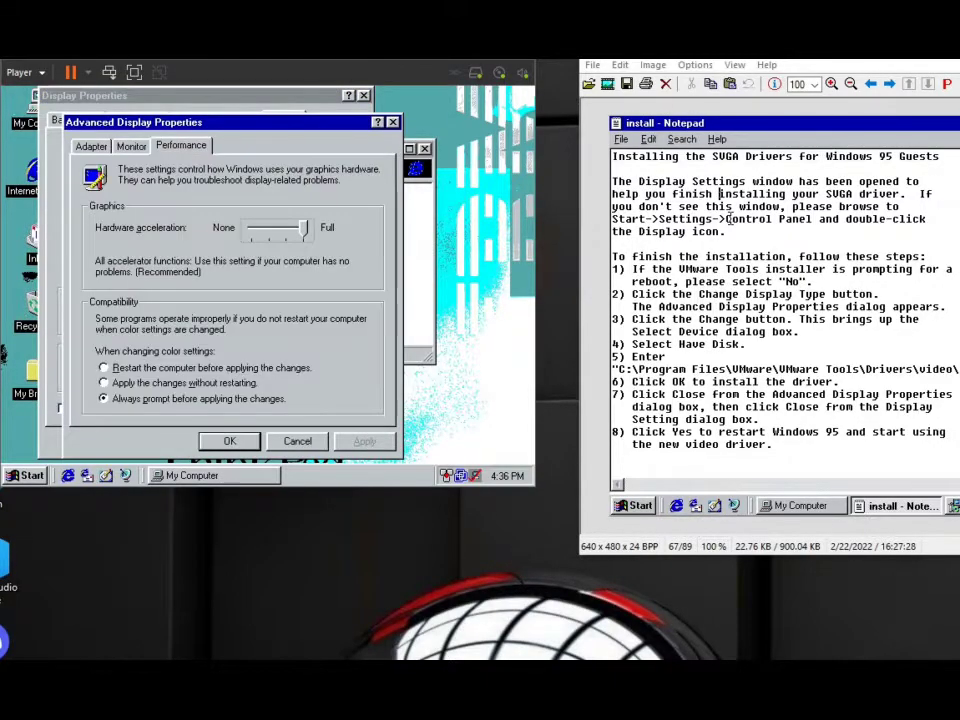
left_click(131, 148)
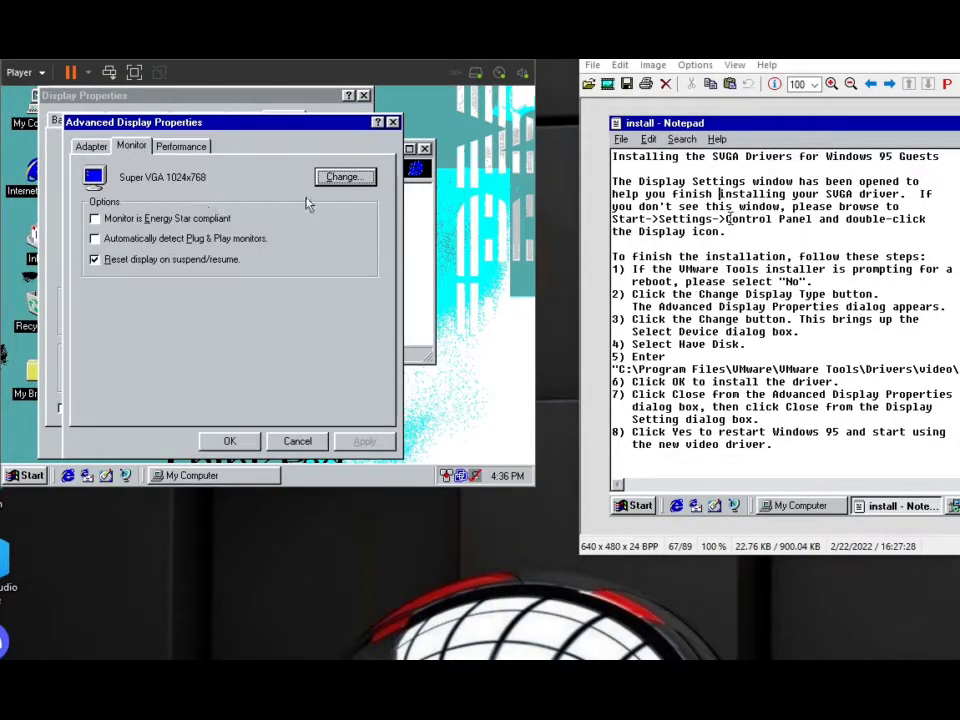
left_click(343, 177)
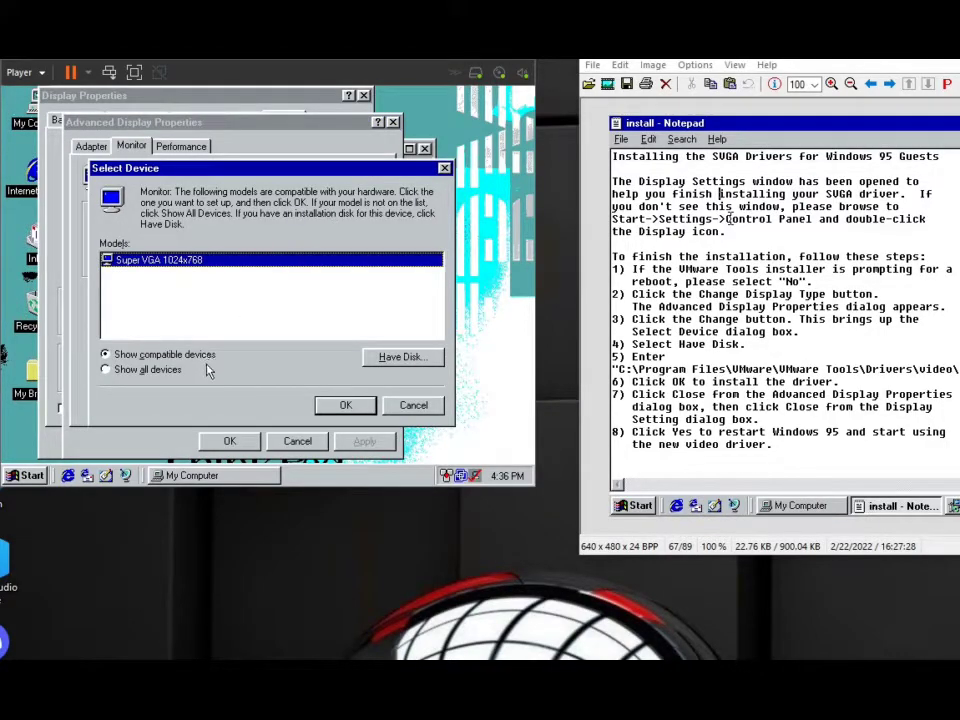
left_click(175, 369)
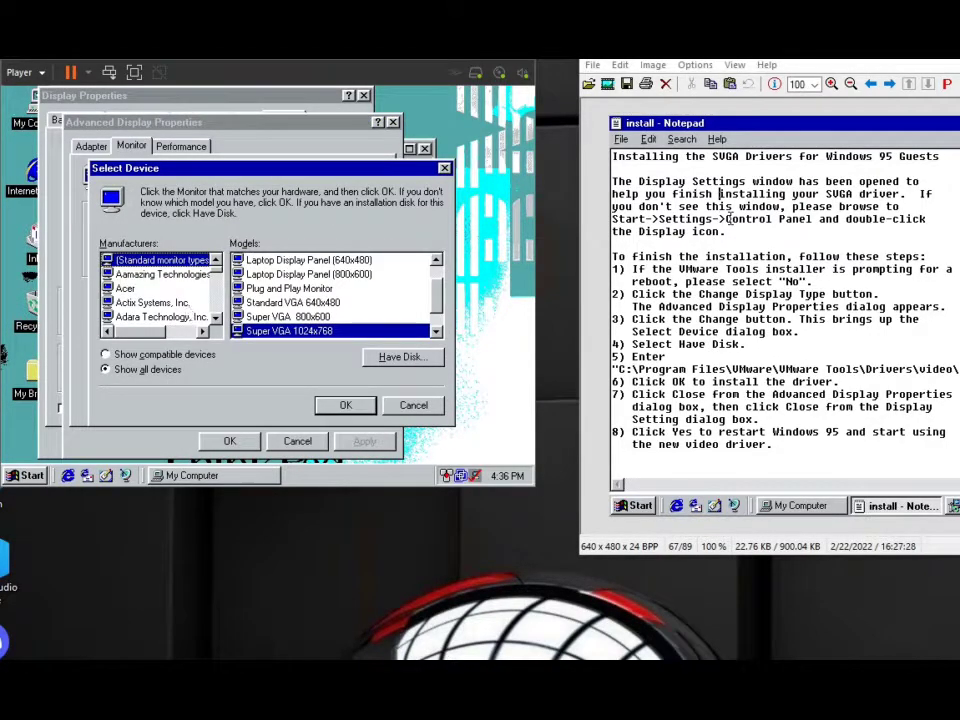
left_click(216, 316)
left_click(216, 316)
left_click(216, 316)
left_click_drag(218, 272, 220, 316)
left_click(345, 405)
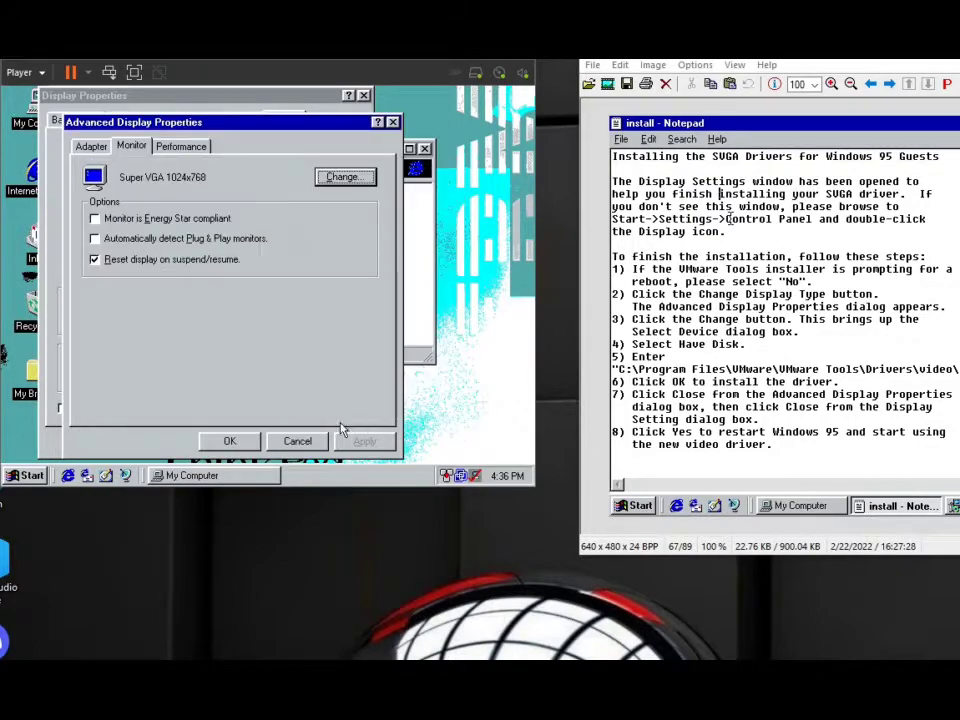
left_click(297, 441)
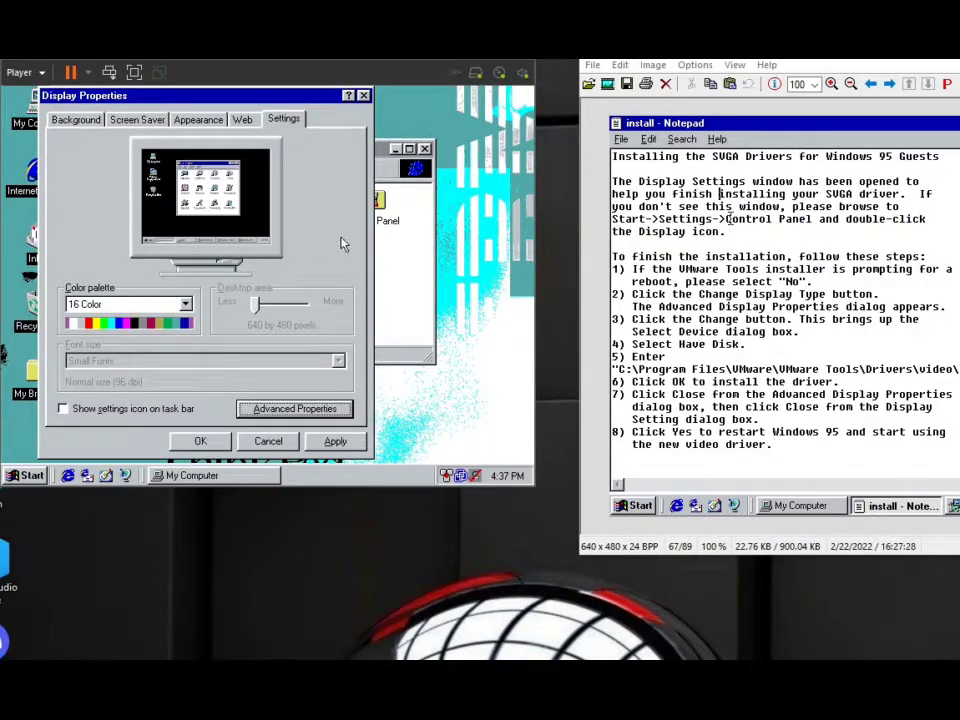
key("Escape")
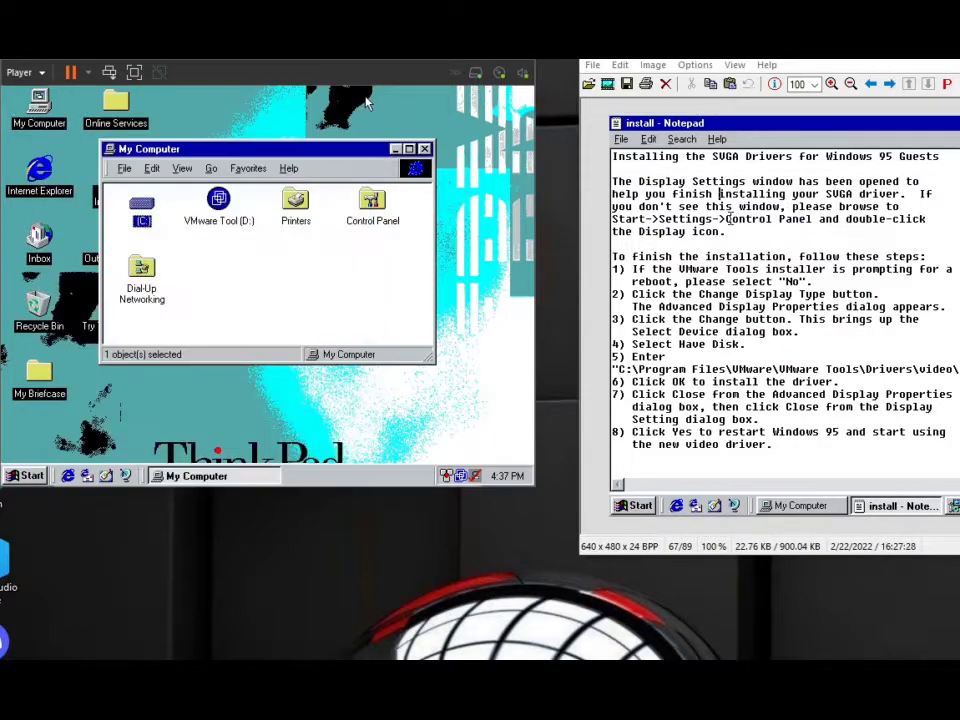
Check the device status of the VMware SVGA II display adapter in Device Manager and close System Properties.
right_click(44, 116)
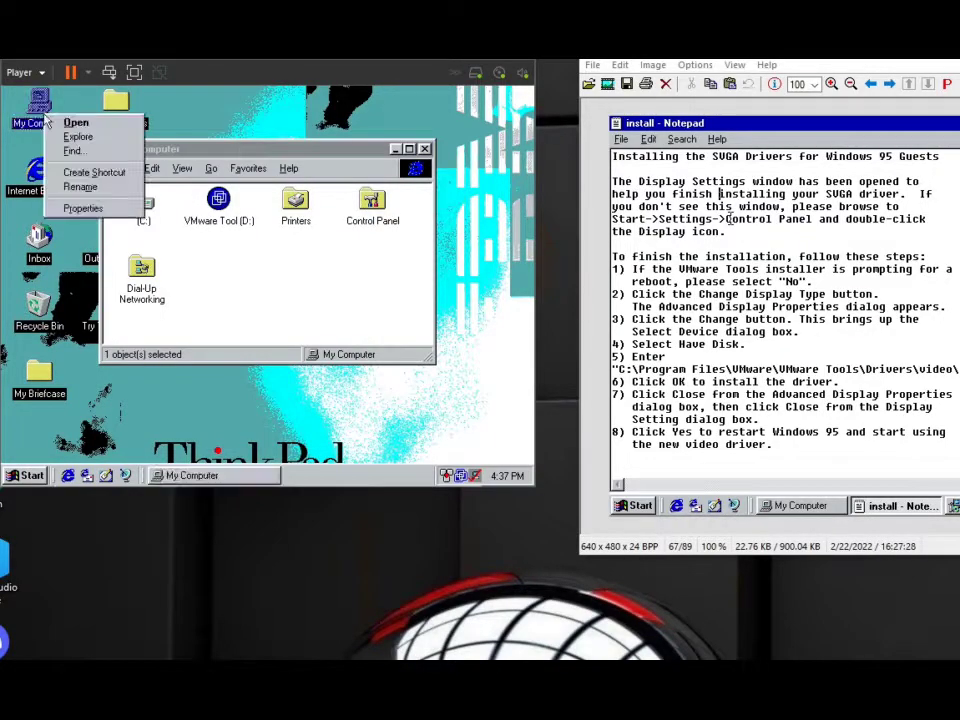
left_click(83, 208)
left_click(107, 119)
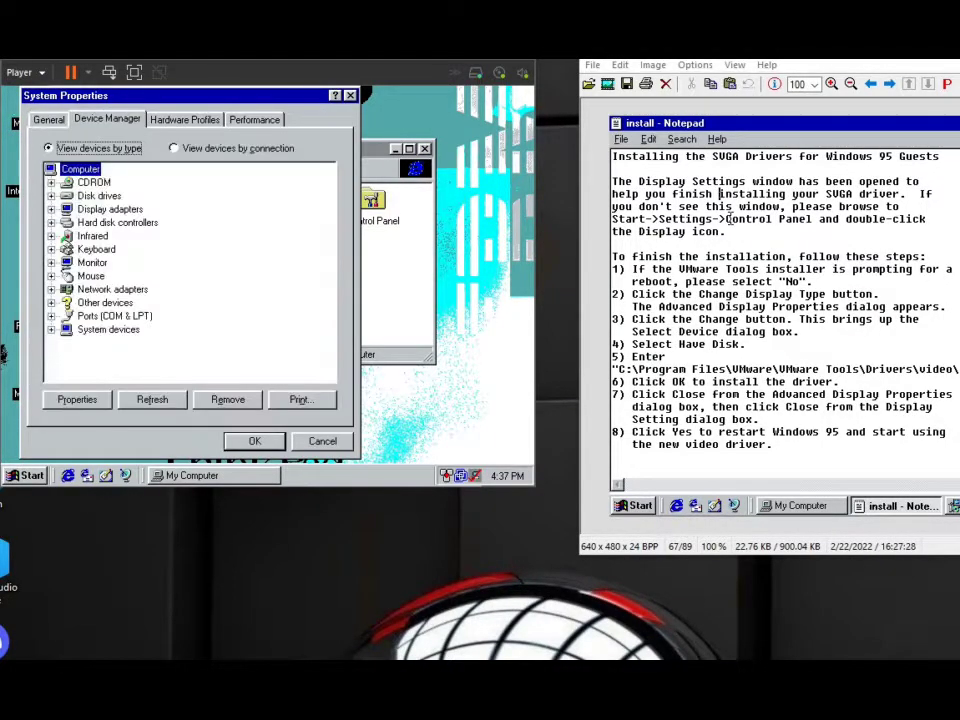
double_click(105, 209)
left_click(104, 236)
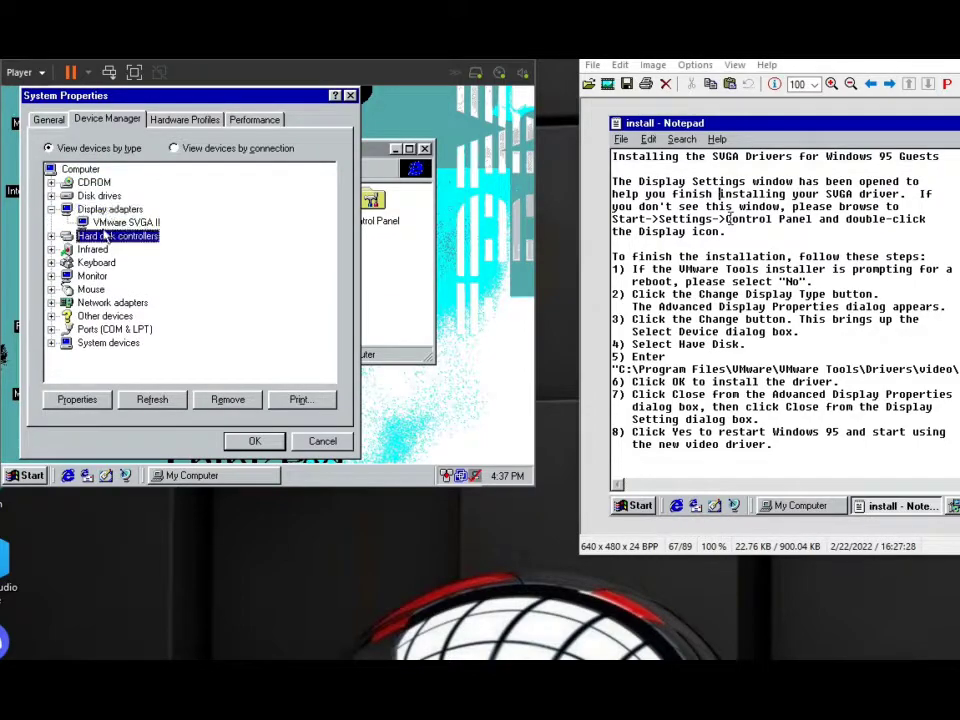
double_click(104, 224)
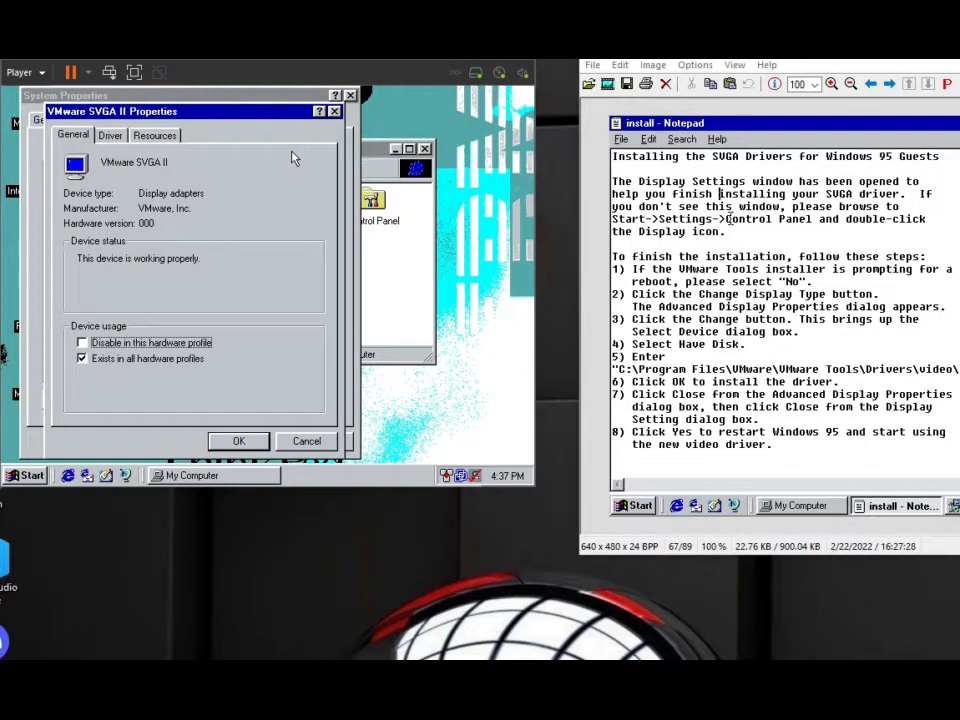
left_click(334, 111)
left_click(350, 96)
Reopen the display settings and examine the available color palette options and the adapter's refresh rate options.
right_click(369, 97)
left_click(372, 246)
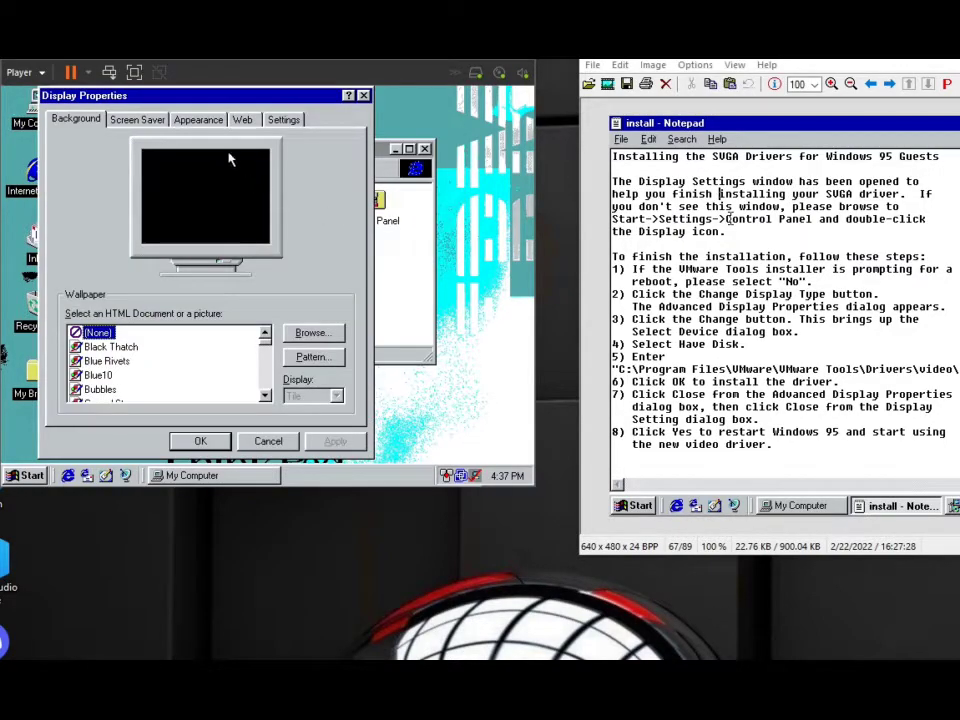
left_click(274, 120)
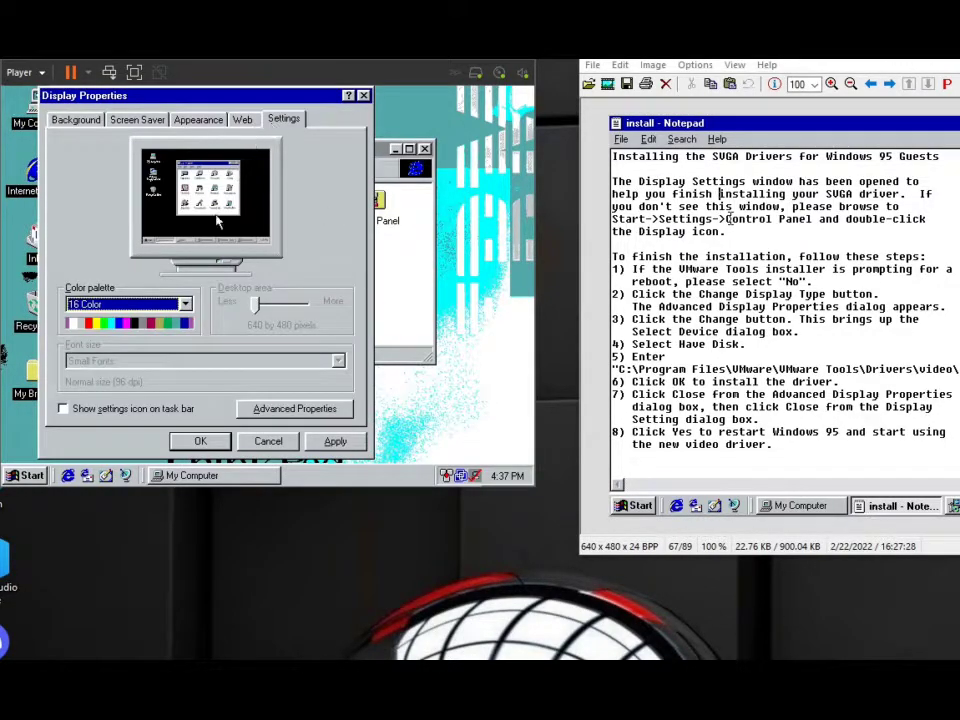
left_click(167, 300)
left_click(163, 315)
left_click(263, 410)
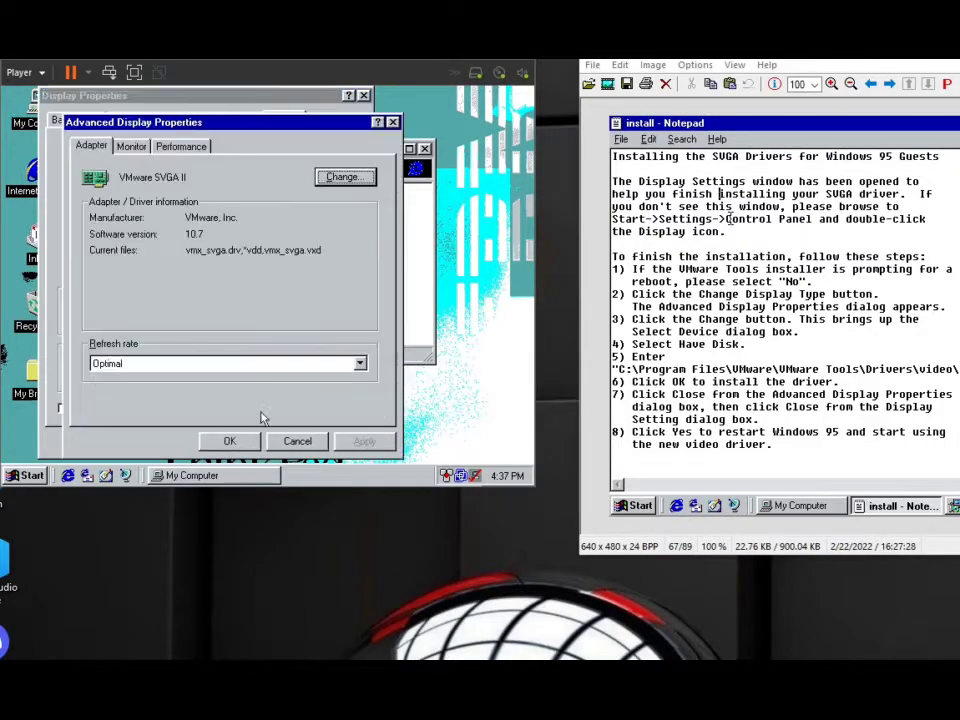
left_click(250, 363)
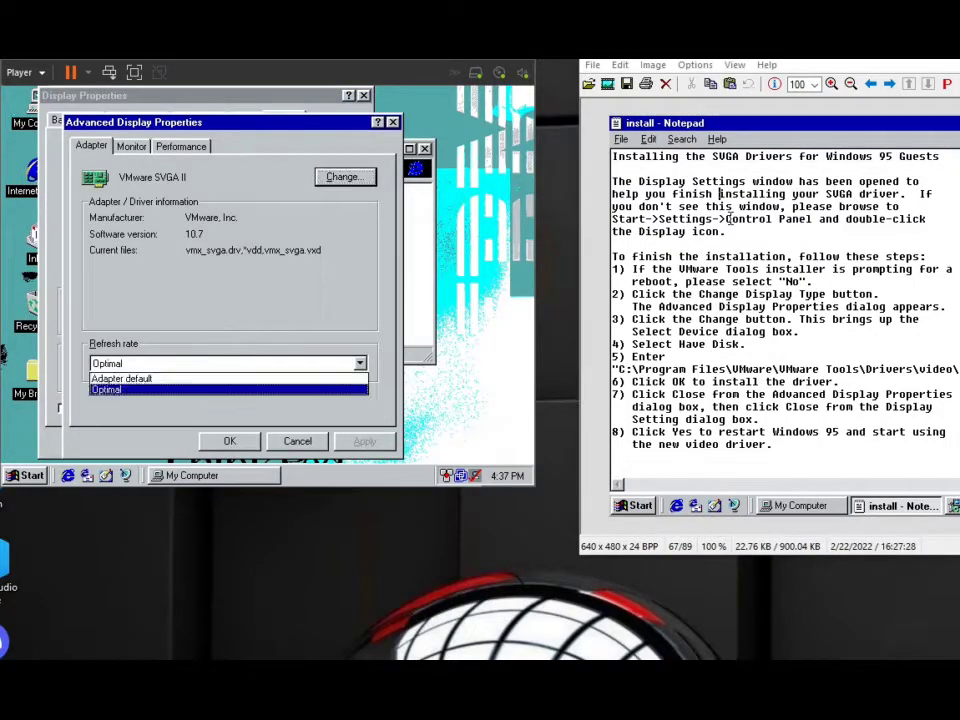
left_click(201, 369)
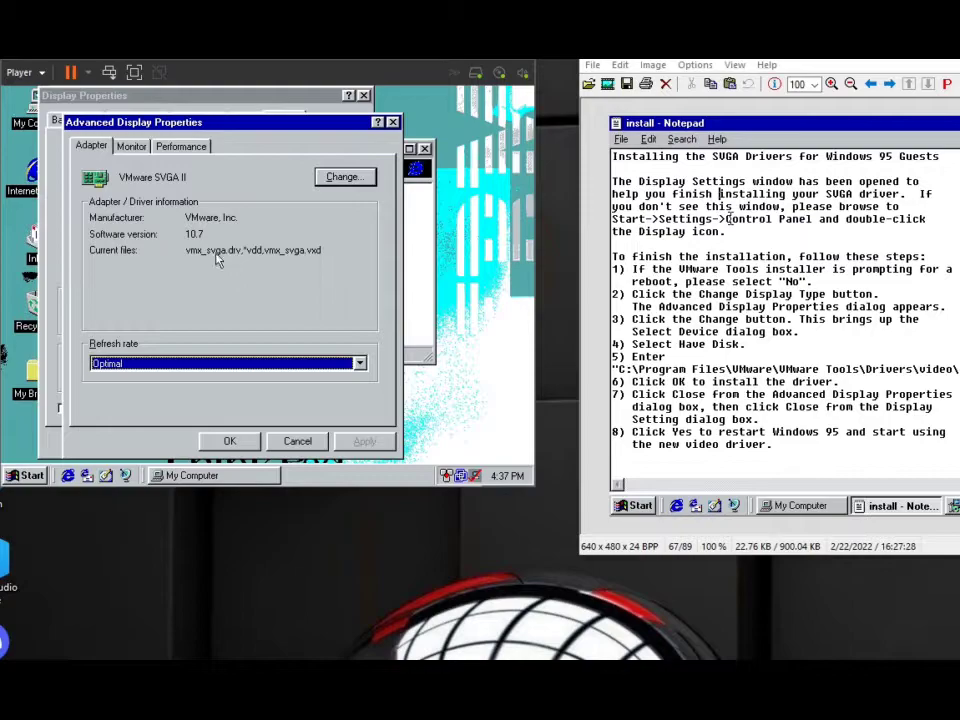
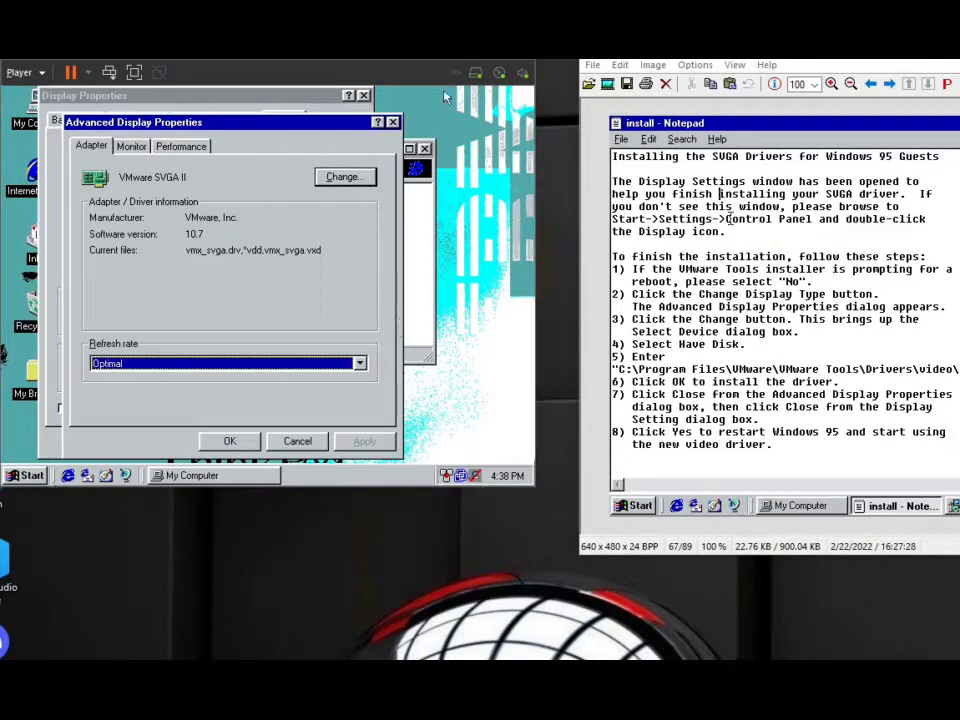
Start reinstalling the VMware SVGA II [12-5-2013] display adapter and try copying its files from C:\WINDOWS\OPTIONS\CABS.
left_click(392, 122)
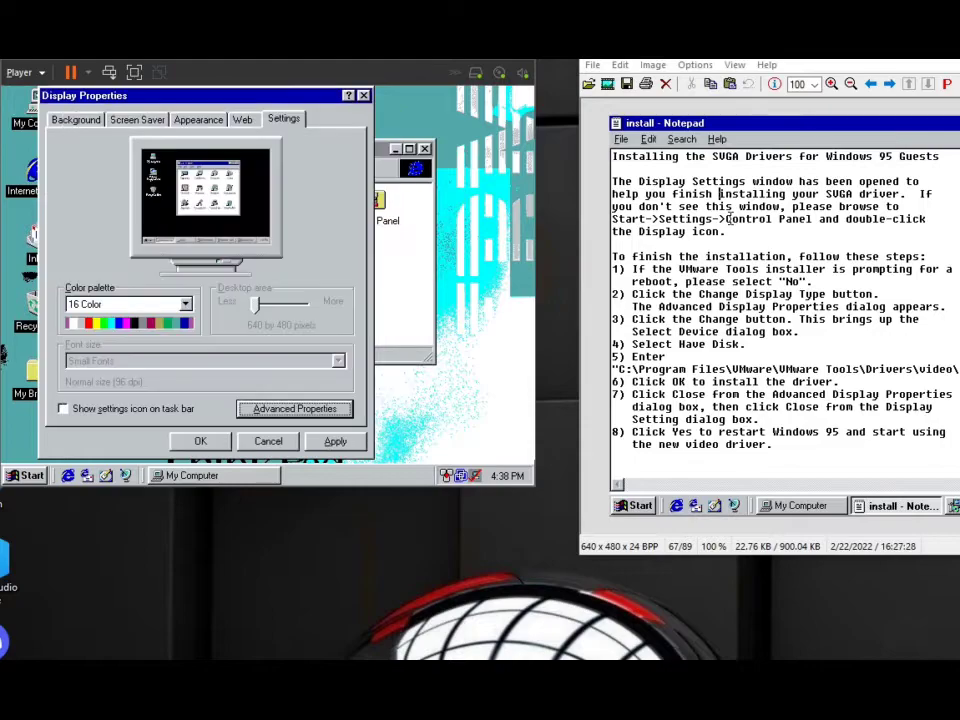
left_click(295, 409)
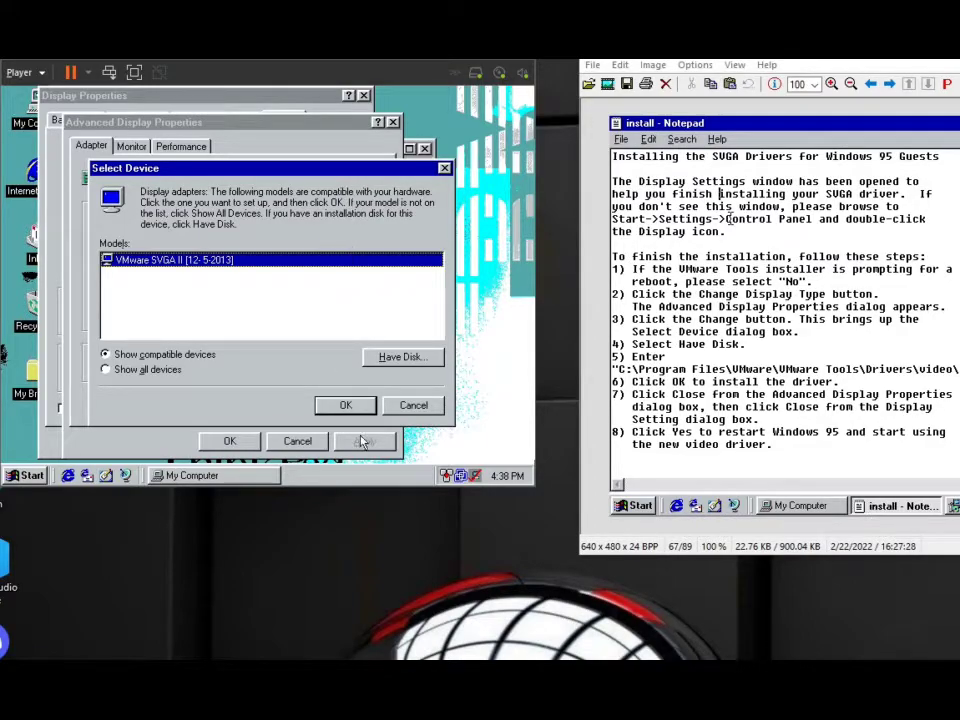
left_click(340, 405)
left_click(273, 320)
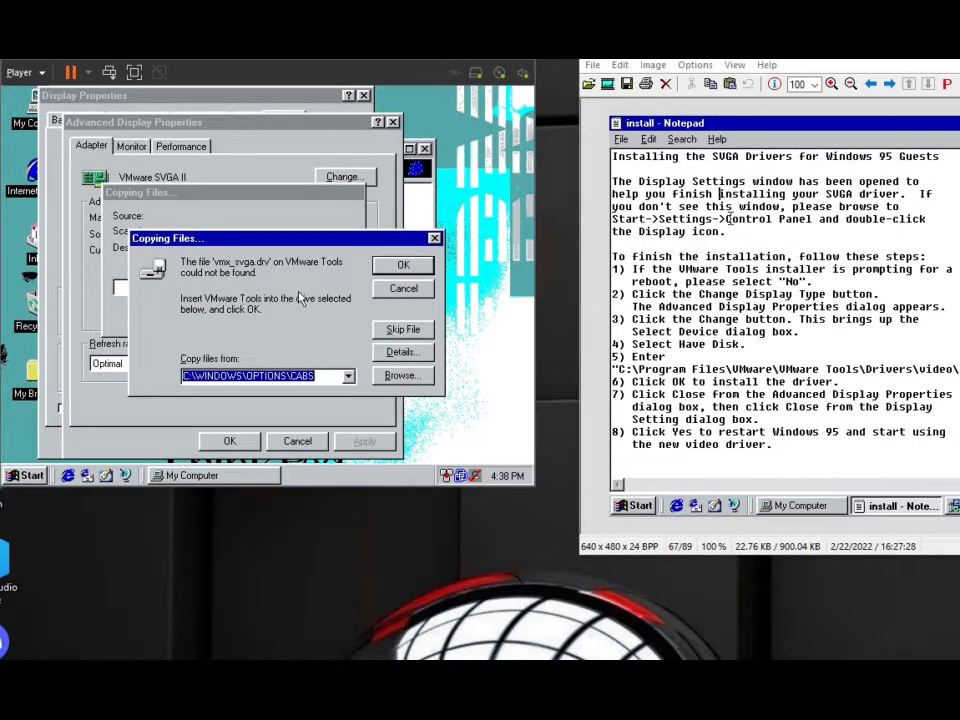
left_click(392, 267)
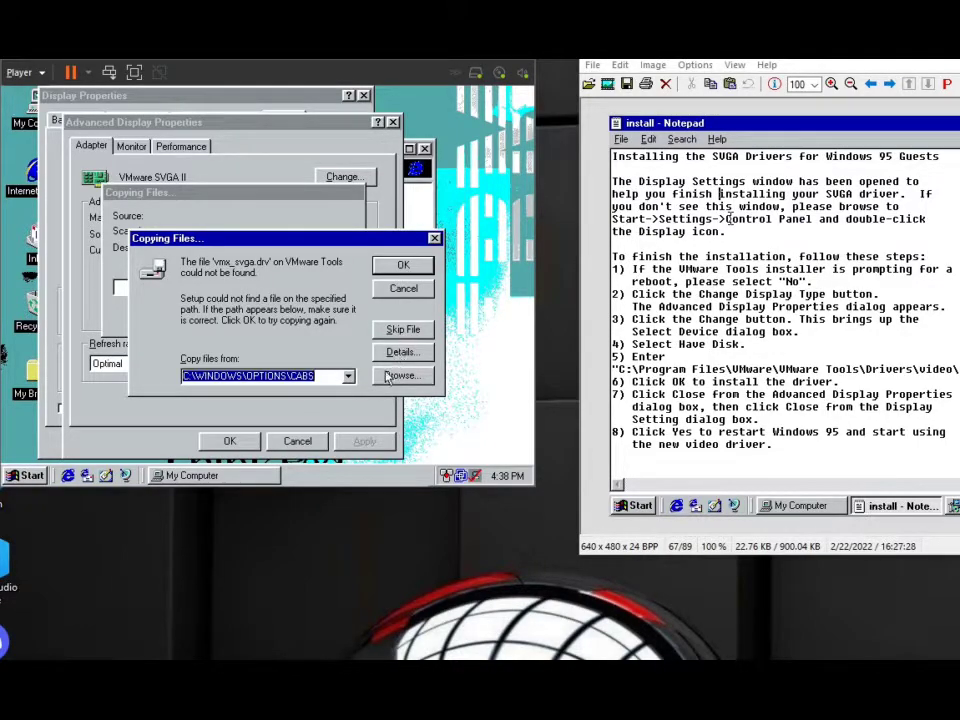
Search My Computer and its subfolders for *.drv files and look up the full folder path of Vmx_svga.drv.
left_click(24, 475)
mouse_move(65, 305)
left_click(160, 315)
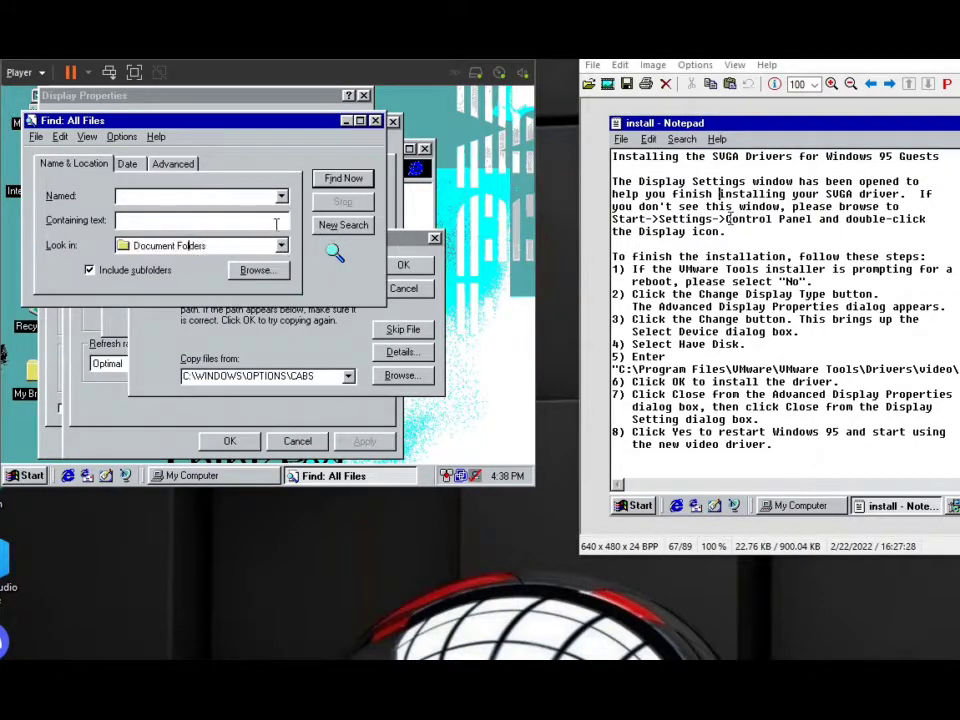
left_click(256, 270)
left_click(341, 183)
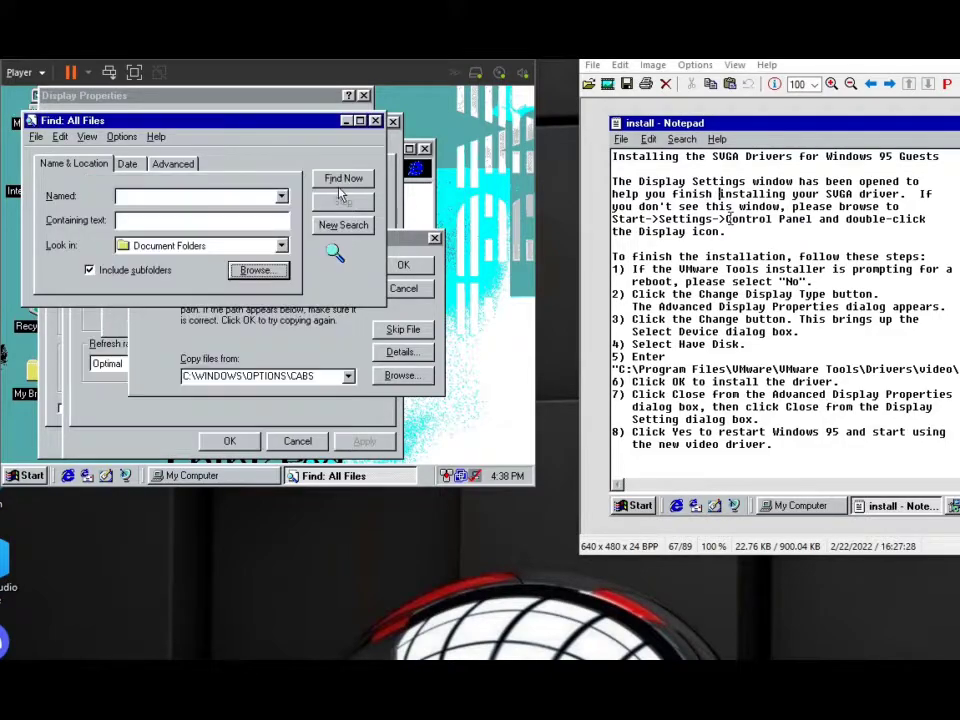
left_click(282, 246)
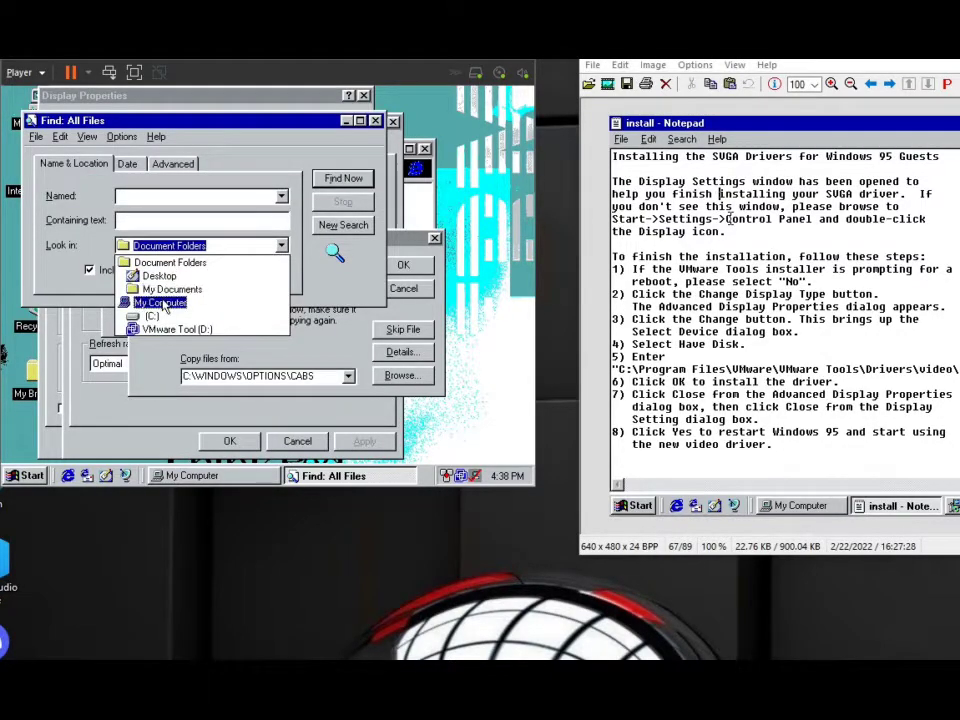
left_click(160, 302)
left_click(177, 195)
type("*.drv")
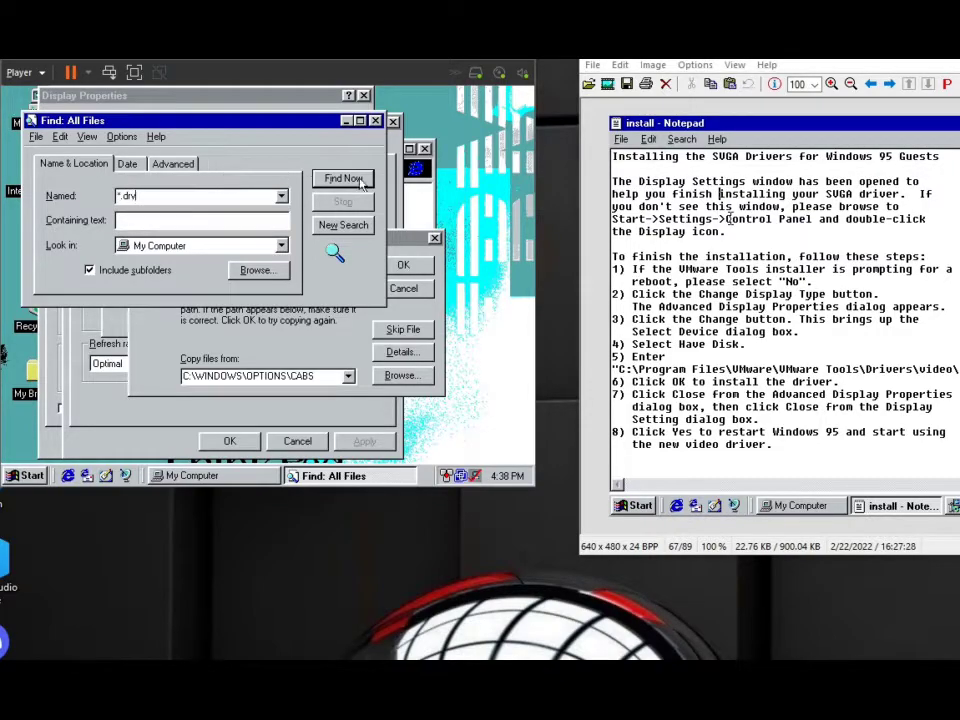
left_click(350, 179)
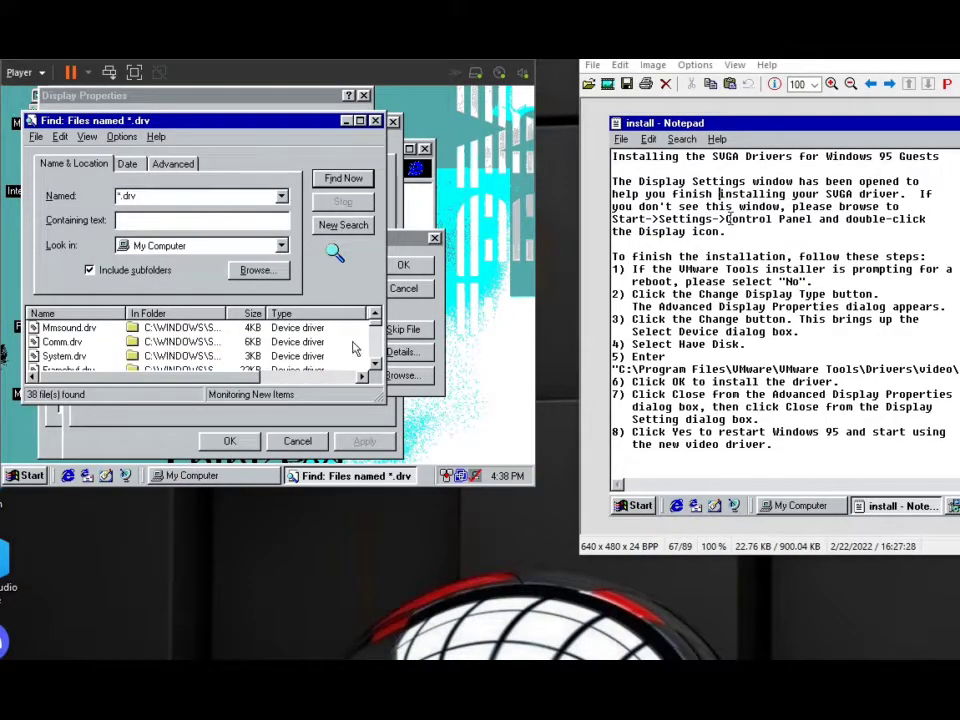
left_click_drag(376, 328, 376, 357)
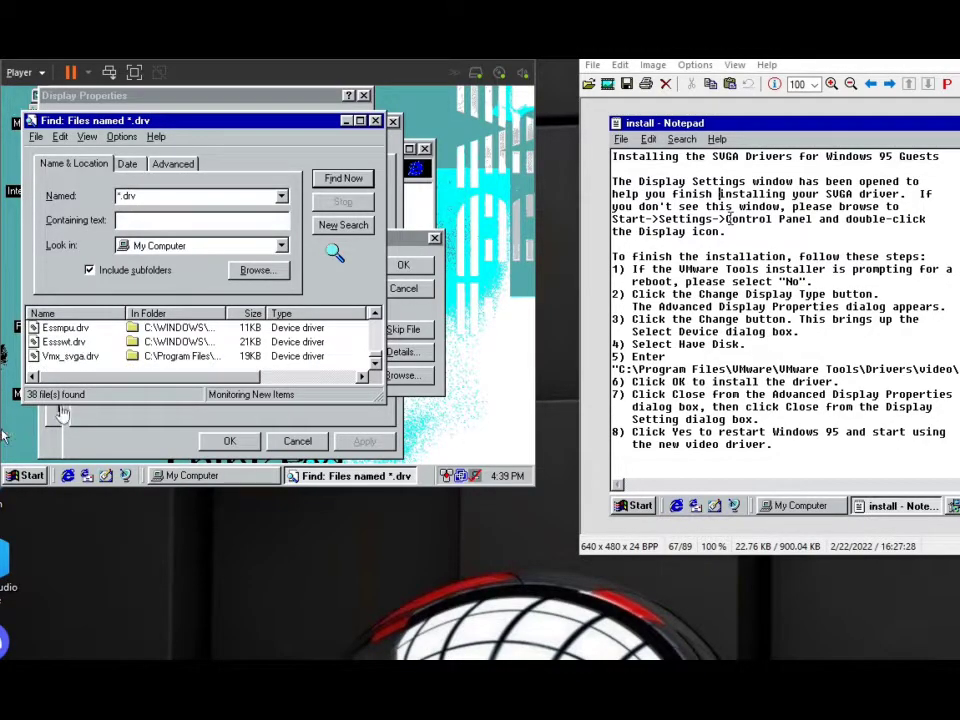
left_click_drag(226, 313, 377, 318)
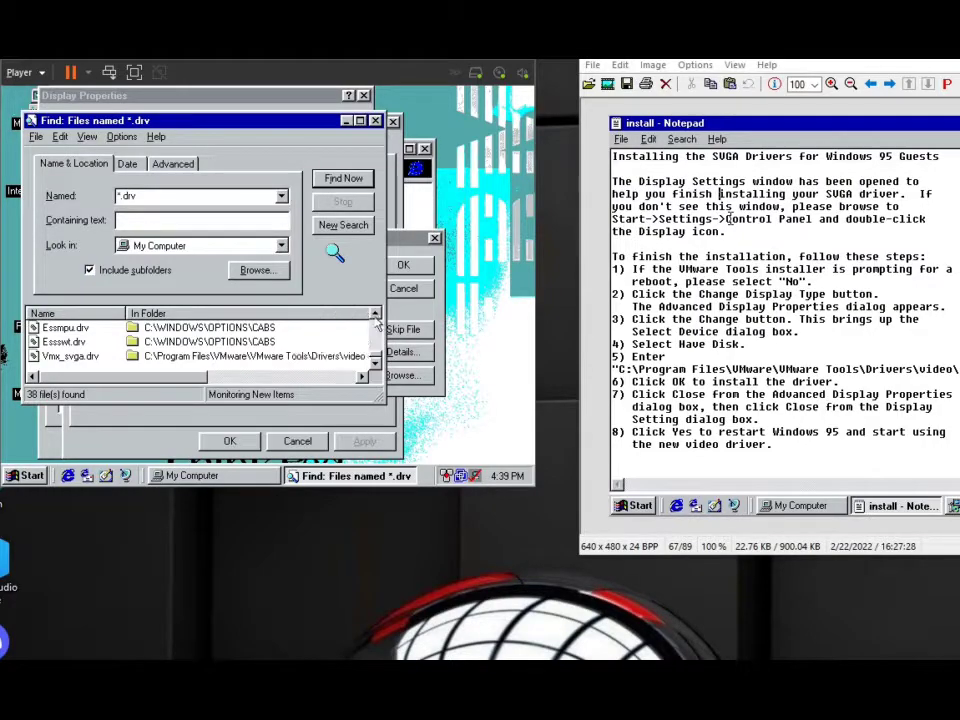
Browse from the file copy prompt to the Program Files folder (progra~1) on drive C.
left_click(412, 316)
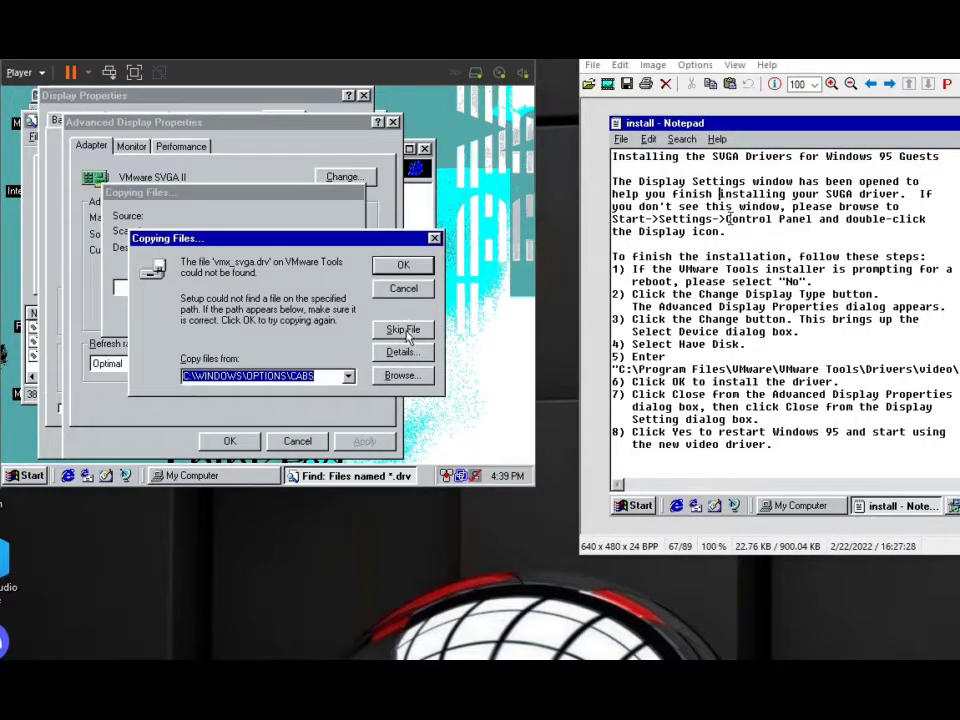
left_click(401, 375)
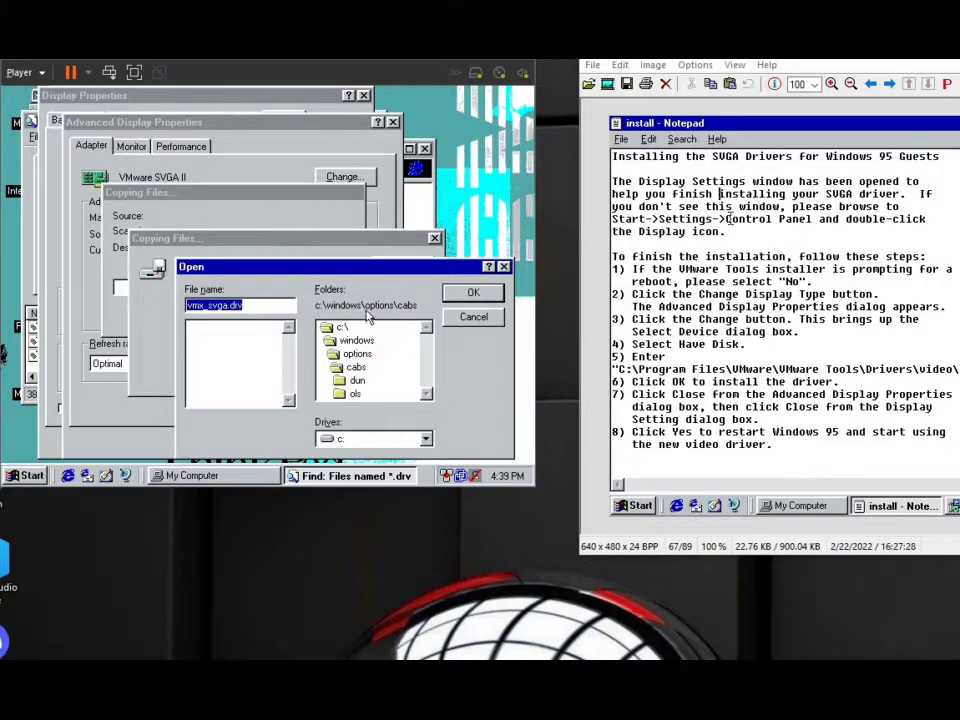
double_click(356, 340)
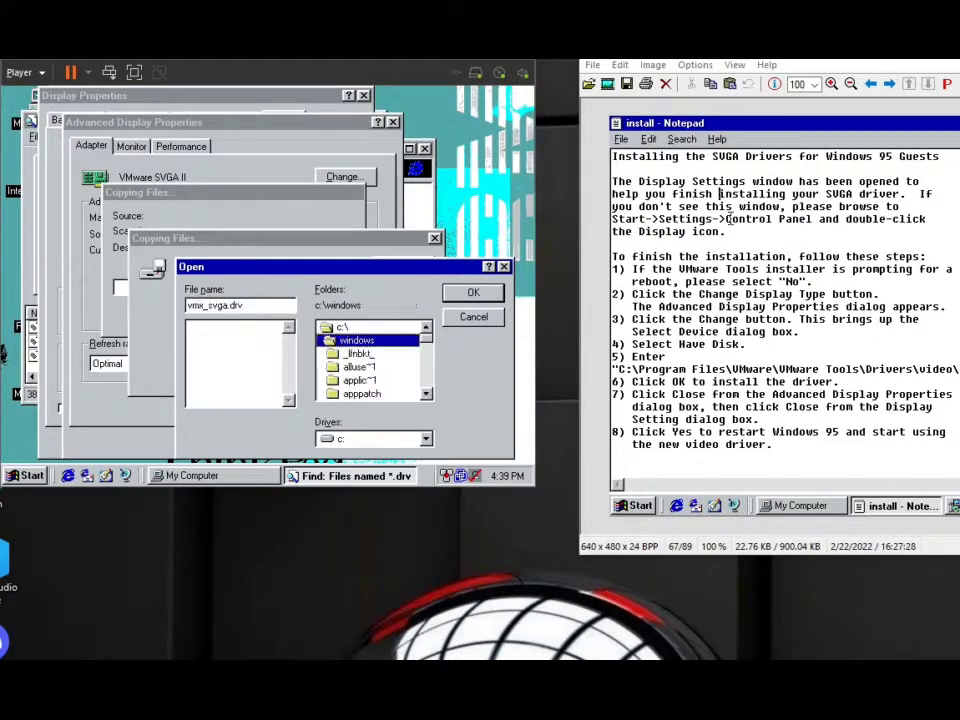
double_click(424, 395)
left_click(424, 395)
left_click(424, 328)
double_click(424, 328)
double_click(345, 328)
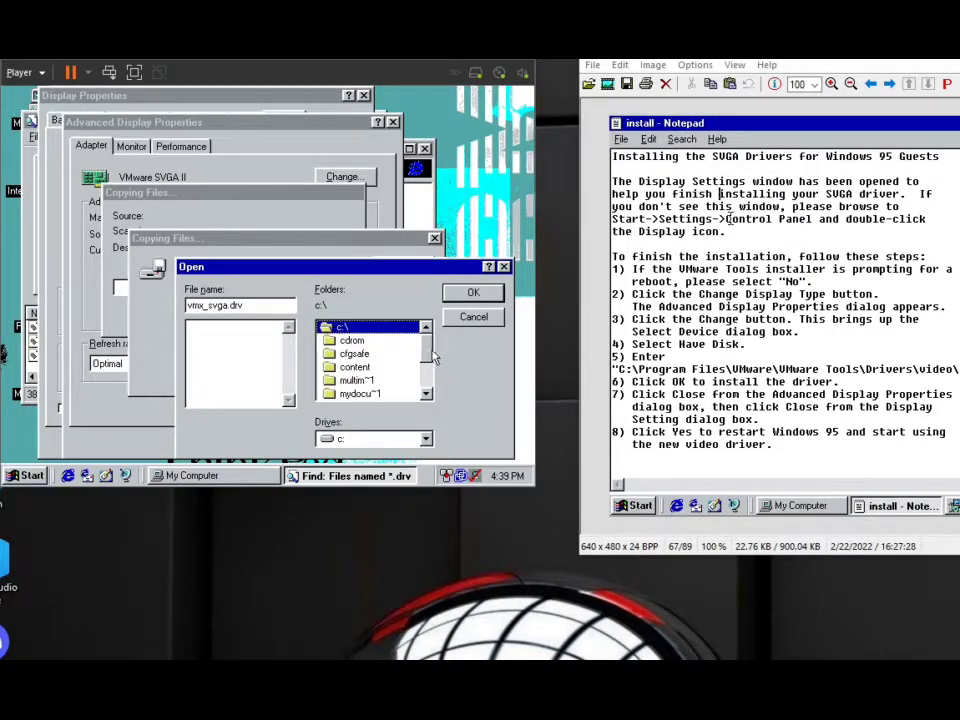
scroll(432, 357, "down", 2)
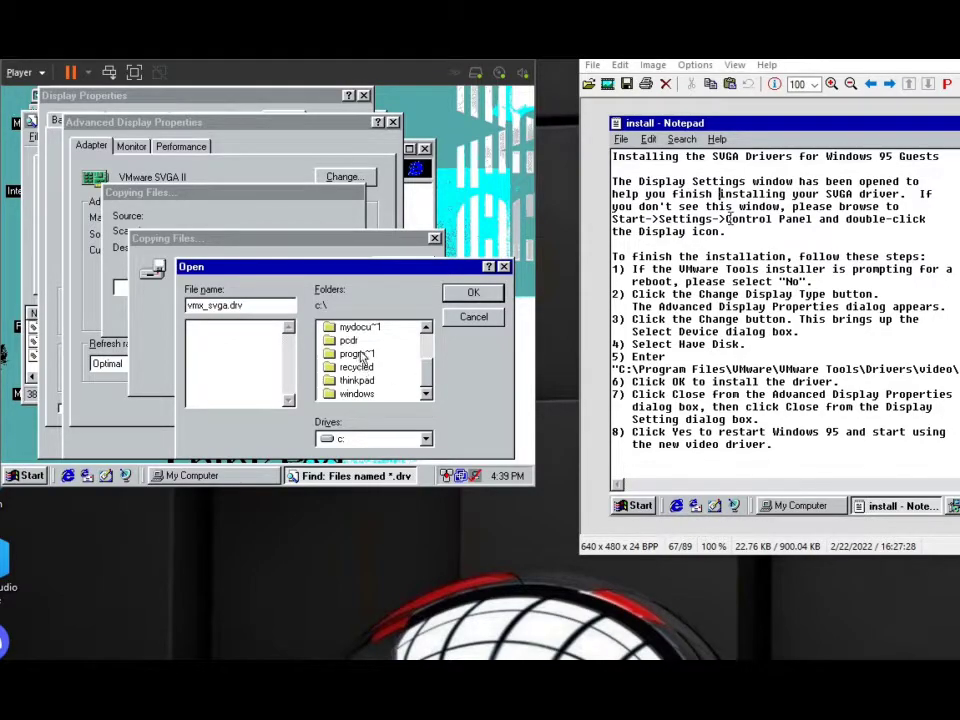
left_click(368, 368)
double_click(364, 355)
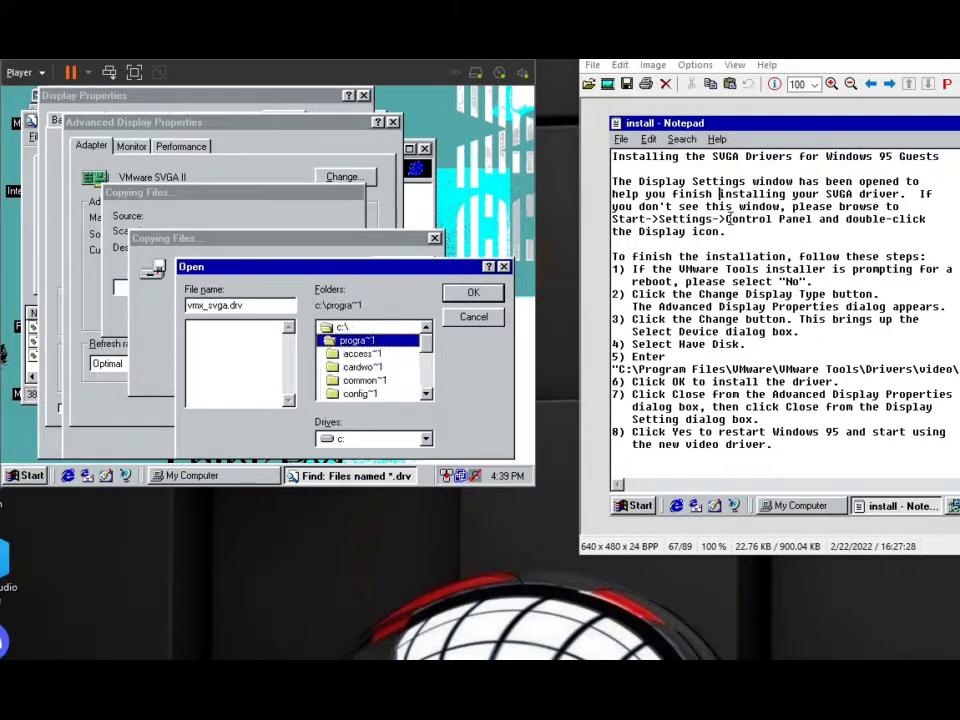
Copy vmx_svga.drv from the vmware\vmware~1\drivers\video folder to finish the driver installation, and restart Windows.
left_click_drag(426, 344, 423, 378)
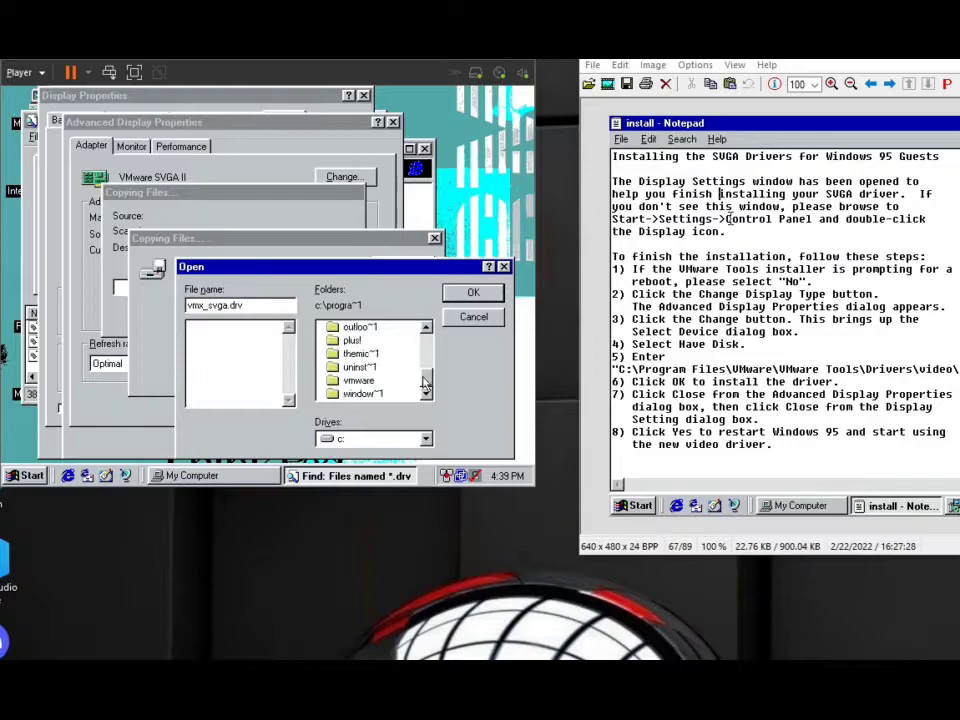
double_click(386, 381)
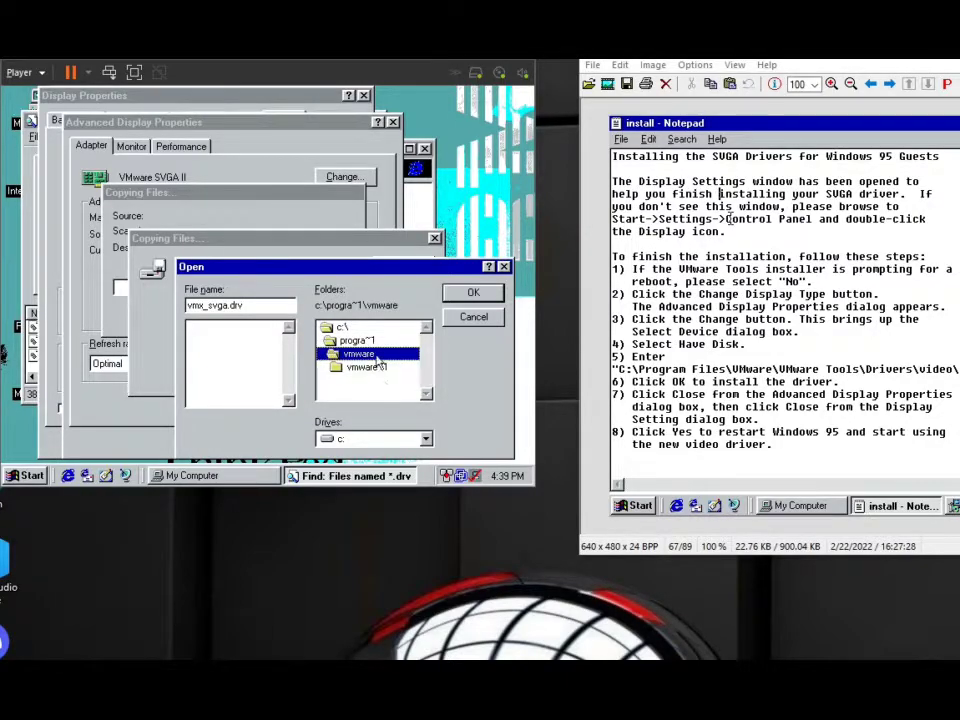
double_click(366, 367)
double_click(362, 380)
double_click(363, 393)
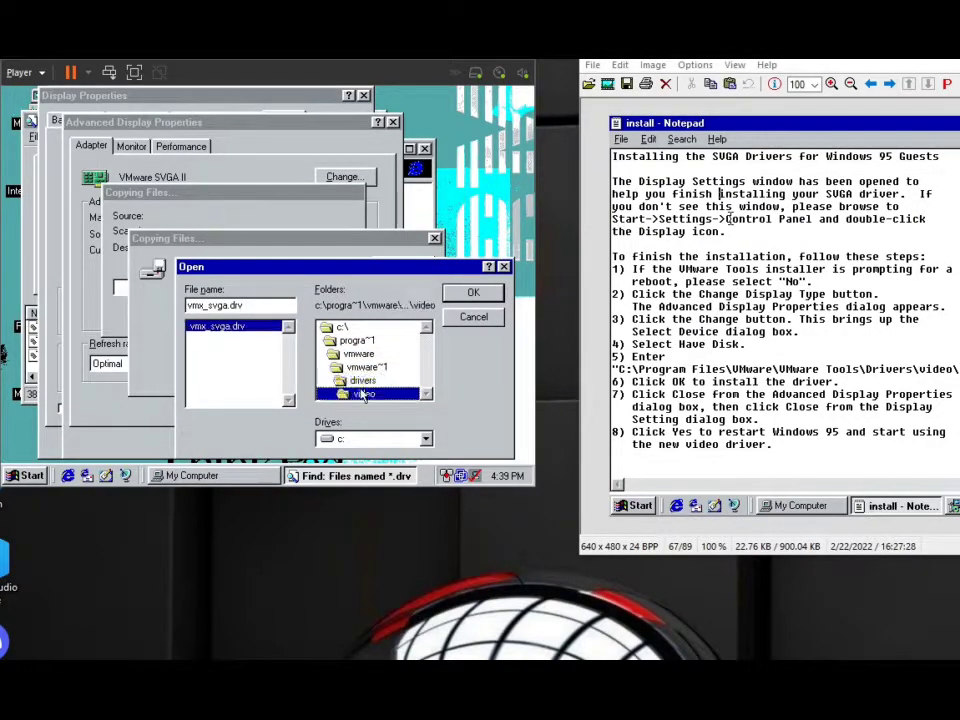
left_click(472, 292)
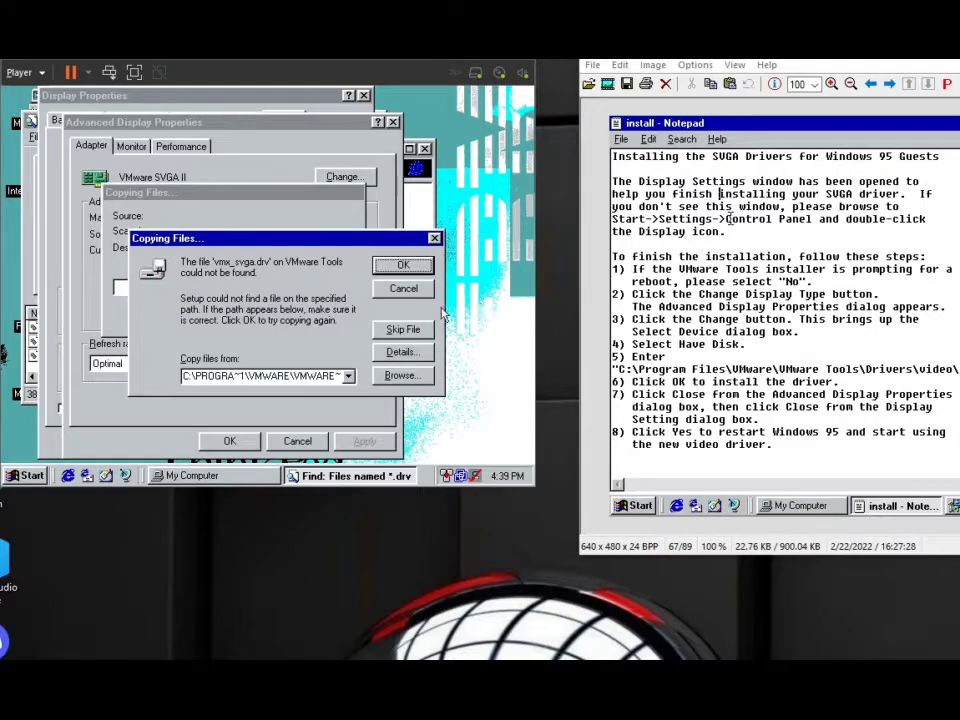
left_click(404, 268)
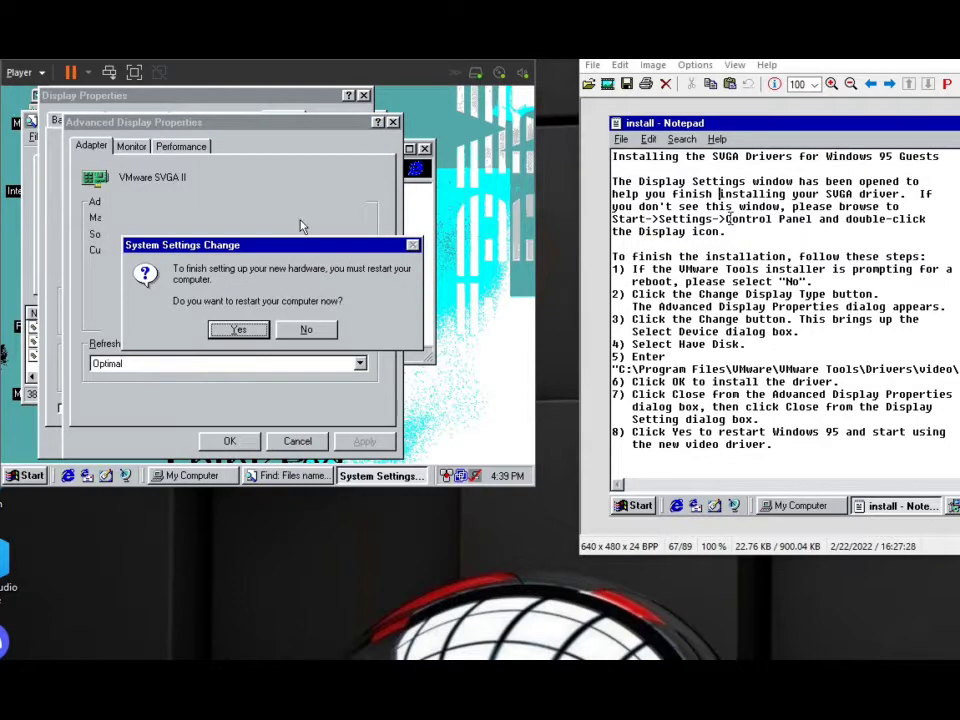
left_click(262, 331)
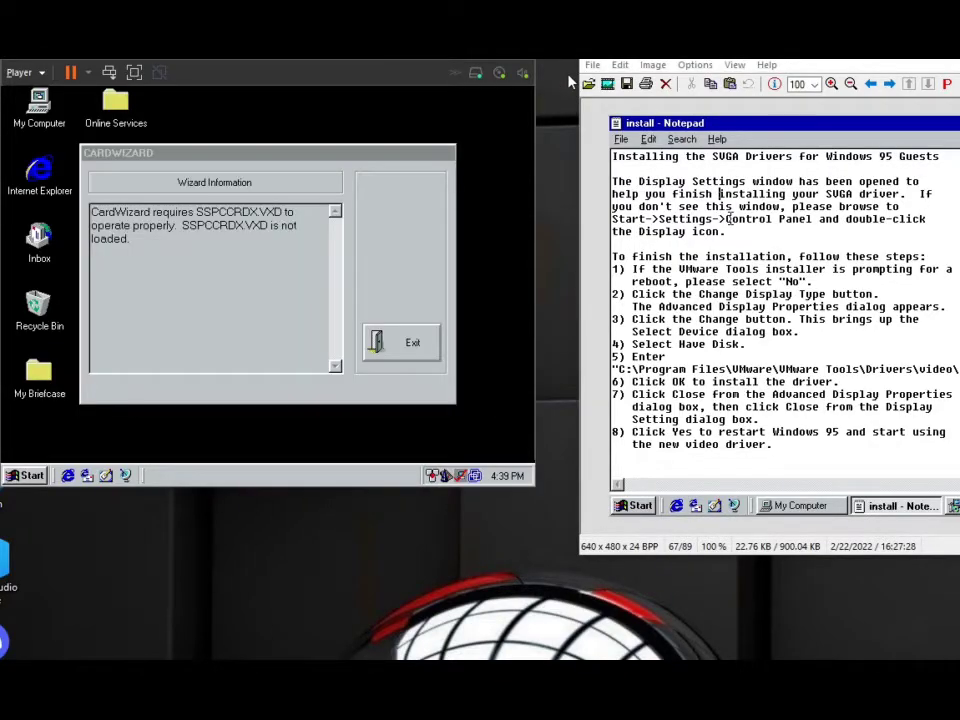
Reopen the desktop's display settings and set the desktop area to 1024 by 768 pixels.
right_click(540, 88)
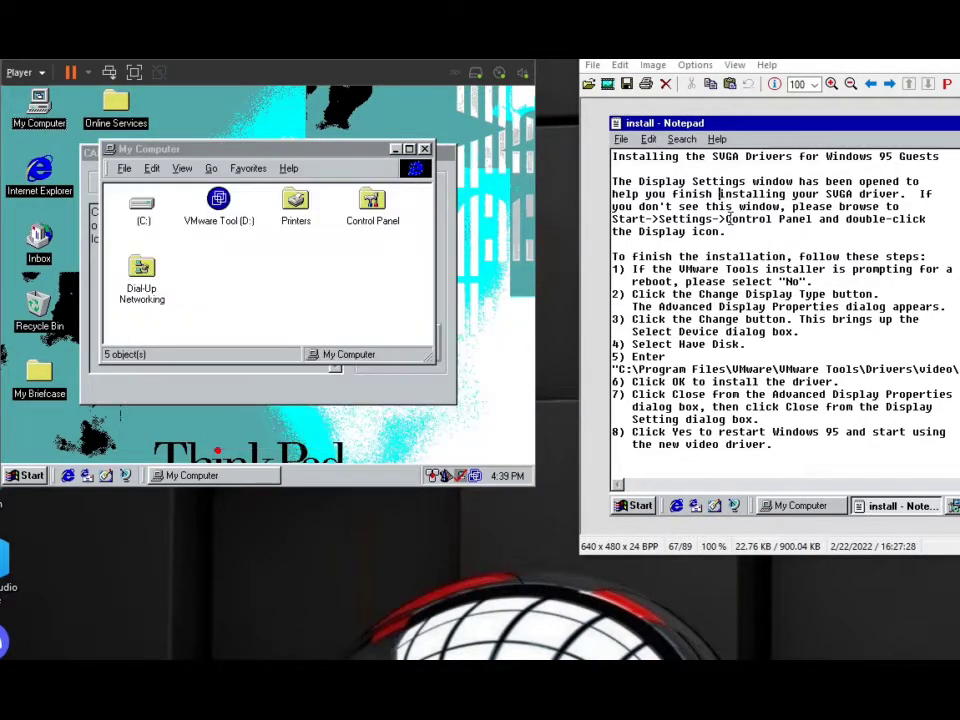
right_click(391, 440)
left_click(425, 476)
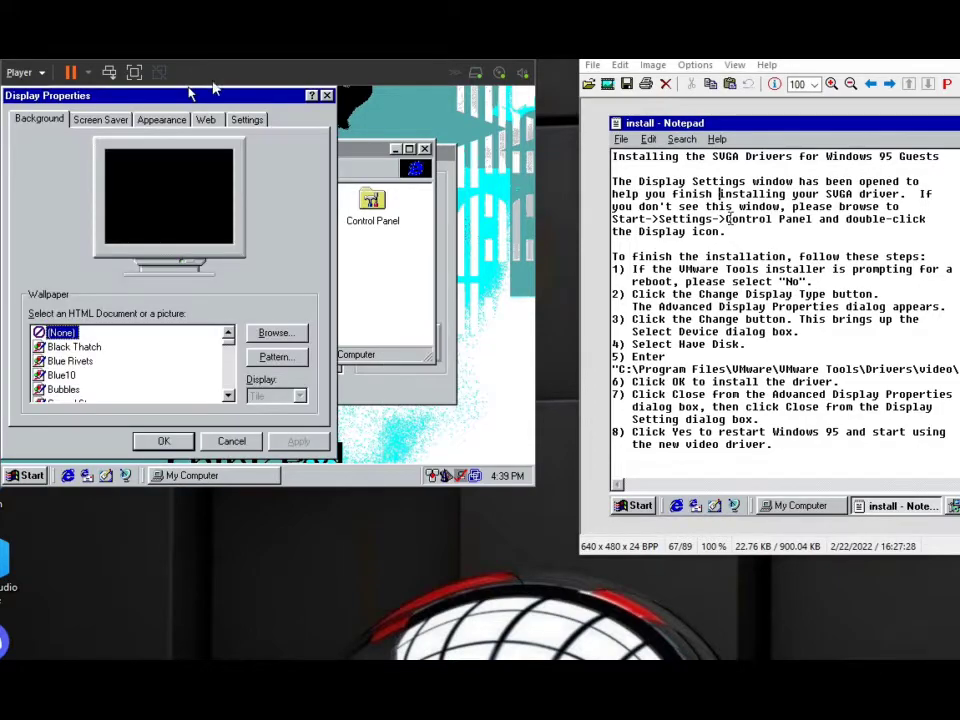
left_click(240, 120)
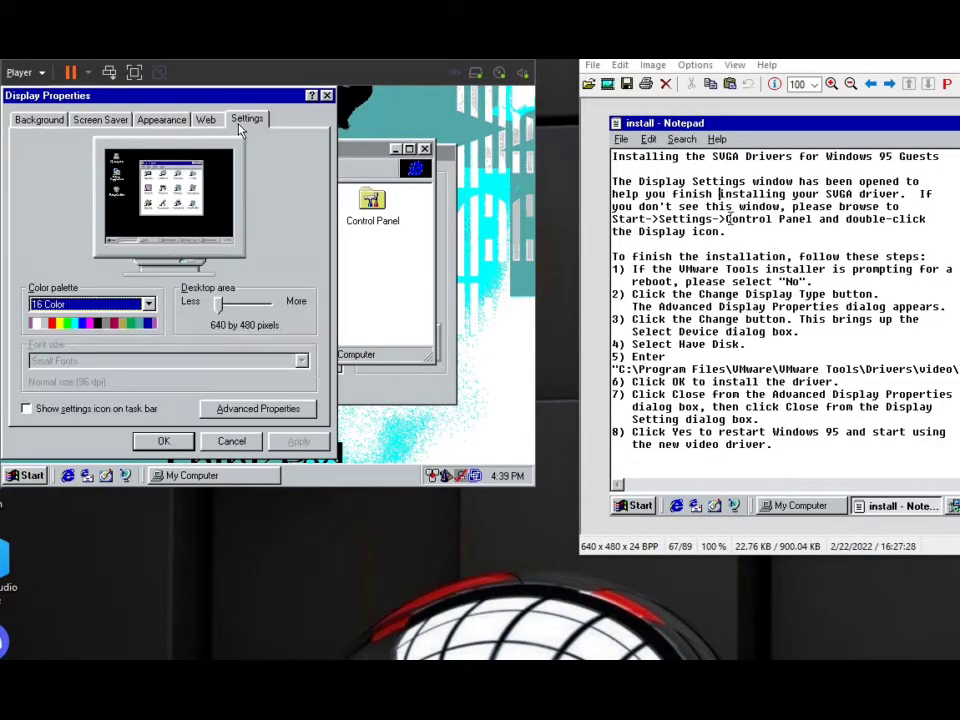
left_click(219, 314)
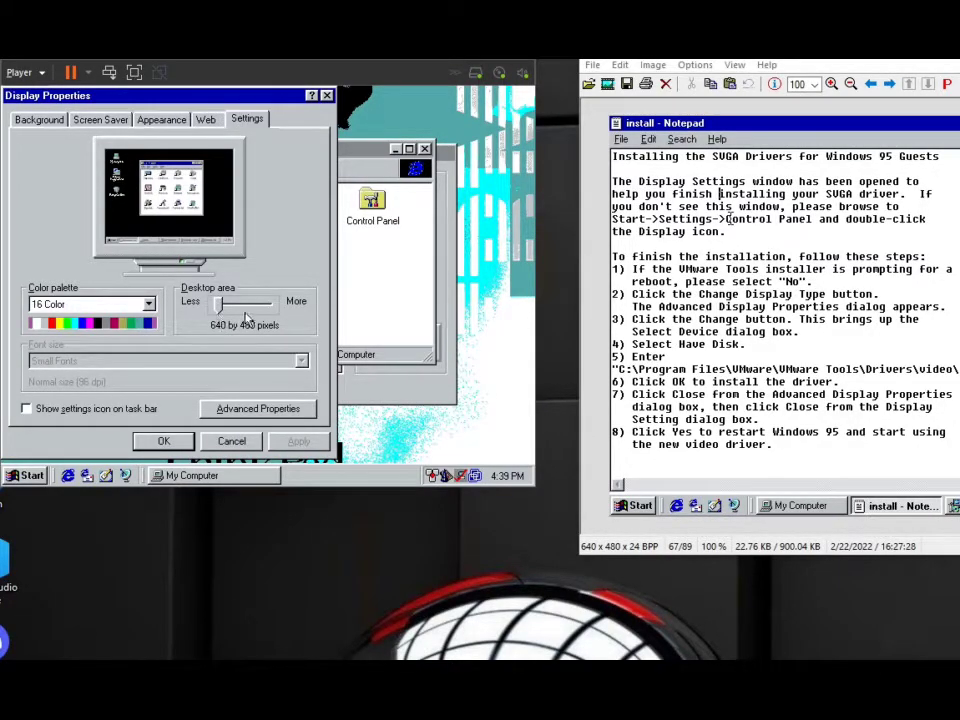
left_click_drag(222, 313, 272, 310)
Set the color palette to True Color (32 bit), apply the display settings and restart the computer.
left_click(146, 304)
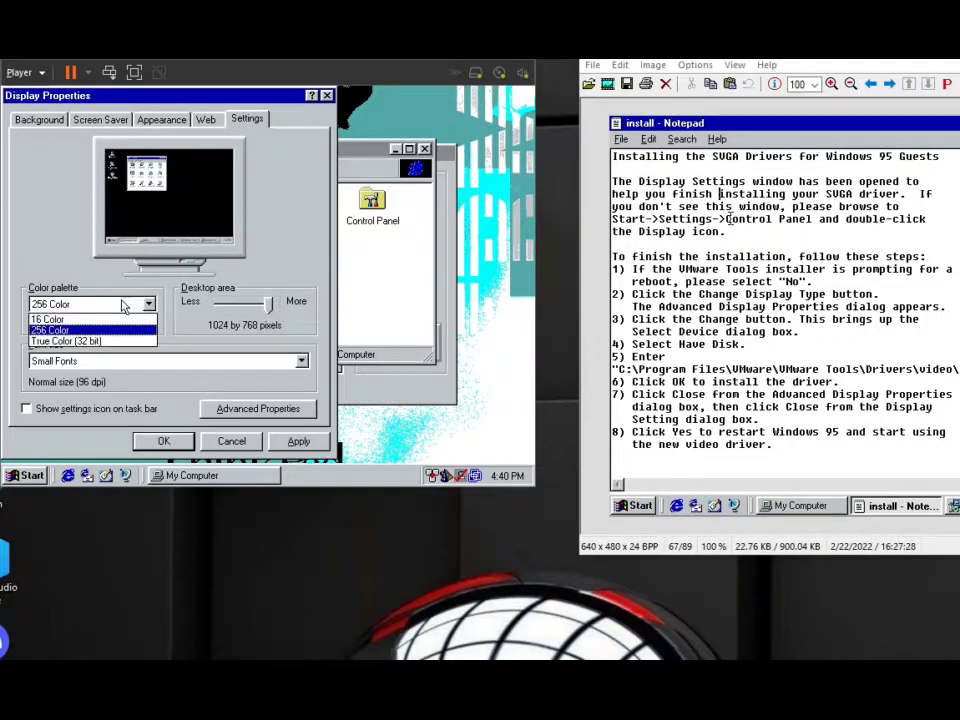
left_click(107, 342)
left_click(300, 446)
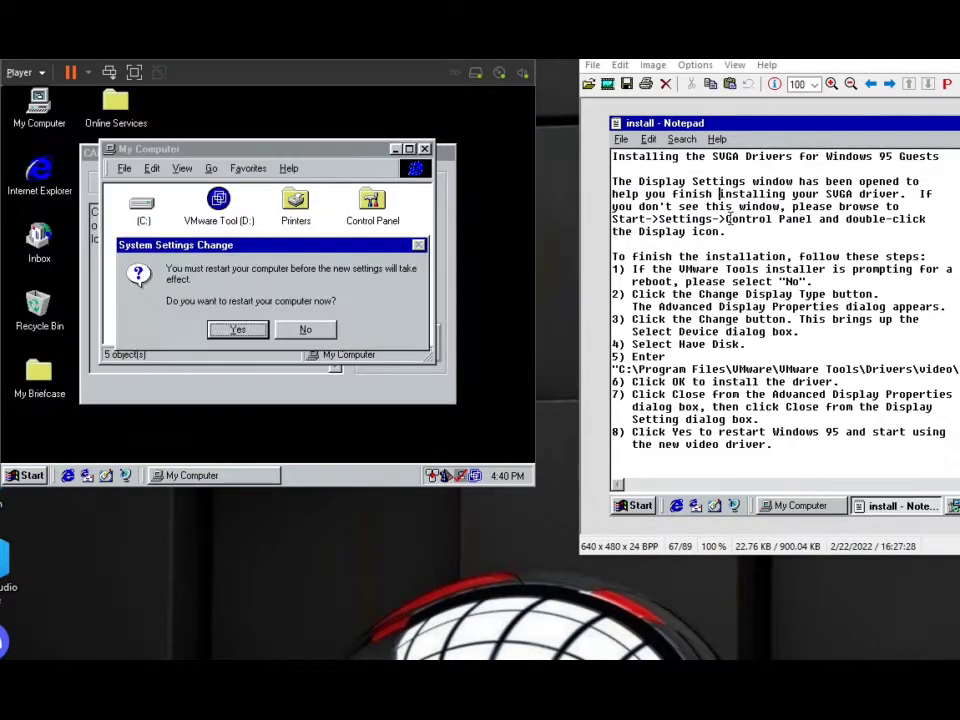
left_click(238, 329)
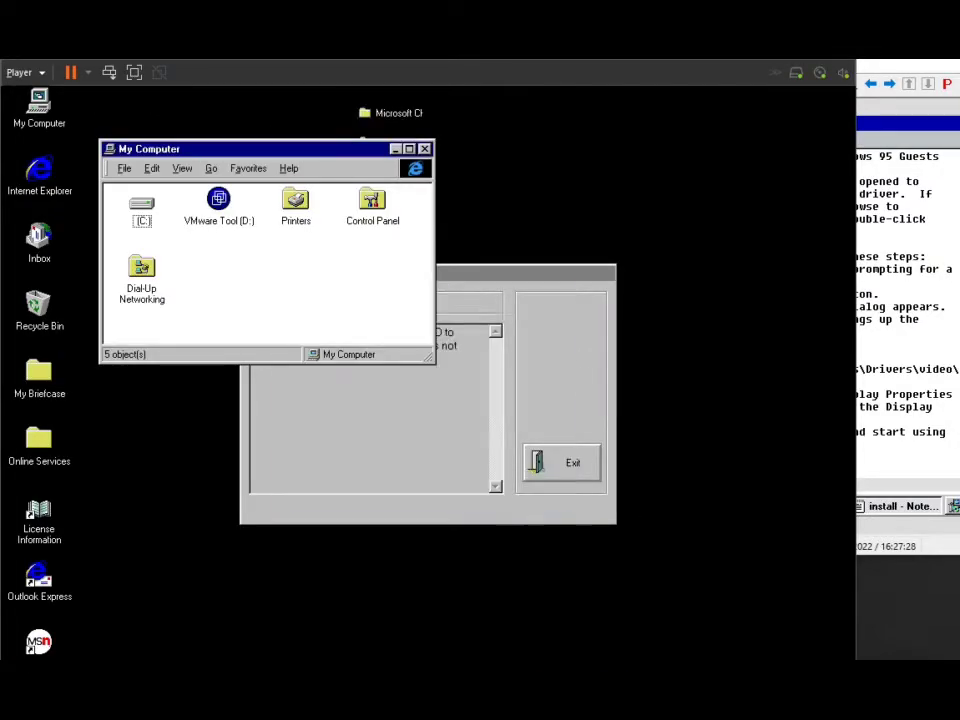
Disconnect the VMware Tools disc from the virtual machine's CD drive.
left_click(817, 79)
left_click(850, 89)
Look through the list of all standard monitor models in the advanced display properties, and cancel out of the display settings.
right_click(658, 296)
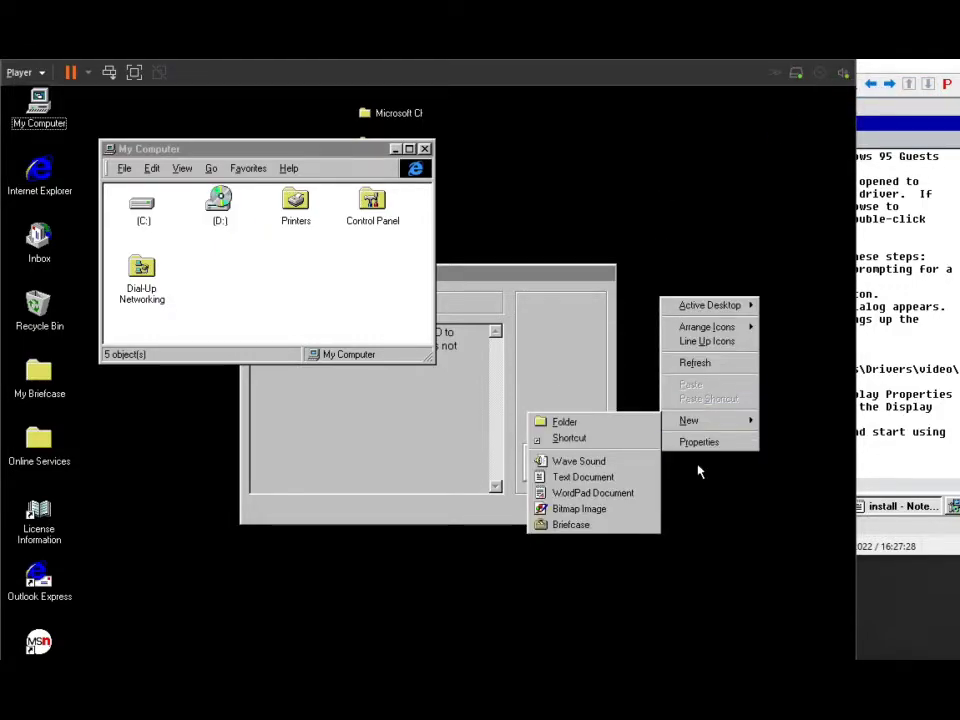
left_click(698, 441)
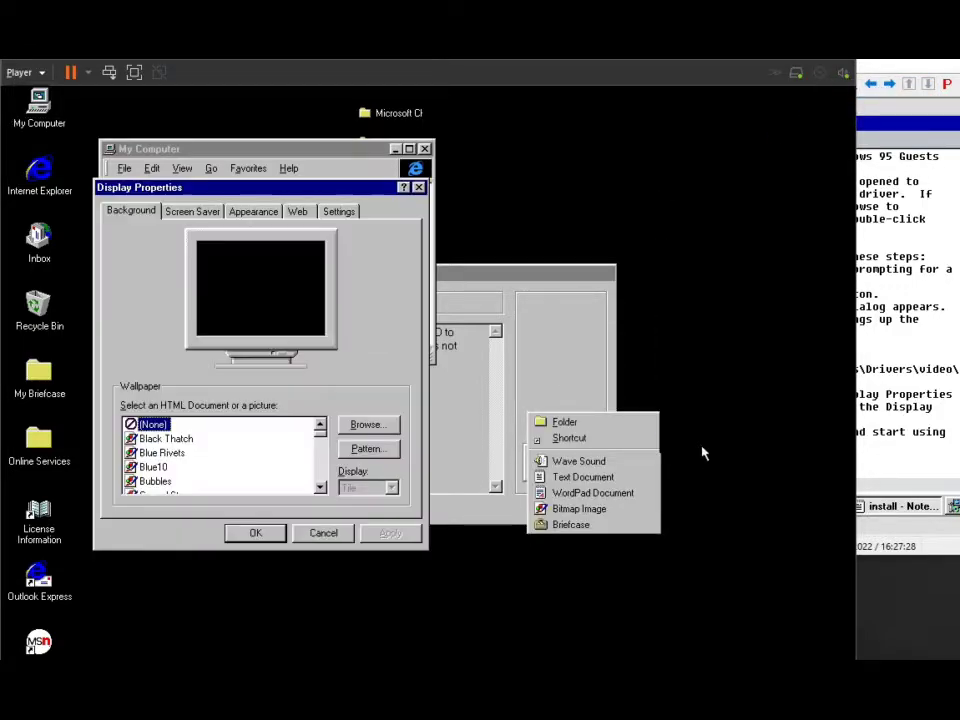
left_click(338, 212)
left_click(350, 499)
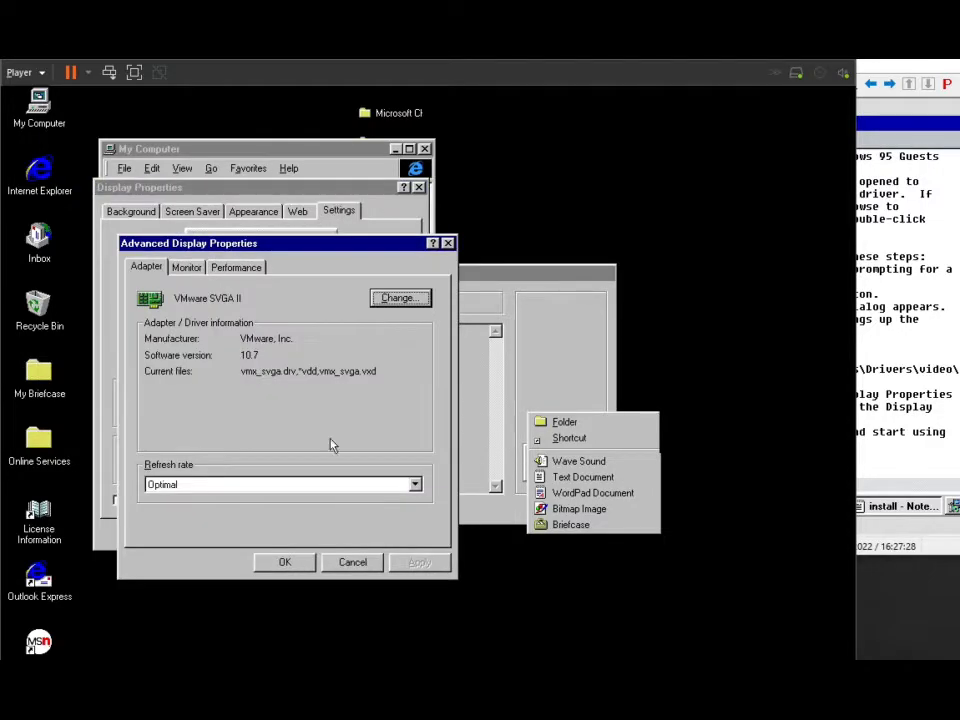
left_click(187, 267)
left_click(377, 298)
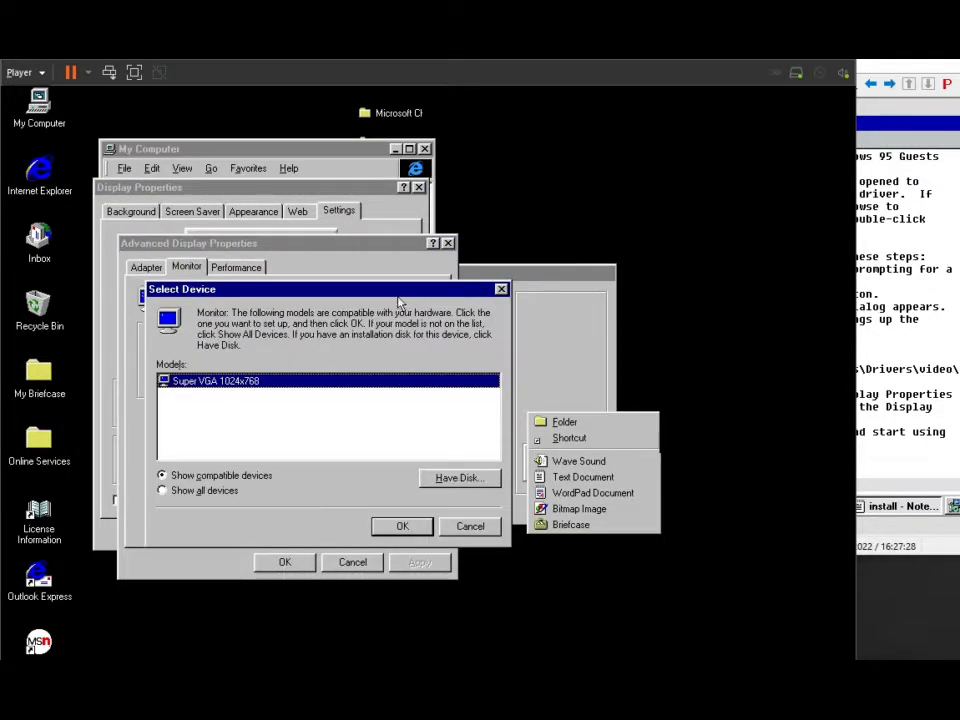
left_click(222, 490)
scroll(490, 430, "down", 1)
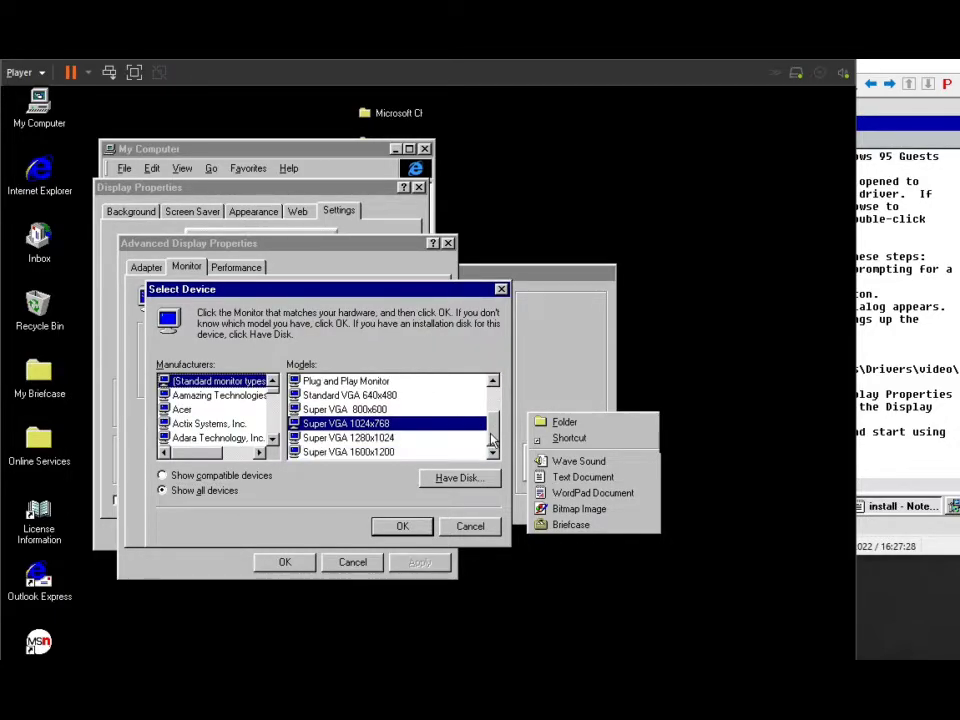
scroll(492, 430, "up", 2)
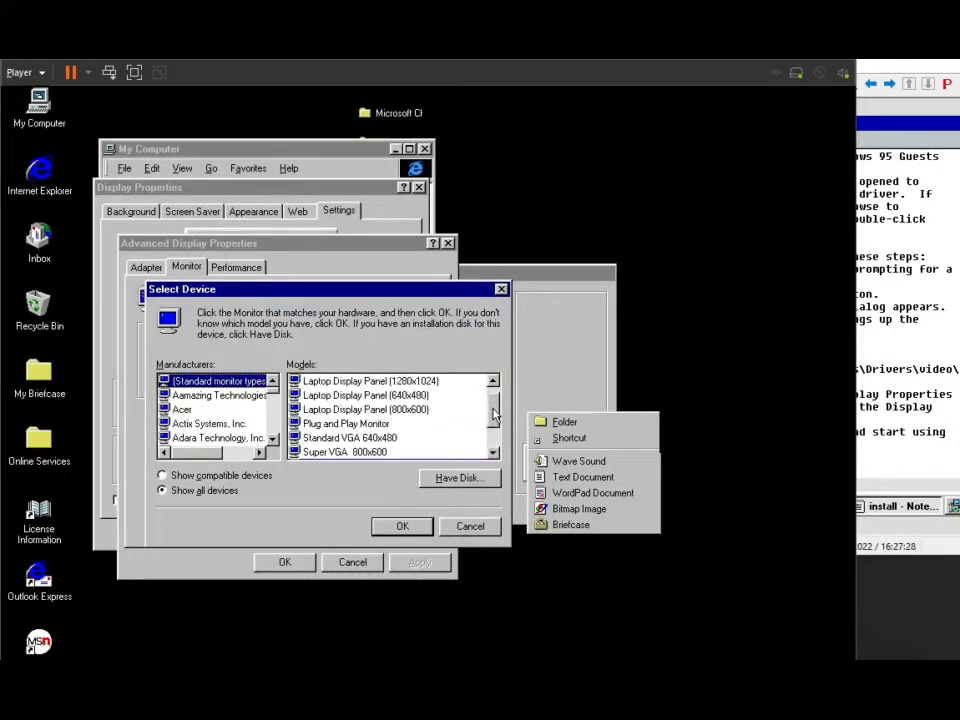
left_click(468, 524)
left_click(352, 563)
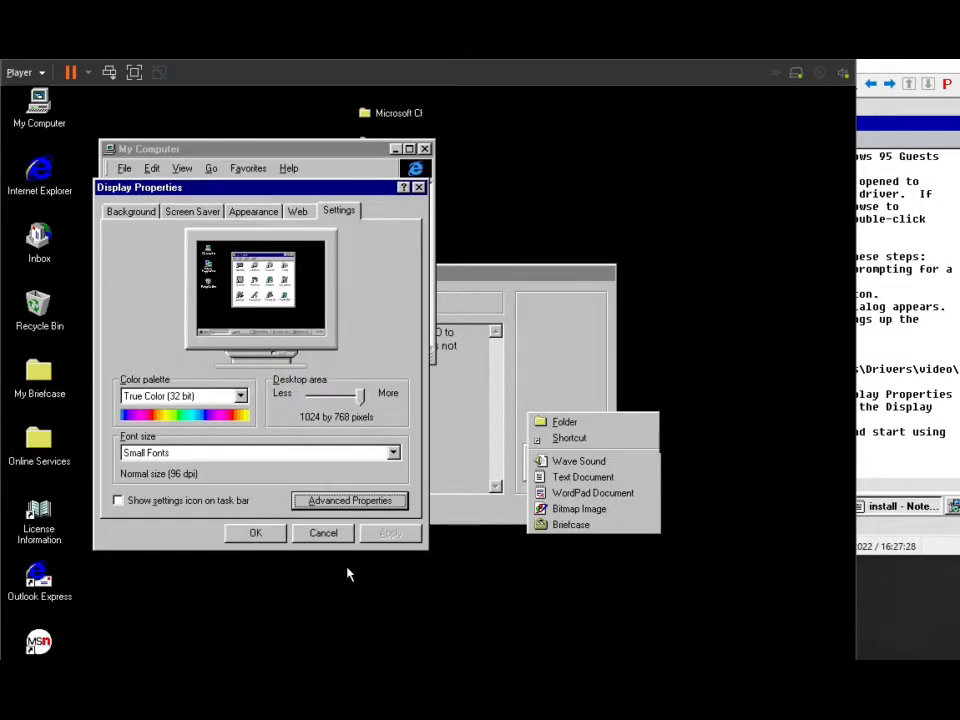
left_click(325, 532)
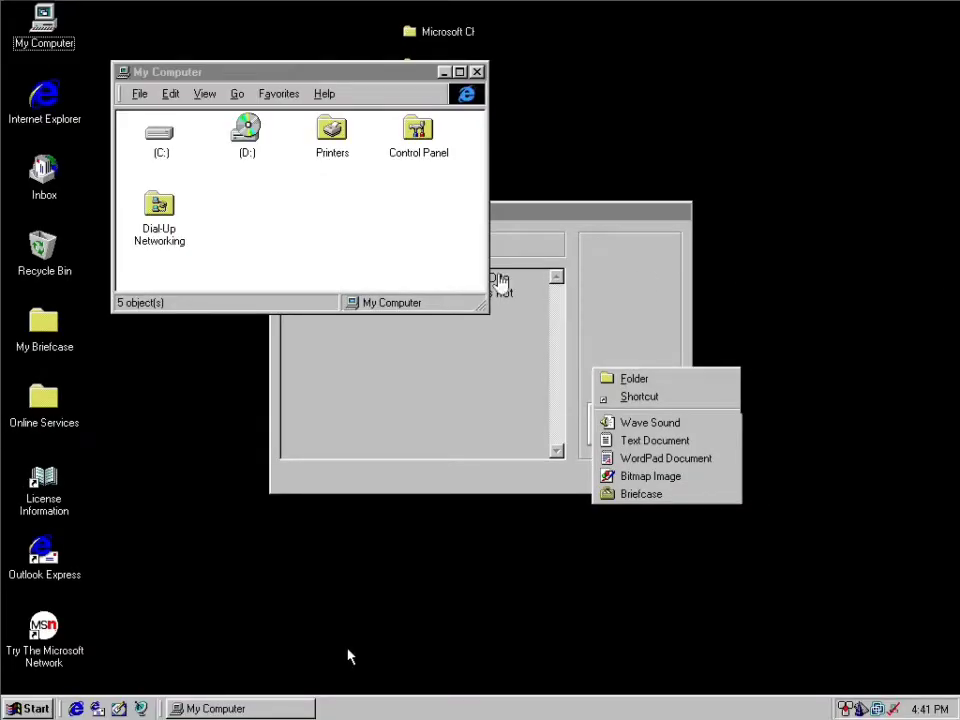
Bring the CardWizard information window to the front and exit it.
left_click(476, 346)
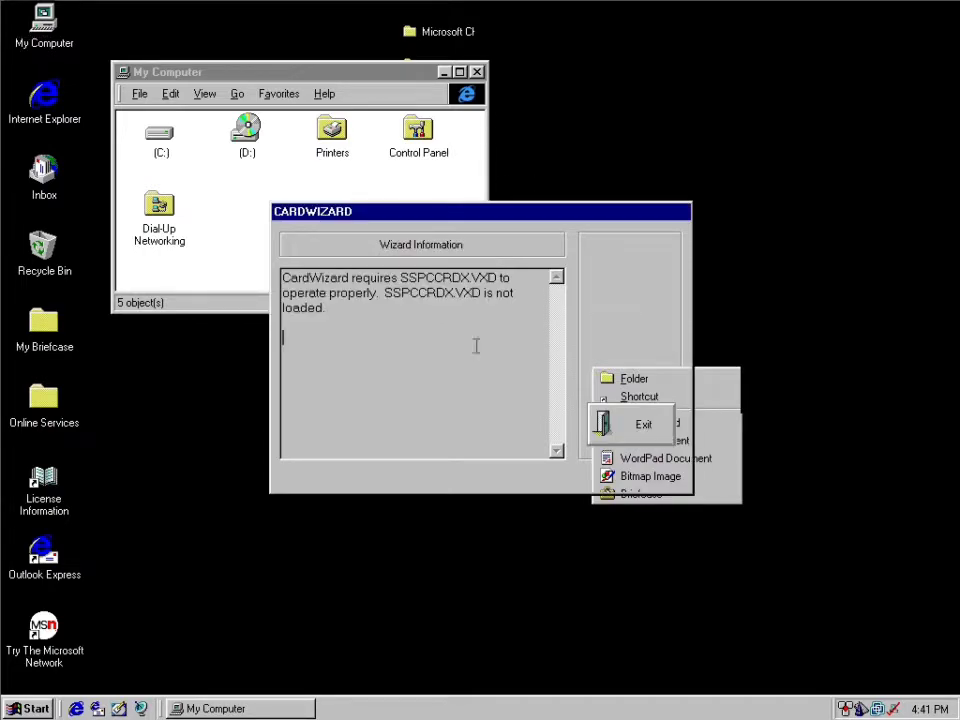
left_click(580, 508)
left_click(484, 211)
left_click(463, 199)
left_click(531, 220)
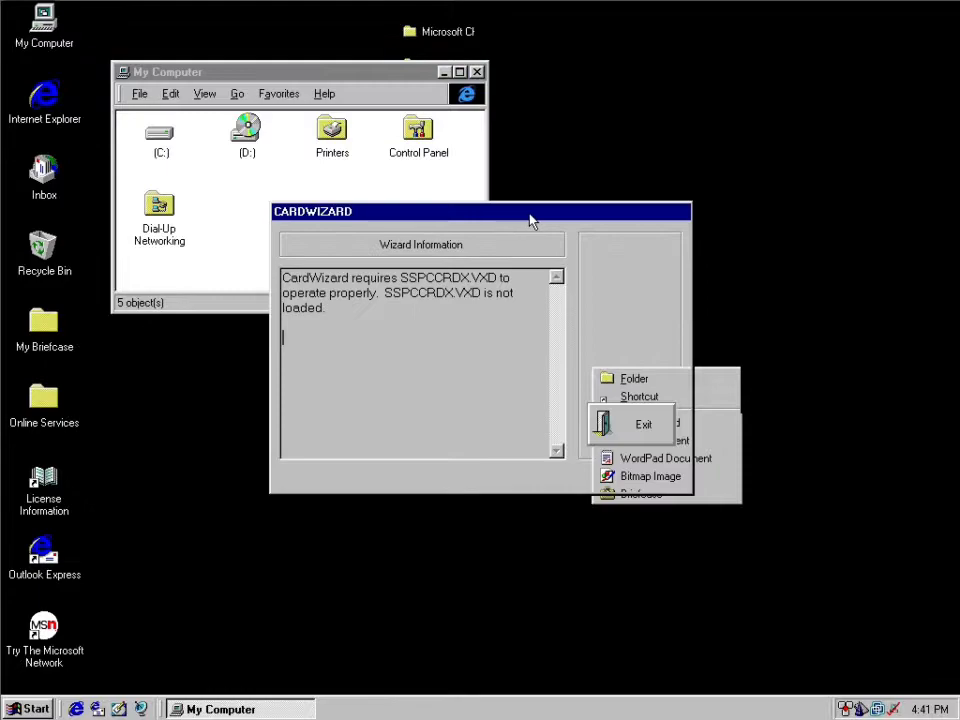
double_click(408, 289)
left_click(408, 289)
left_click(598, 411)
Open the desktop's display properties and apply the Blue10 wallpaper with the Center display option.
right_click(531, 433)
right_click(442, 533)
right_click(364, 387)
right_click(305, 344)
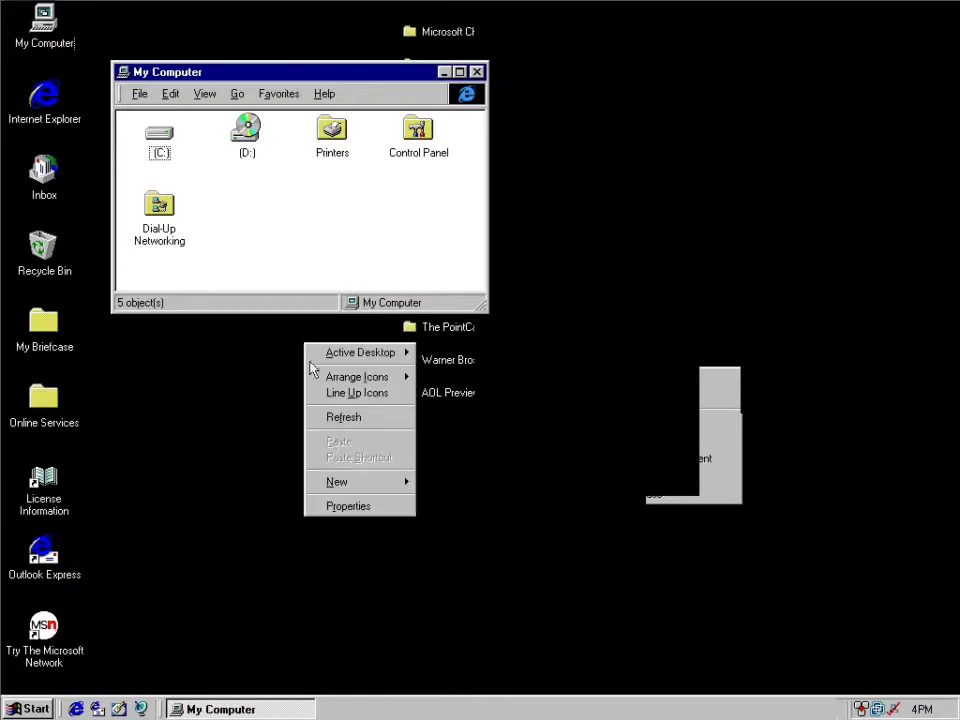
left_click(343, 507)
left_click(236, 491)
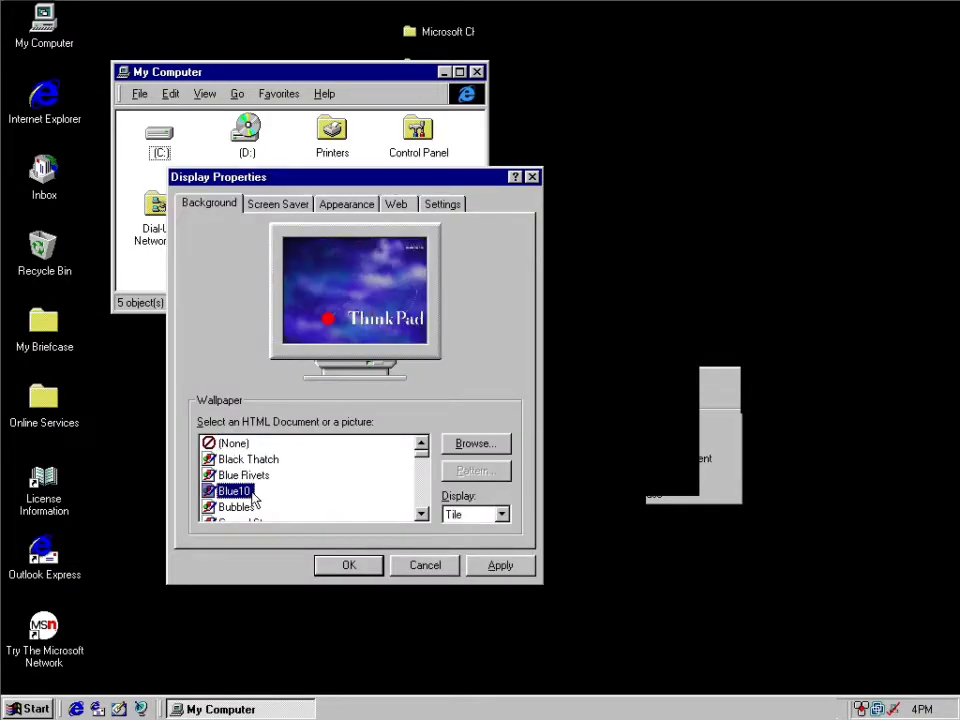
left_click(480, 514)
left_click(462, 531)
left_click(474, 514)
left_click(470, 532)
left_click(500, 565)
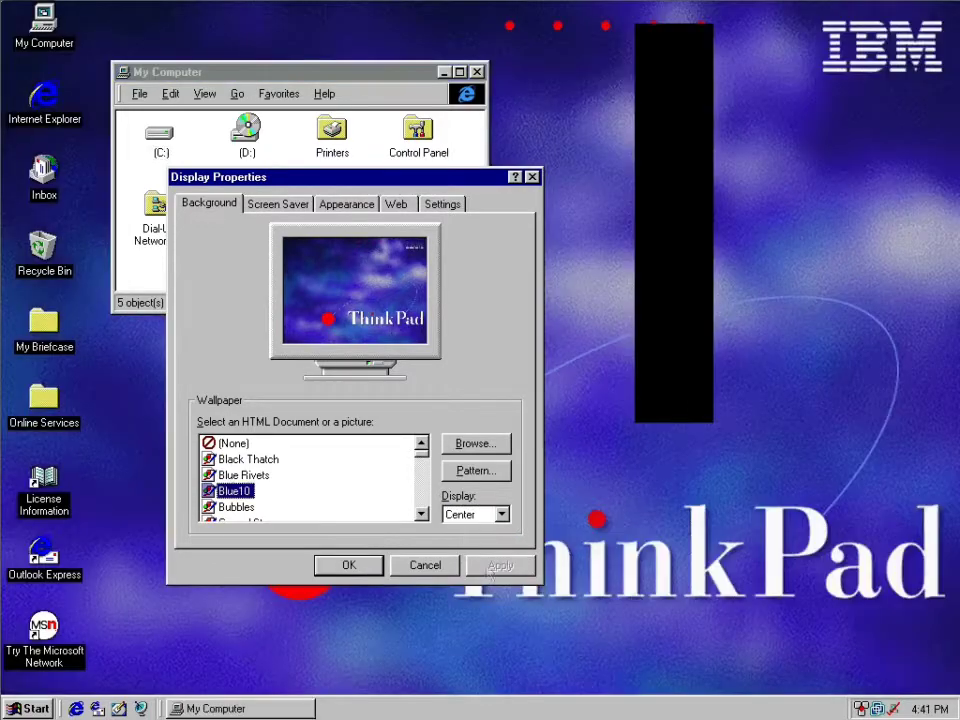
Move the channel bar to the desktop's right edge and return the Microsoft Channel Guide folder to the end of its list.
left_click_drag(411, 188, 481, 279)
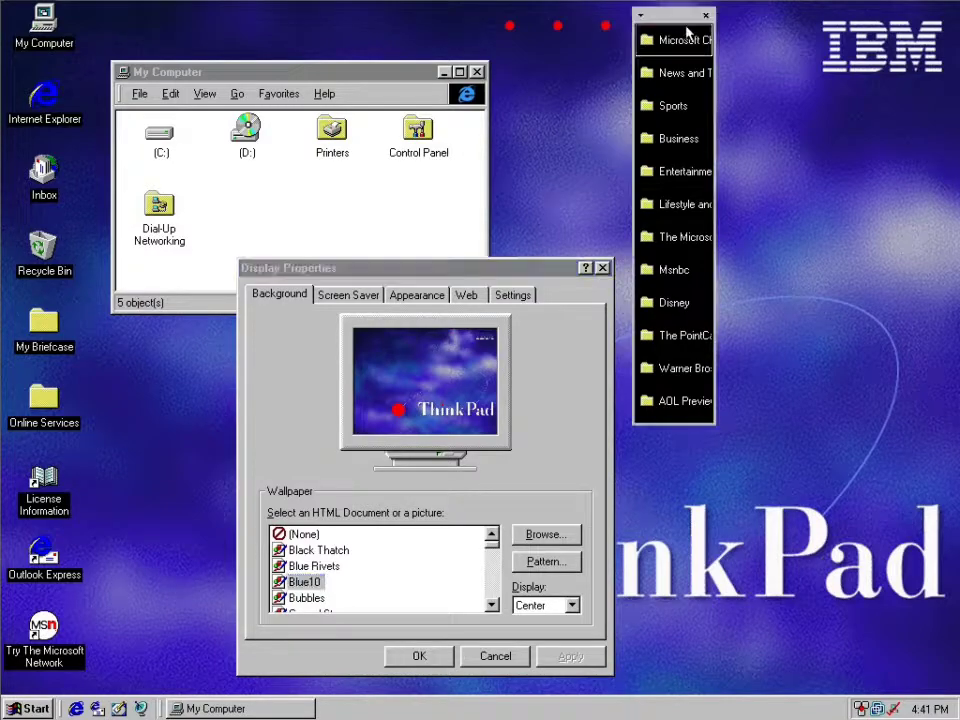
left_click_drag(685, 20, 893, 52)
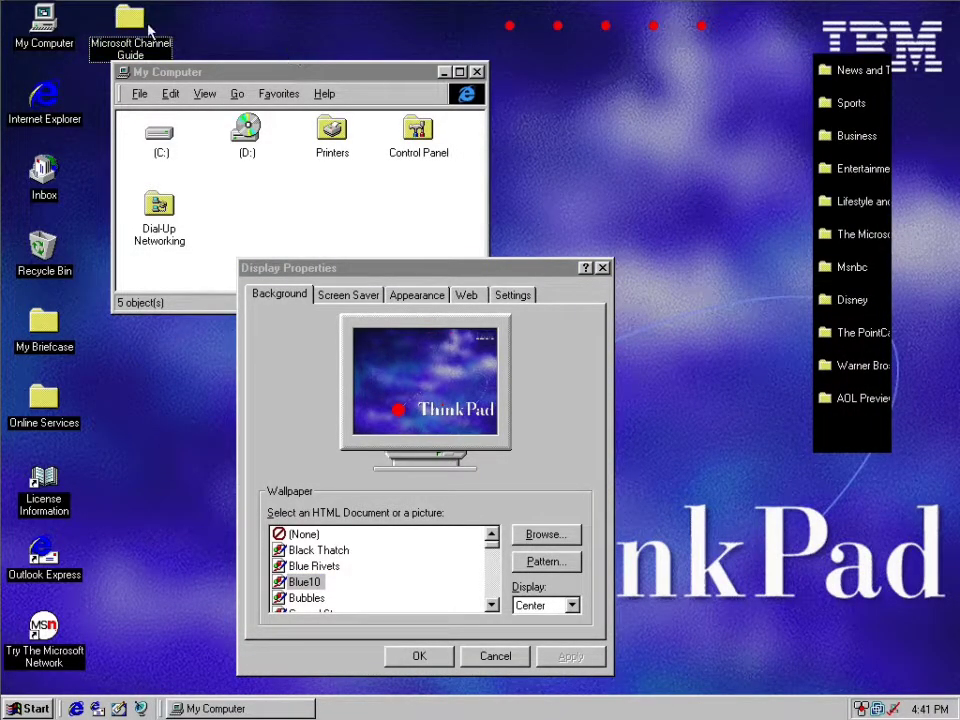
left_click_drag(116, 25, 771, 432)
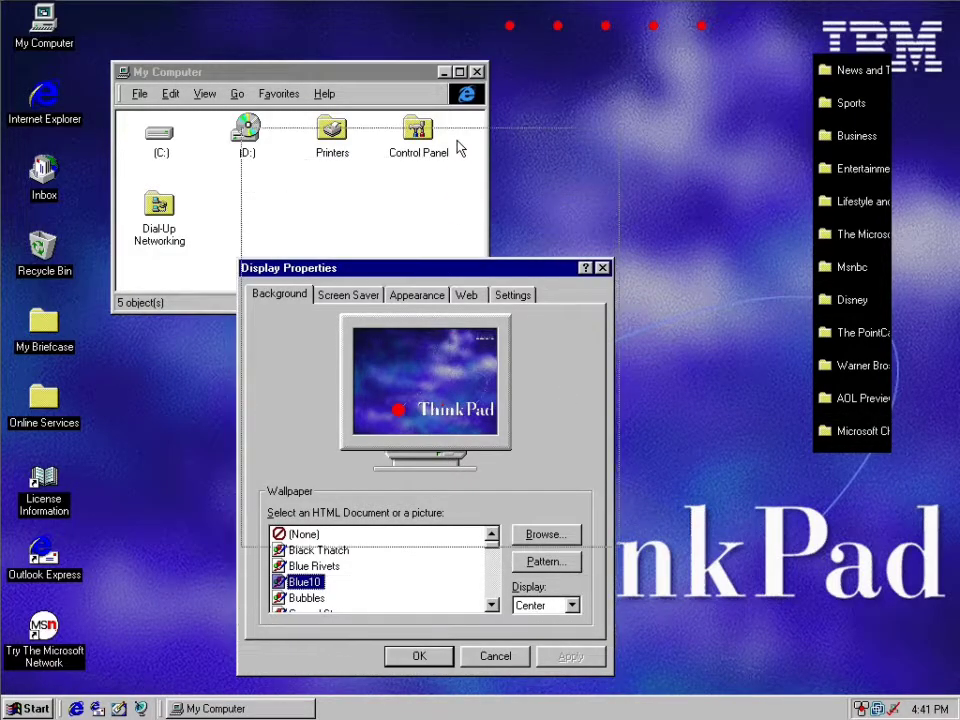
Apply the Ibm1024r wallpaper to the desktop.
left_click(496, 476)
left_click(496, 476)
left_click(496, 476)
left_click(496, 476)
left_click(496, 476)
left_click(496, 476)
left_click(496, 476)
left_click(496, 476)
left_click(496, 476)
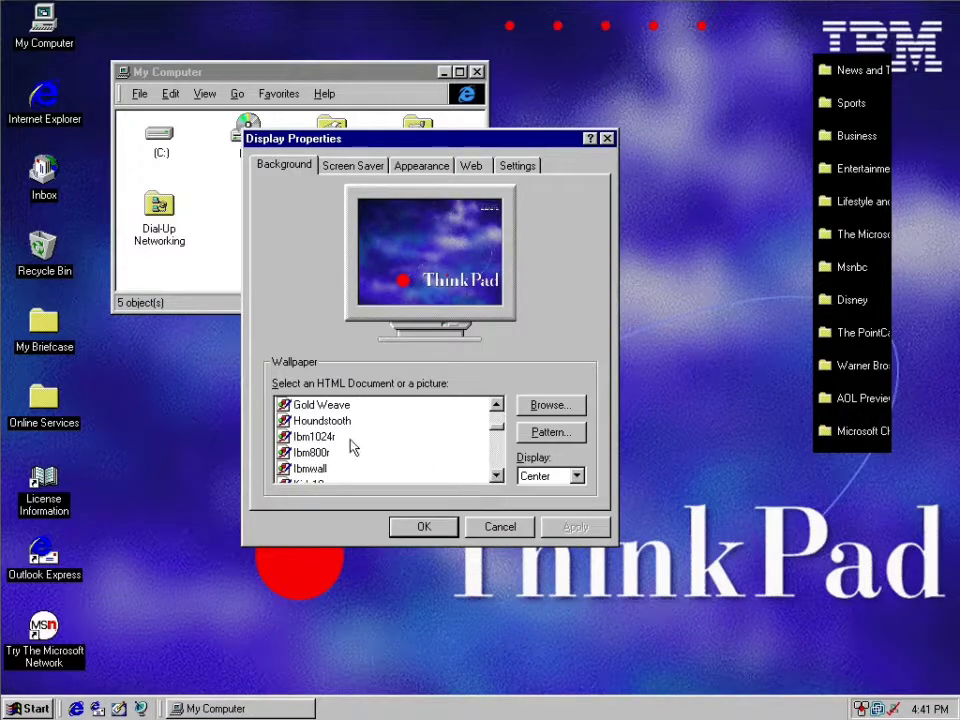
left_click(310, 453)
left_click(312, 437)
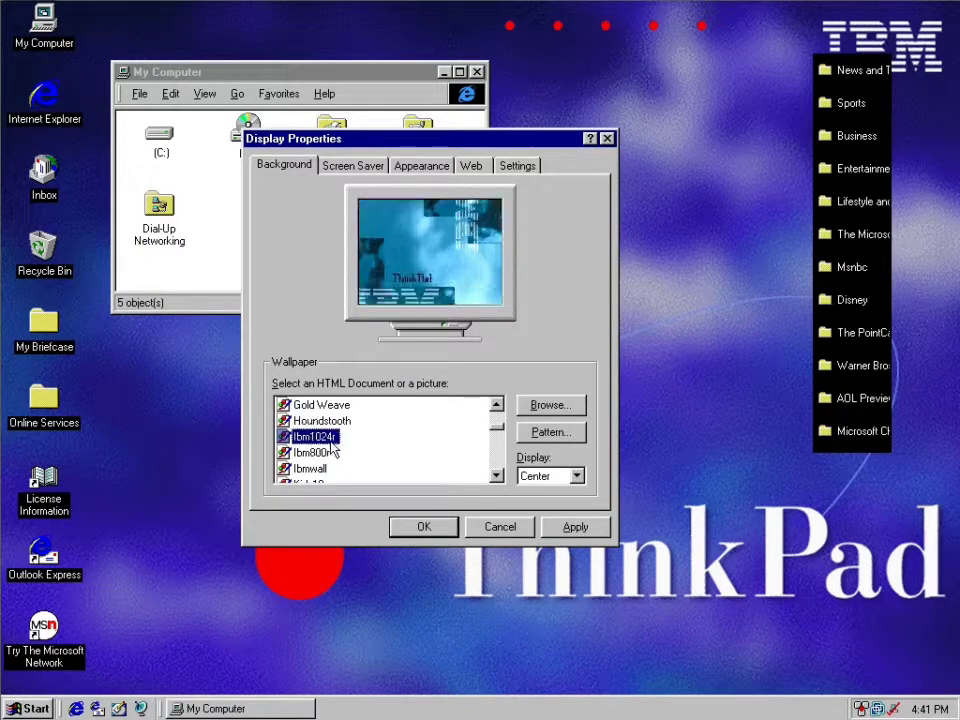
left_click(575, 526)
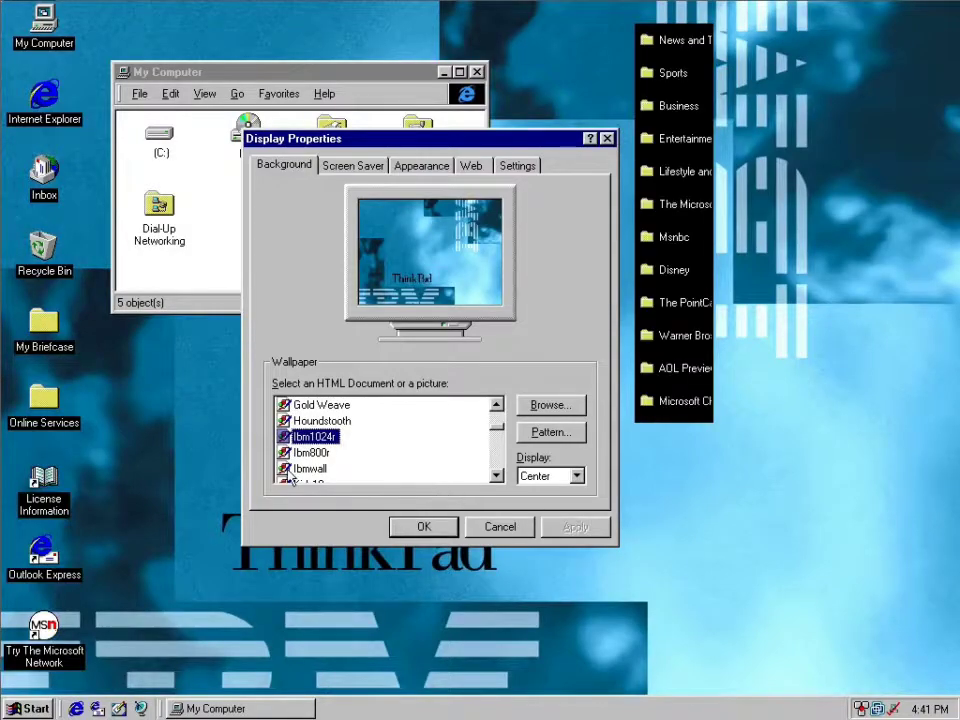
Close the channel bar and the My Computer window, and move the display properties dialog aside to uncover the wallpaper.
left_click_drag(367, 147, 395, 143)
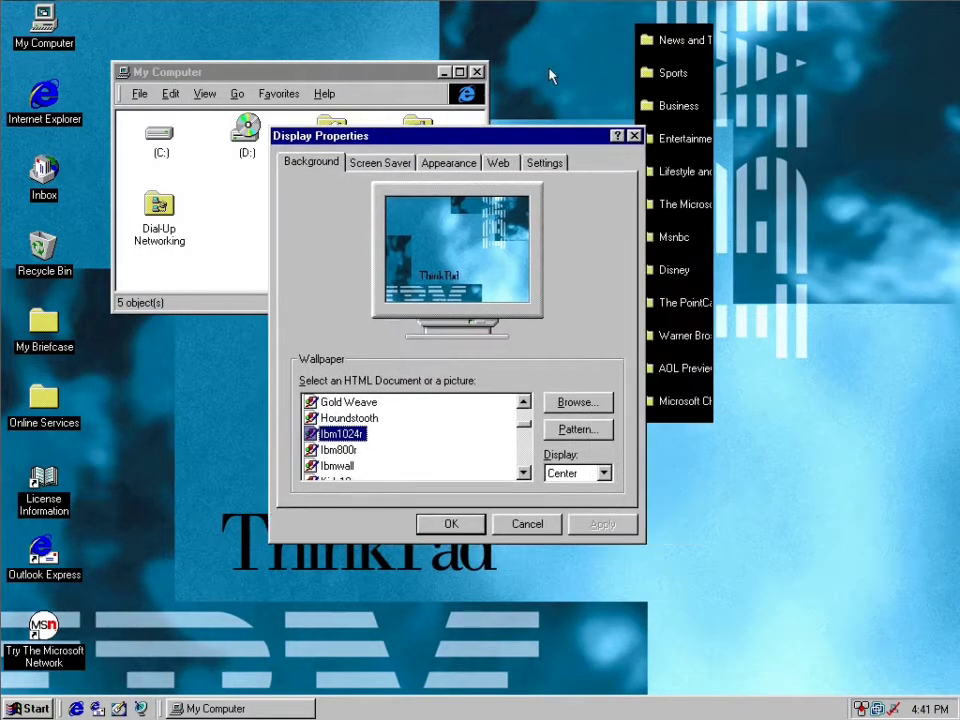
right_click(695, 25)
right_click(682, 42)
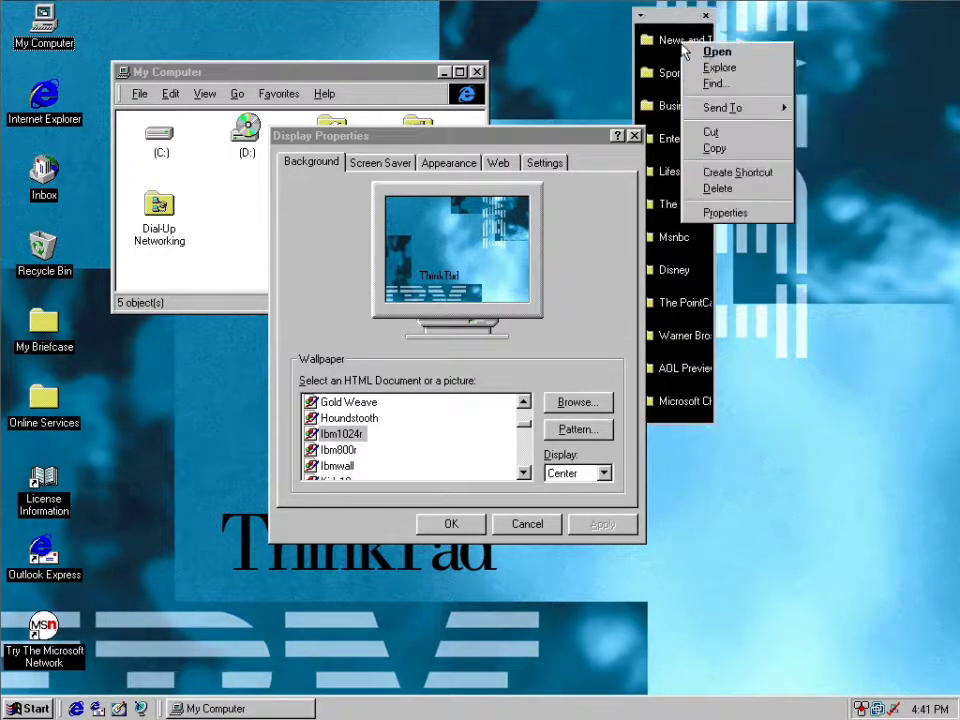
left_click(707, 15)
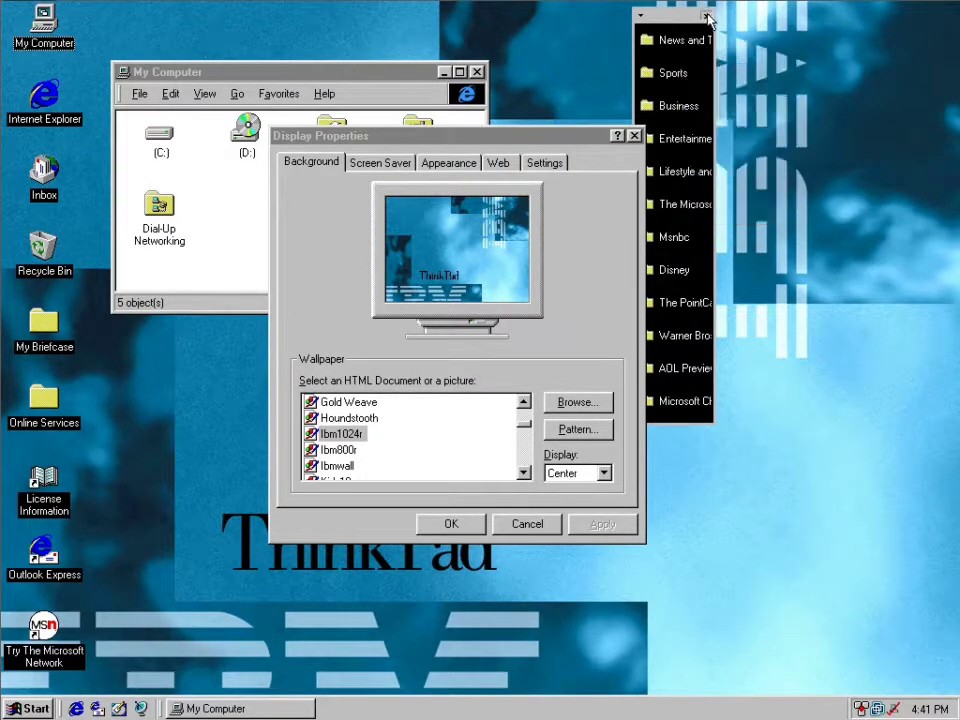
left_click(707, 15)
left_click(478, 72)
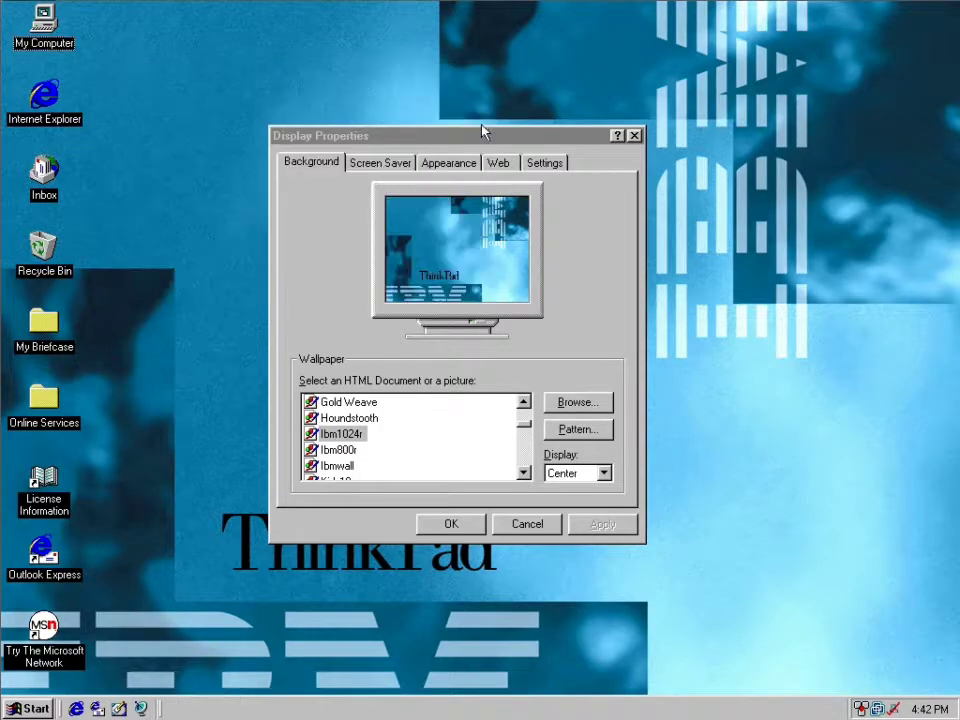
left_click_drag(481, 145, 288, 28)
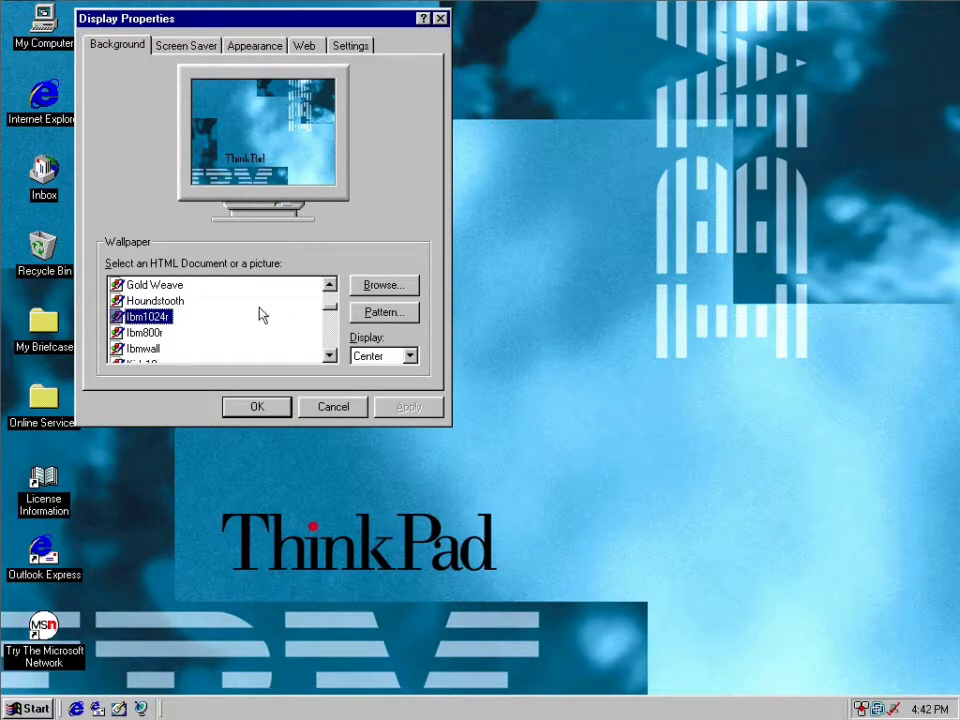
Apply the Ibmwall wallpaper with the Tile display option and close the channel bar.
left_click(143, 349)
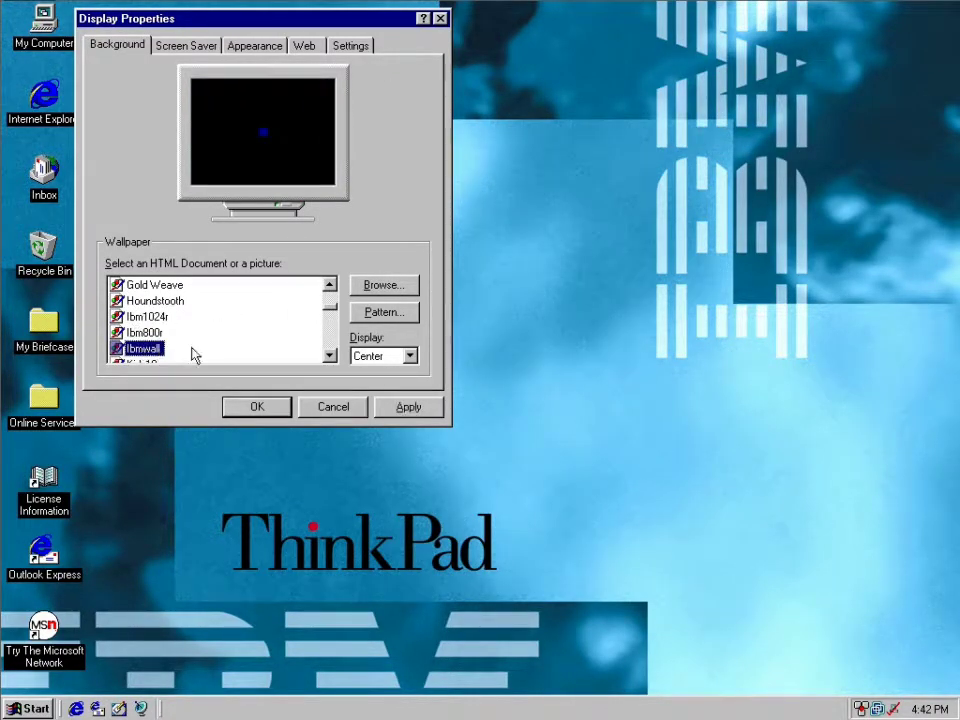
left_click(385, 356)
left_click(372, 384)
left_click(408, 407)
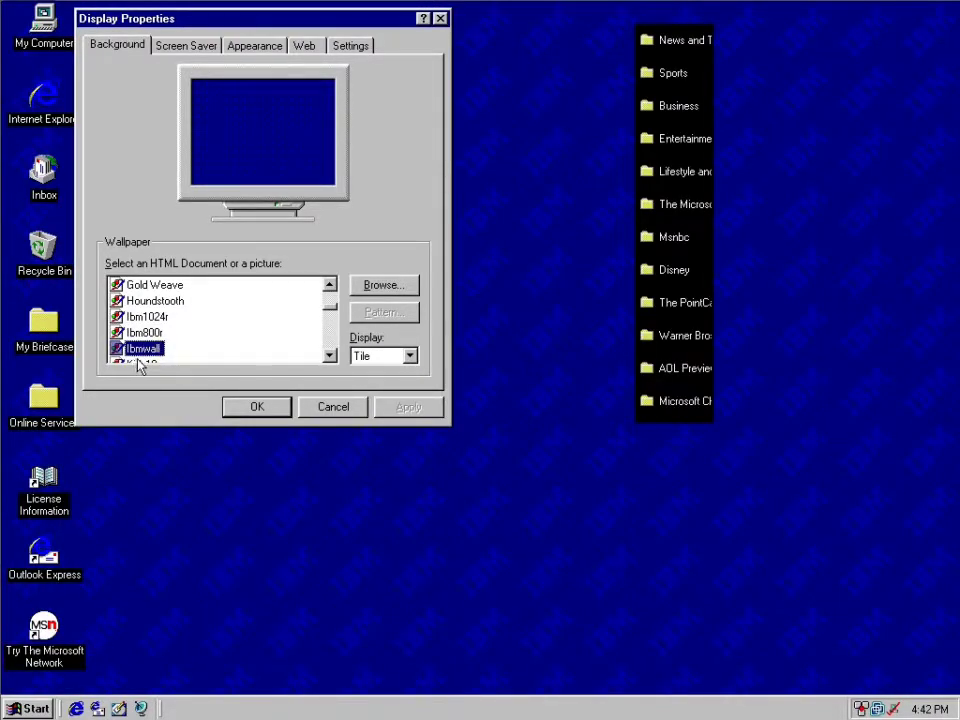
right_click(702, 26)
left_click(707, 15)
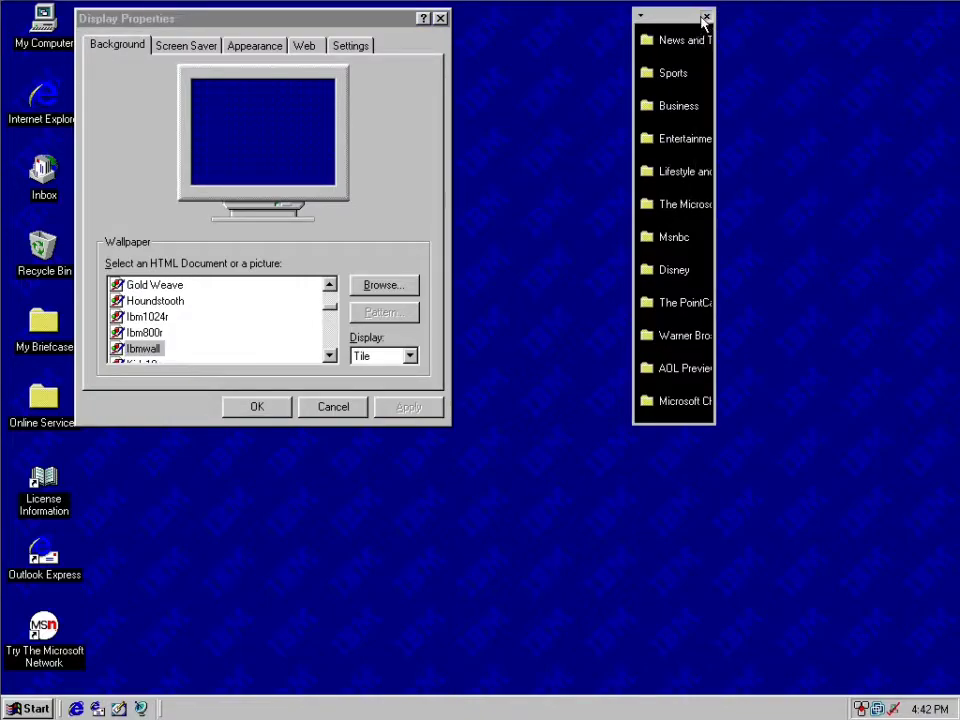
left_click(707, 15)
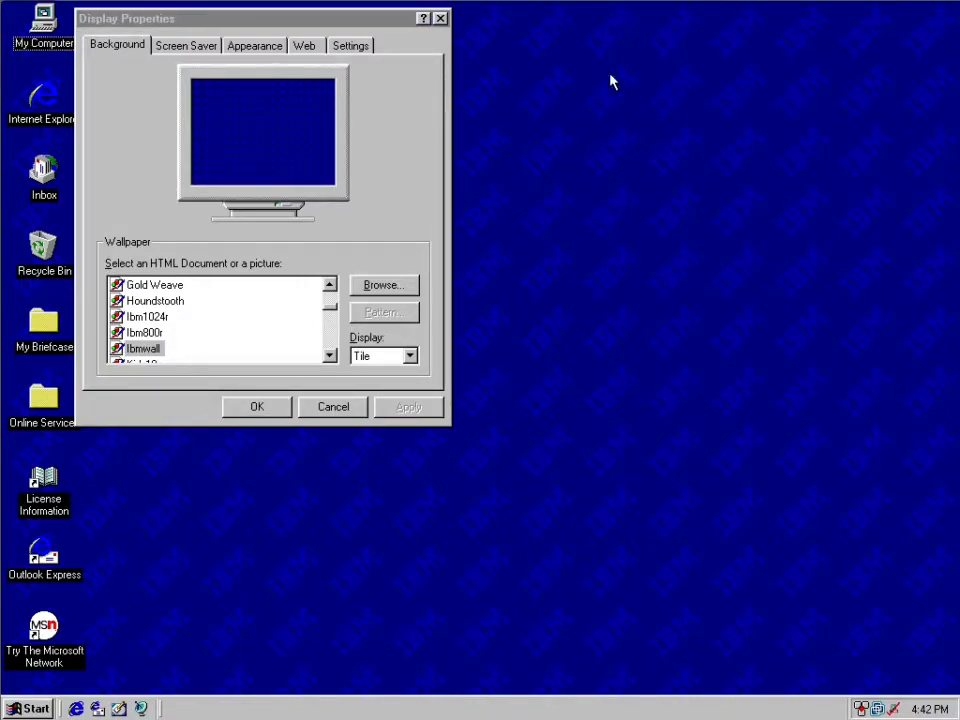
Apply the Kids10 wallpaper and shift the display properties dialog slightly down.
left_click(328, 356)
left_click(155, 350)
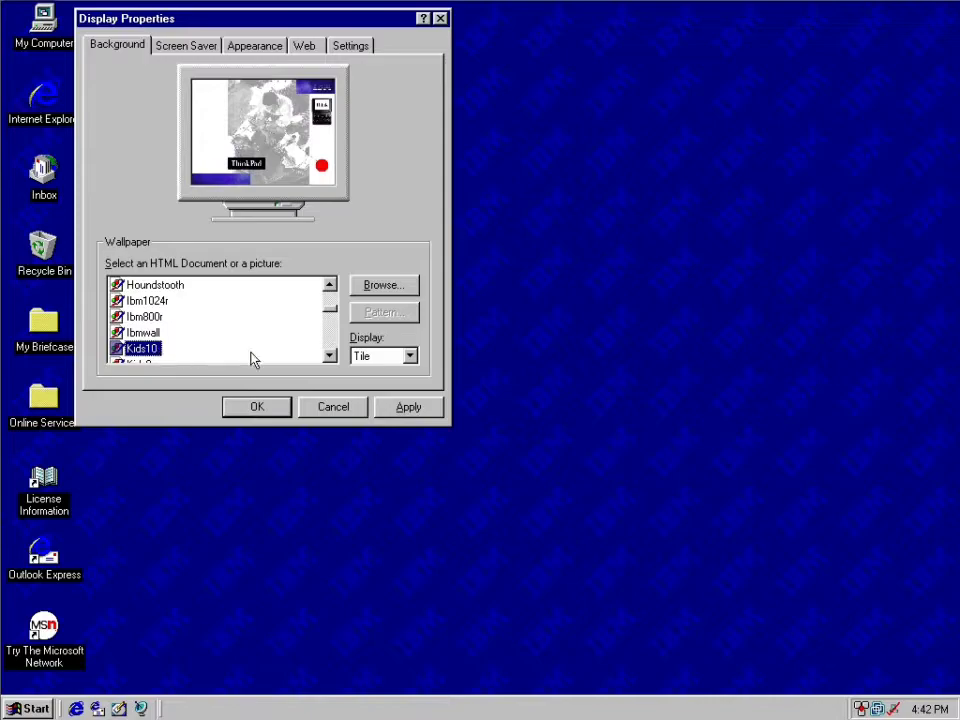
left_click(408, 407)
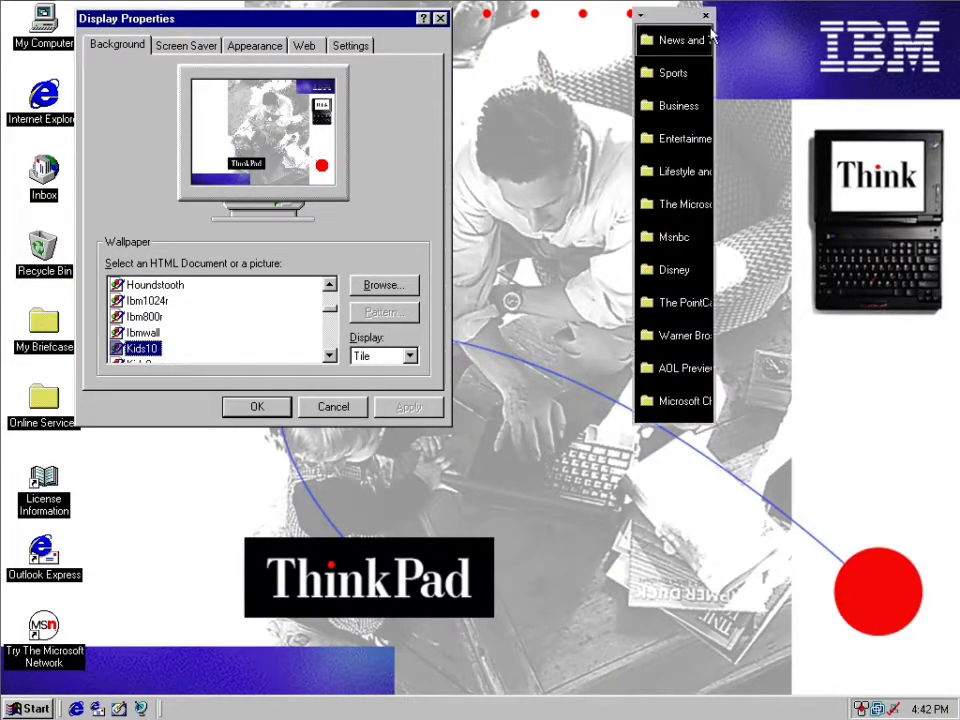
left_click_drag(351, 23, 349, 51)
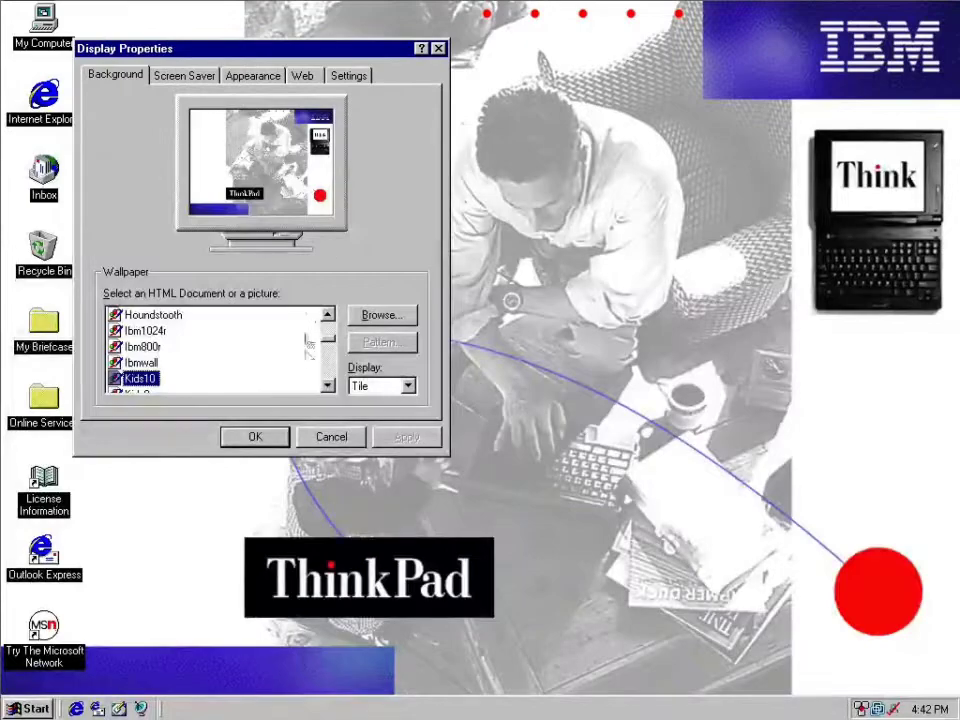
Apply the Manch10 wallpaper, close the channel bar and move the display properties dialog away from the desktop icons.
left_click(326, 384)
left_click(326, 384)
left_click(326, 384)
left_click(326, 384)
left_click(326, 384)
left_click(142, 330)
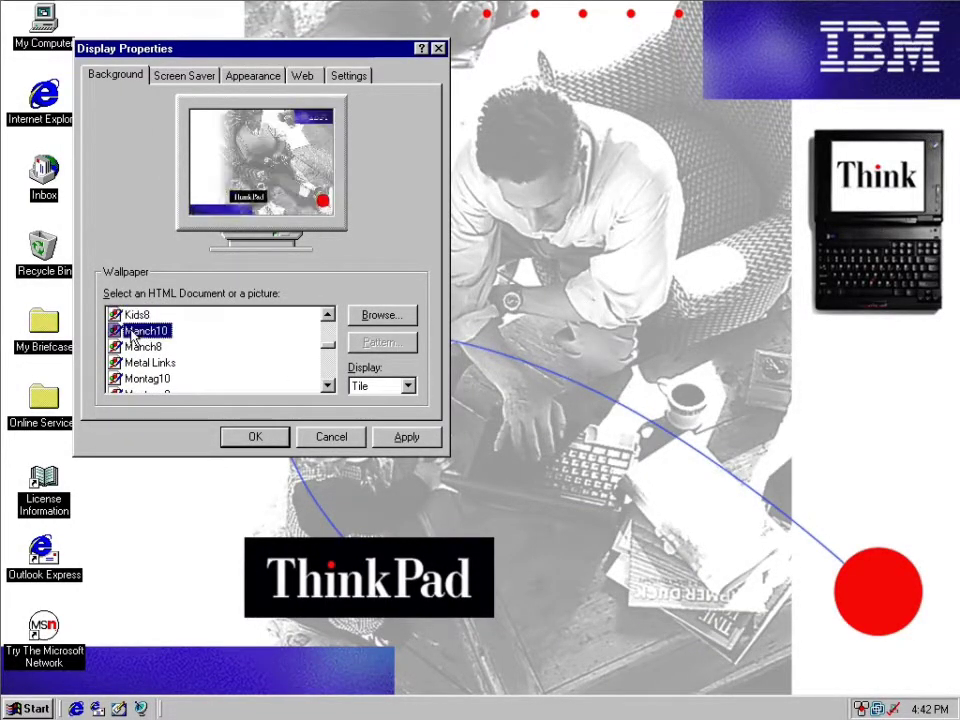
left_click(405, 437)
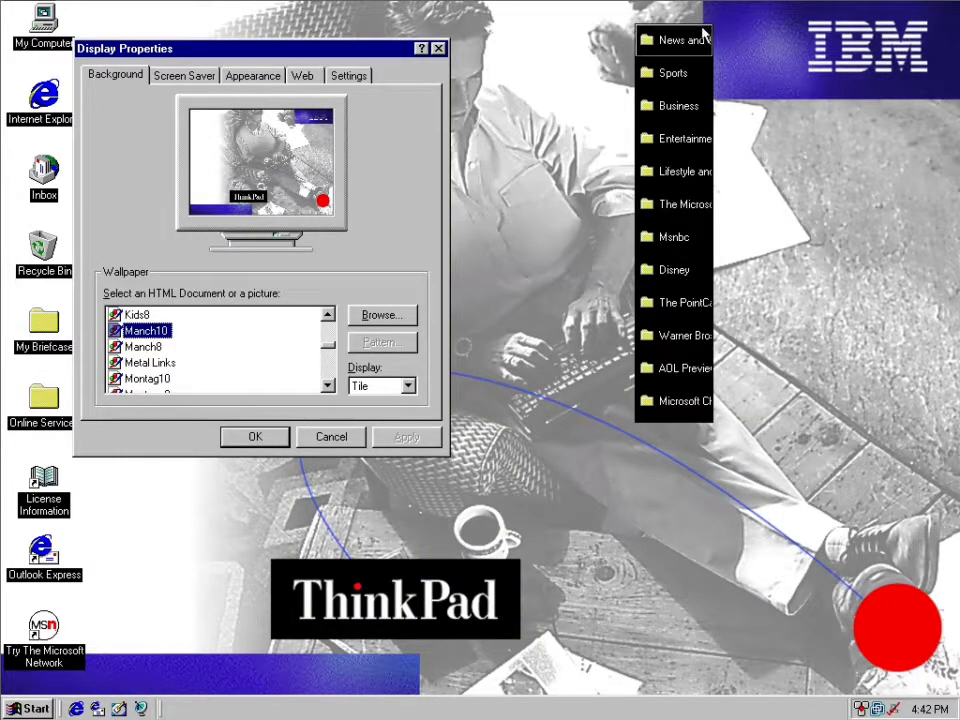
left_click(706, 15)
left_click_drag(320, 61, 568, 76)
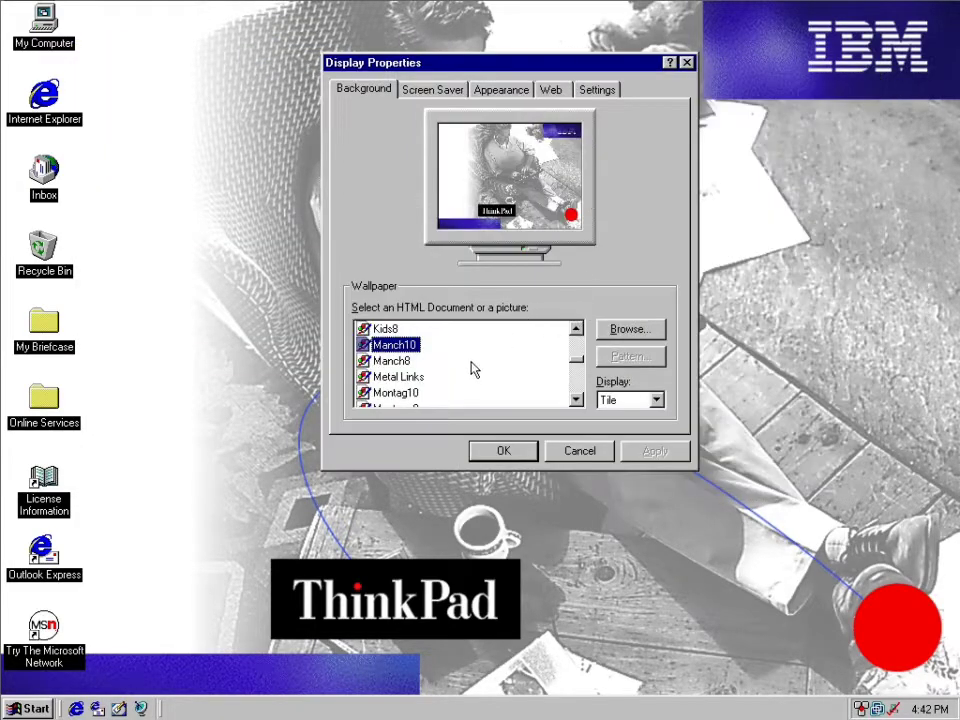
Apply the Montag10 wallpaper and move the display properties dialog aside to uncover the picture.
left_click(407, 393)
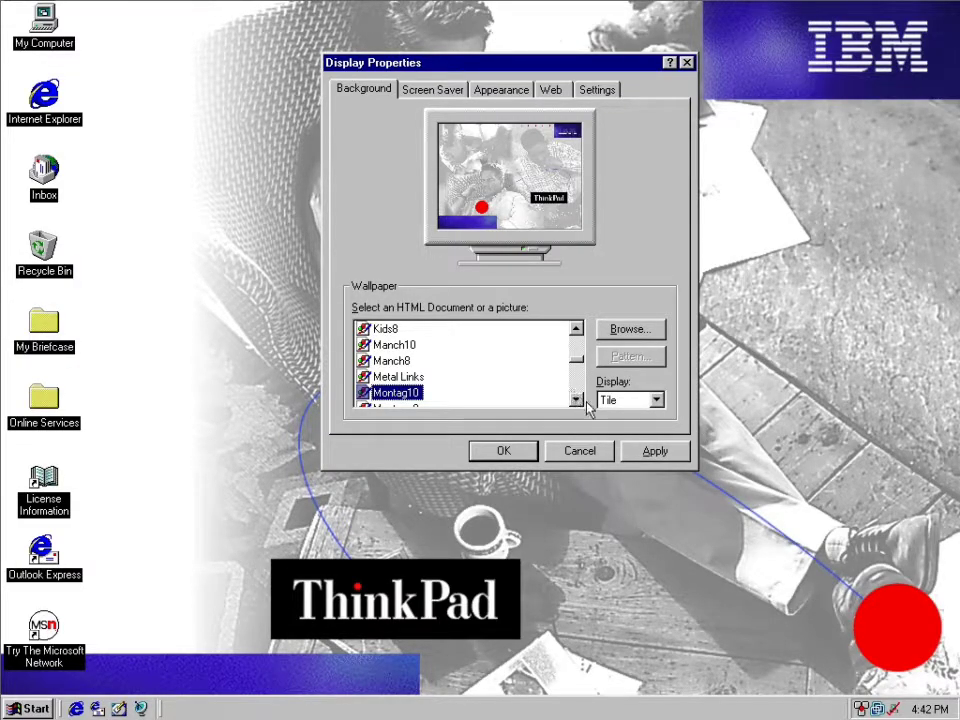
left_click(655, 452)
left_click_drag(493, 68, 224, 108)
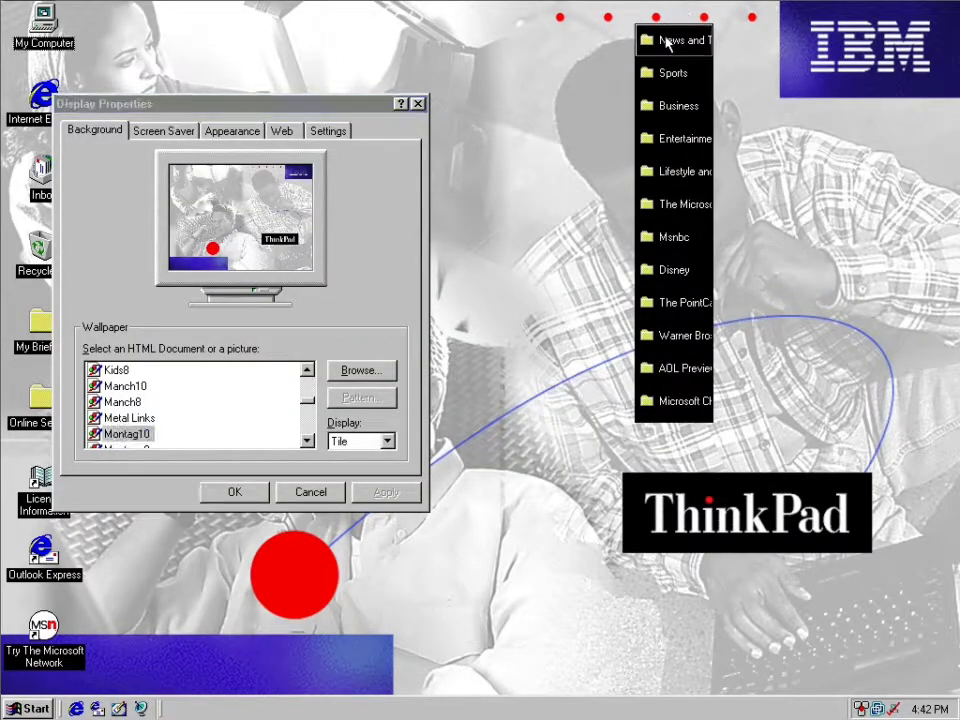
Return the News and Technology channel to the end of the channel bar, and move the bar and display properties dialog clear of the wallpaper.
right_click(668, 20)
left_click(612, 55)
left_click_drag(610, 47, 610, 49)
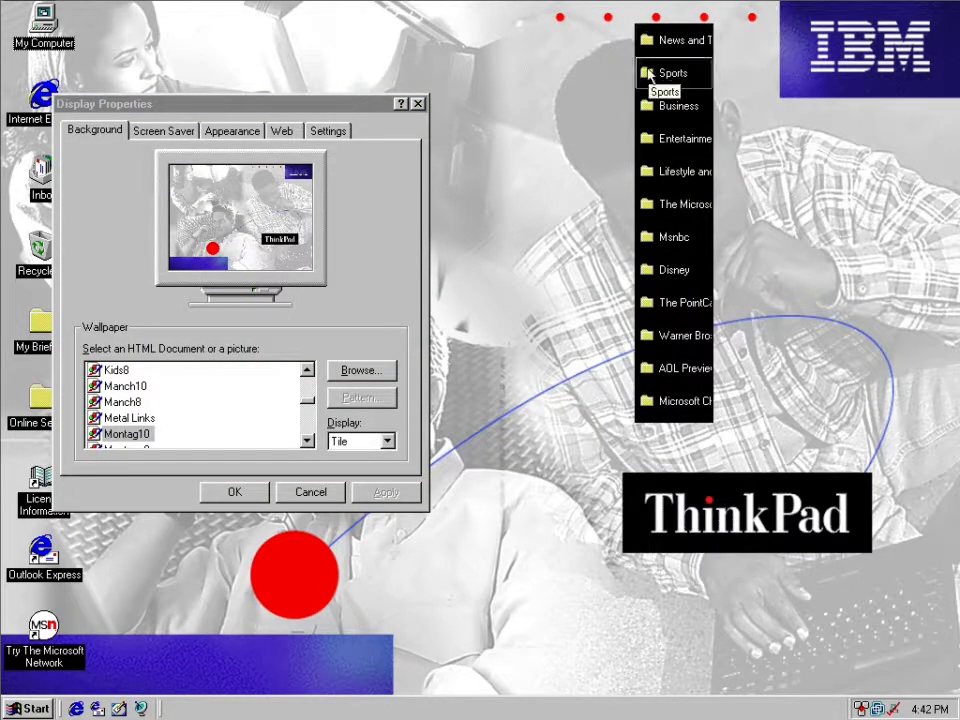
right_click(640, 66)
left_click(647, 23)
left_click_drag(144, 34, 678, 391)
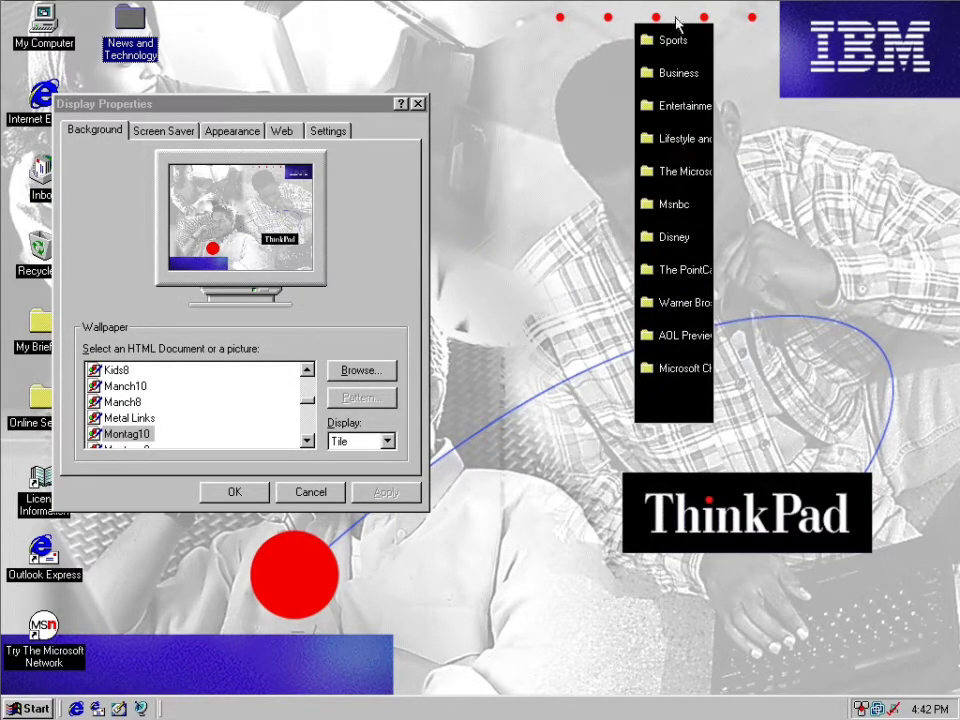
left_click_drag(677, 24, 907, 265)
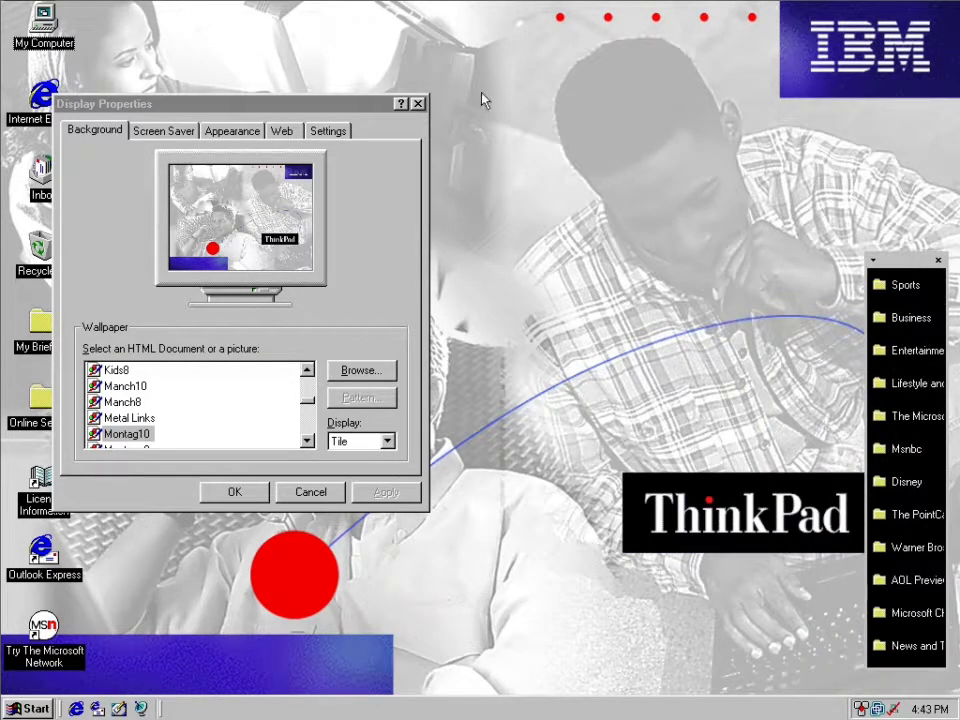
left_click_drag(294, 108, 400, 36)
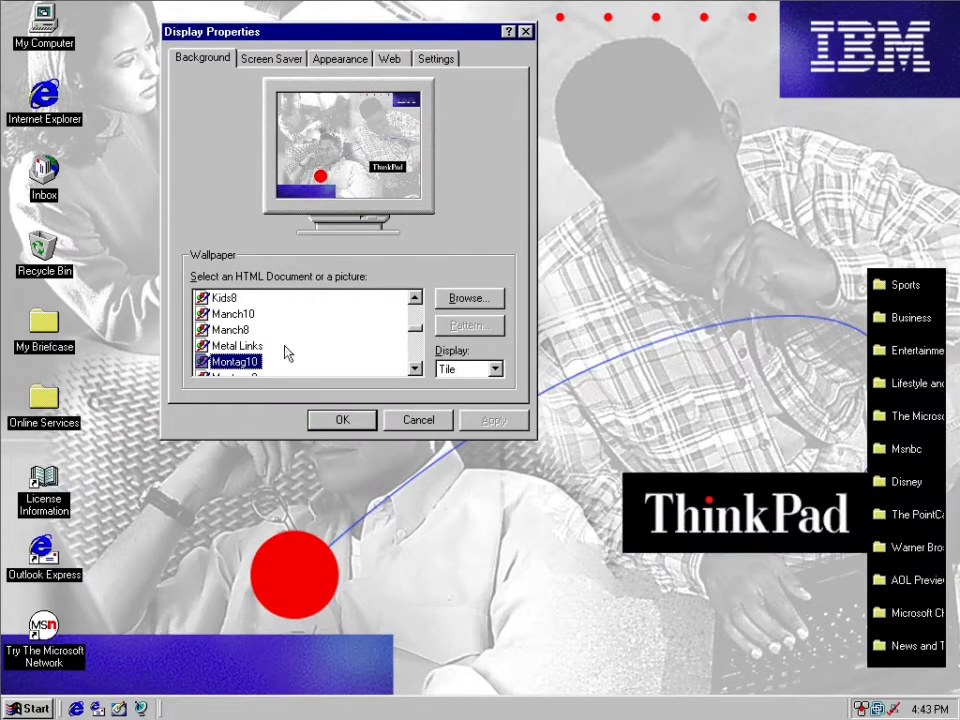
Preview the Montage8 and New8 wallpapers, and apply the Newgra10 wallpaper to the desktop.
left_click(214, 376)
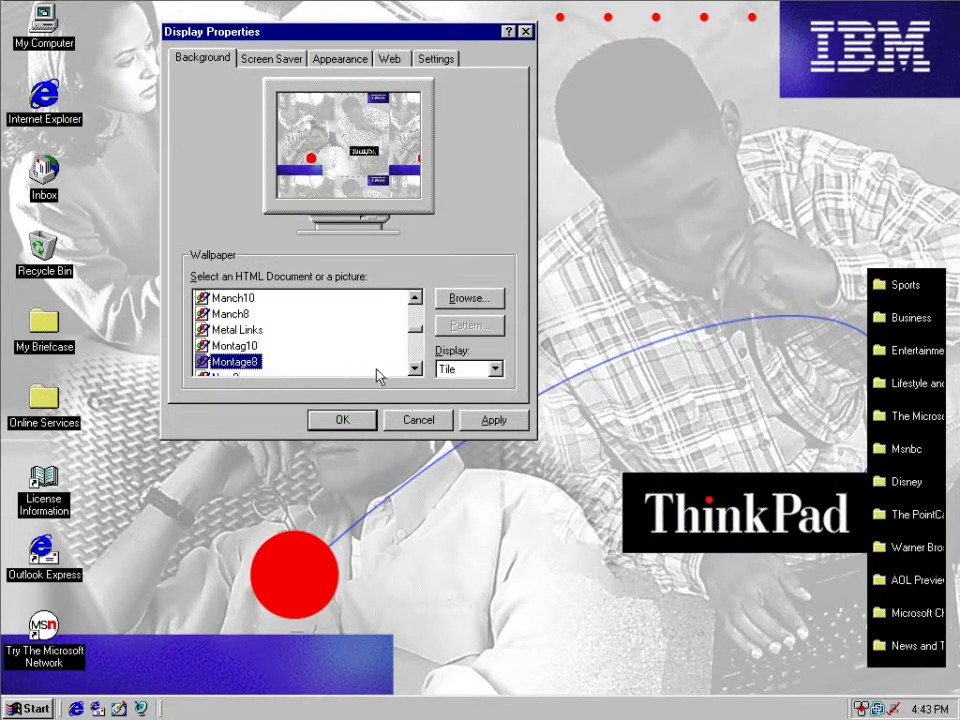
left_click(413, 371)
left_click(413, 371)
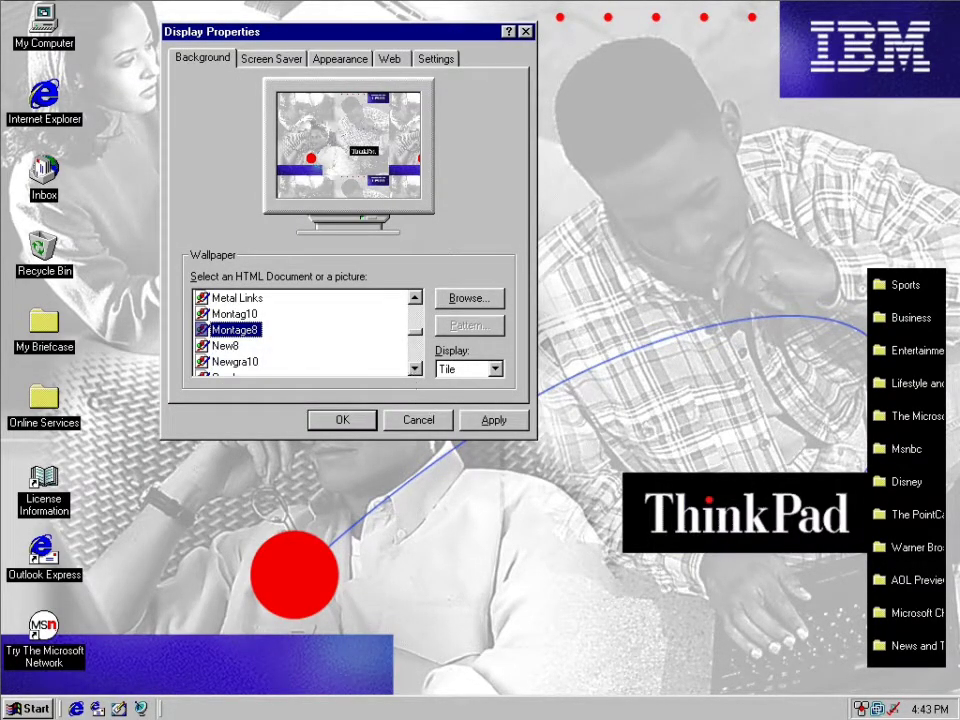
left_click(232, 367)
left_click(229, 348)
left_click(231, 365)
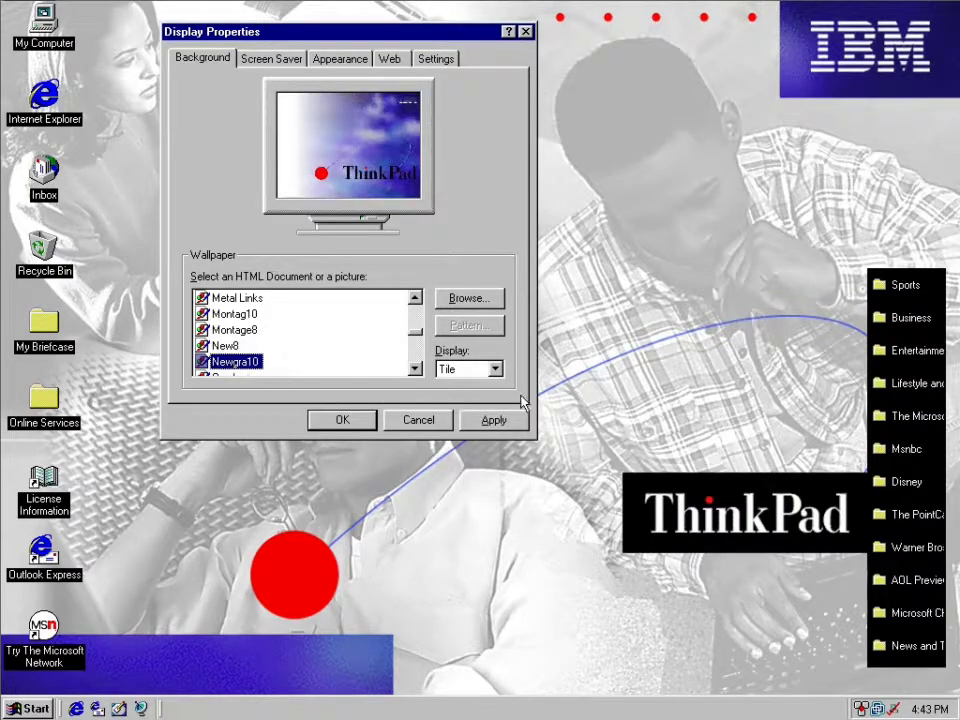
left_click(494, 420)
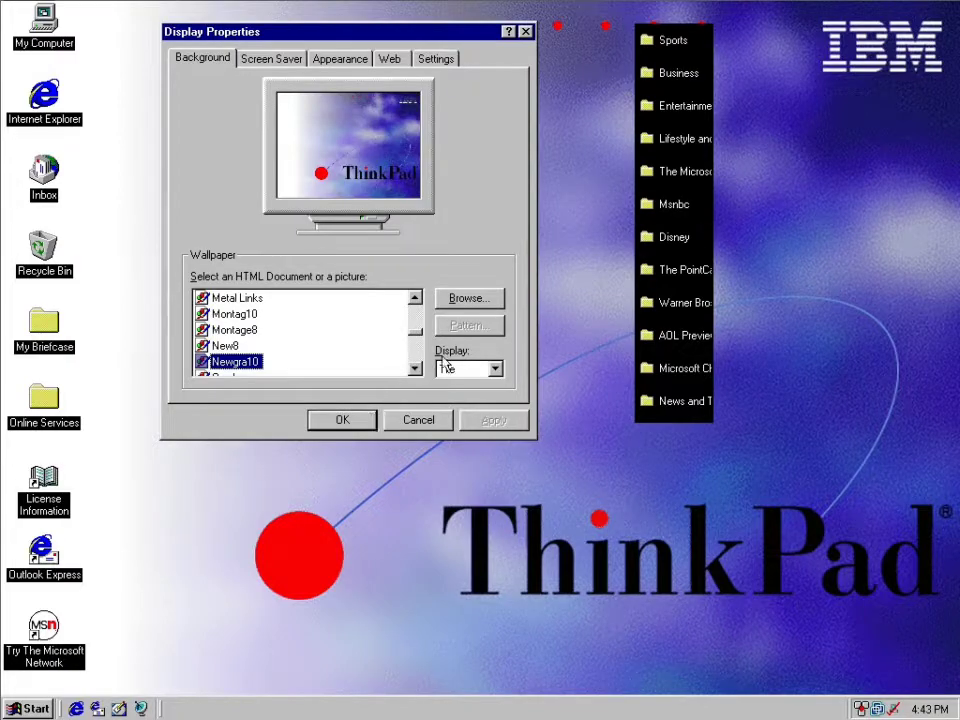
Apply the tiled Oemlogo wallpaper and move the display properties dialog slightly down the desktop.
left_click(414, 369)
left_click(414, 369)
left_click(414, 369)
left_click(414, 369)
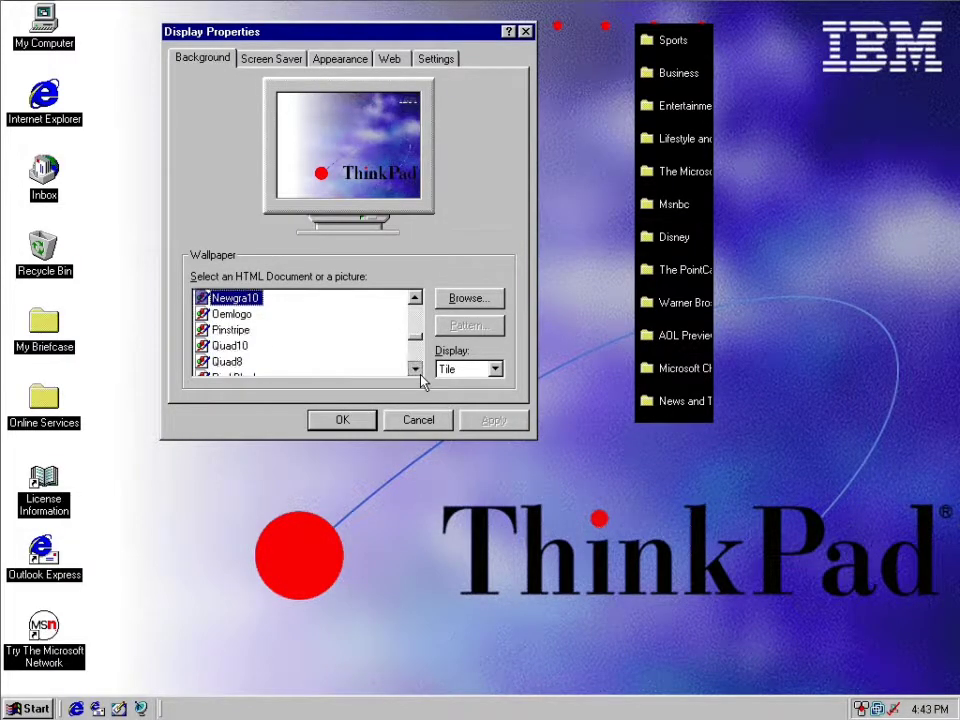
left_click(236, 315)
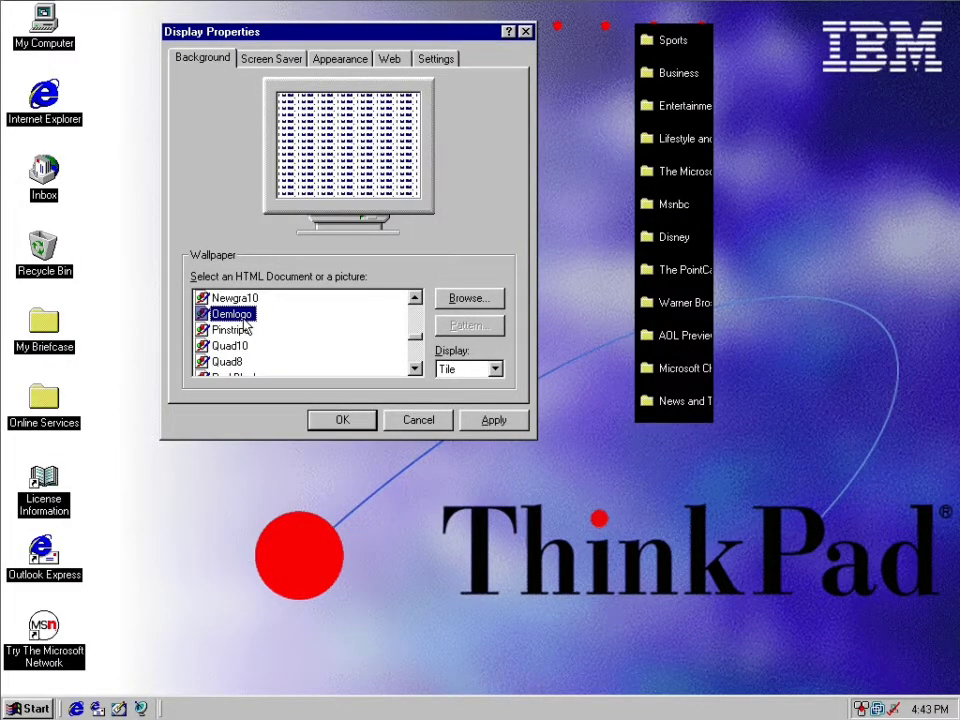
left_click(500, 424)
left_click_drag(397, 42, 440, 92)
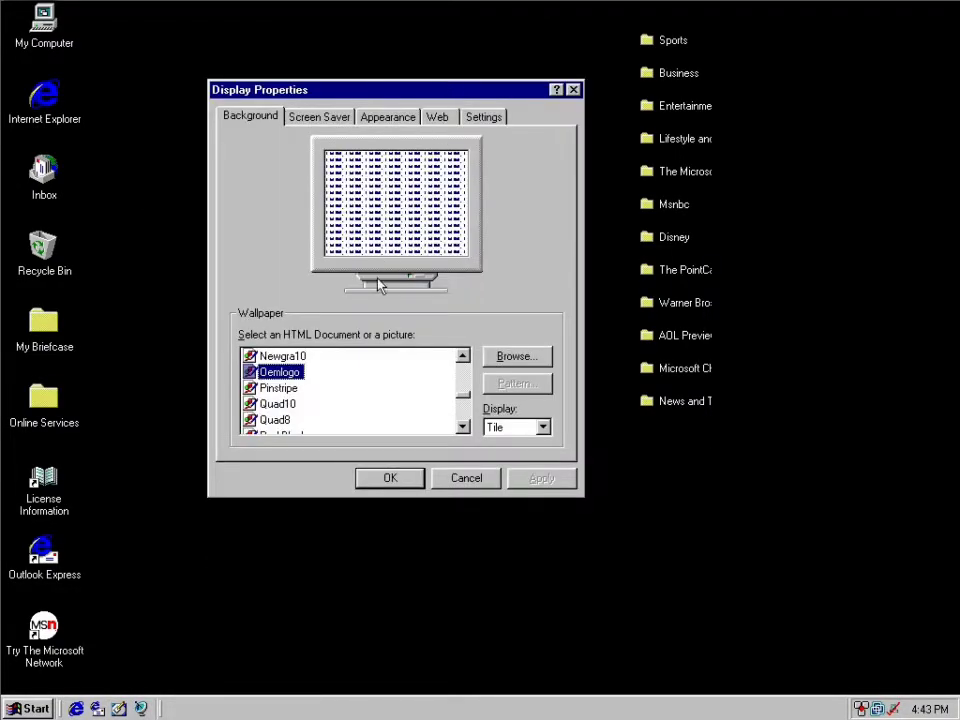
Preview the Pinstripe and Quad8 wallpapers, and apply the Quad10 wallpaper to the desktop.
left_click(278, 388)
left_click(278, 420)
left_click(288, 404)
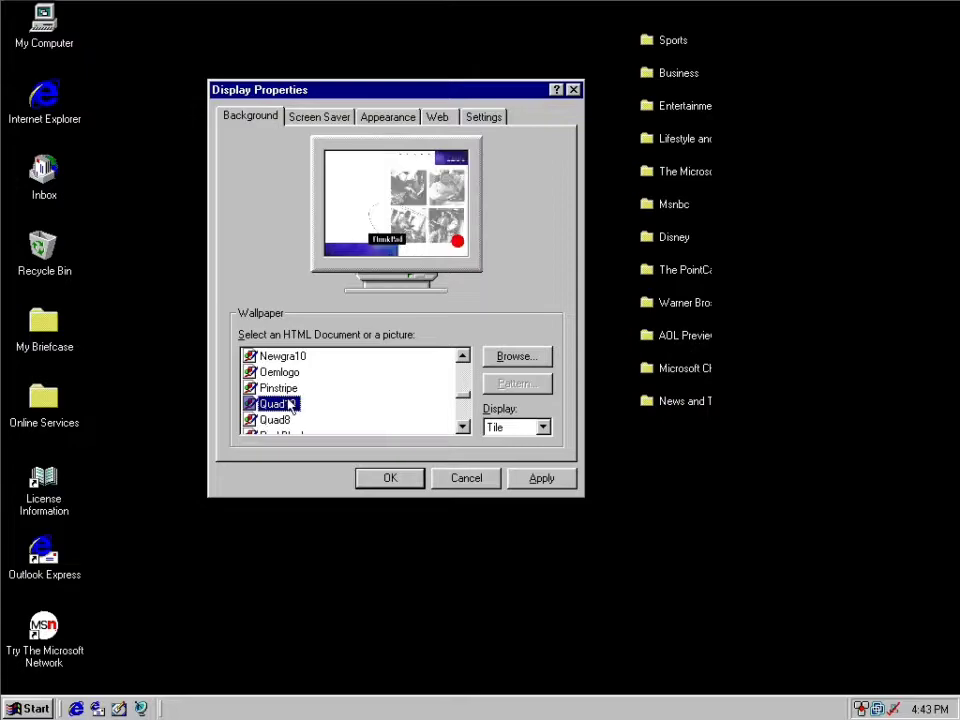
left_click(557, 480)
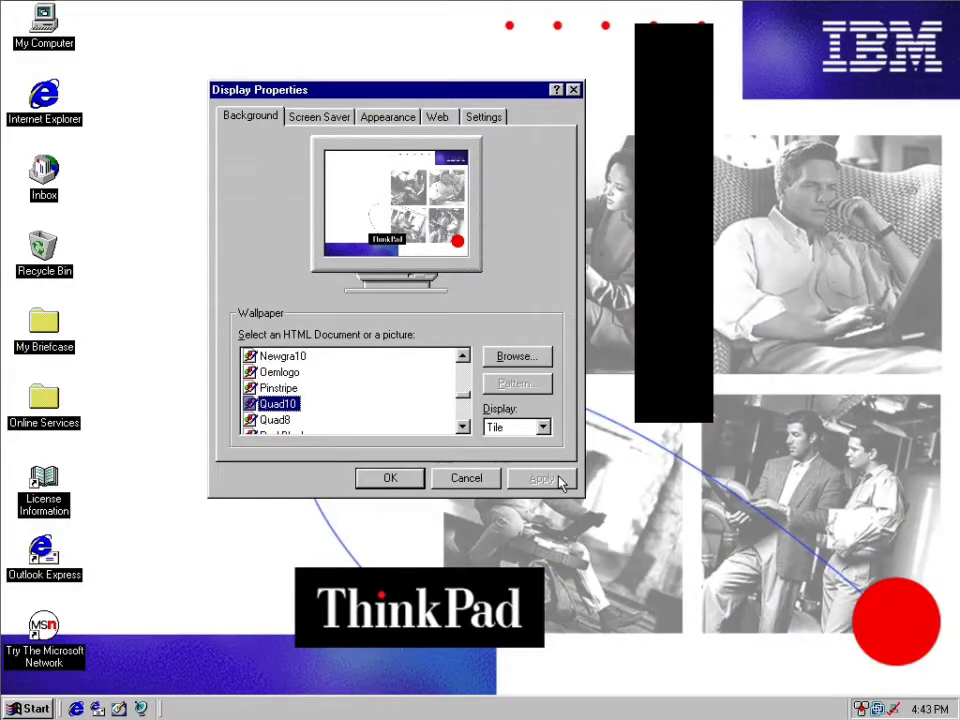
Apply the Run10 wallpaper and shift the display properties dialog closer to the desktop icons.
left_click(463, 428)
left_click(463, 428)
left_click(463, 428)
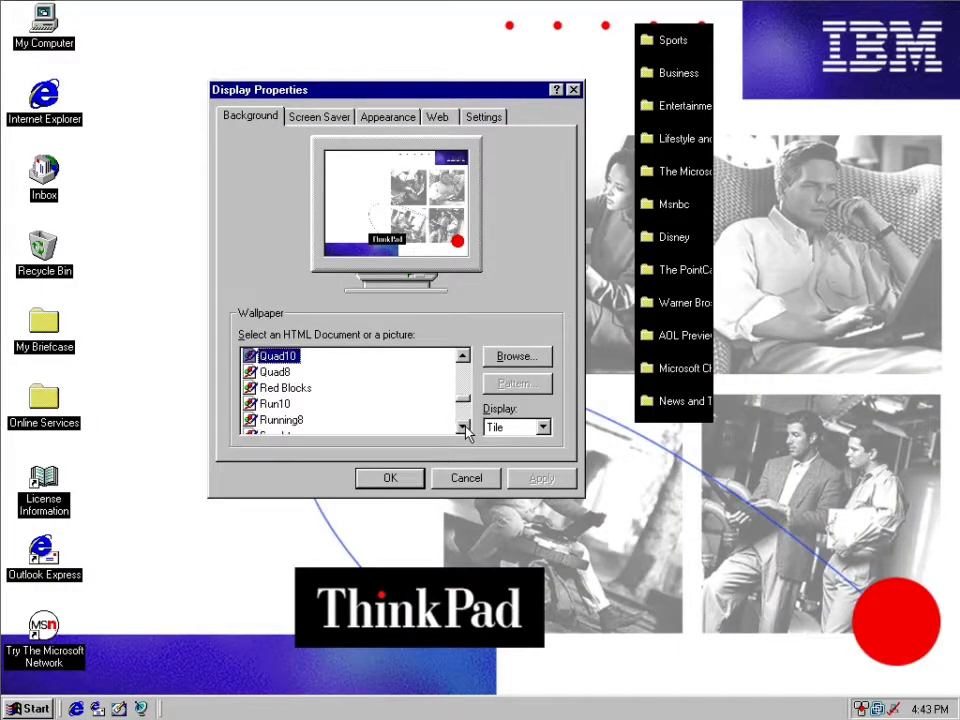
left_click(271, 404)
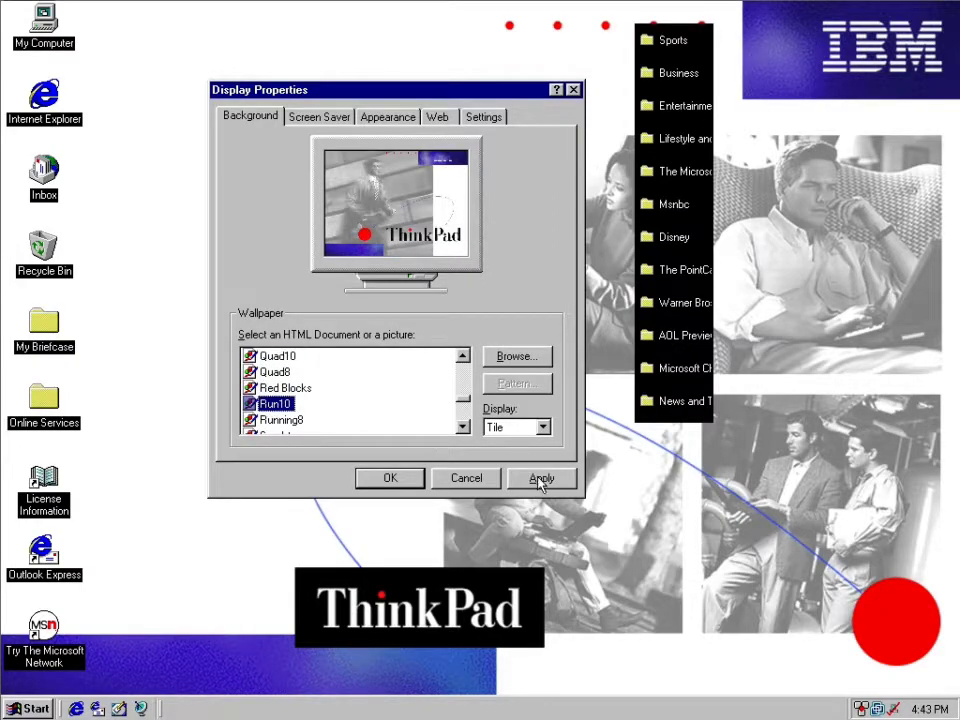
left_click(541, 478)
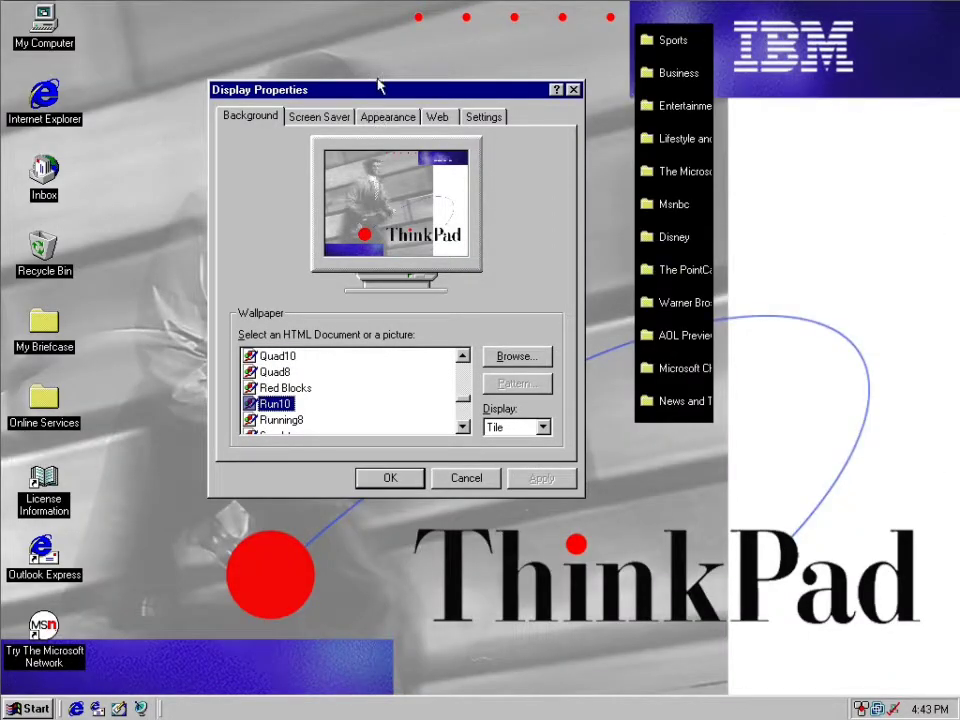
left_click_drag(396, 92, 328, 94)
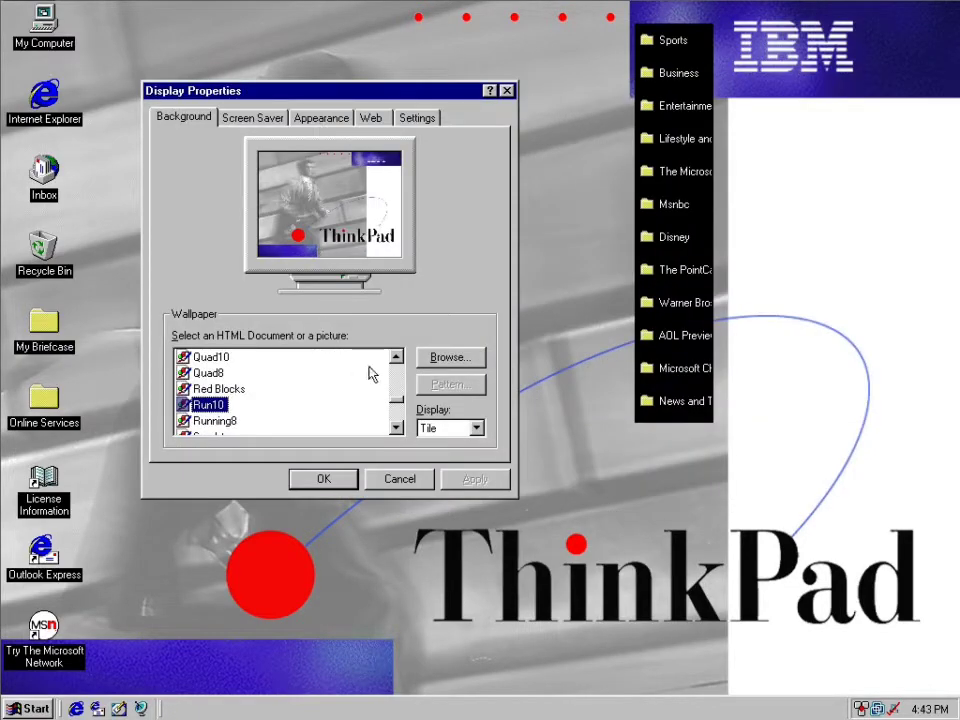
Preview the Think10 wallpaper and apply the Tp1024 wallpaper to the desktop.
left_click(396, 428)
left_click(396, 428)
left_click(396, 428)
left_click(396, 428)
left_click(396, 428)
left_click(396, 428)
left_click(396, 428)
left_click(396, 428)
left_click(211, 374)
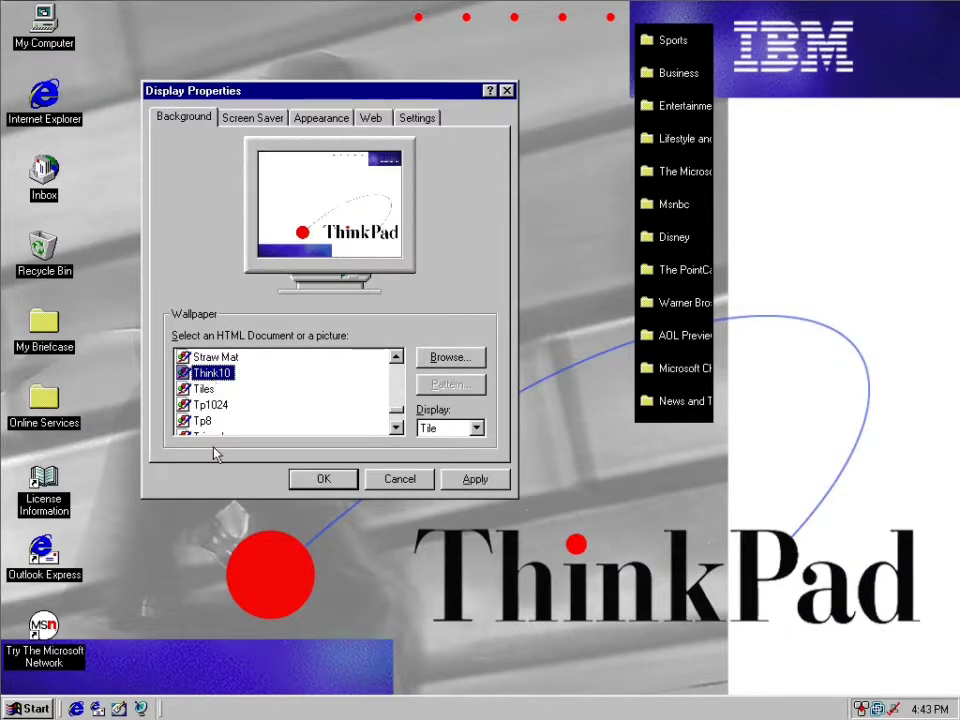
left_click(211, 405)
left_click(474, 479)
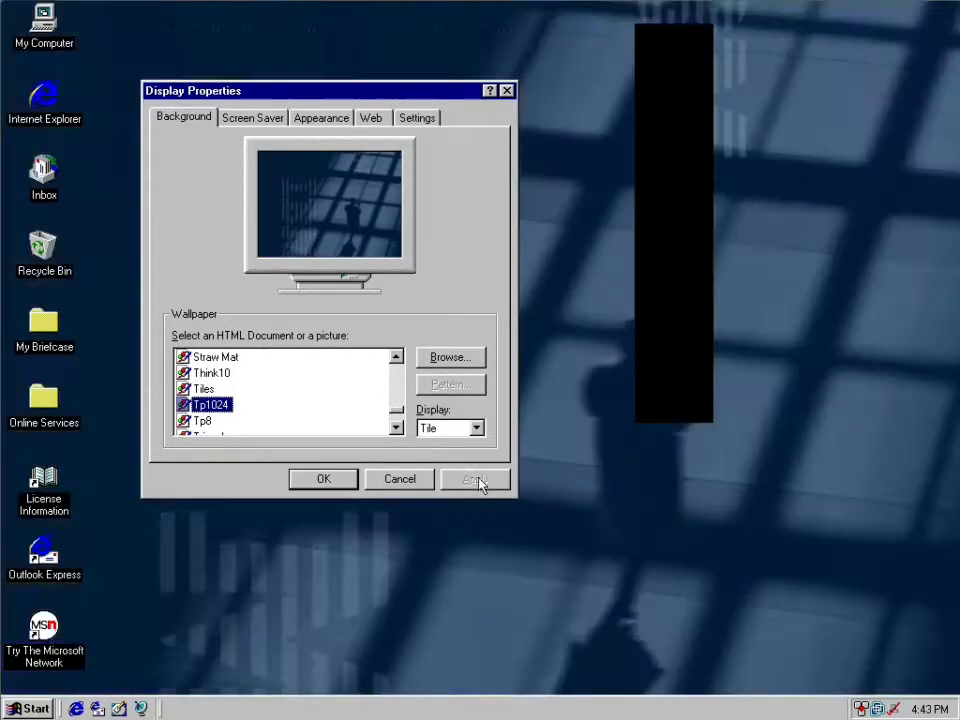
Preview the Woman10 wallpaper, apply the wallpapr HTML document as the background and close the channel bar.
left_click(396, 428)
left_click(396, 428)
left_click(396, 428)
left_click(396, 428)
left_click(396, 428)
left_click(236, 408)
left_click(217, 391)
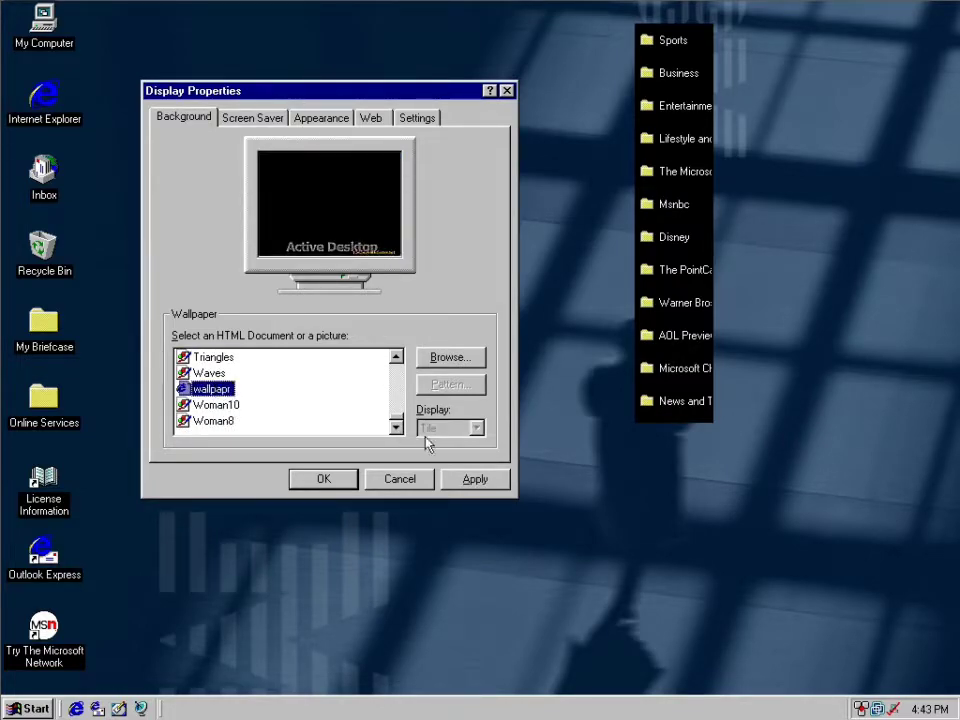
left_click(475, 479)
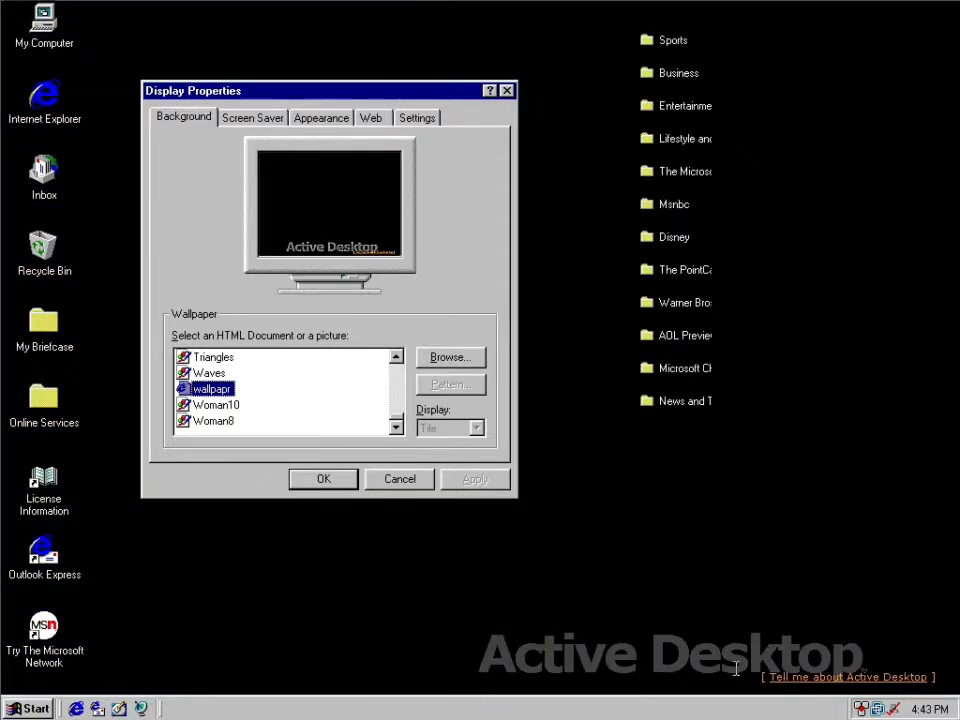
left_click(709, 14)
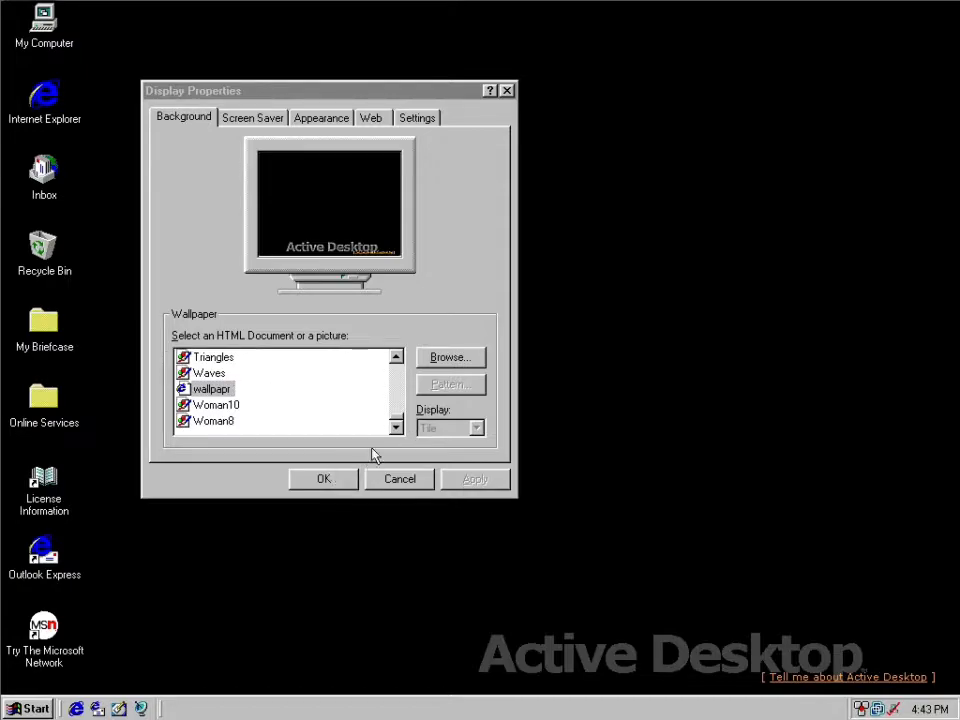
Set the Setup wallpaper with the Center display option, accept the display properties and close the channel bar.
left_click(390, 393)
mouse_move(390, 393)
left_mouse_down()
mouse_move(391, 362)
mouse_move(392, 426)
mouse_move(396, 409)
left_mouse_up()
left_click(200, 357)
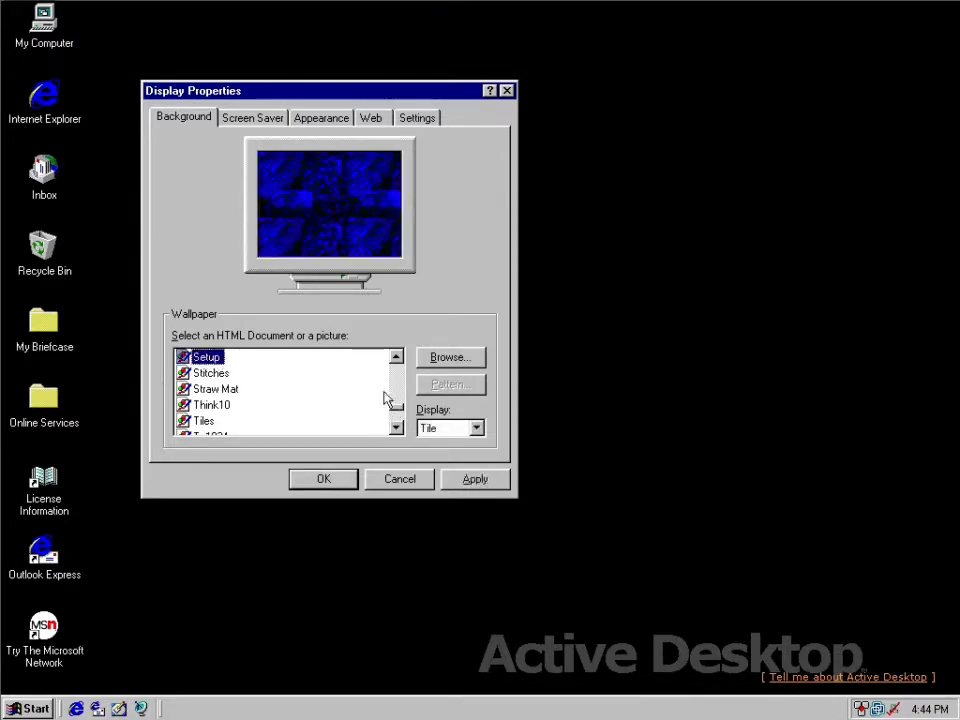
left_click(467, 430)
left_click(449, 446)
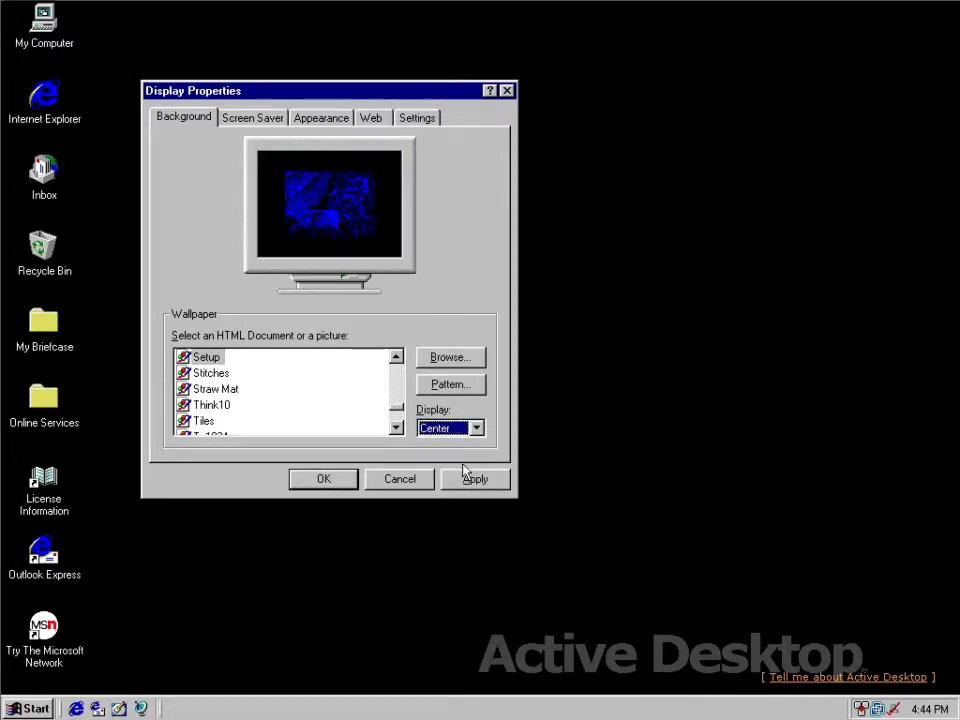
left_click(467, 477)
left_click(328, 482)
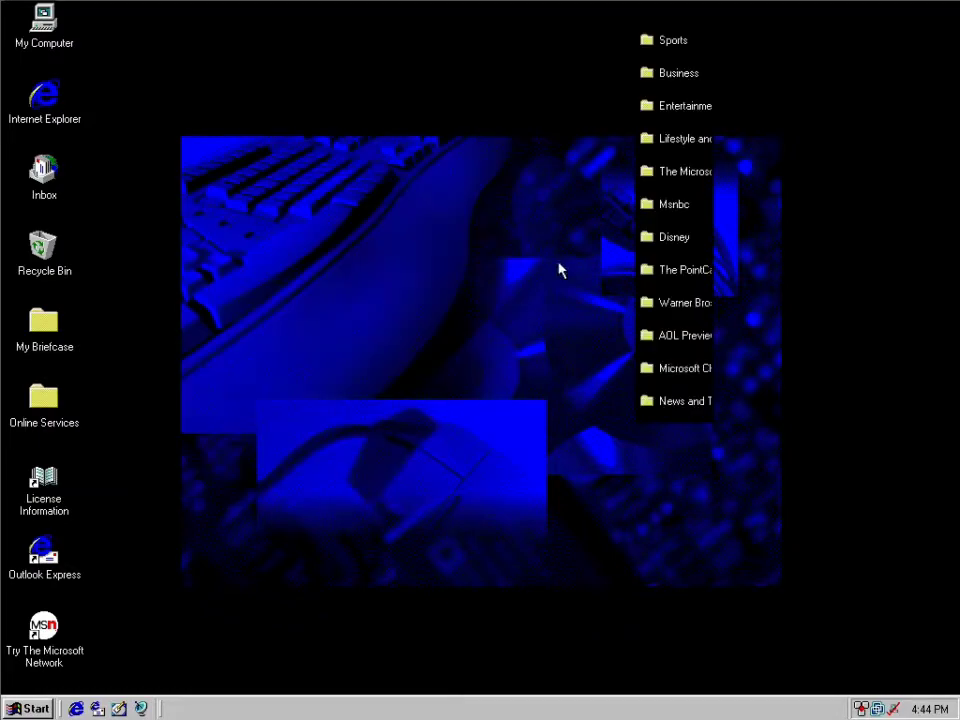
left_click(708, 14)
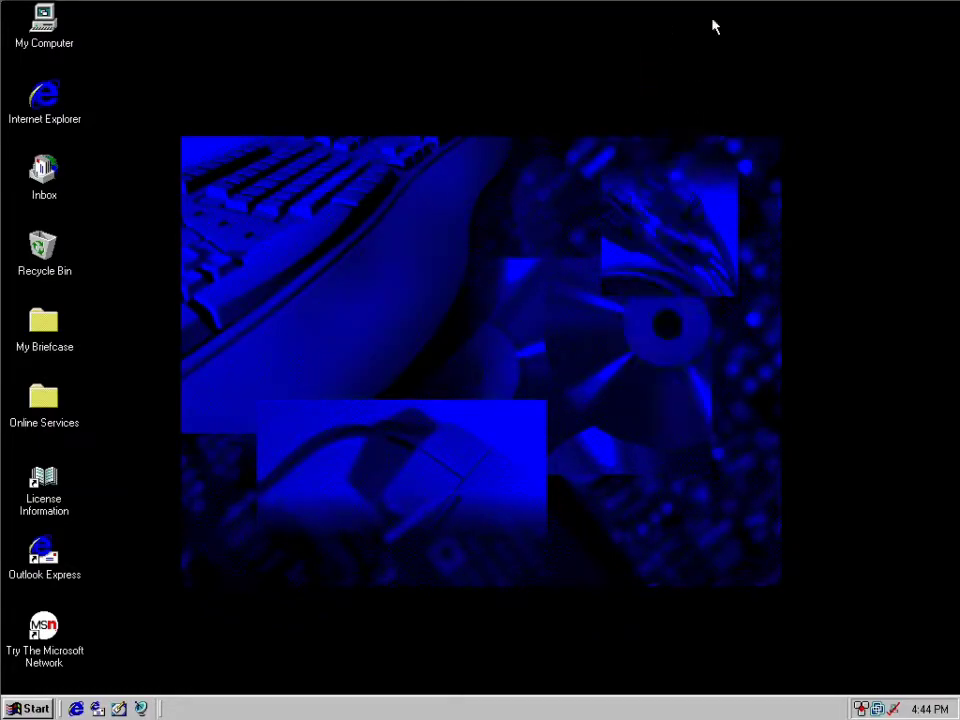
Open the ConfigSafe Autocheck background program's prompt and decline to terminate it each time.
double_click(895, 710)
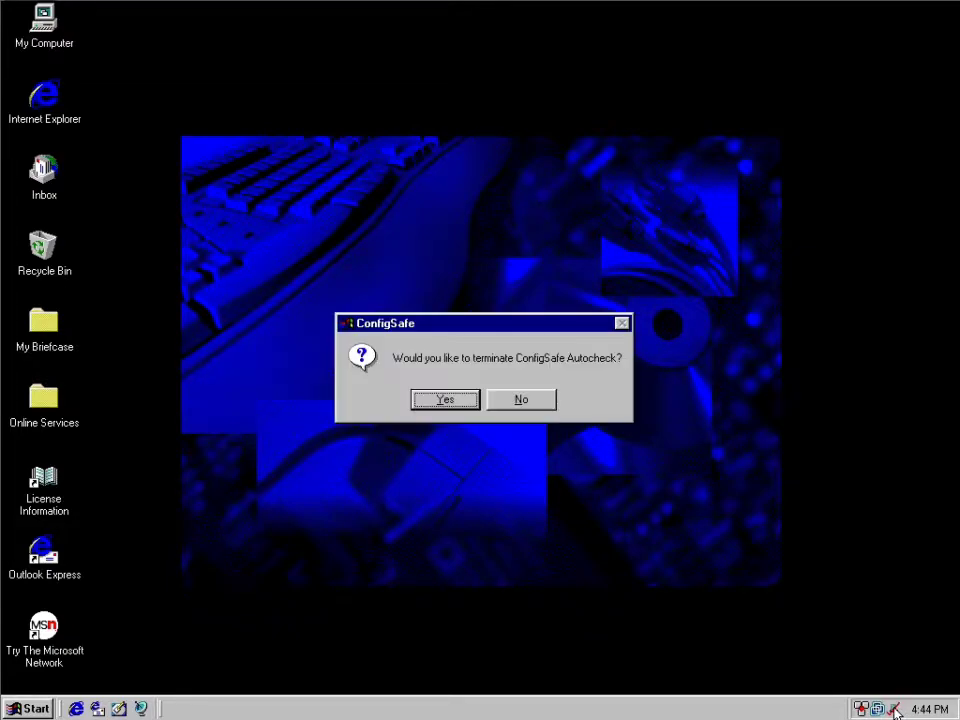
left_click(524, 404)
double_click(897, 708)
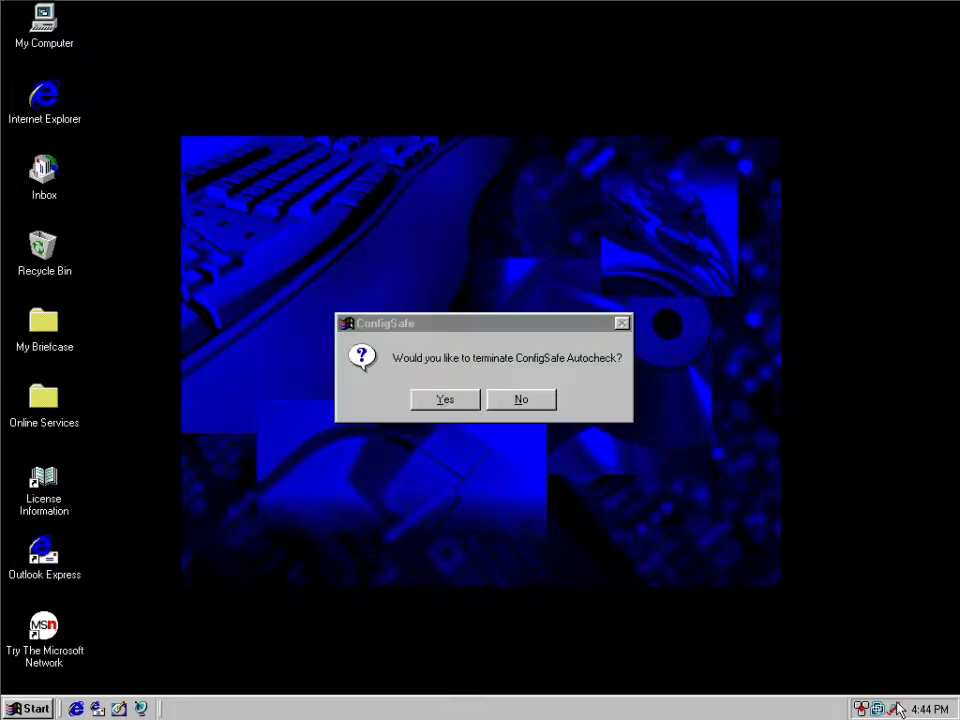
left_click(552, 403)
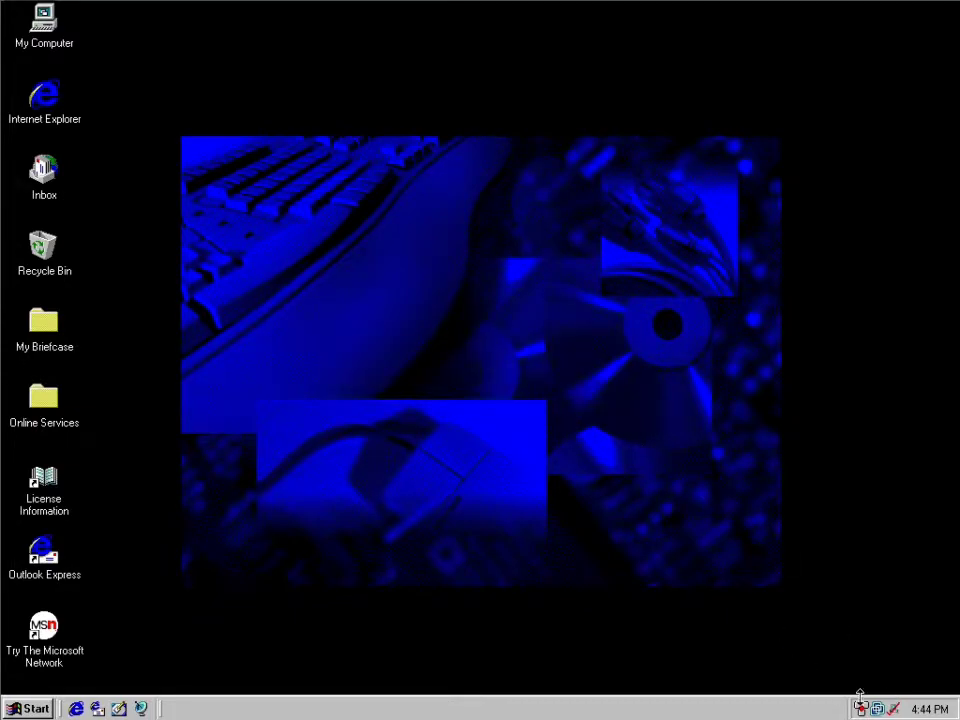
double_click(893, 709)
left_click(521, 399)
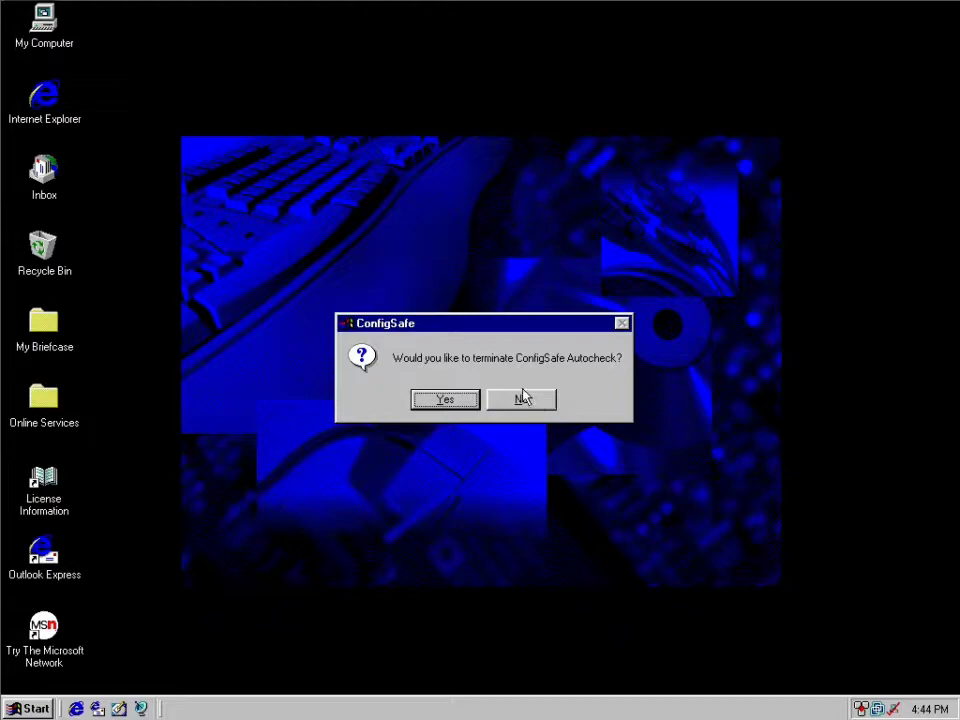
Open the TrackPoint properties and look through the Press-to-Select, Sensitivity and Scrolling settings.
right_click(861, 709)
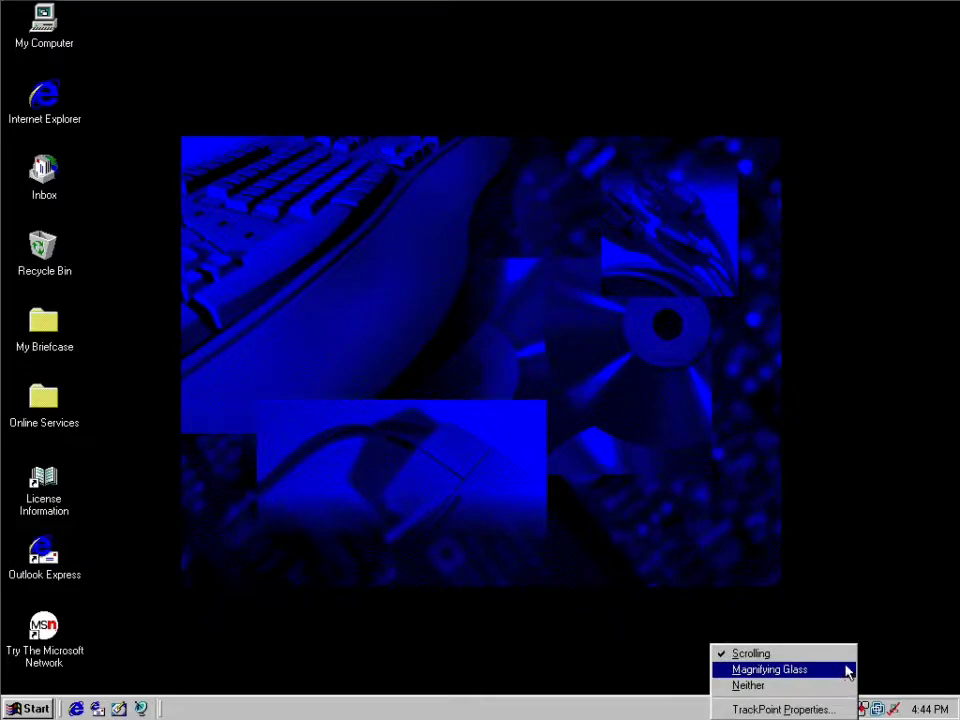
left_click(840, 709)
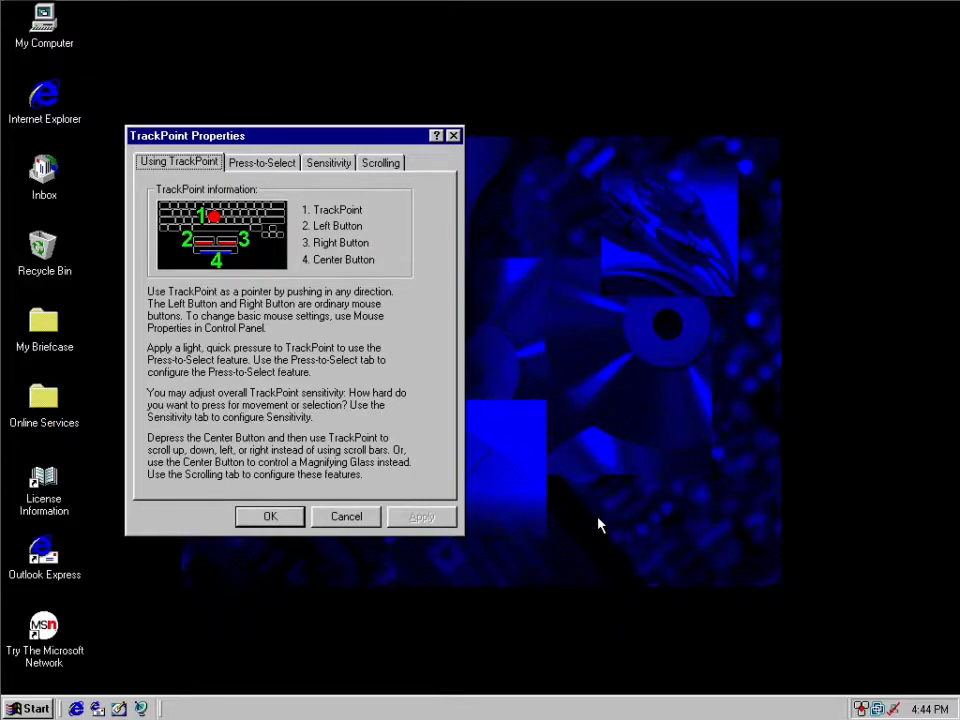
left_click(256, 168)
left_click(328, 167)
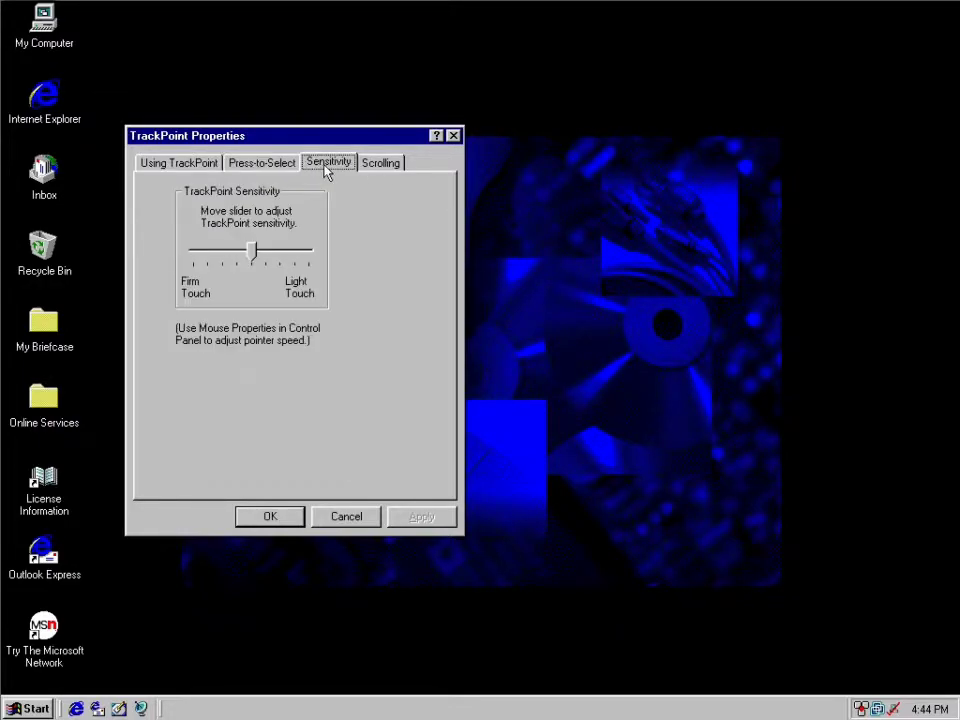
left_click(372, 166)
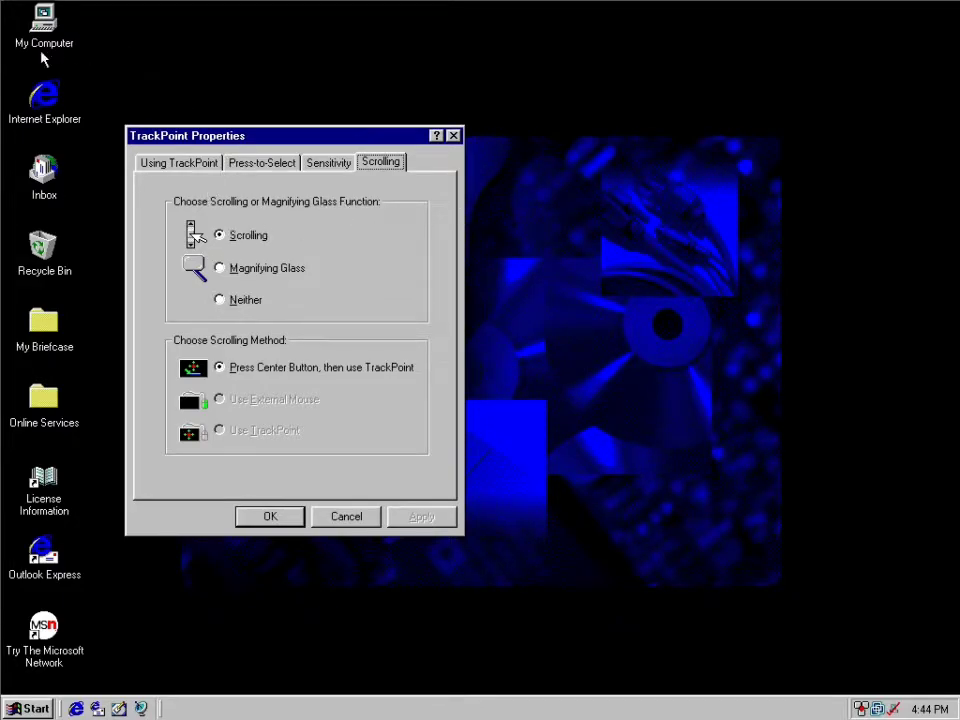
Check the contents of My Briefcase and close its window.
double_click(43, 330)
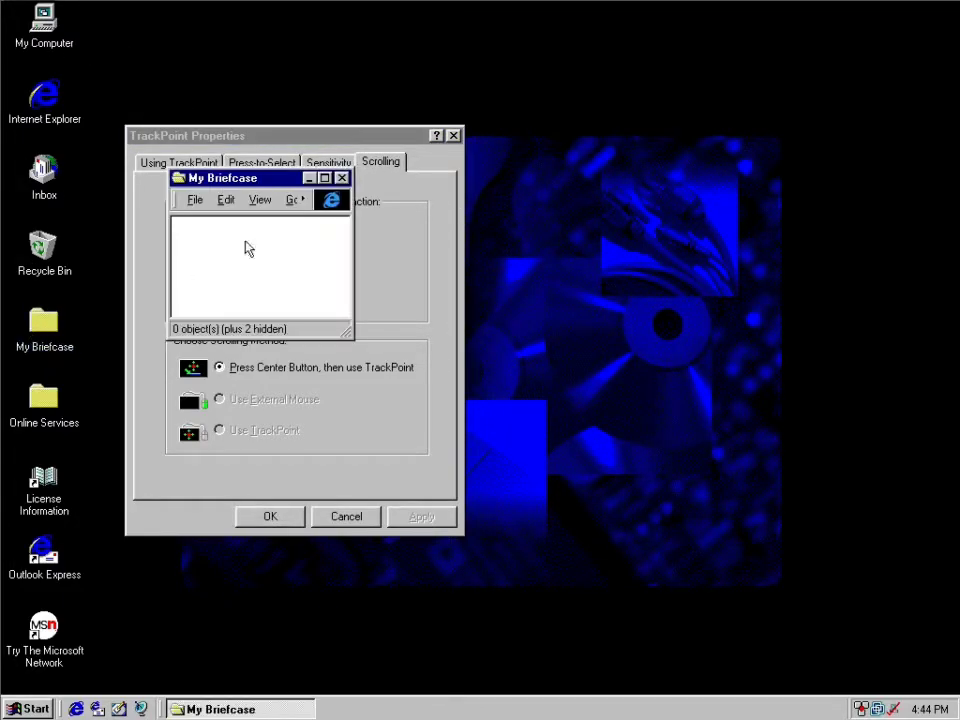
key("alt+F4")
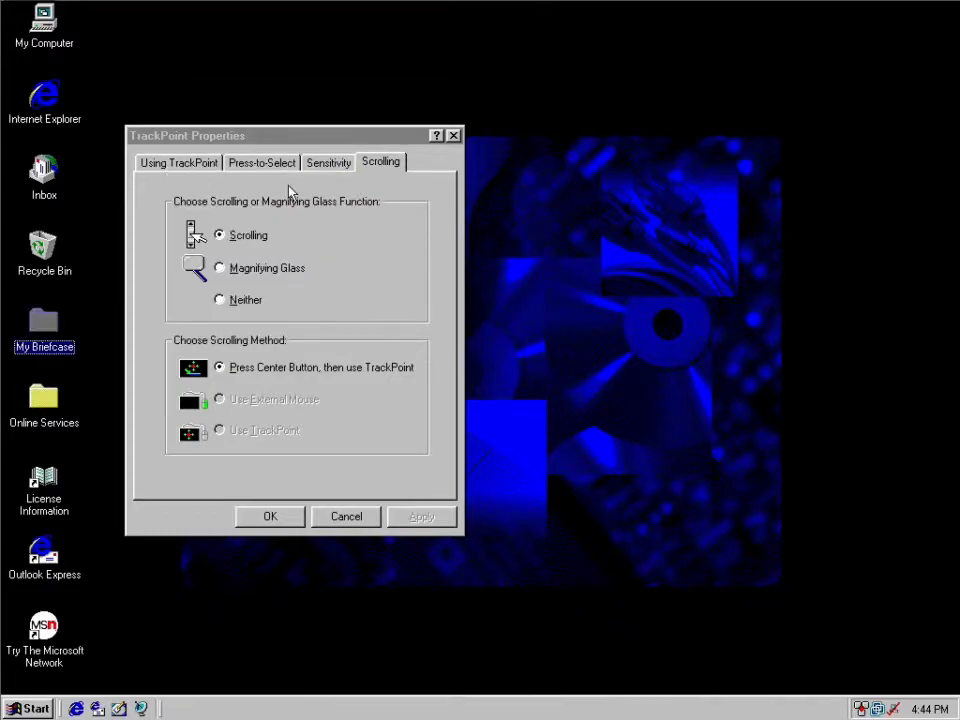
View the Control Panel in a smaller window, close it and dismiss the TrackPoint properties.
left_click(20, 710)
mouse_move(86, 492)
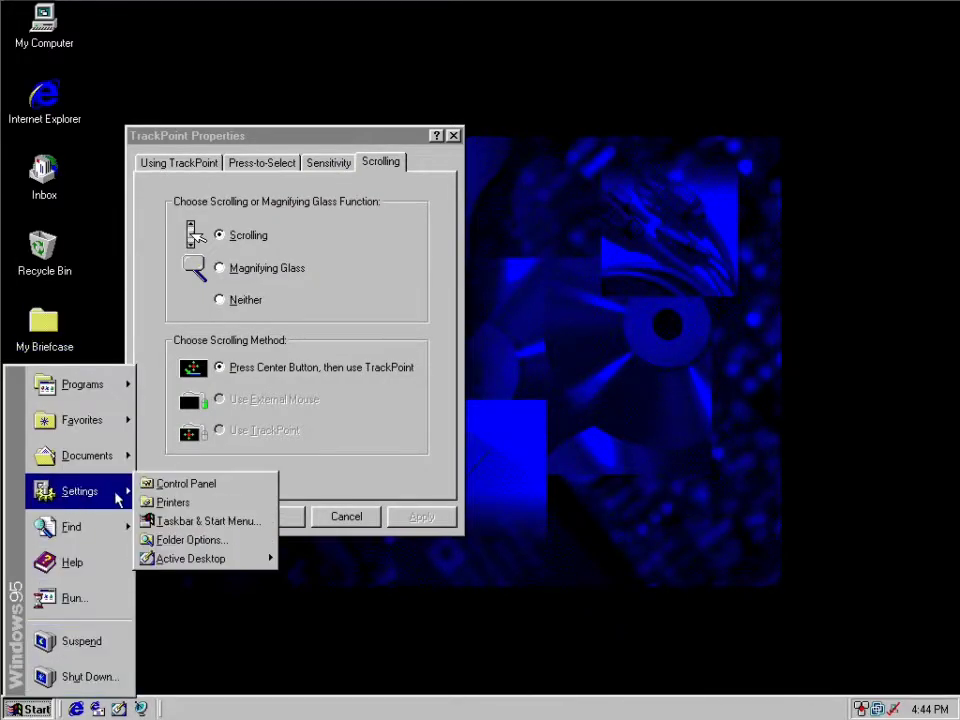
left_click(180, 482)
left_click_drag(628, 558, 378, 239)
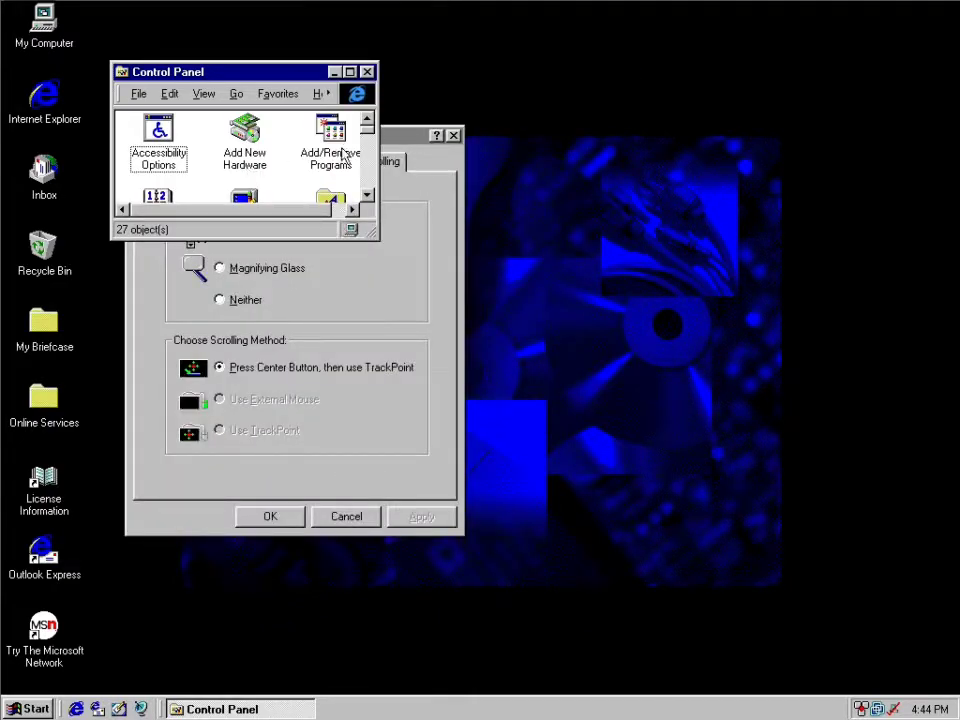
left_click(303, 160)
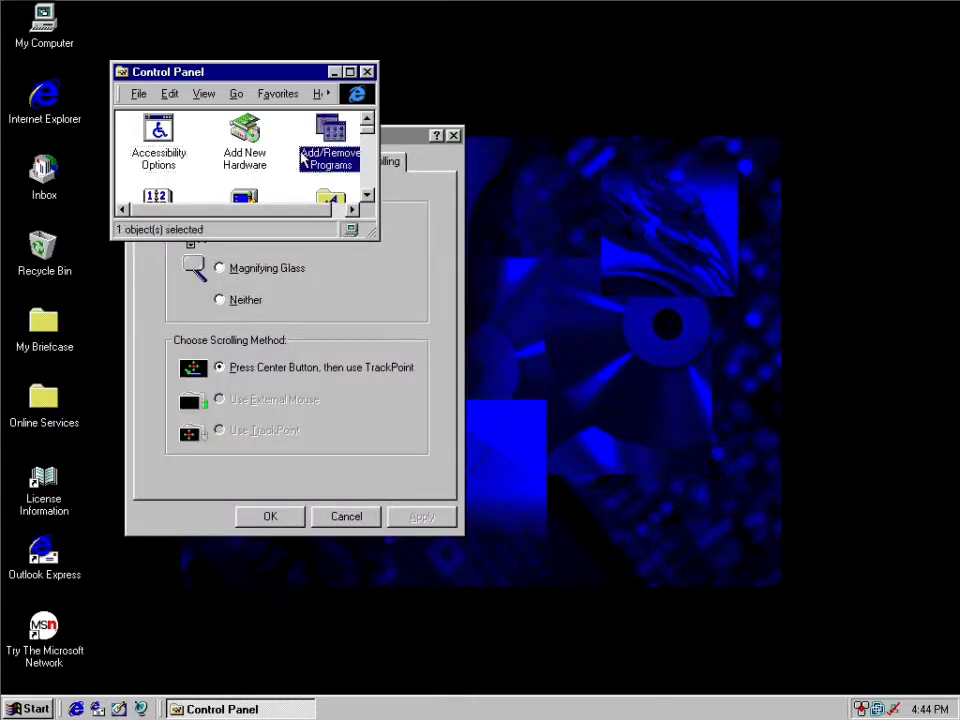
left_click(368, 72)
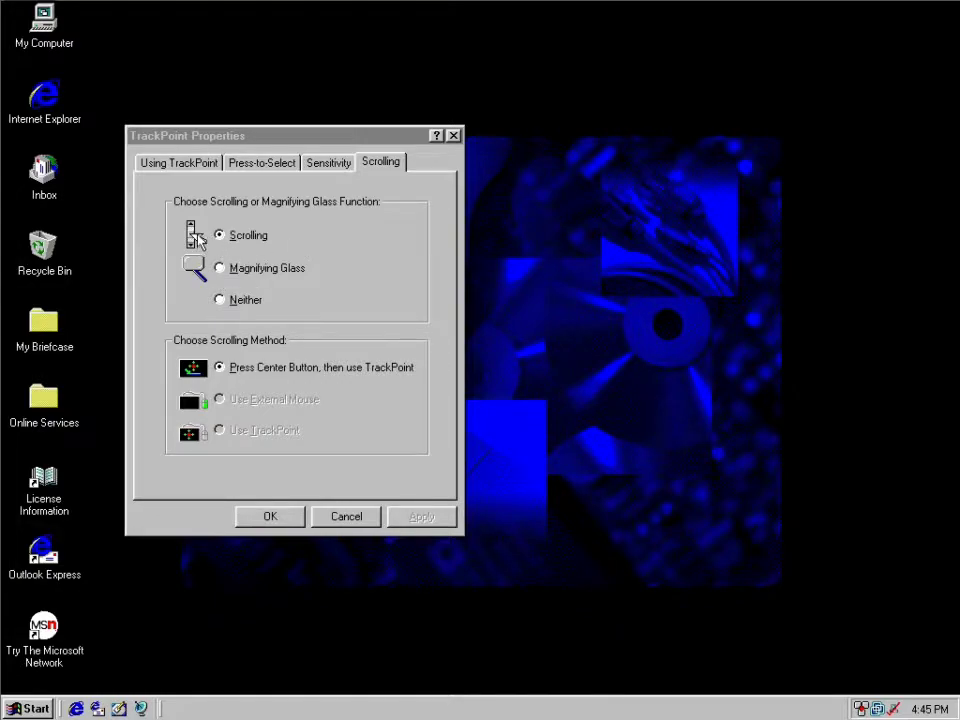
left_click(444, 132)
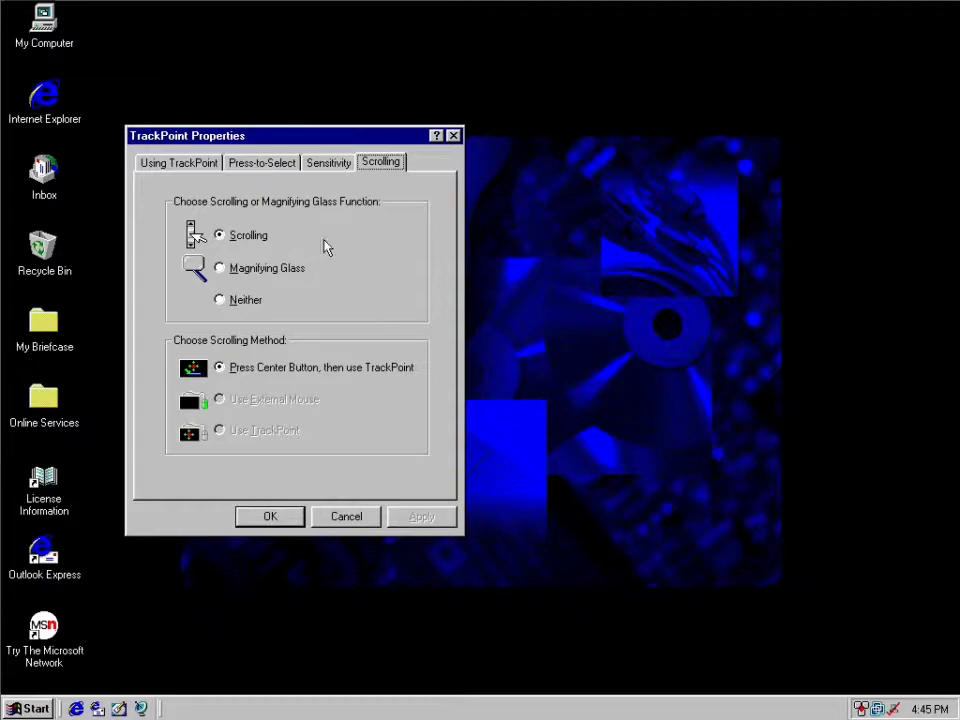
left_click(453, 136)
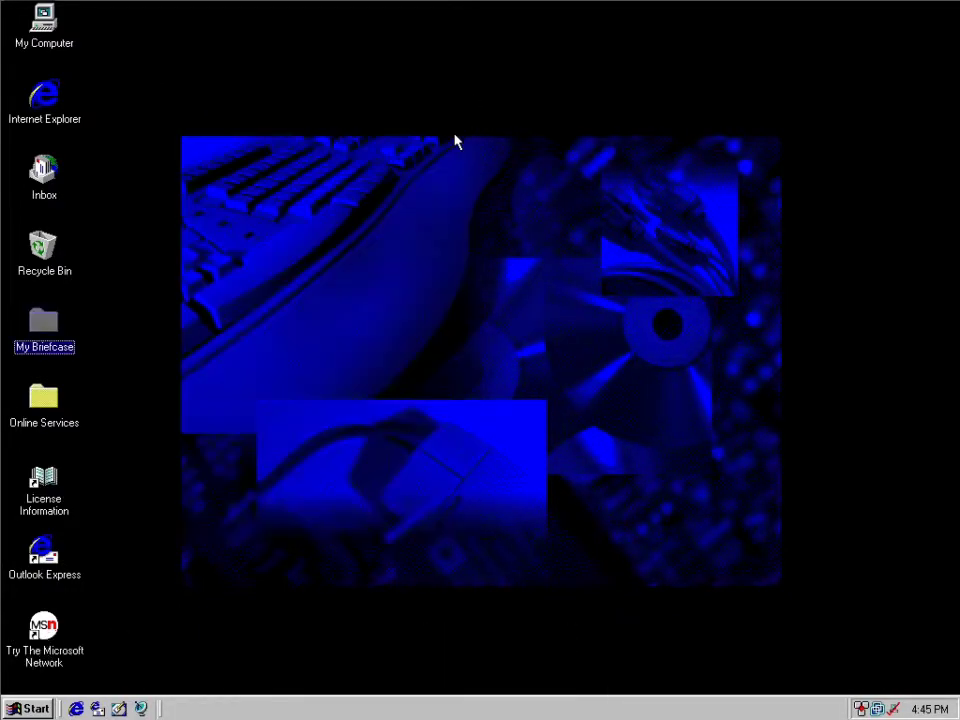
View the contents page of the CardWorks Help and close it.
left_click(30, 708)
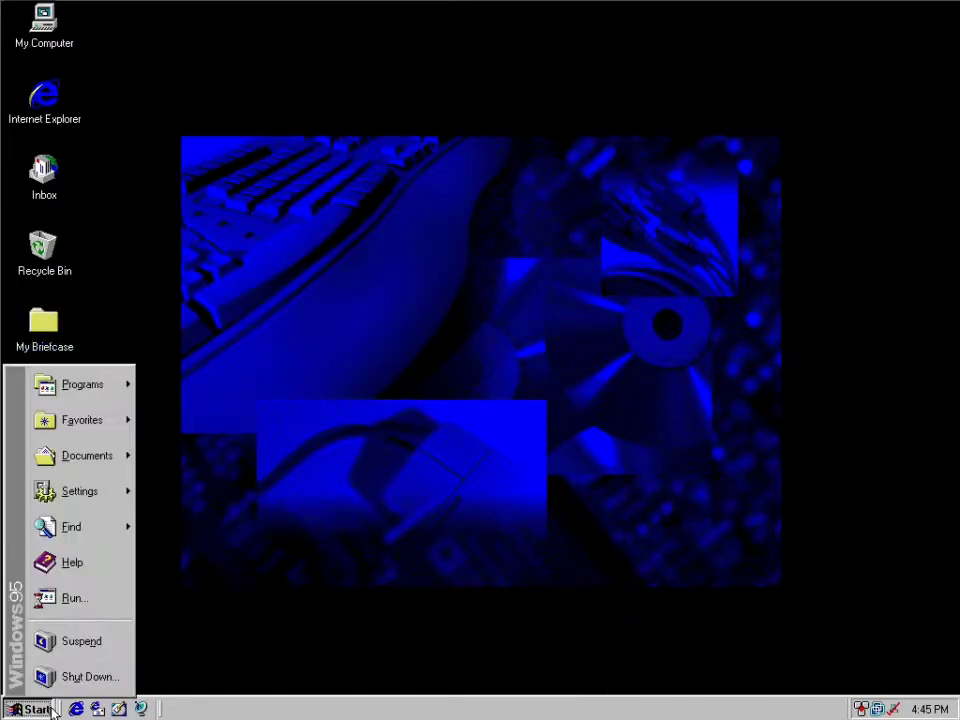
mouse_move(105, 392)
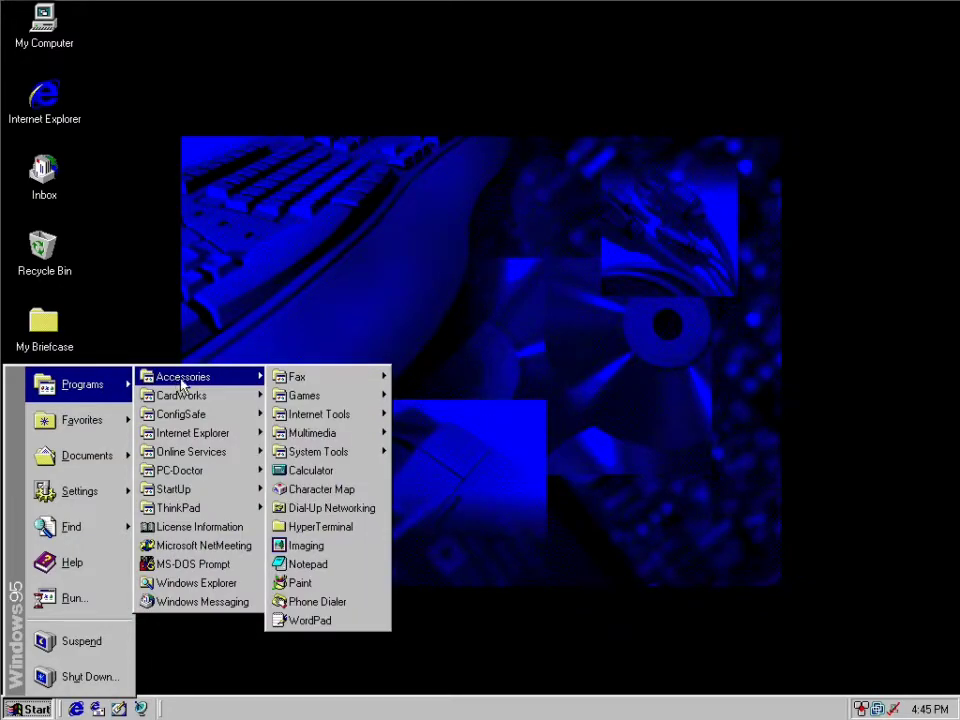
mouse_move(255, 396)
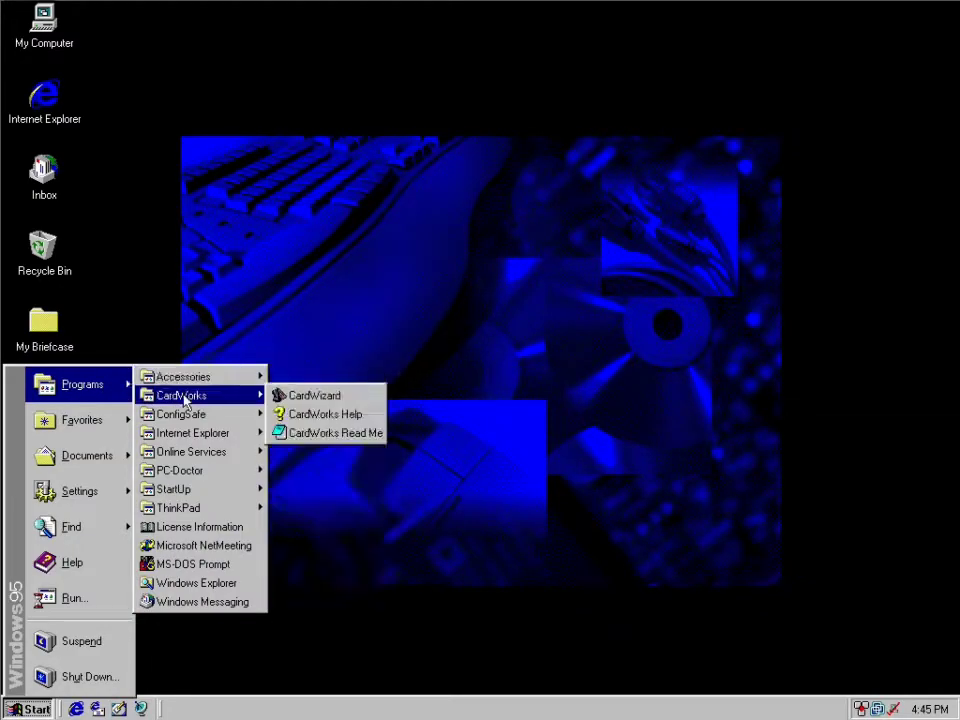
left_click(340, 413)
left_click_drag(309, 149, 366, 255)
left_click(367, 255)
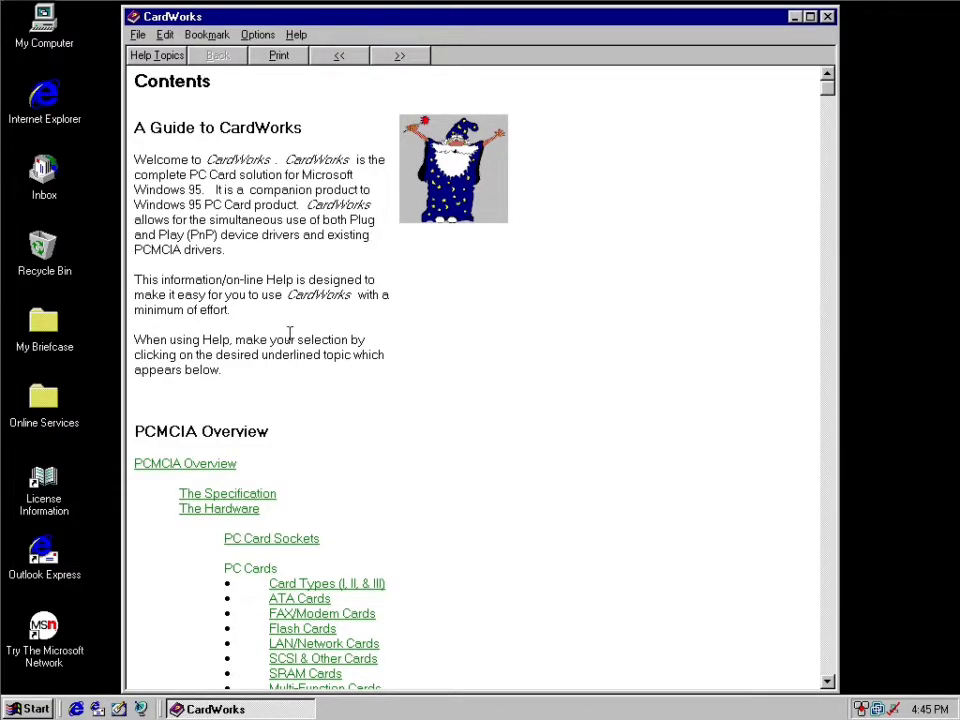
left_click(827, 16)
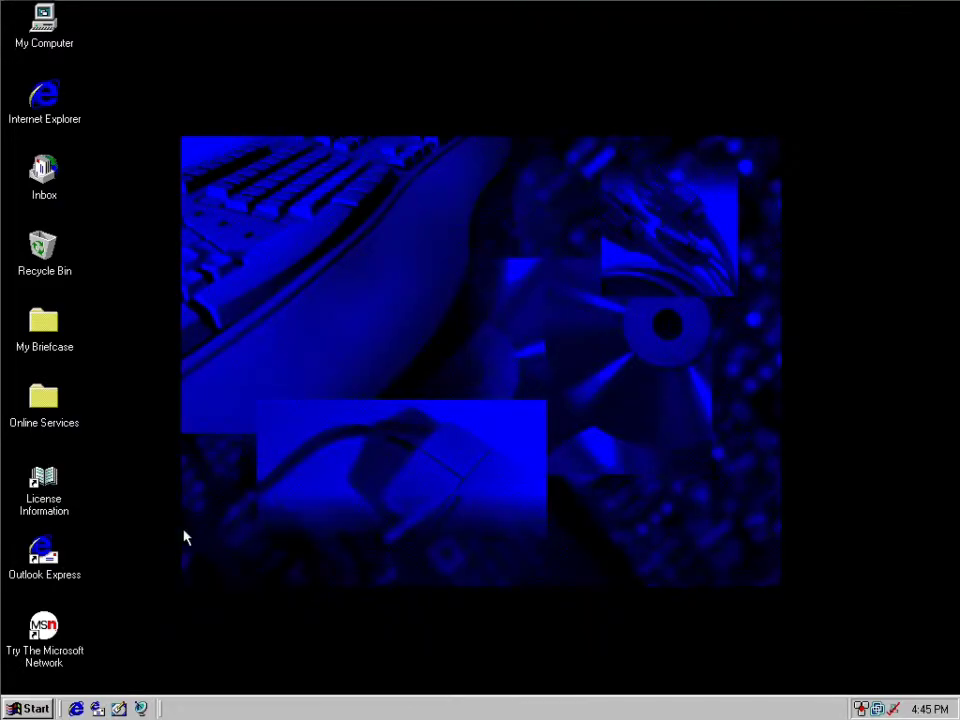
Start ConfigSafe, look over the ConfigSafe EZ options and close it.
left_click(29, 705)
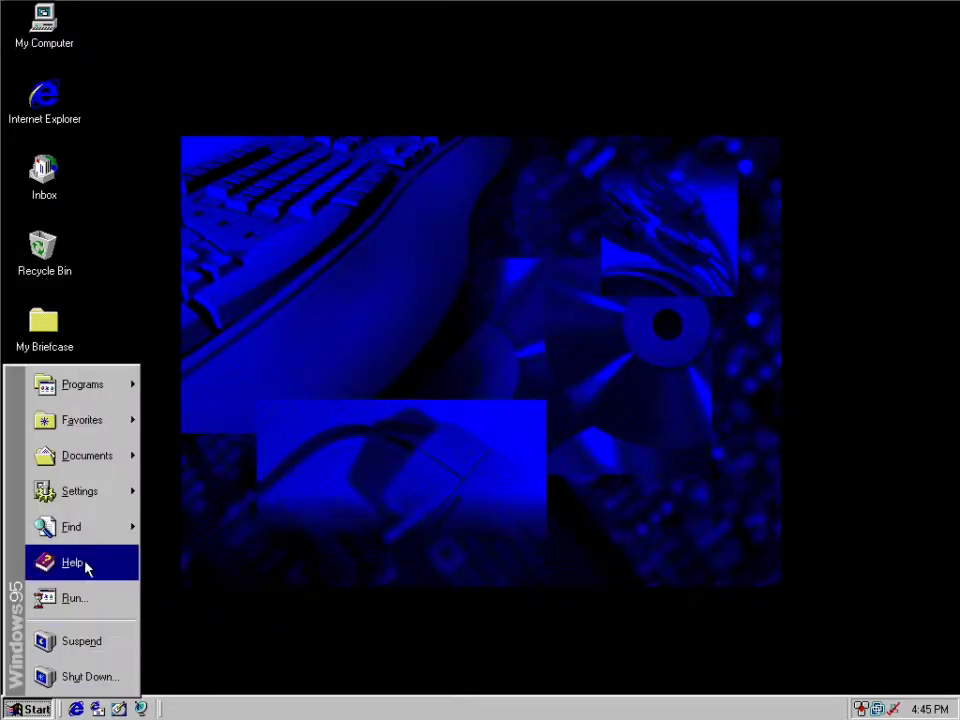
mouse_move(114, 388)
mouse_move(265, 395)
mouse_move(230, 414)
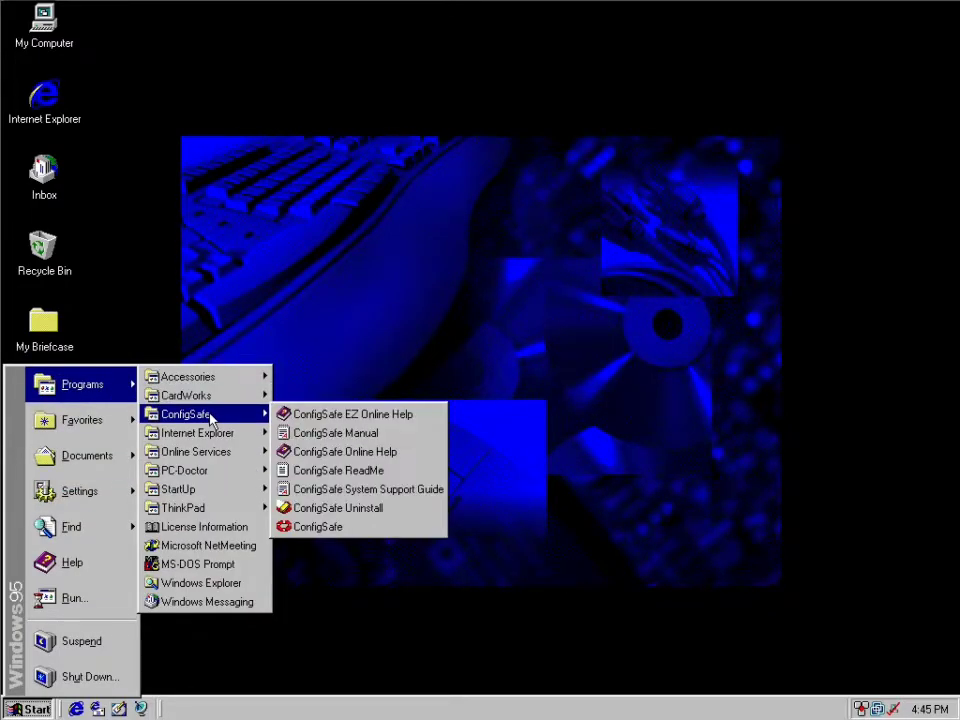
left_click(324, 527)
left_click_drag(362, 62, 457, 133)
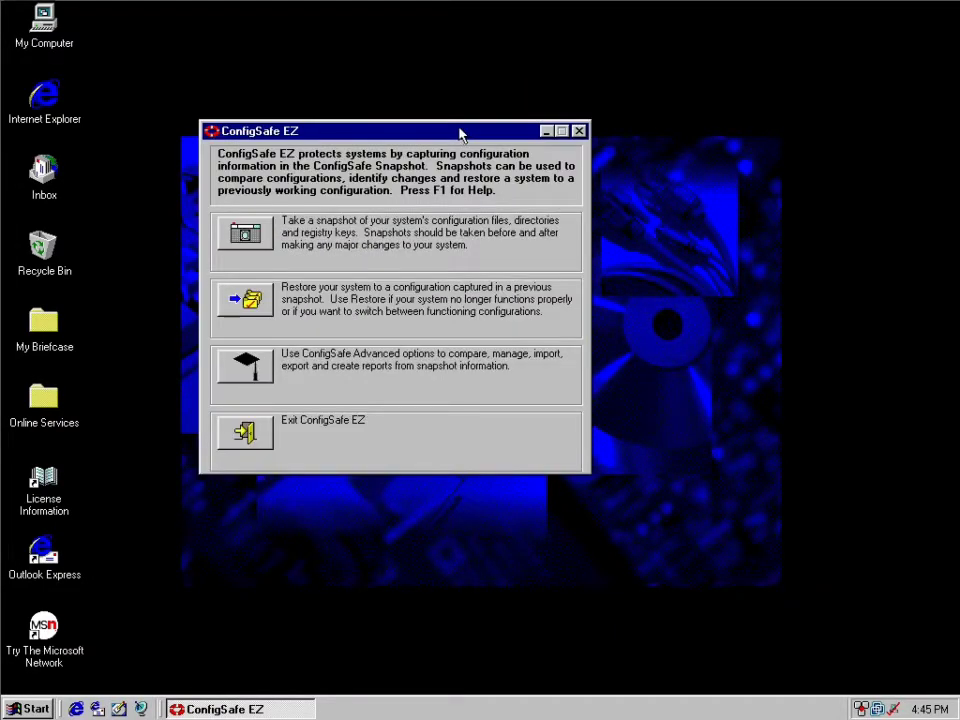
left_click(580, 133)
Look through the installed program groups and start PC-Doctor for Windows.
left_click(16, 710)
mouse_move(72, 440)
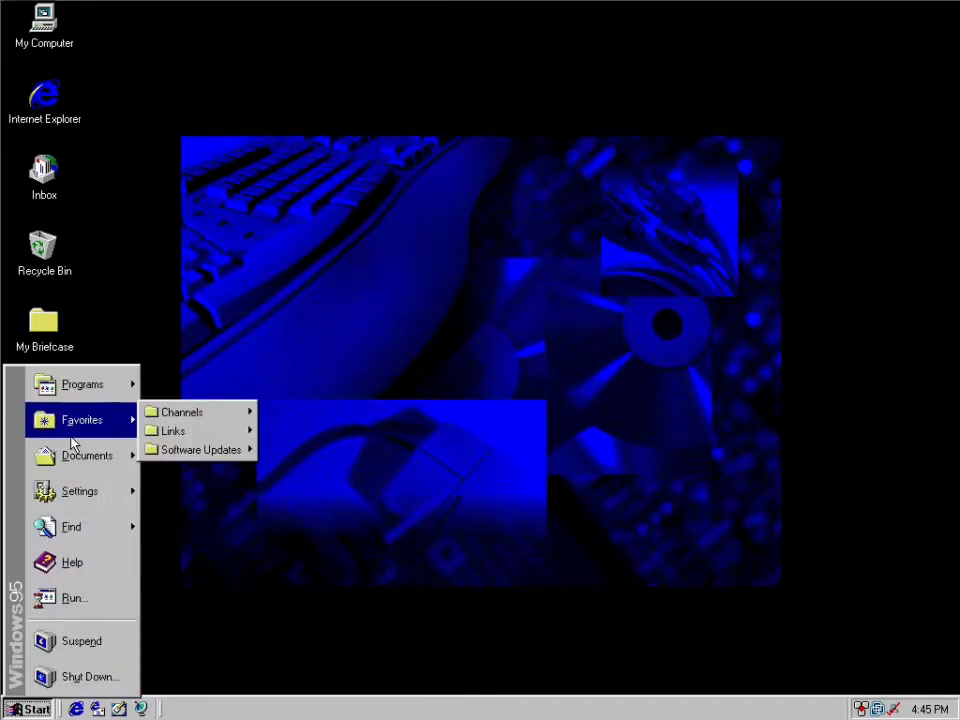
mouse_move(100, 384)
mouse_move(206, 441)
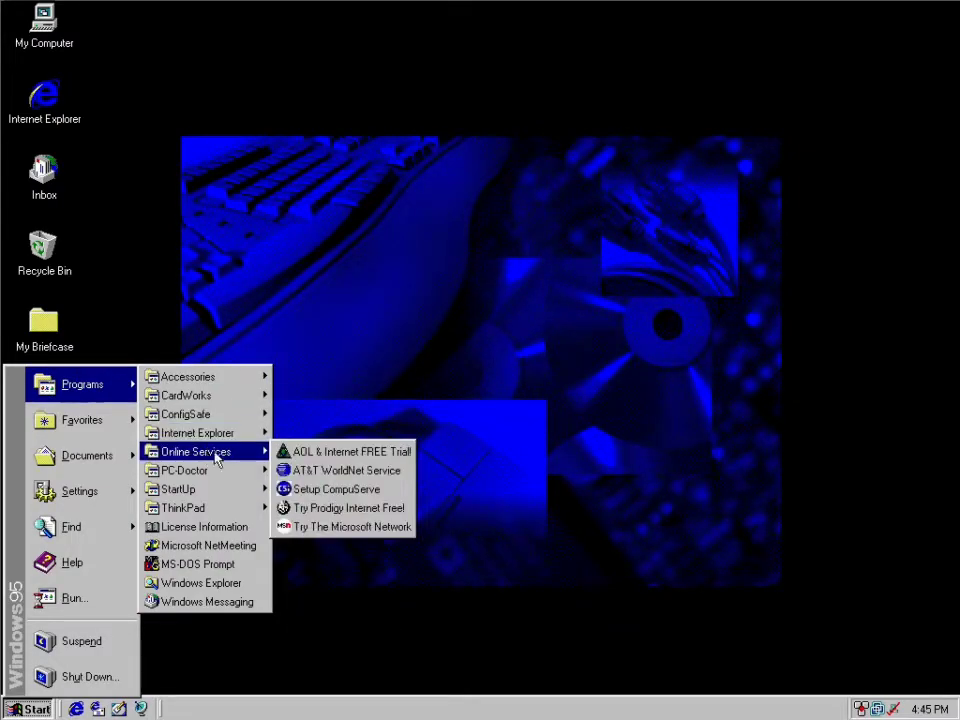
mouse_move(200, 489)
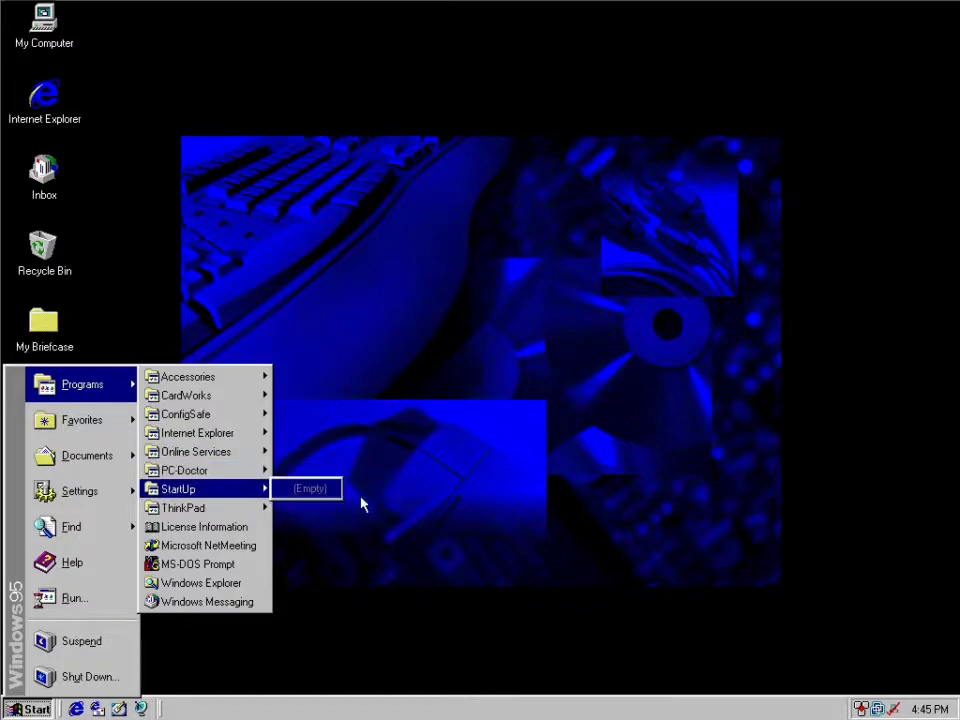
key("Return")
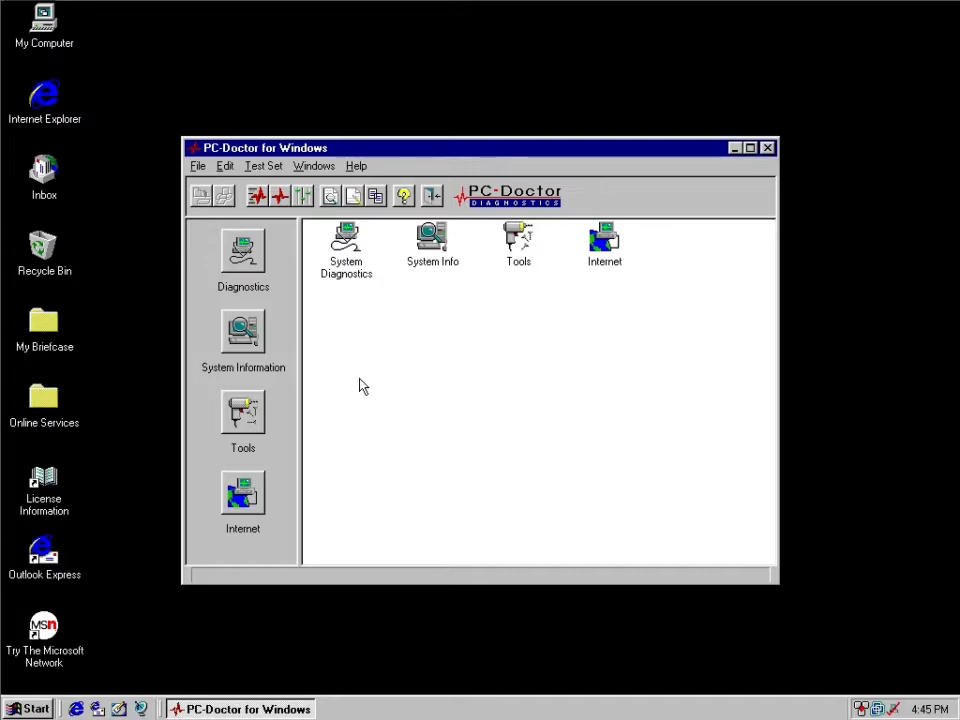
View PC-Doctor's version information, close it and list the Tools modules.
left_click(356, 166)
left_click(352, 210)
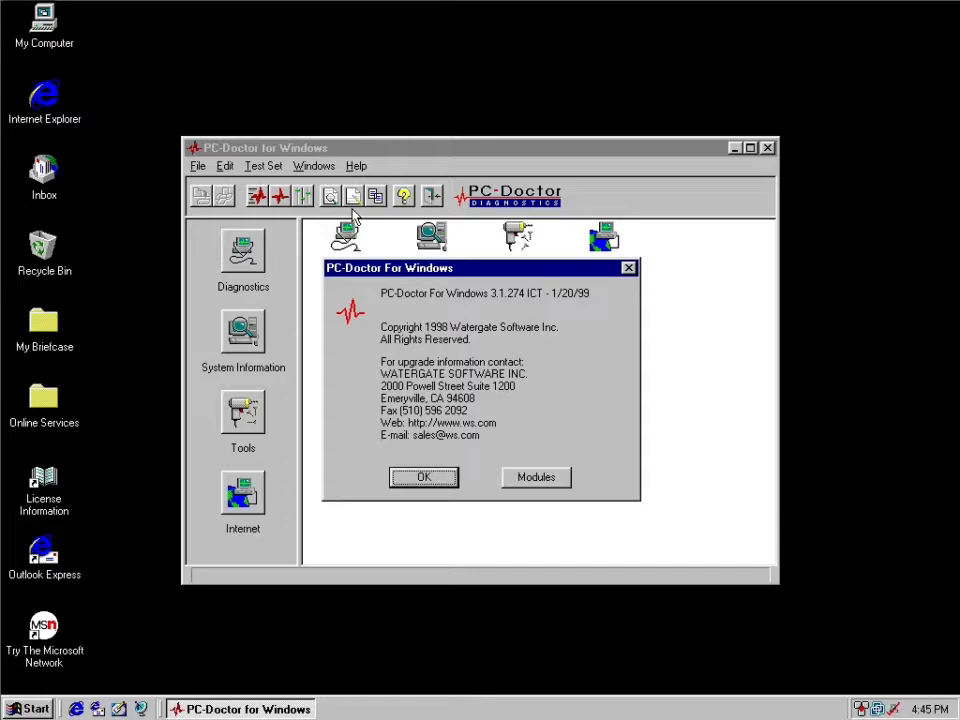
left_click(445, 477)
left_click(831, 137)
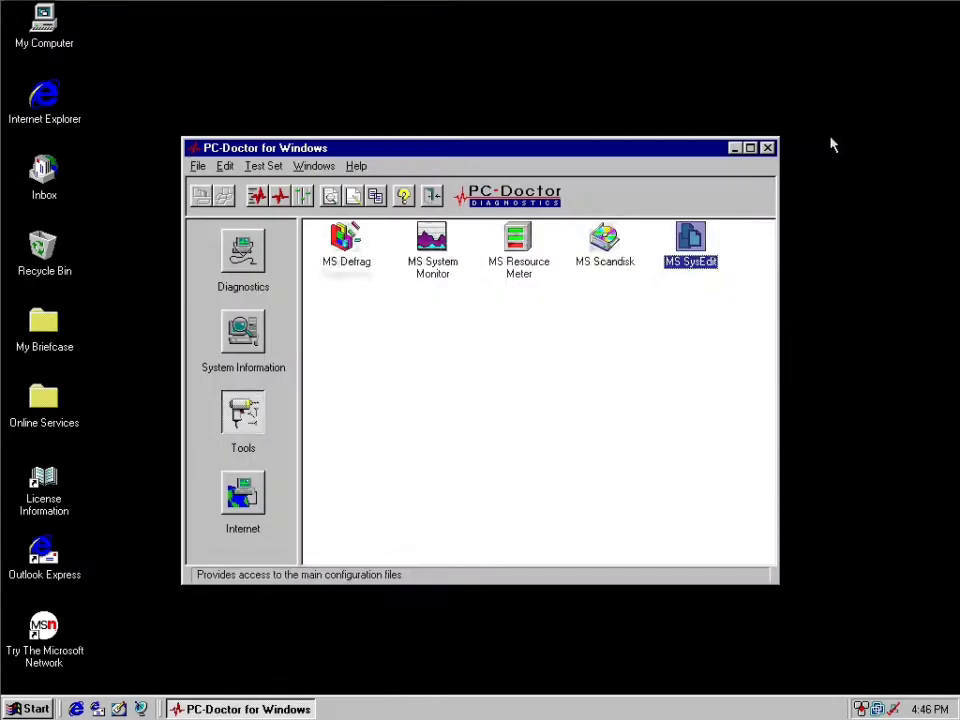
Examine the System Info and VGA Info reports in a maximized window, highlighting the CPUID and display driver copyright entries.
left_click(226, 337)
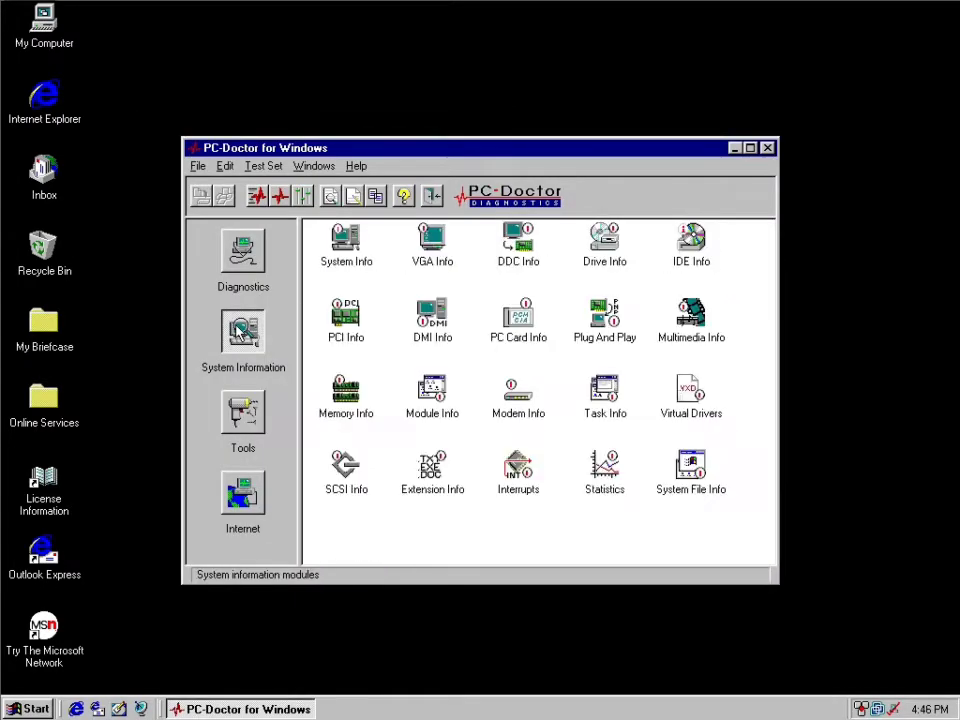
double_click(346, 240)
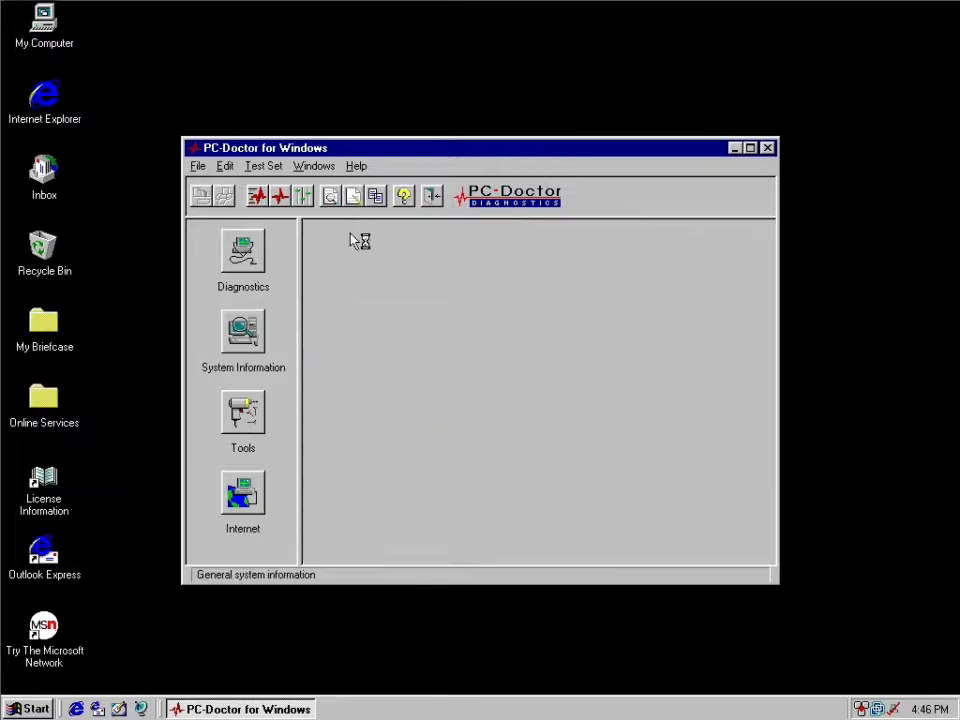
left_click(751, 148)
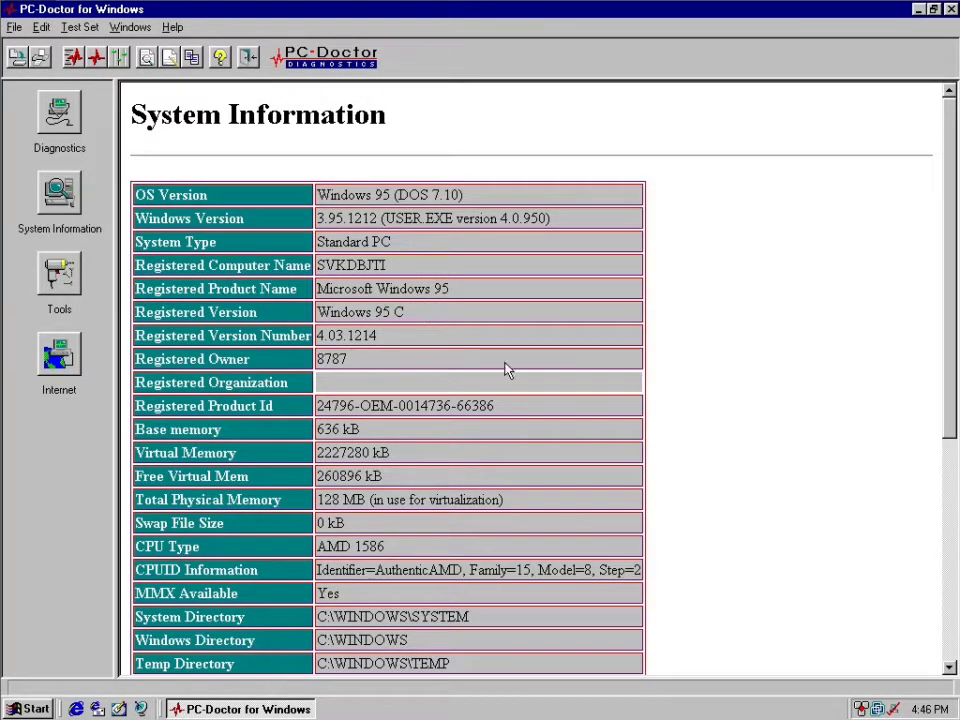
left_click_drag(952, 313, 952, 471)
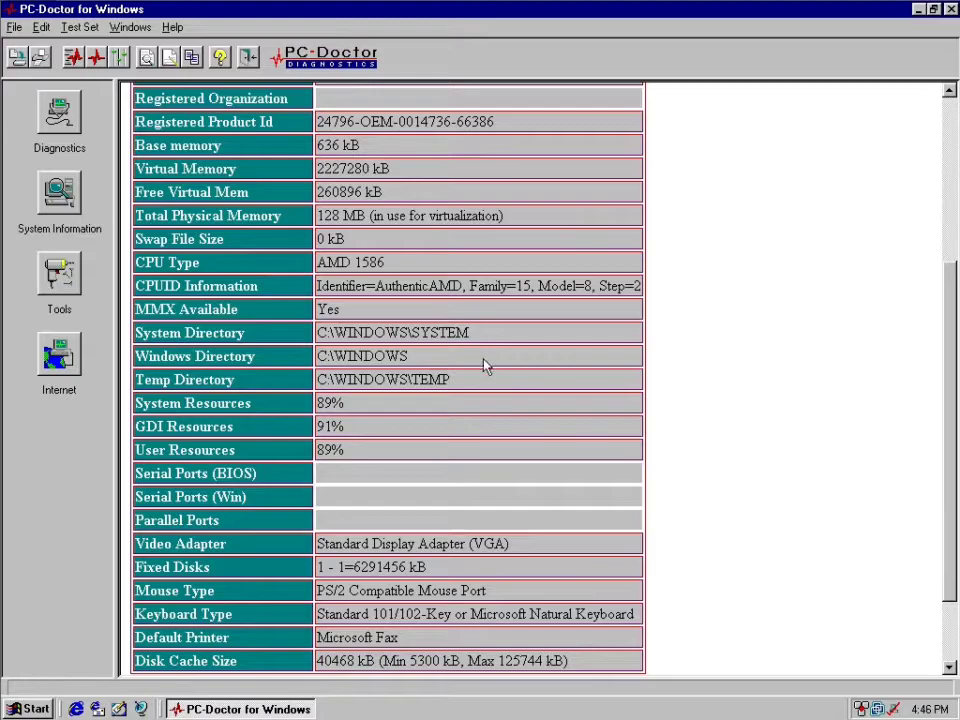
triple_click(460, 283)
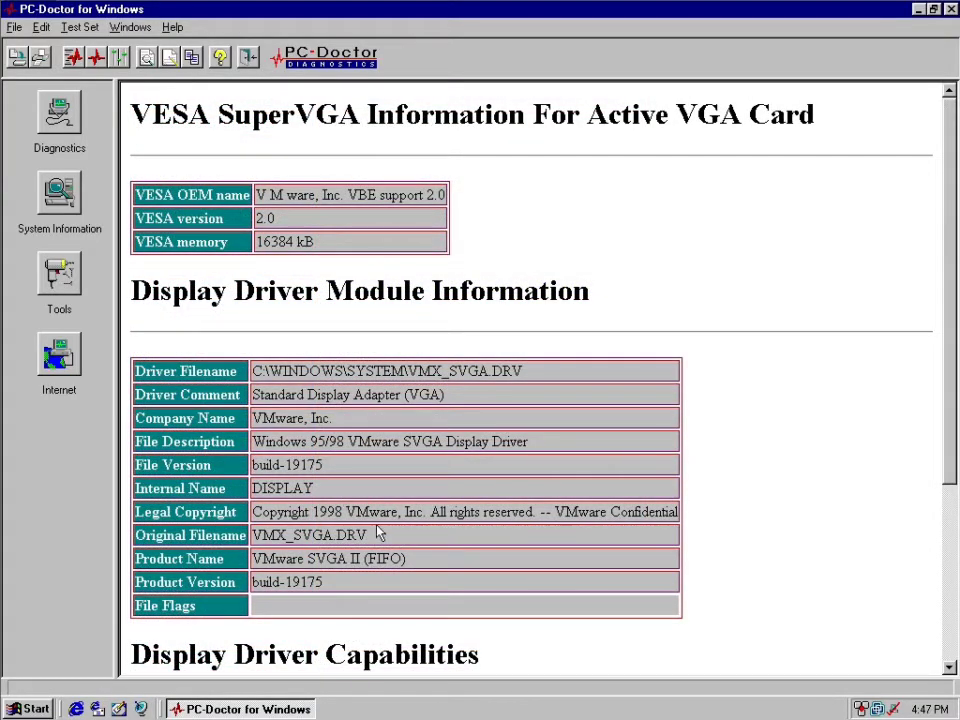
left_click_drag(345, 512, 295, 512)
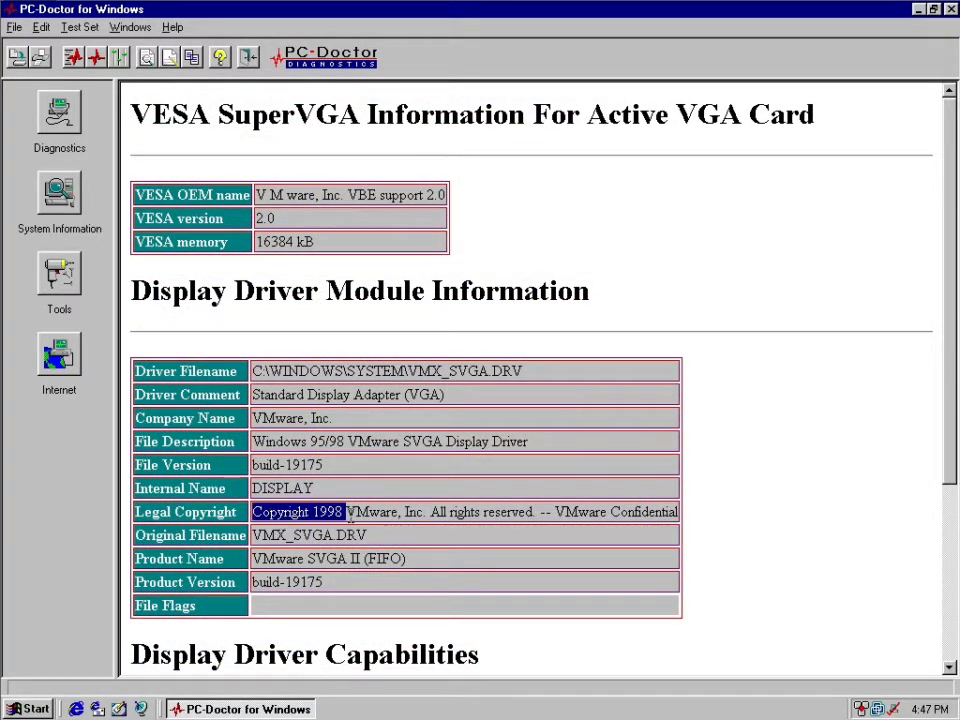
Look over the System Information and Diagnostics modules and close PC-Doctor.
left_click(59, 198)
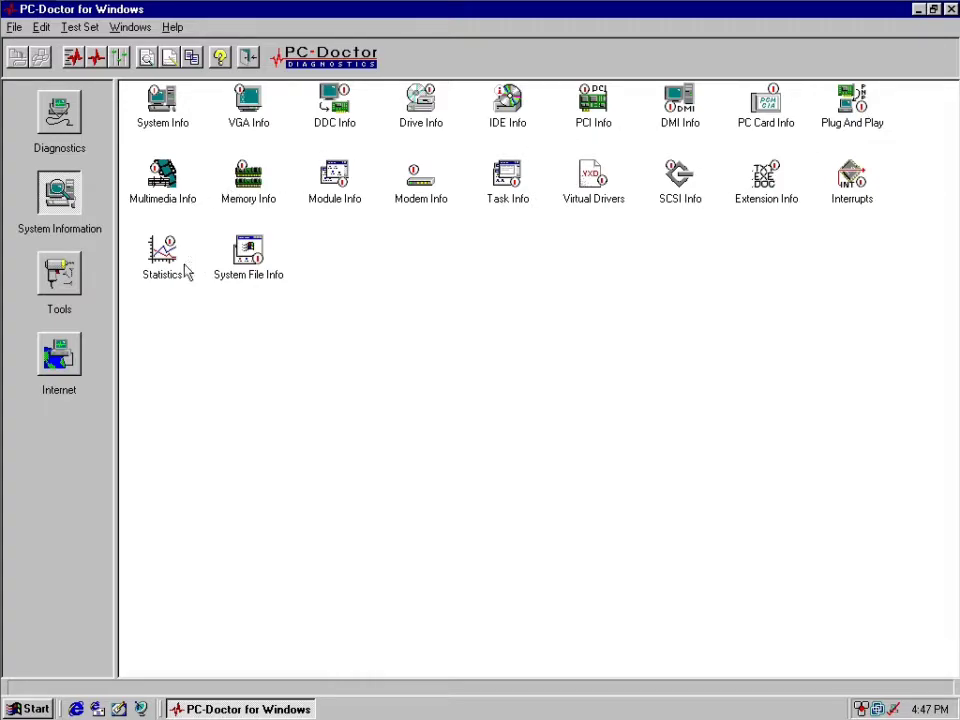
left_click(66, 106)
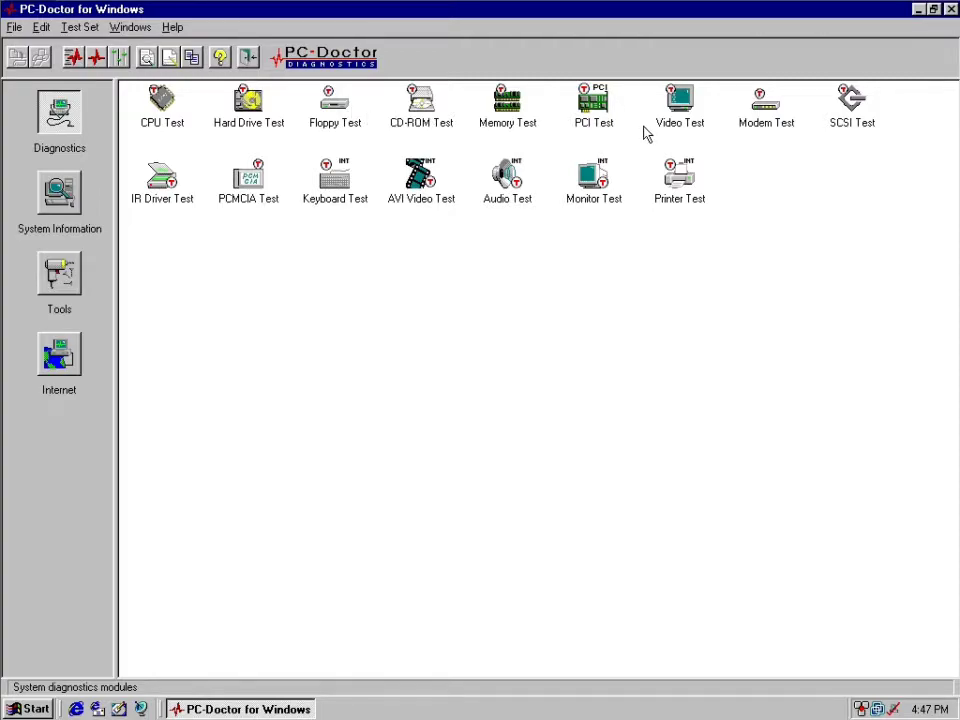
left_click(951, 9)
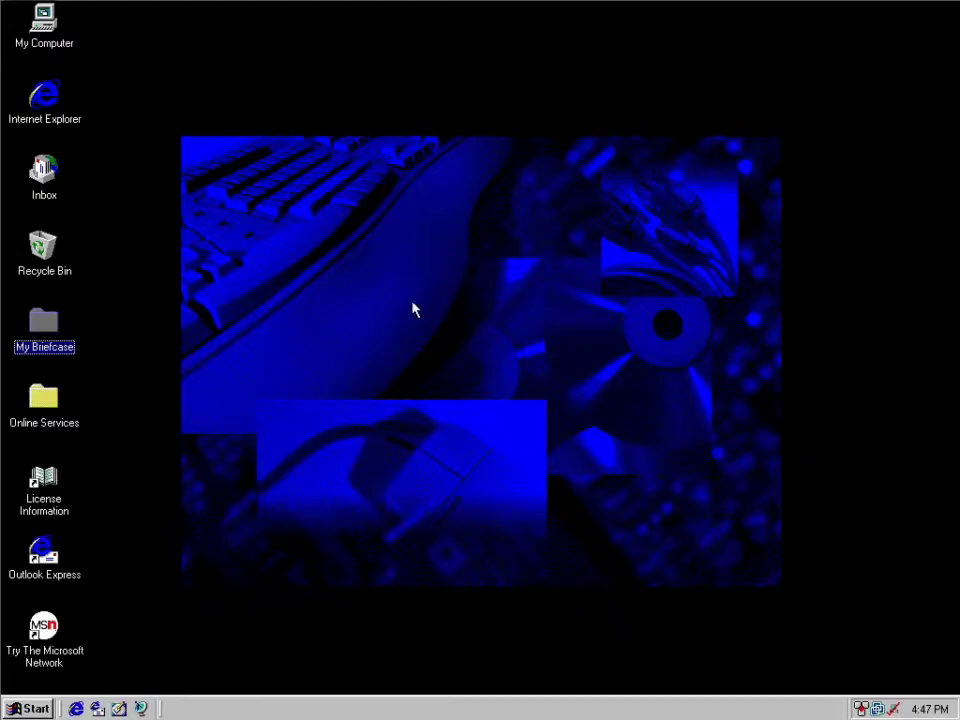
Start the ThinkPad Fuel Gauge and move its window to the desktop's lower-right corner.
left_click(40, 709)
mouse_move(100, 384)
mouse_move(230, 512)
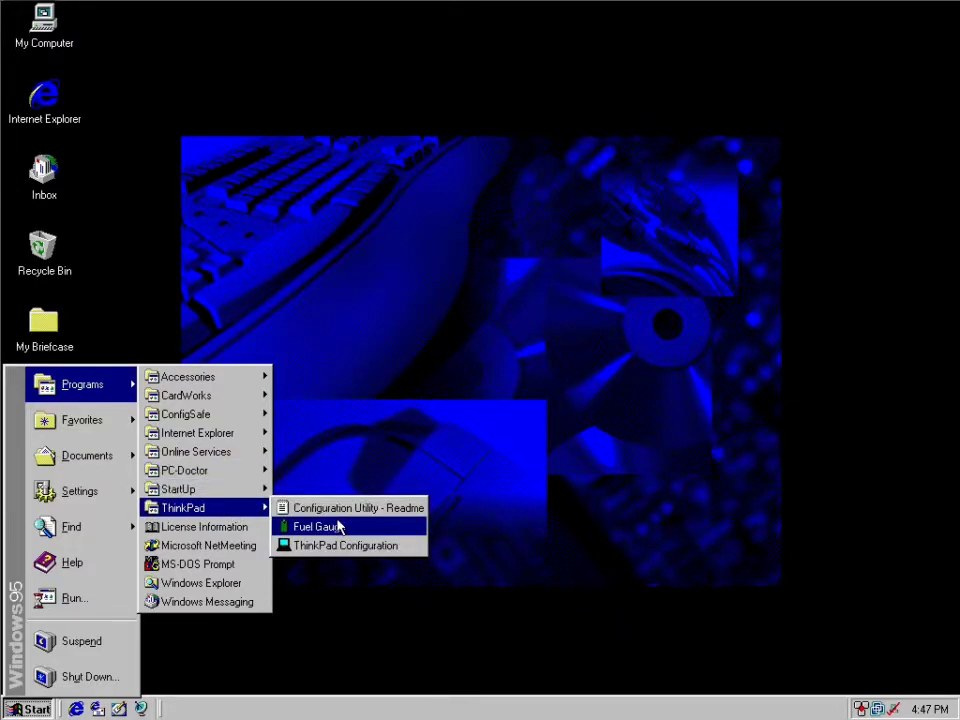
left_click(338, 527)
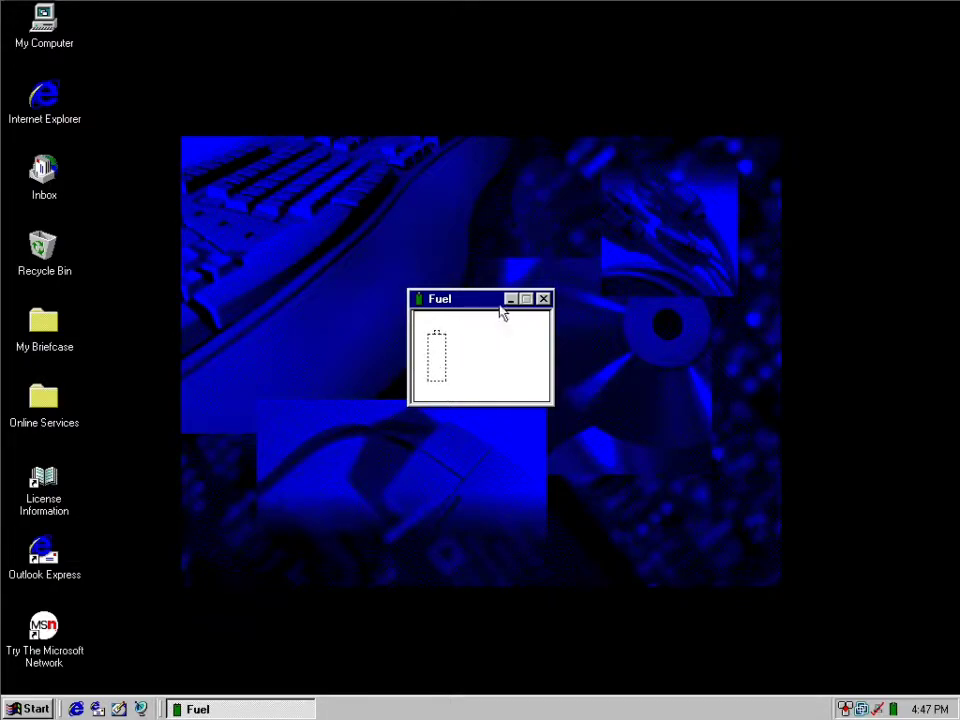
left_click_drag(479, 304, 877, 589)
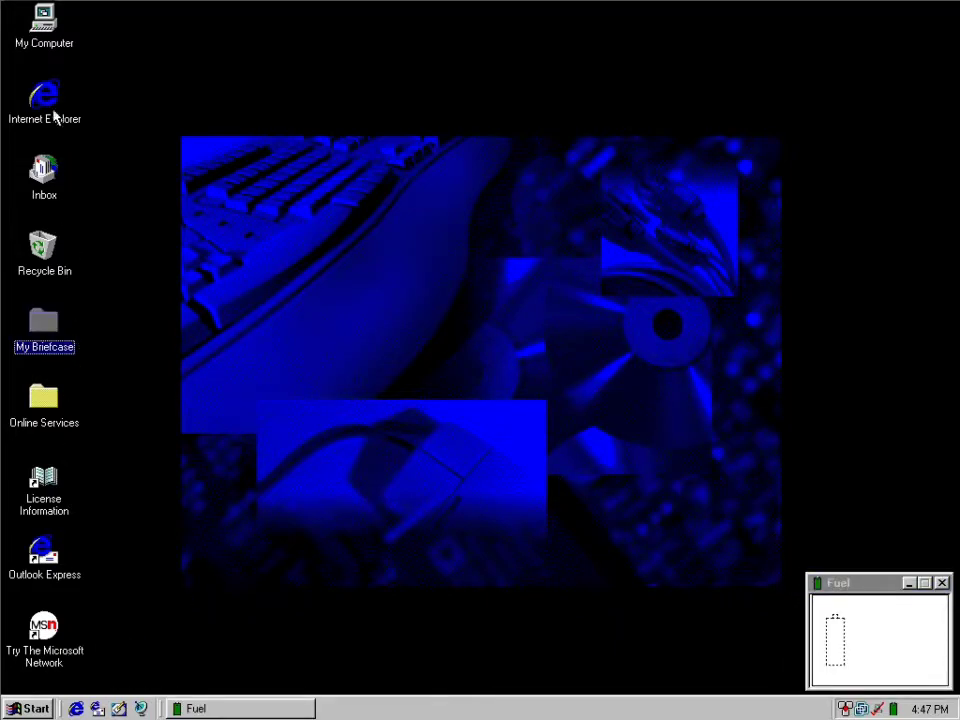
Open Control Panel and enlarge its window to show more of its items.
left_click(22, 714)
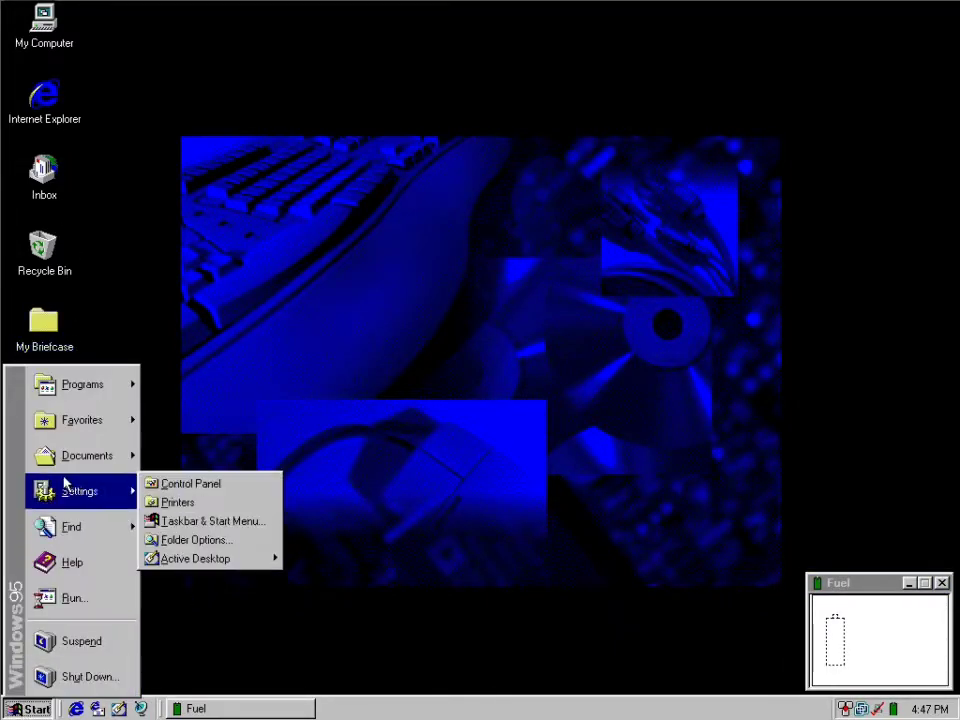
mouse_move(120, 491)
left_click(203, 481)
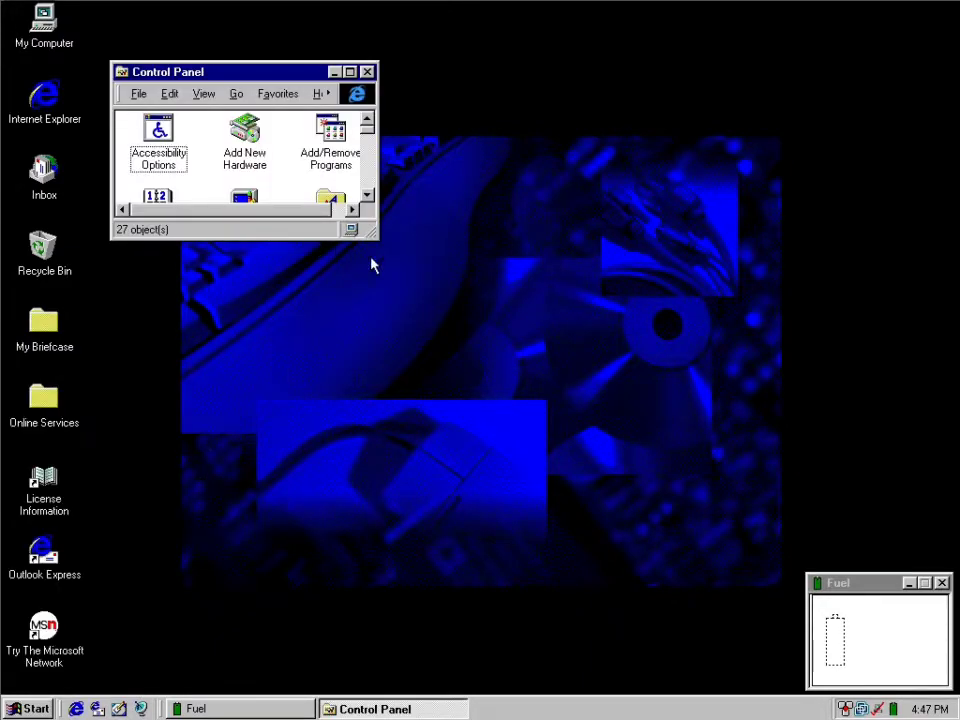
left_click_drag(376, 235, 950, 686)
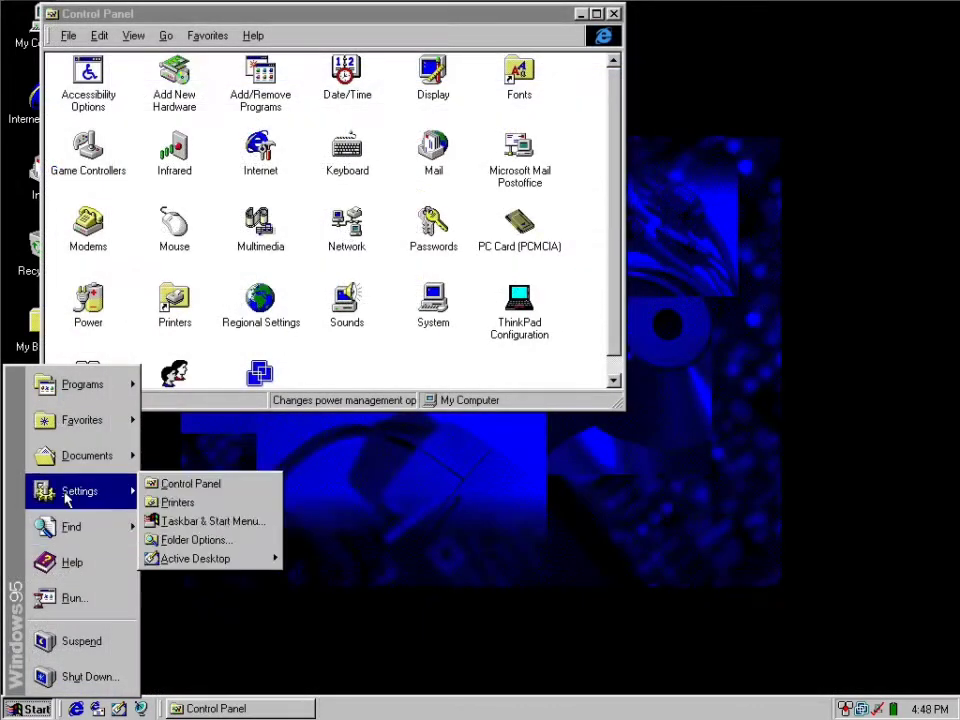
Launch the ThinkPad Configuration utility and try to set Audio to Enable.
mouse_move(81, 384)
mouse_move(206, 400)
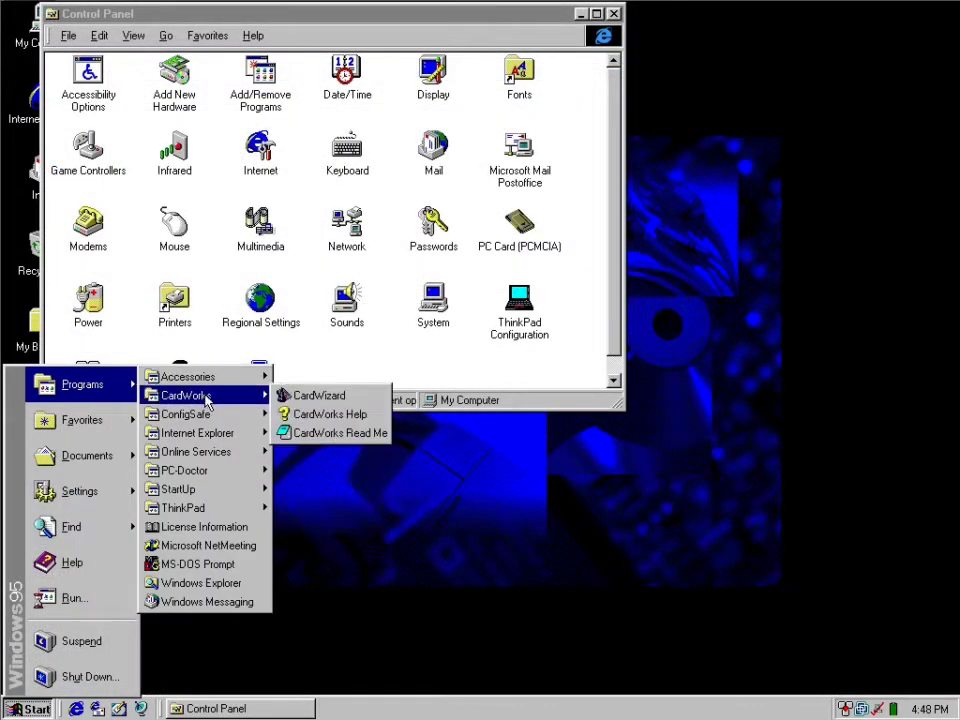
mouse_move(195, 474)
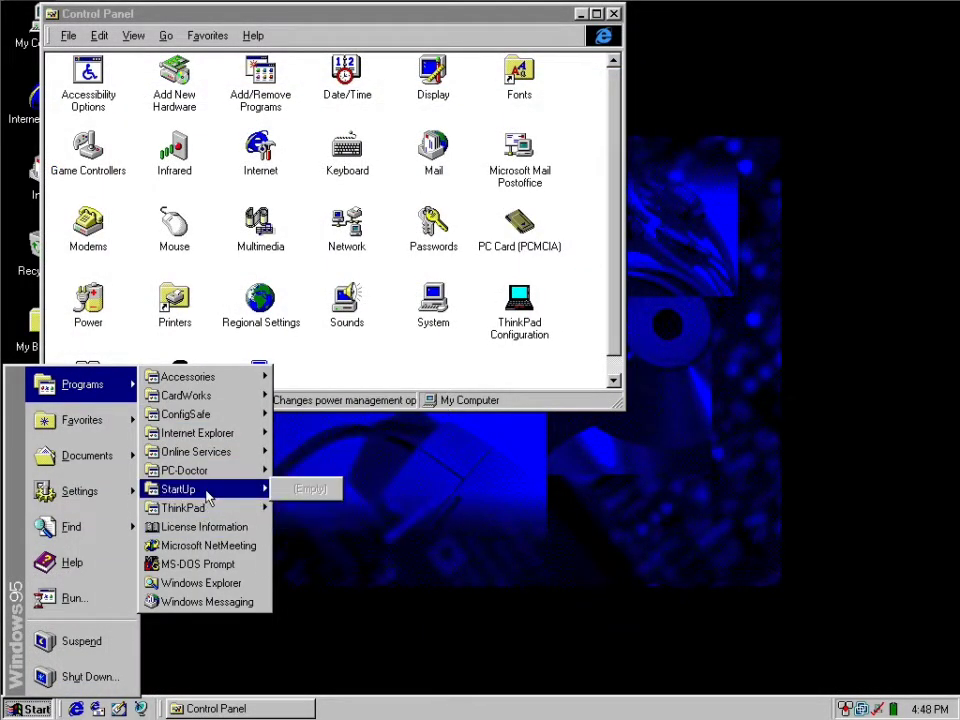
mouse_move(235, 508)
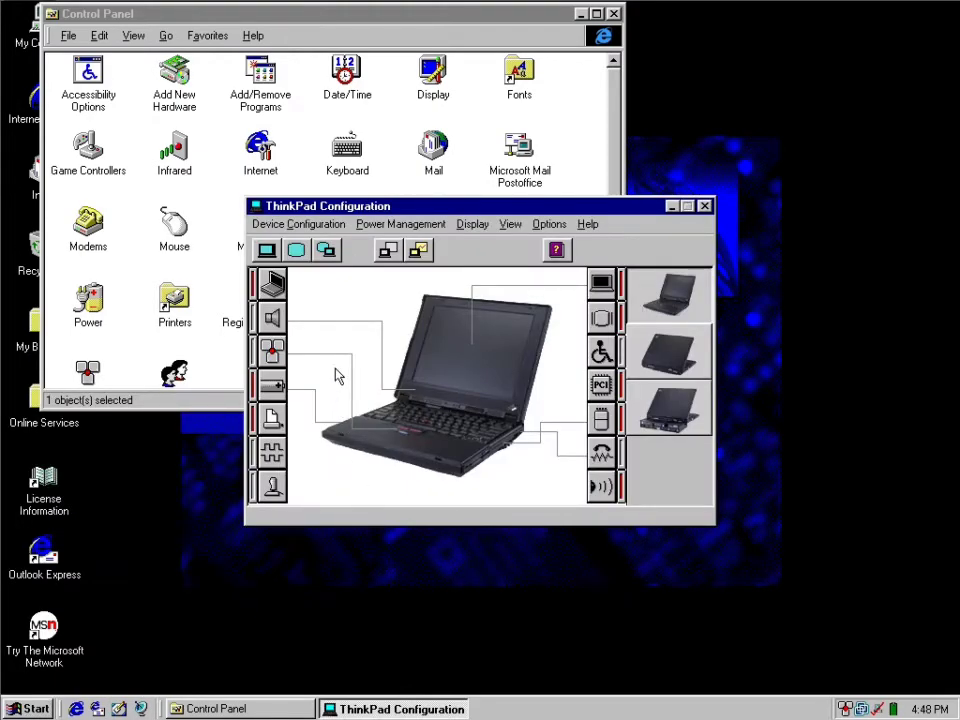
left_click(272, 318)
left_click(468, 341)
left_click(362, 424)
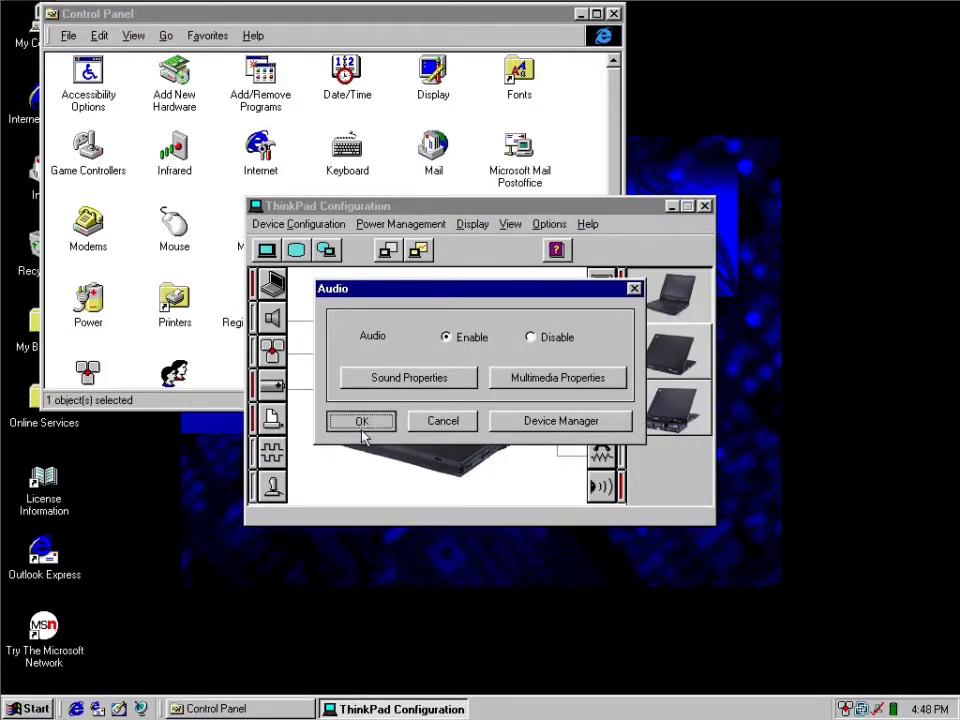
Recheck the Audio setting, inspect Other devices in Device Manager, and cancel out of both dialogs.
left_click(278, 319)
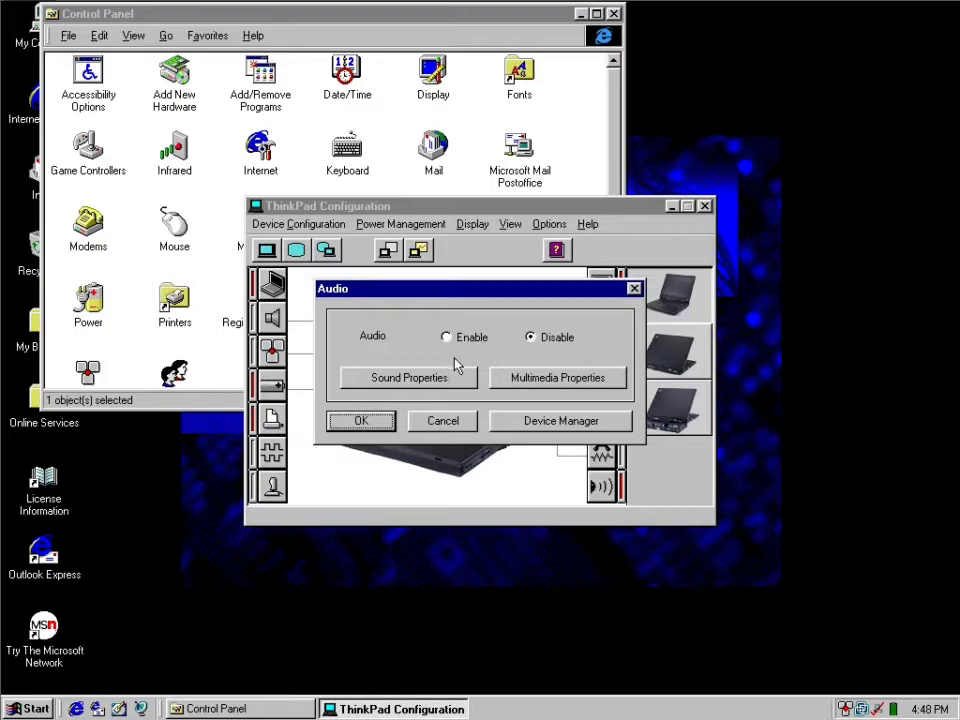
left_click(536, 421)
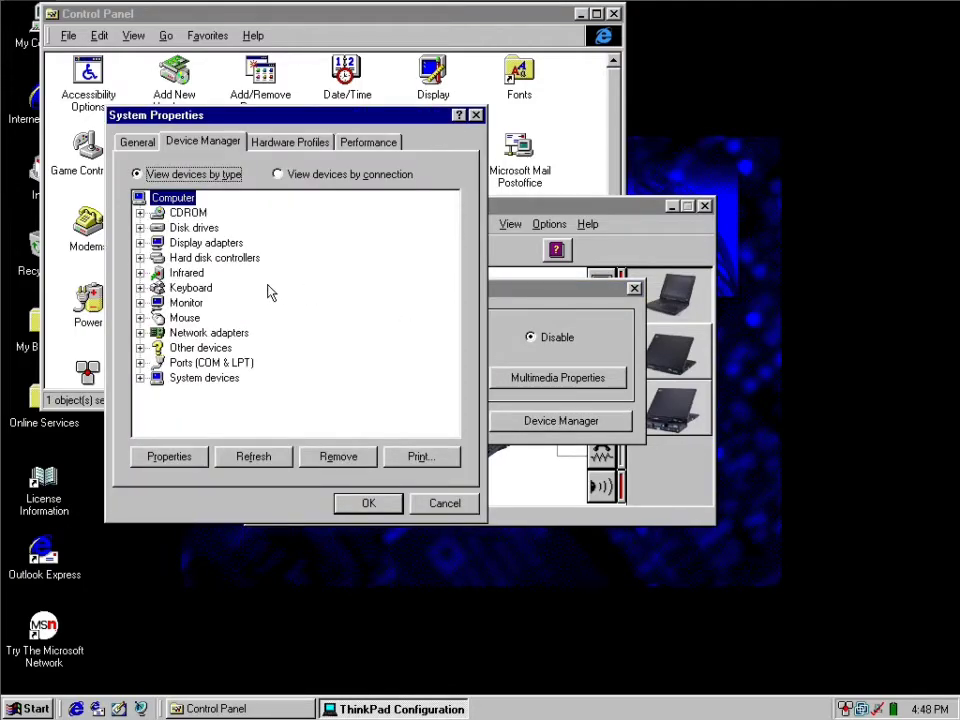
double_click(204, 350)
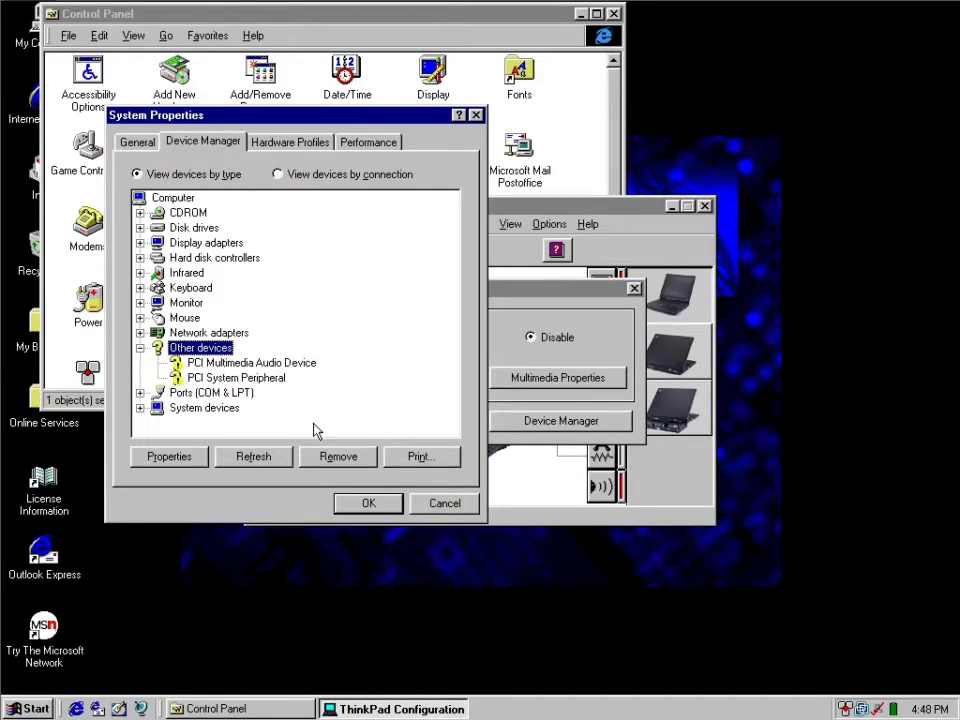
left_click(444, 505)
left_click(444, 420)
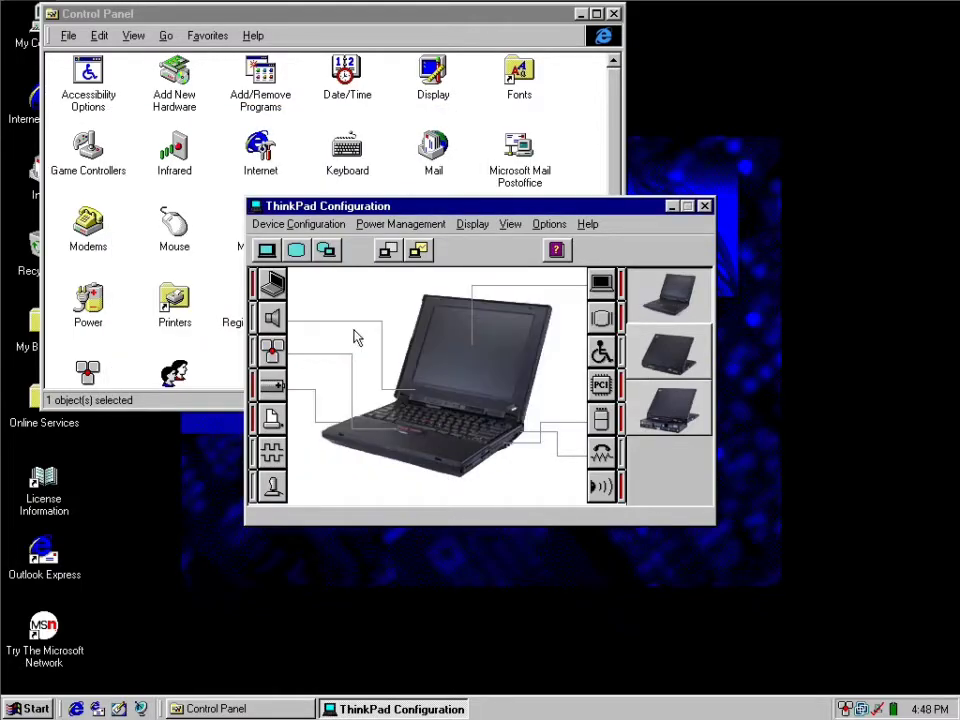
Look over the TrackPoint, power, parallel port and LCD settings in ThinkPad Configuration, cancelling without changes.
left_click(273, 350)
left_click(268, 386)
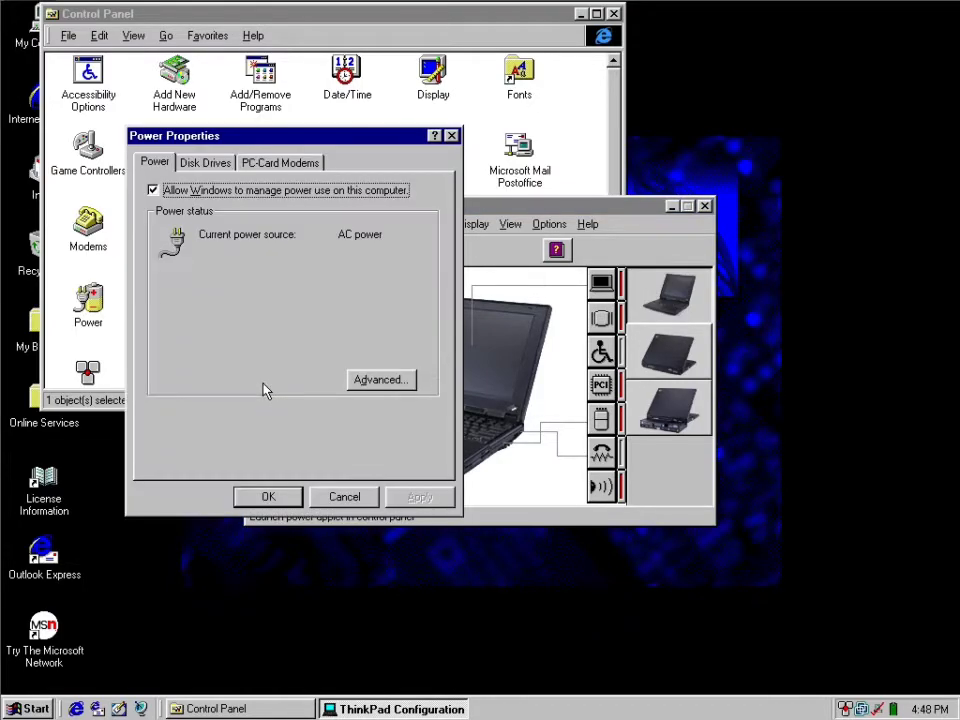
left_click(344, 496)
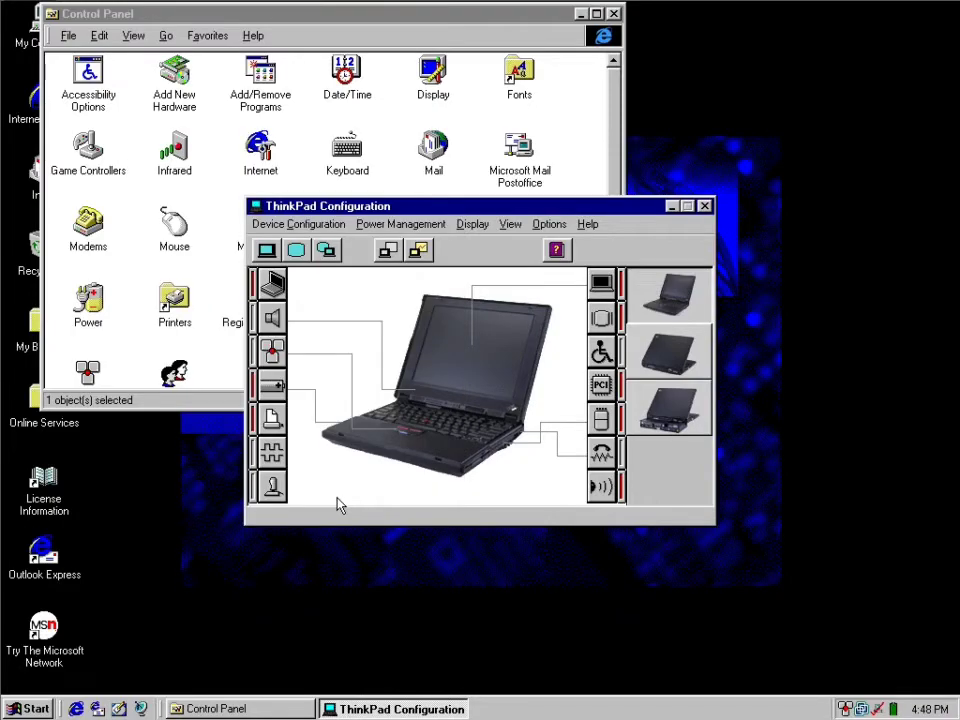
left_click(271, 420)
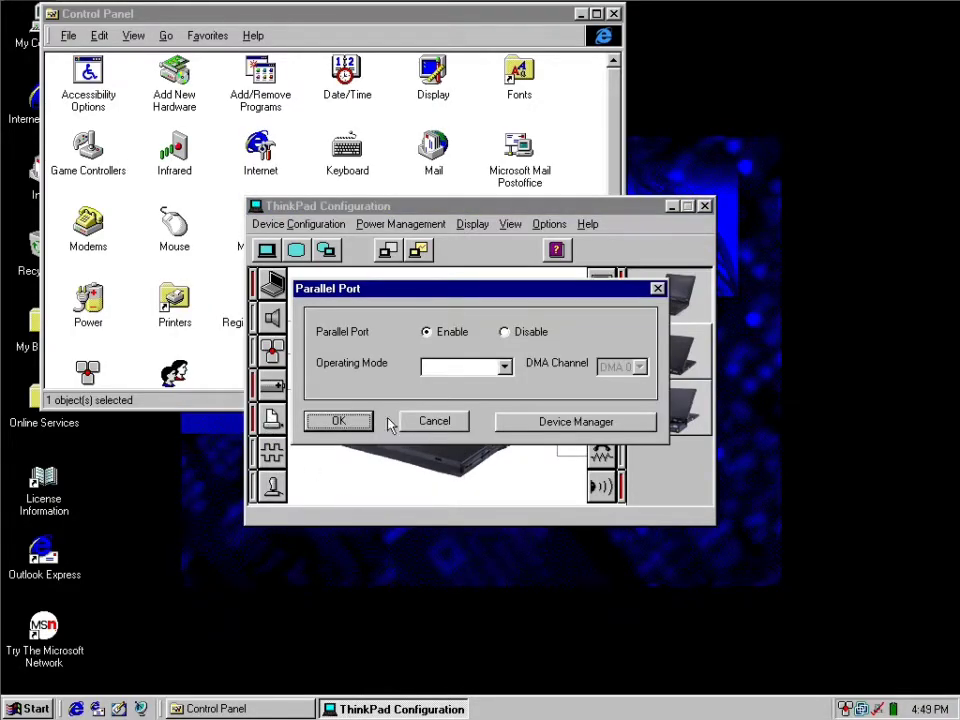
left_click(434, 421)
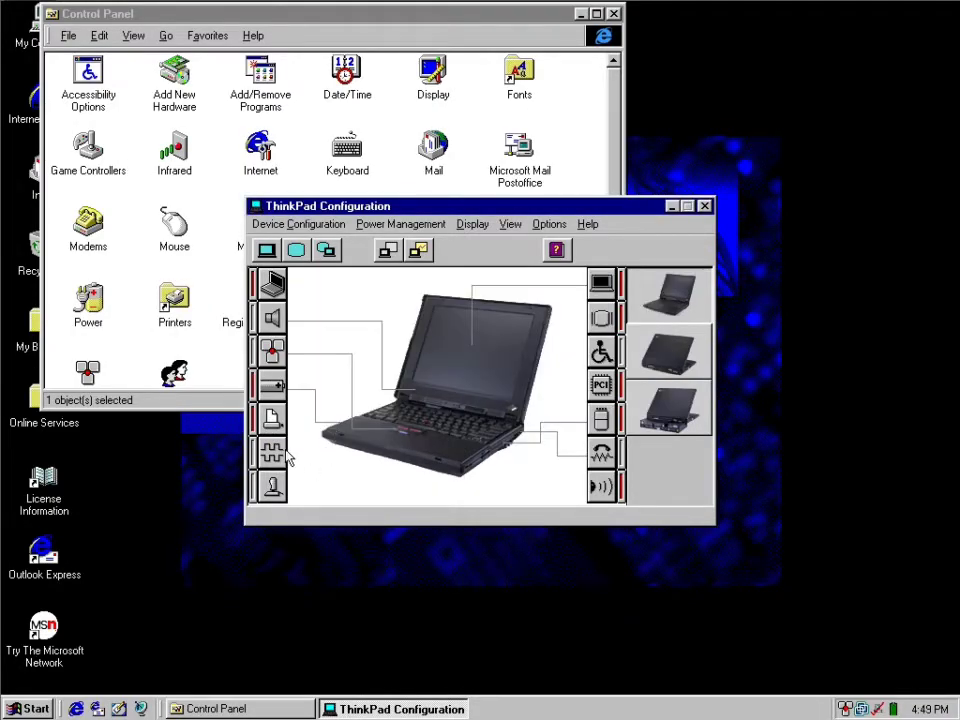
left_click(598, 287)
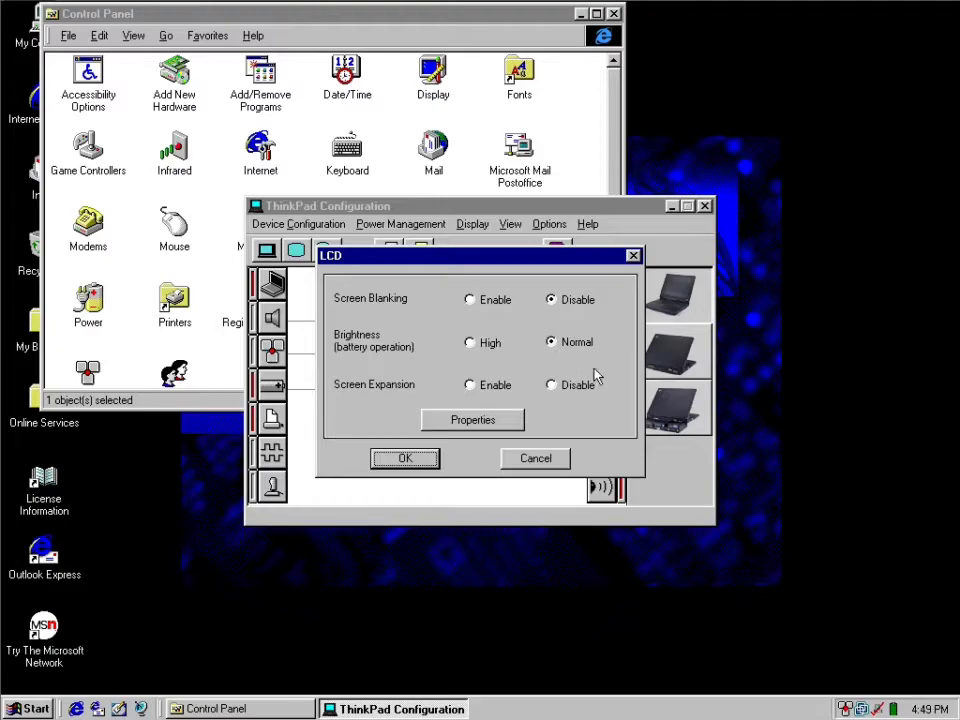
left_click(535, 459)
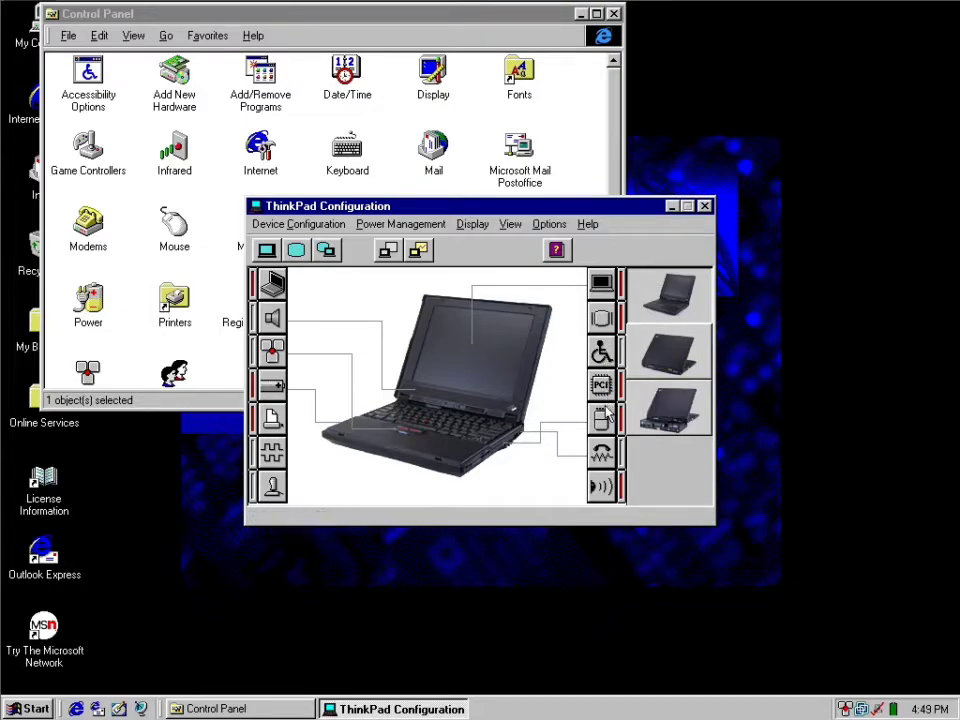
View the port replicator, rear and front pictures, look through the available commands, and close ThinkPad Configuration.
left_click(662, 408)
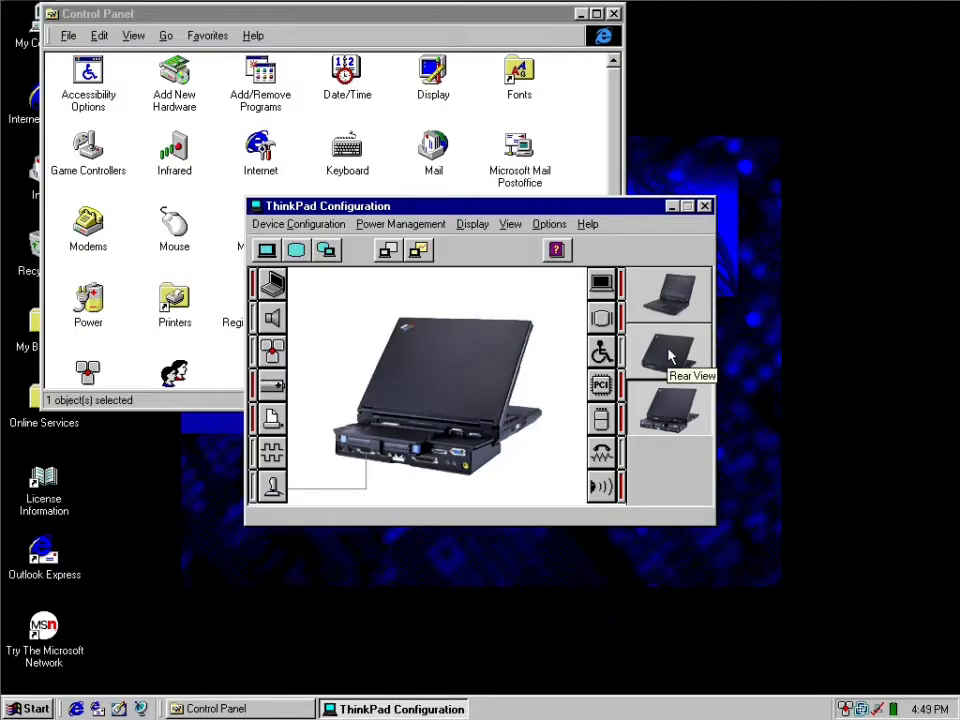
left_click(670, 355)
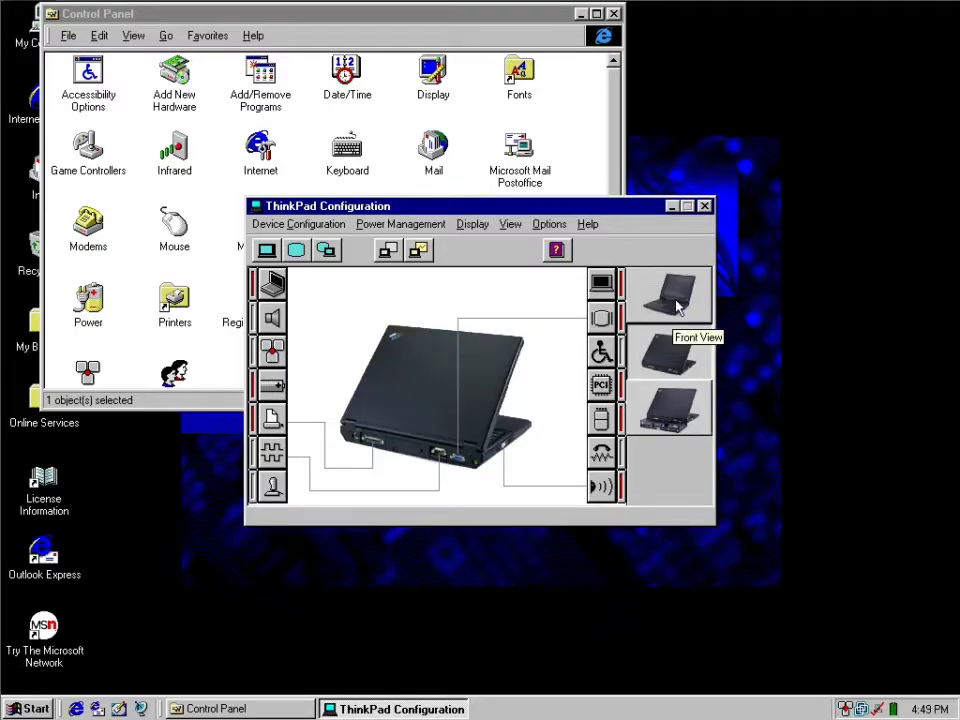
left_click(677, 307)
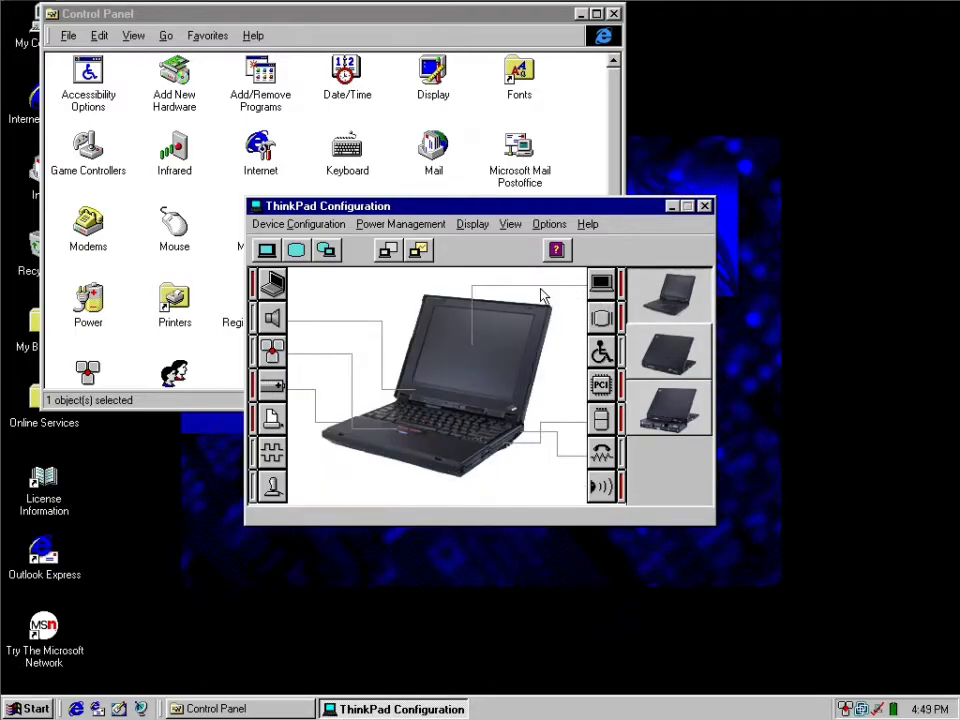
left_click(392, 224)
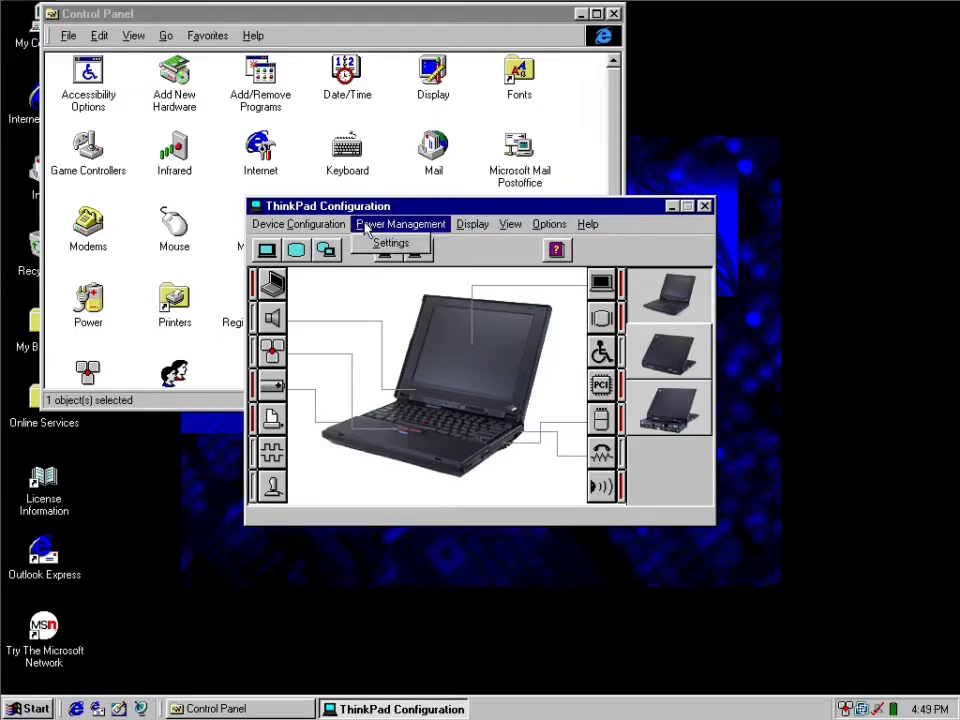
mouse_move(330, 226)
mouse_move(503, 226)
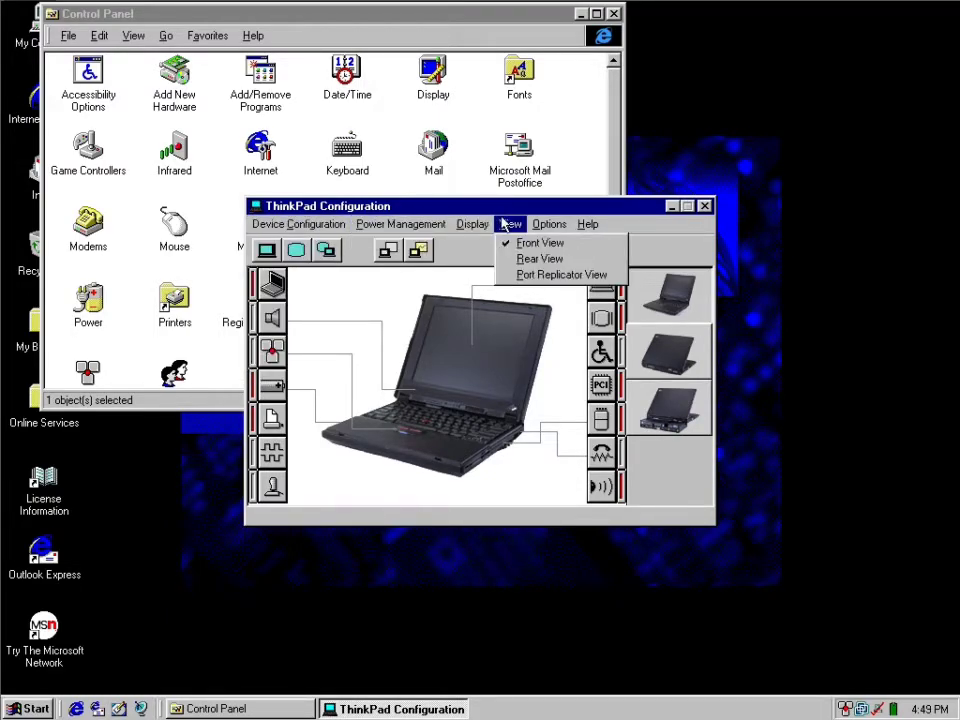
mouse_move(590, 226)
left_click(704, 207)
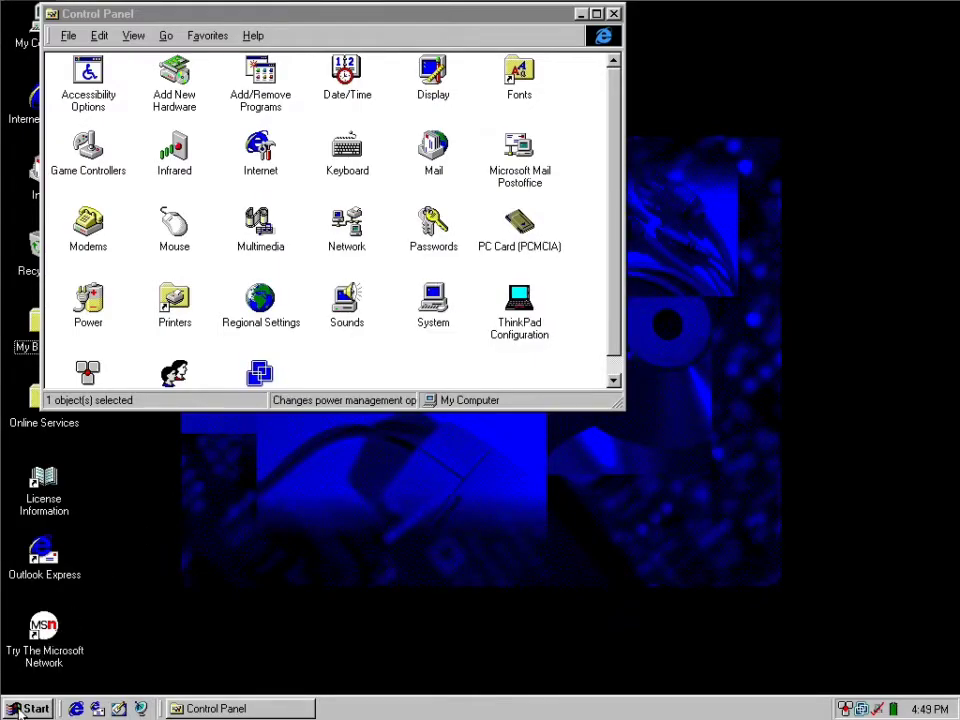
Open the ThinkPad License Information, view the English agreement in a maximized window, and close it.
left_click(30, 708)
mouse_move(86, 390)
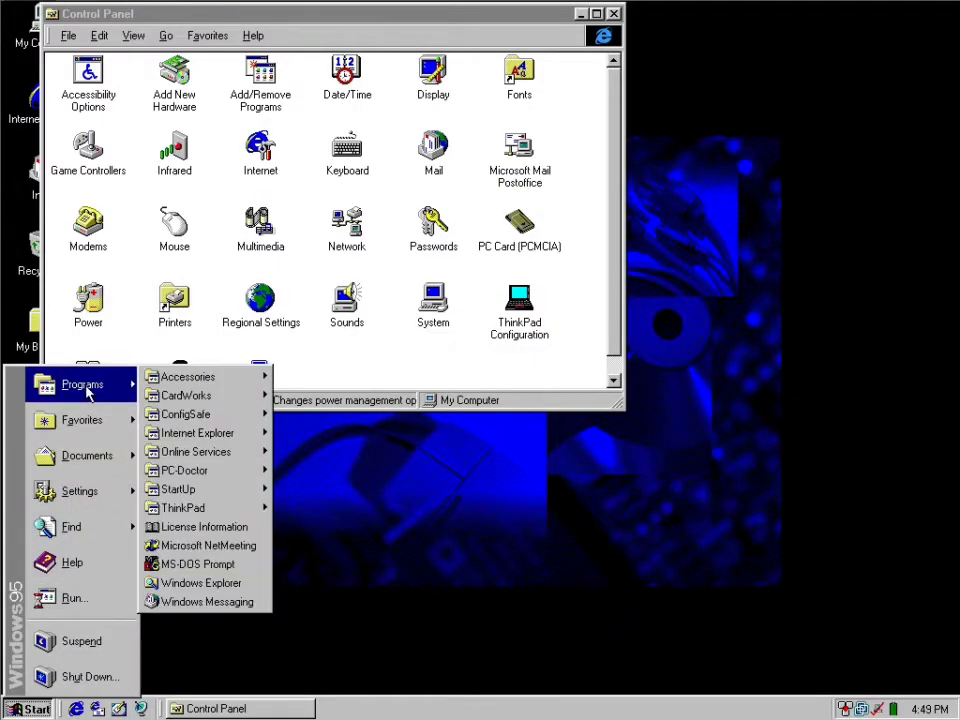
left_click(220, 524)
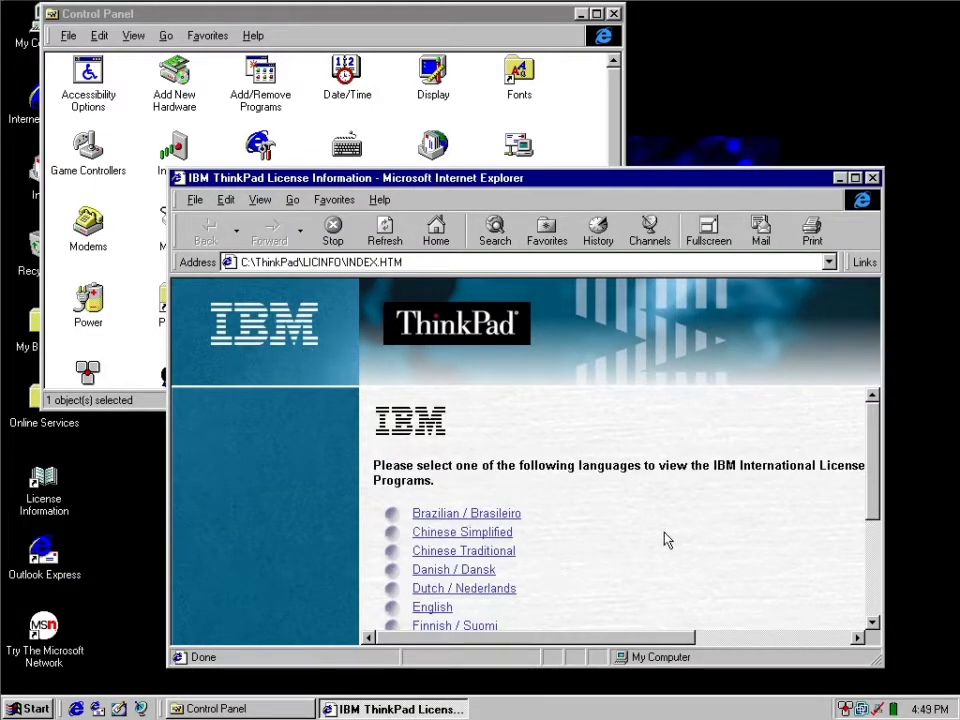
left_click_drag(872, 484, 863, 514)
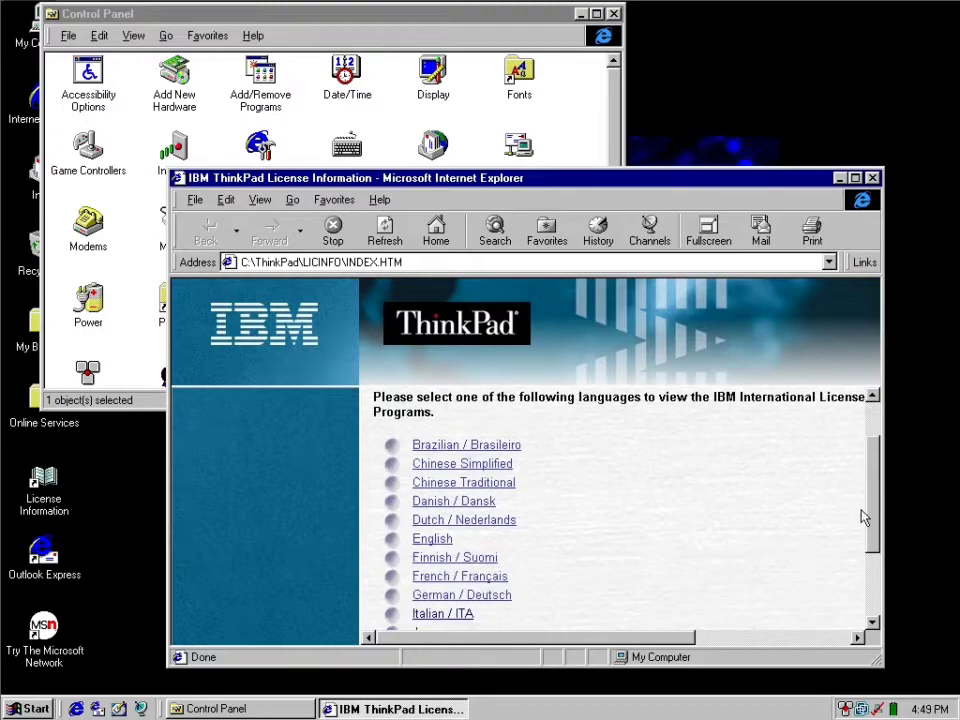
left_click(444, 538)
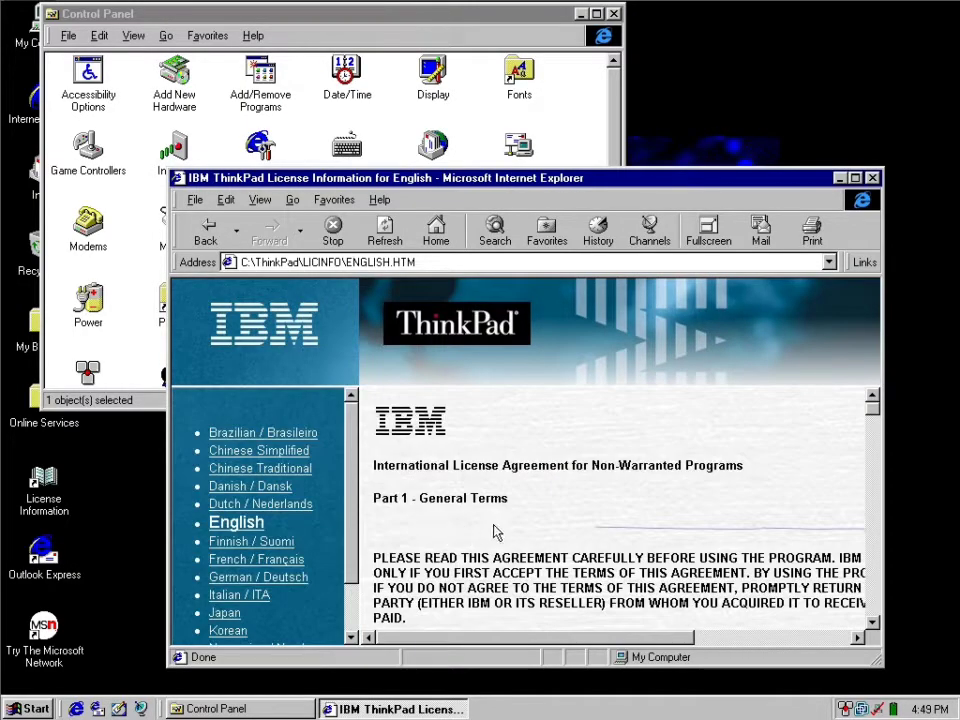
double_click(480, 180)
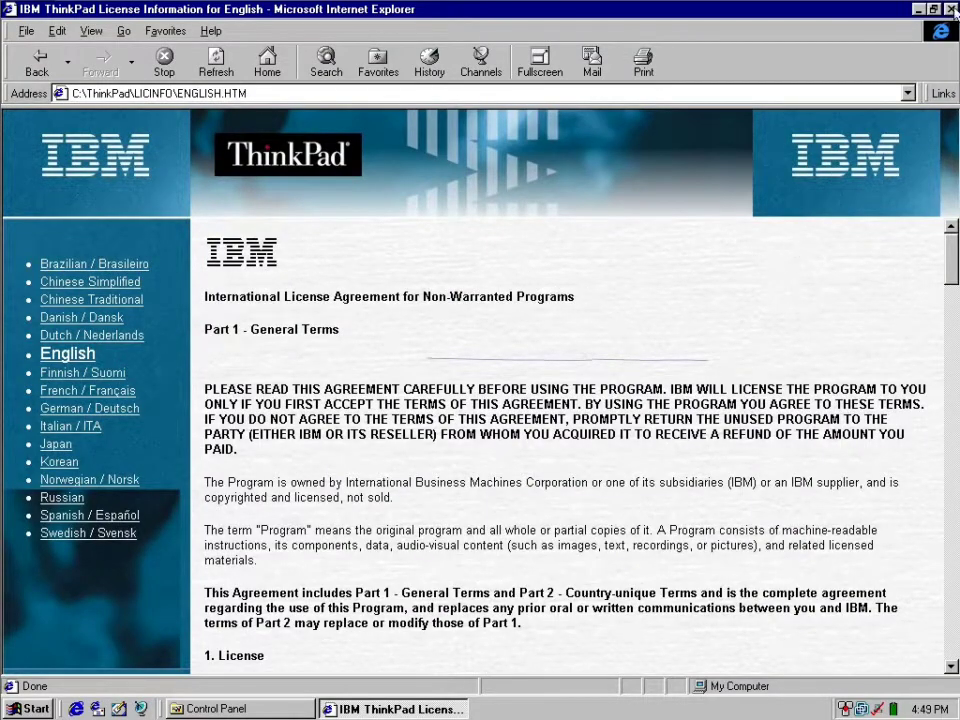
left_click(952, 9)
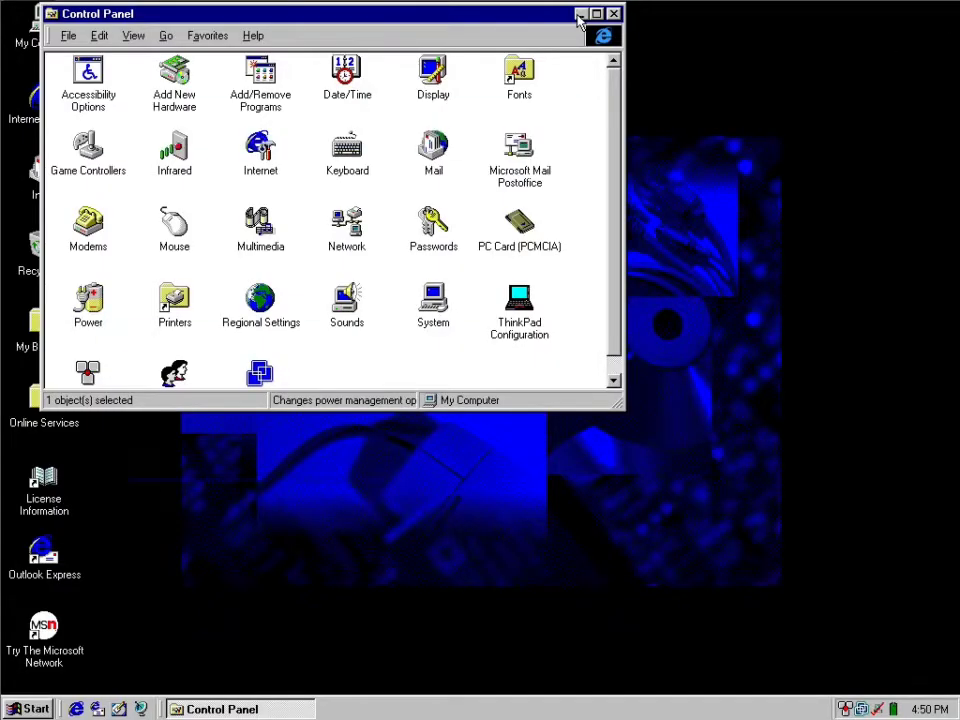
Minimize Control Panel, open the C: drive and look through the files in the Pcdr folder.
left_click(579, 14)
double_click(45, 25)
double_click(173, 157)
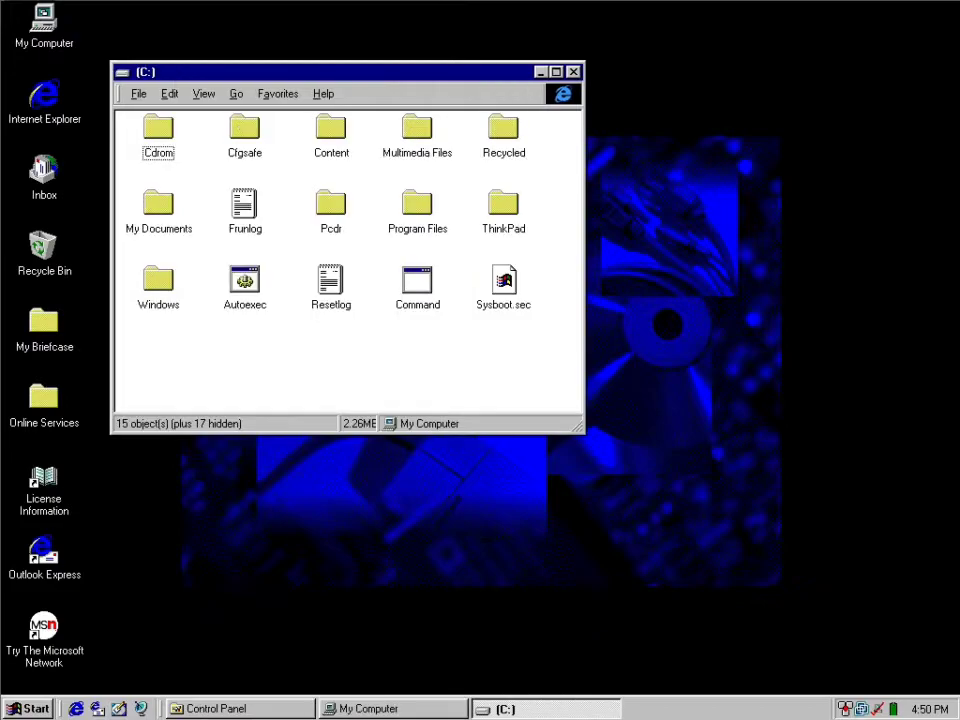
double_click(347, 226)
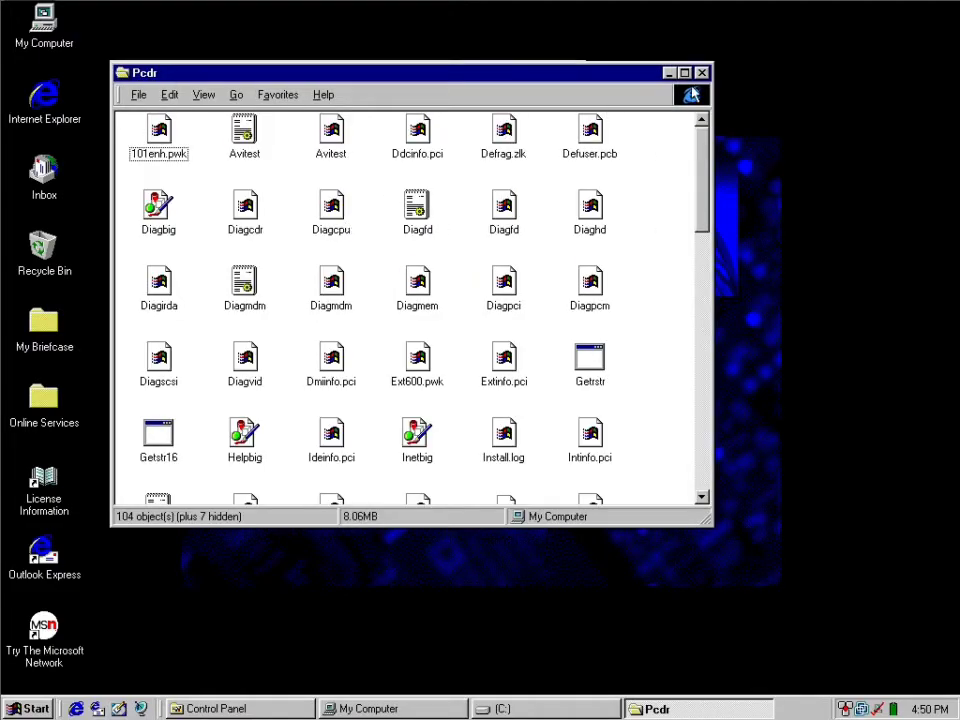
left_click_drag(704, 212, 697, 310)
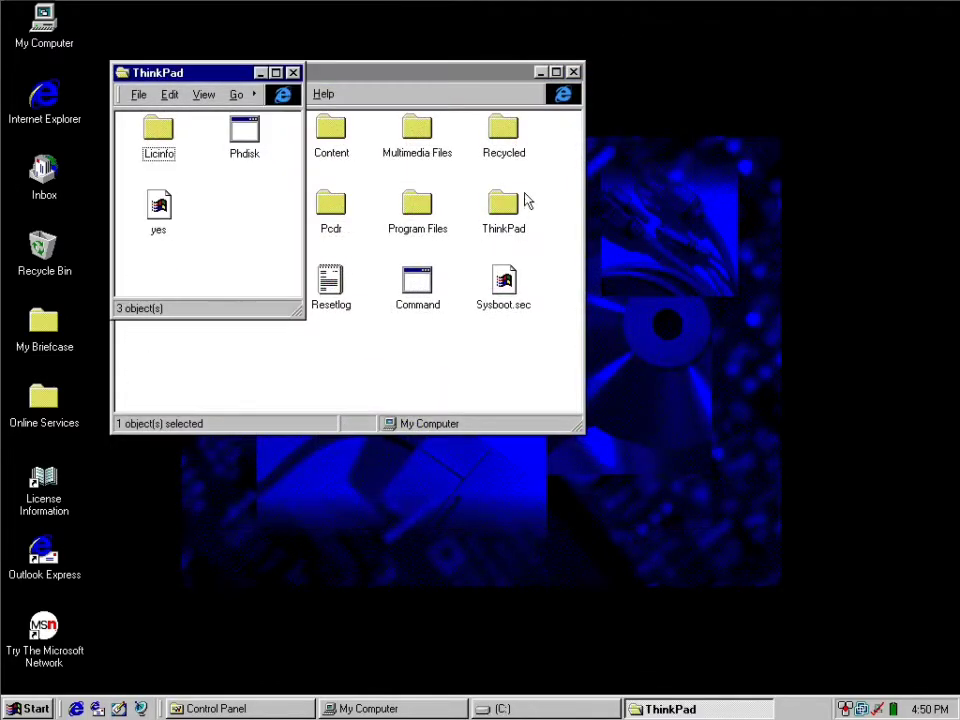
Reopen the ThinkPad folder on drive C: and open its "yes" file with Notepad.
left_click(296, 76)
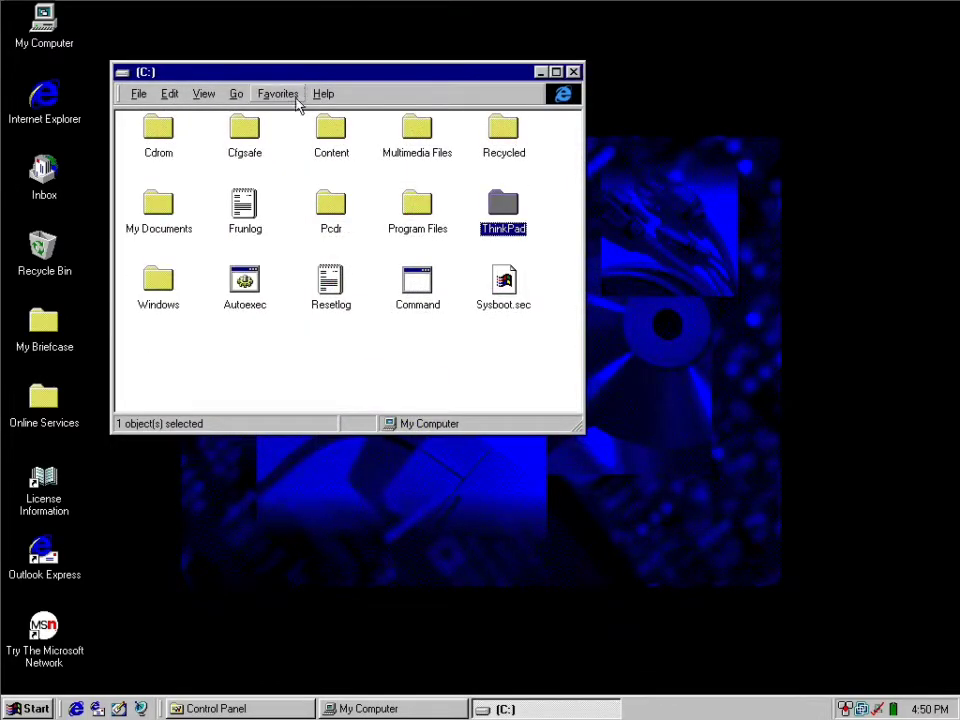
left_click(530, 218)
double_click(510, 208)
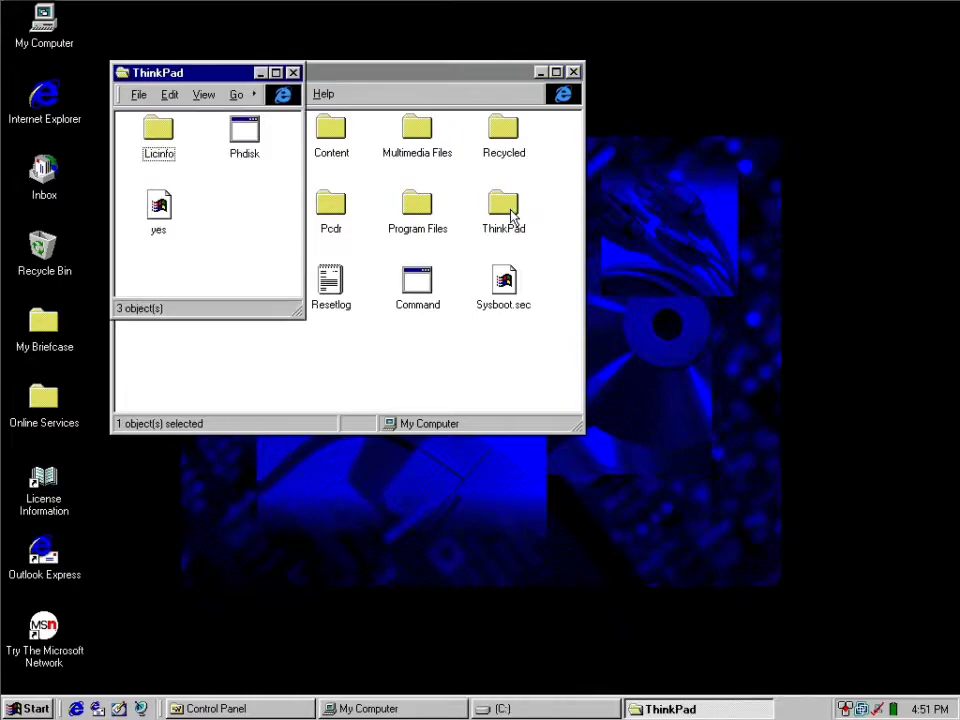
left_click(163, 225)
right_click(168, 230)
left_click(210, 238)
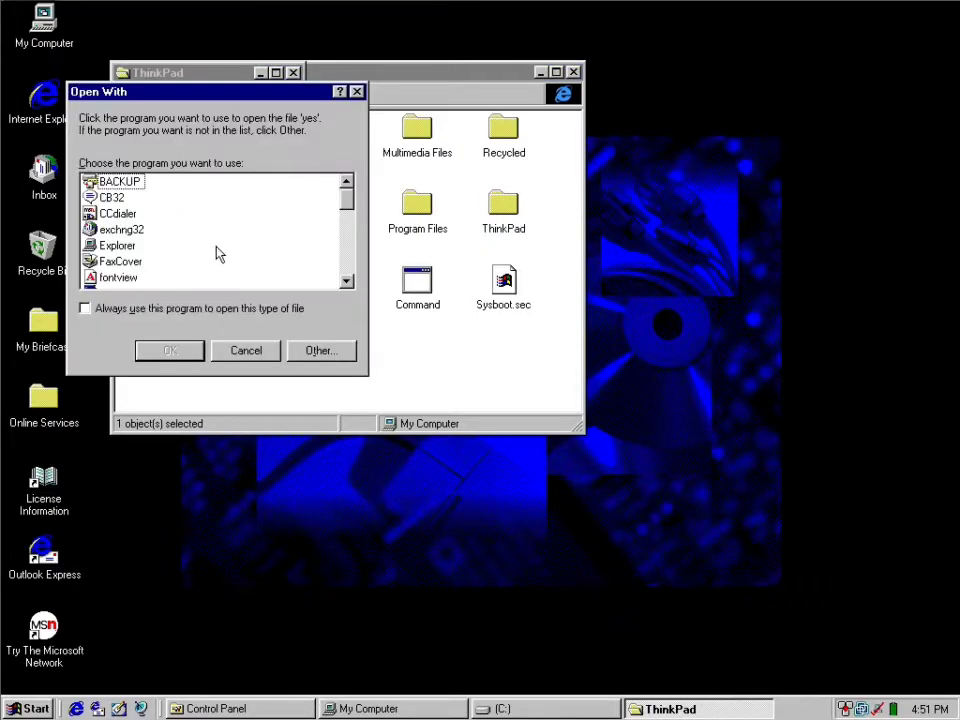
left_click_drag(347, 201, 349, 245)
double_click(137, 205)
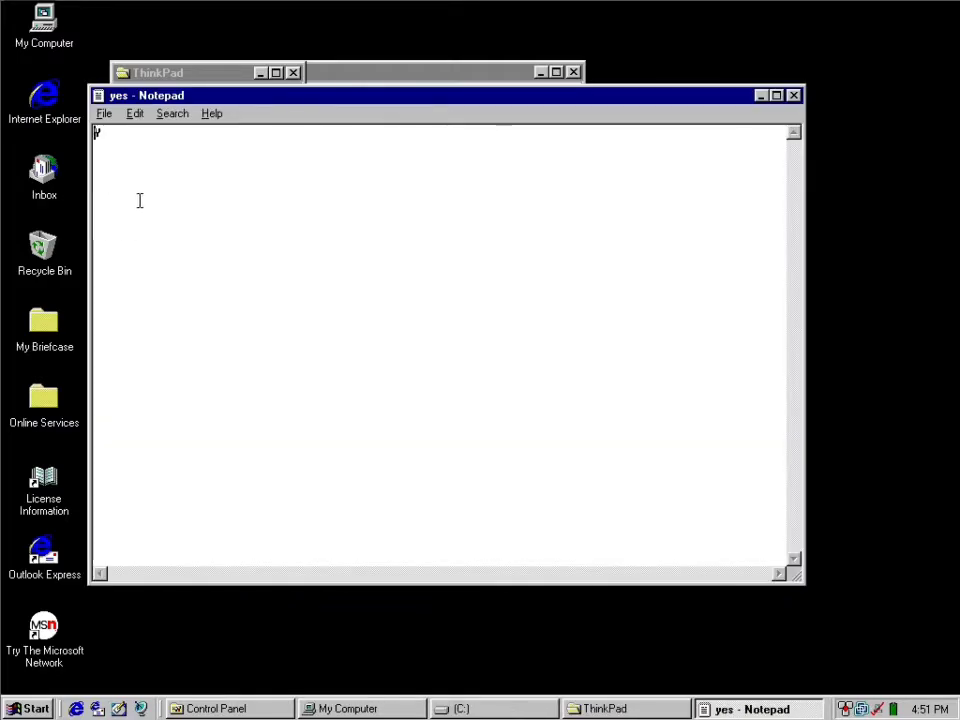
Close the "yes" file in Notepad and the ThinkPad folder window.
key("alt+F4")
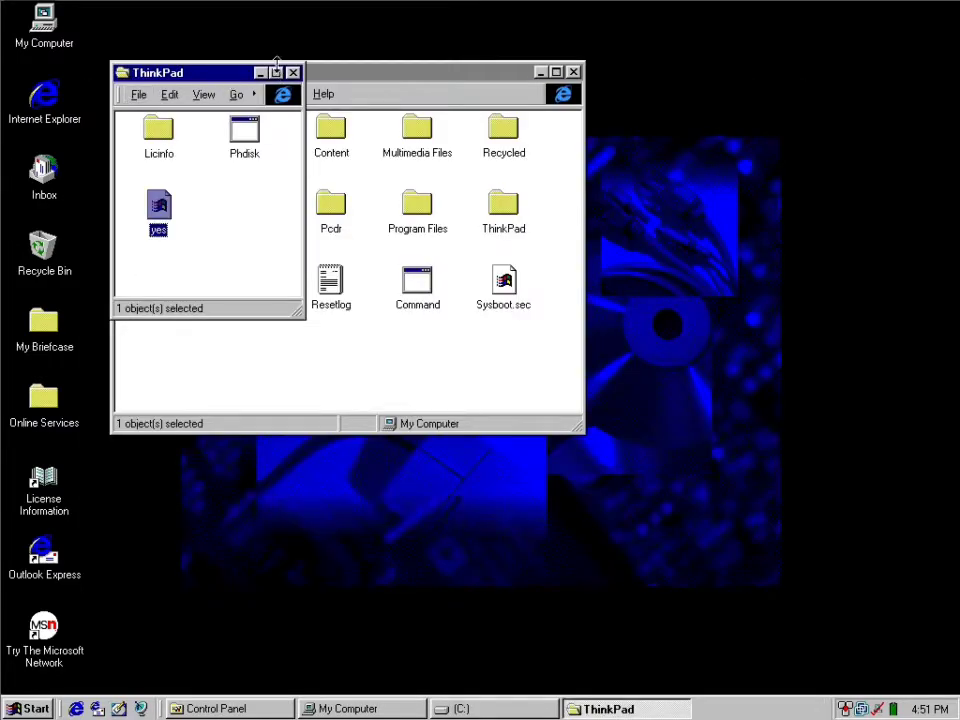
left_click(292, 72)
Browse the available favorites, installed programs, accessories and system tools without launching any of them.
left_click(30, 708)
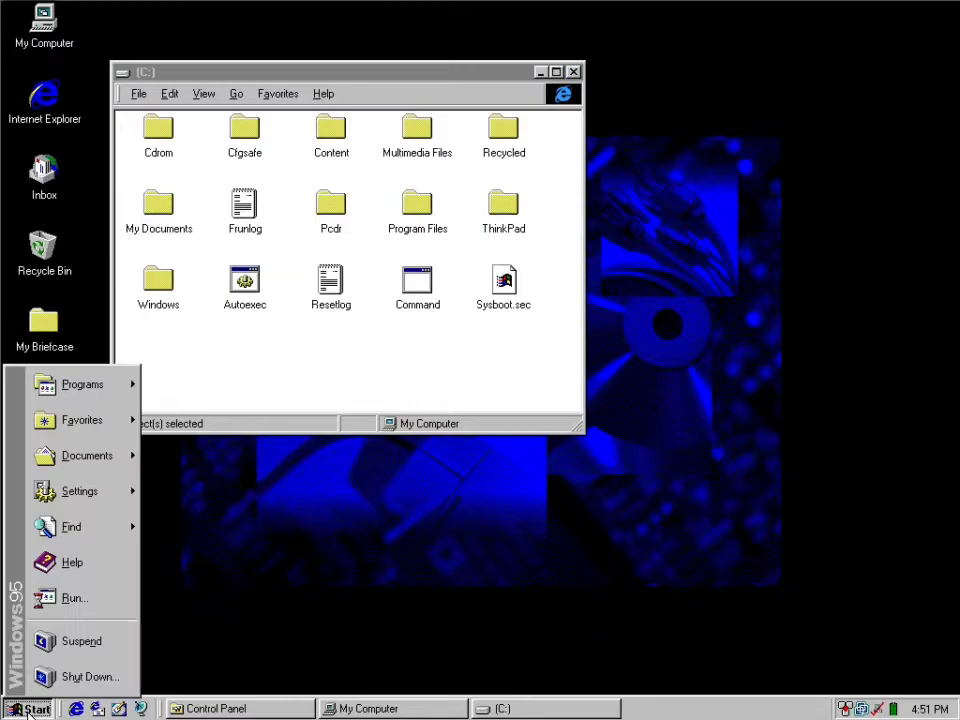
mouse_move(104, 438)
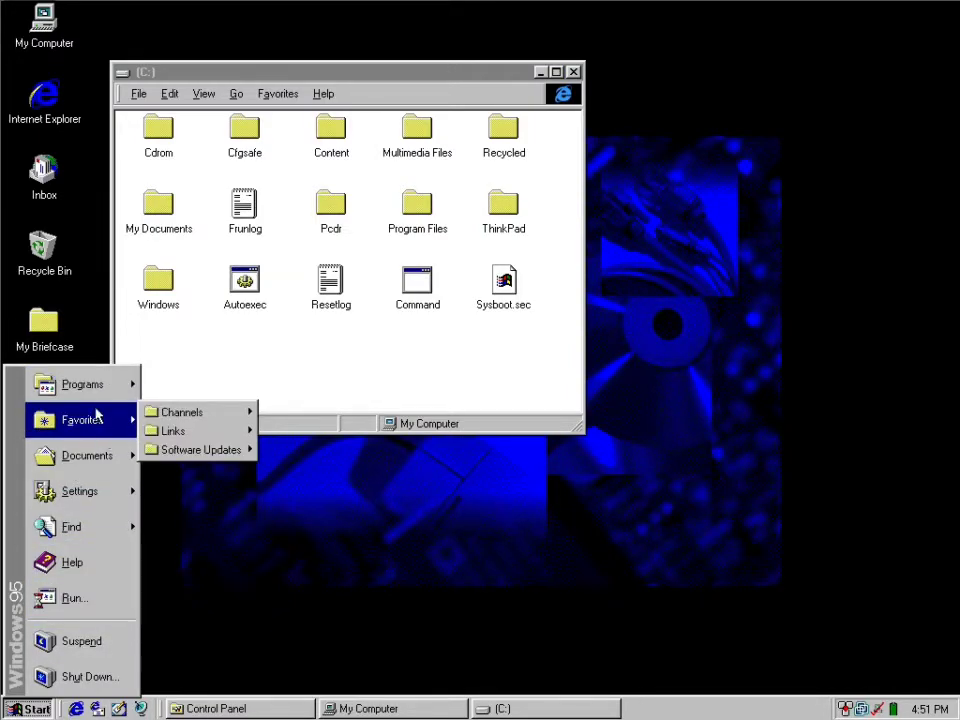
mouse_move(201, 453)
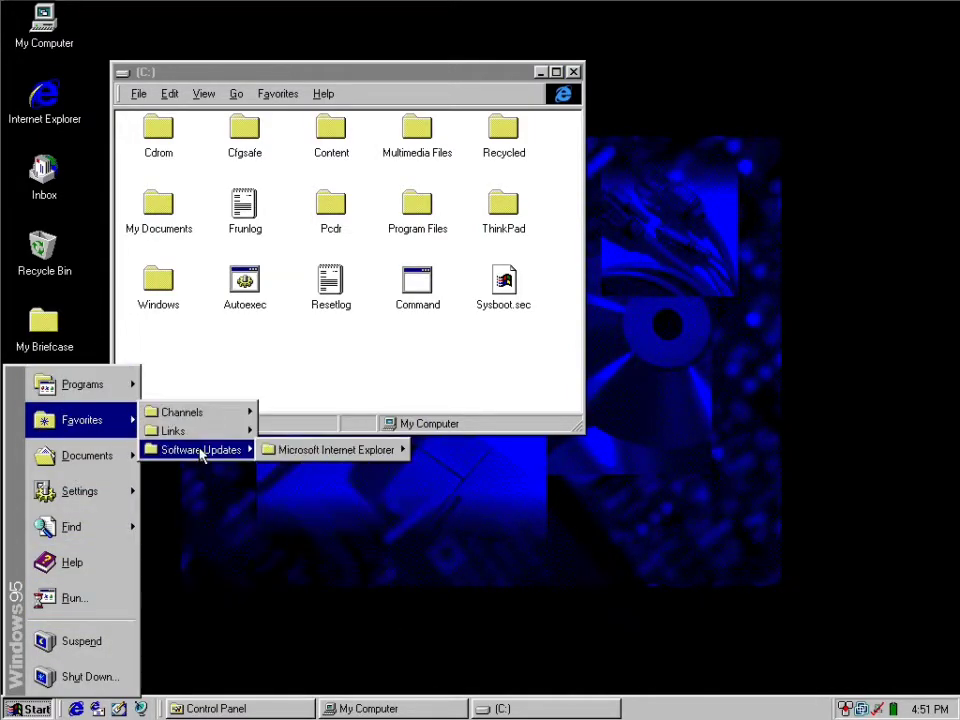
mouse_move(354, 455)
mouse_move(101, 382)
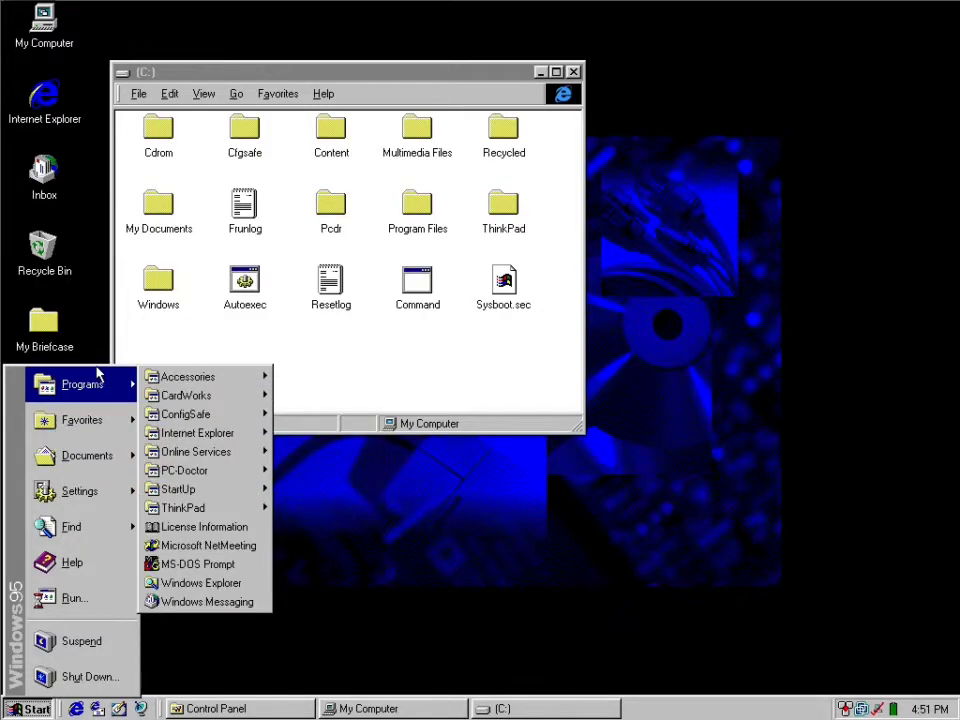
mouse_move(240, 414)
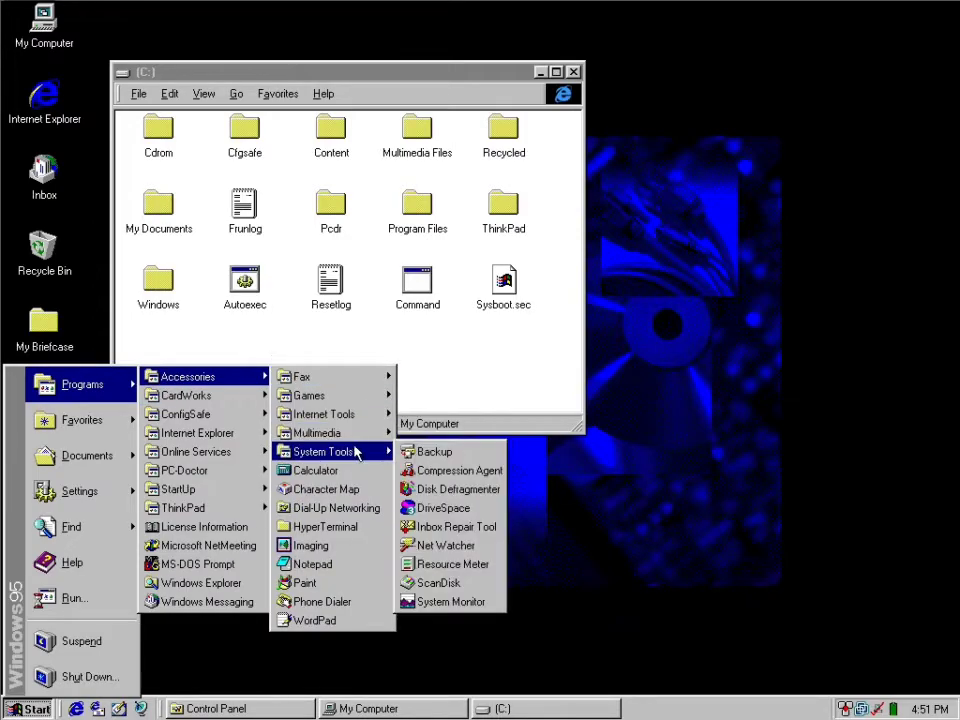
left_click(368, 283)
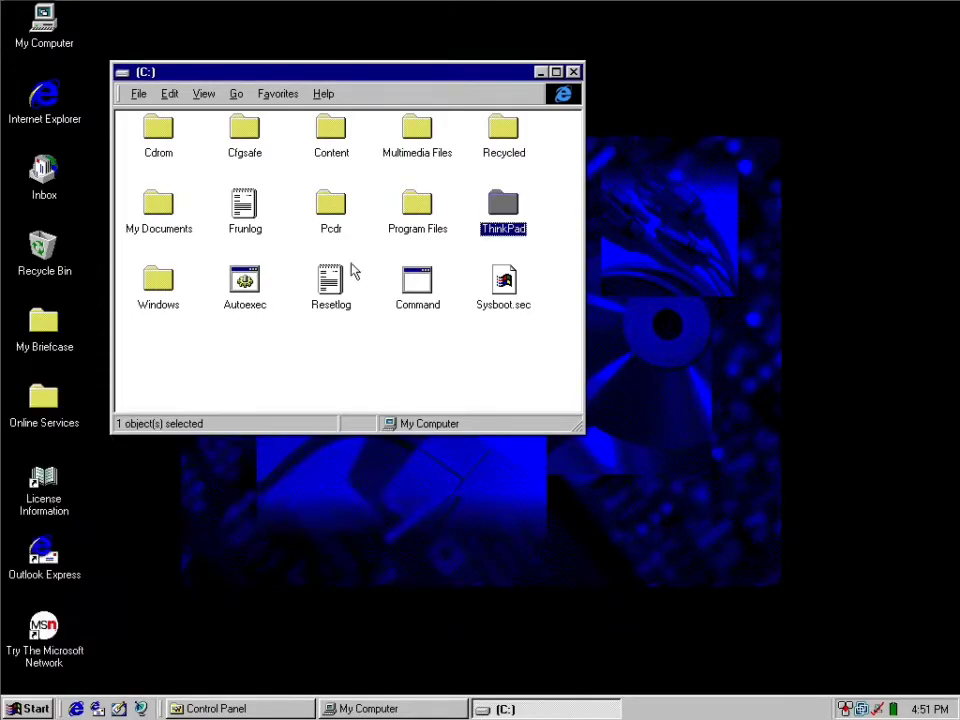
Open the Windows folder on drive C:, move its window fully into view and open its System subfolder.
double_click(175, 289)
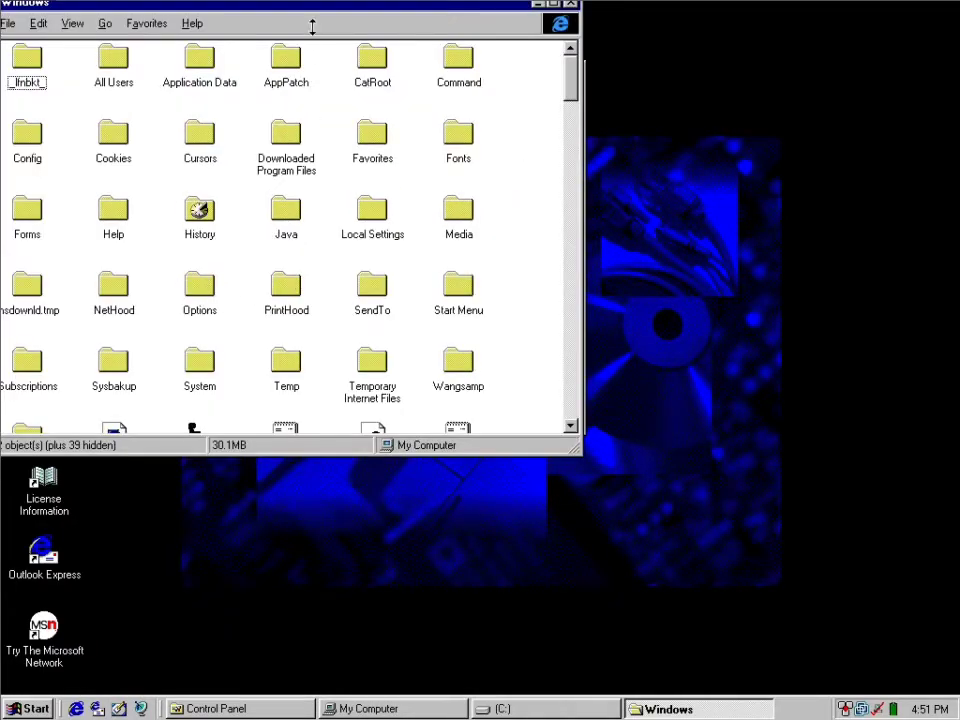
left_click_drag(320, 12, 436, 89)
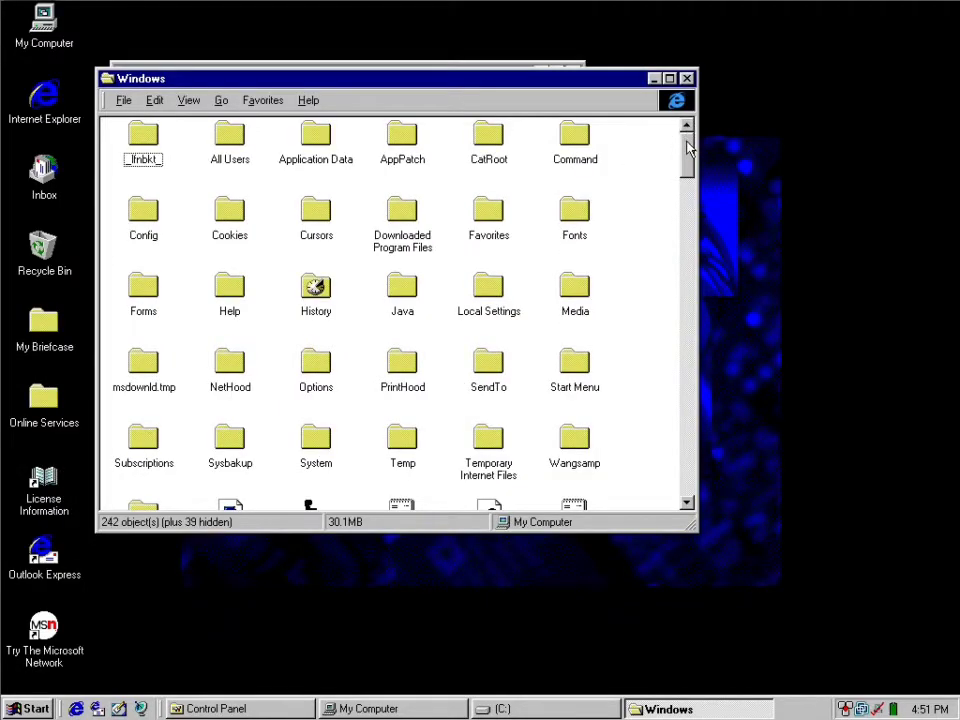
left_click_drag(687, 148, 690, 178)
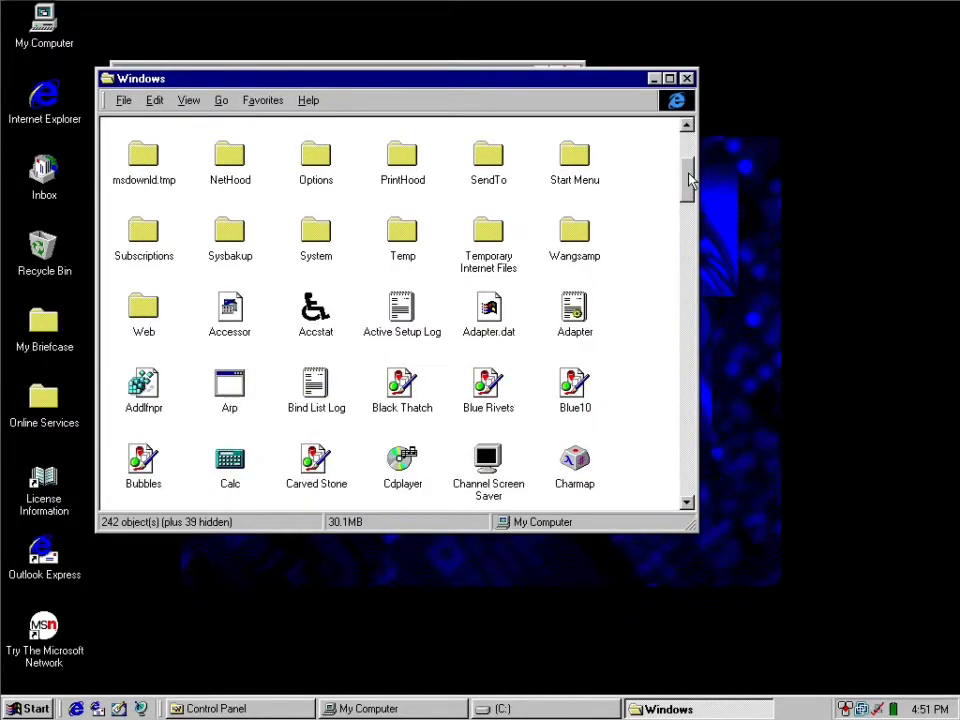
left_click_drag(690, 178, 679, 285)
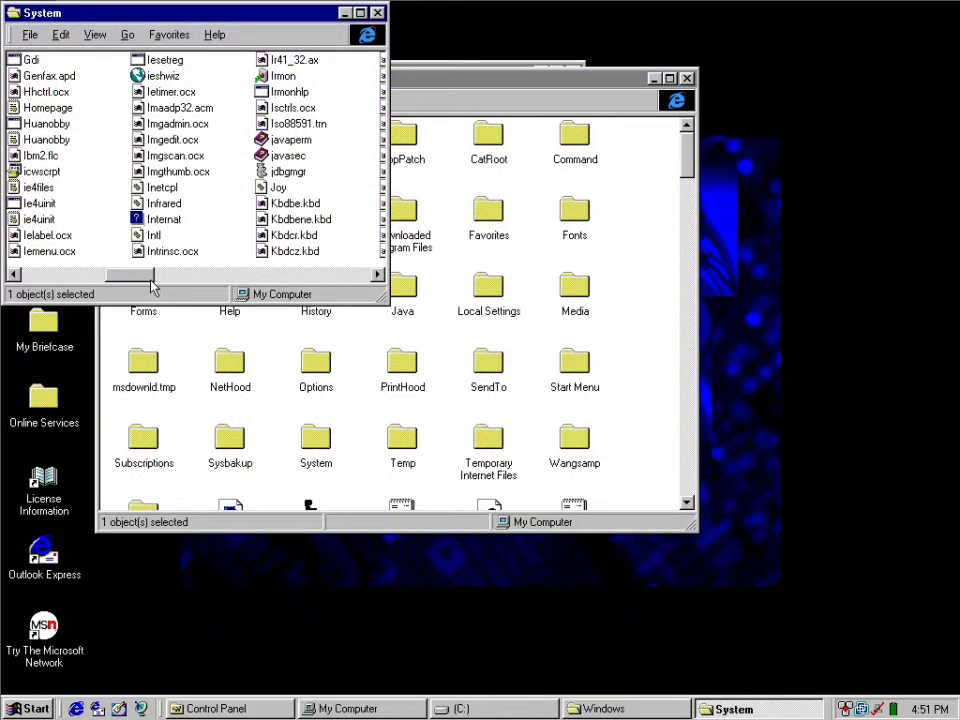
Find the Think1 screen saver file in the System folder and run it.
type("th")
left_click(296, 65)
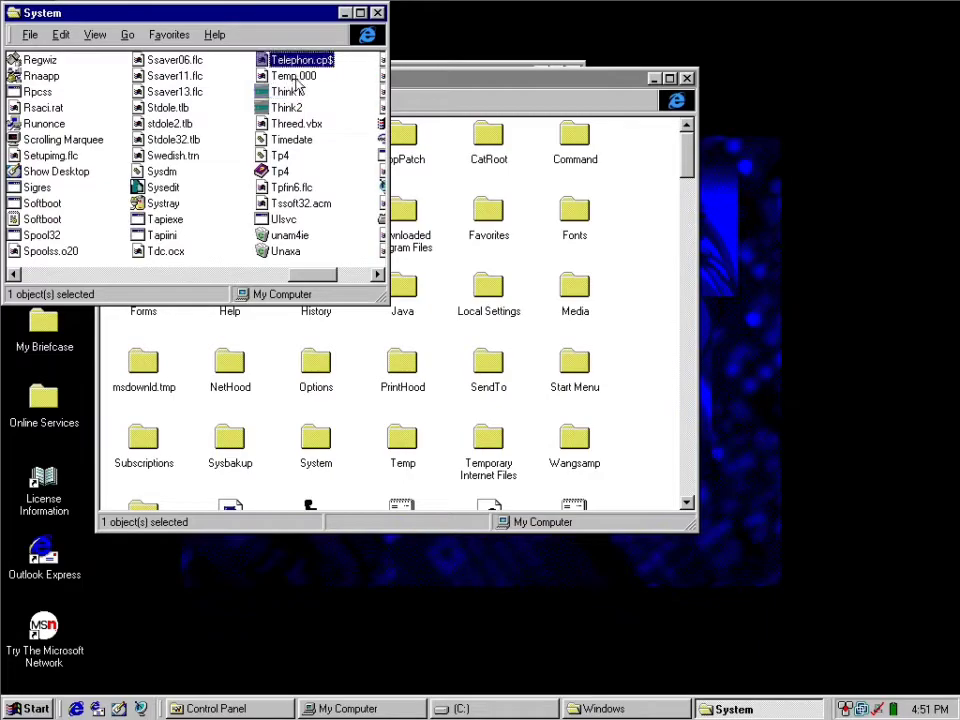
double_click(277, 96)
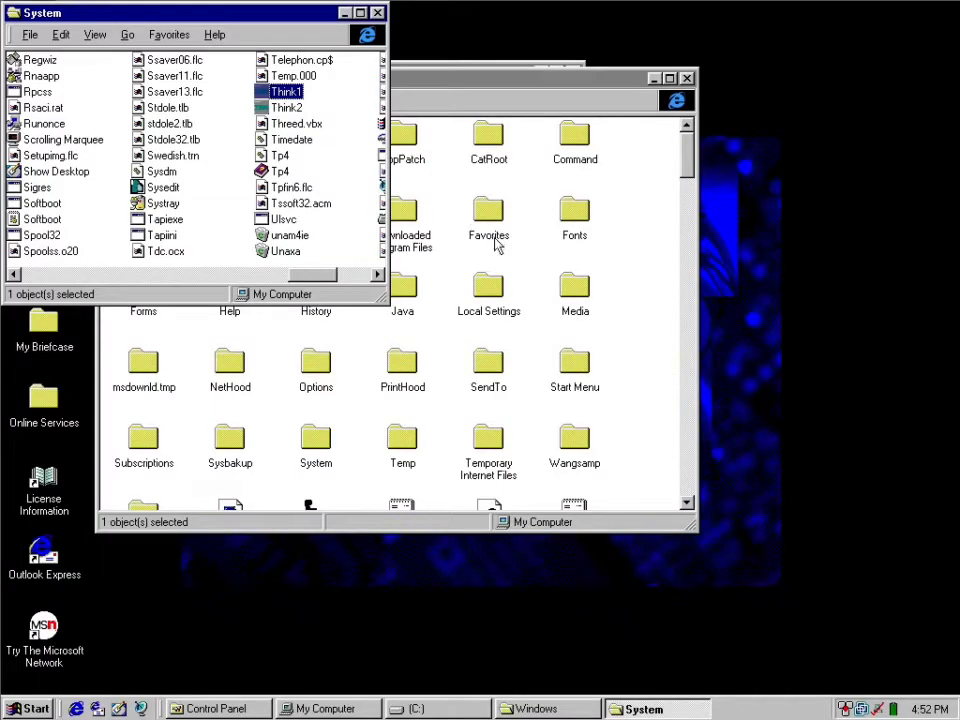
Open the desktop's Display Properties, choose the Mystify Your Mind screen saver and preview it full screen.
right_click(750, 135)
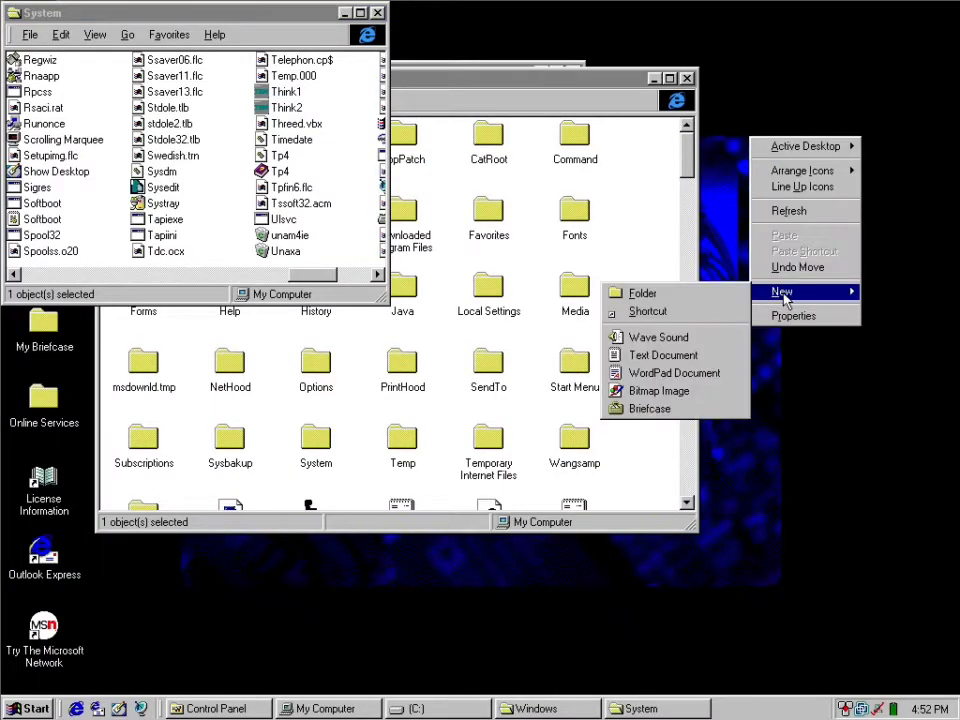
left_click(790, 315)
left_click_drag(180, 13, 553, 137)
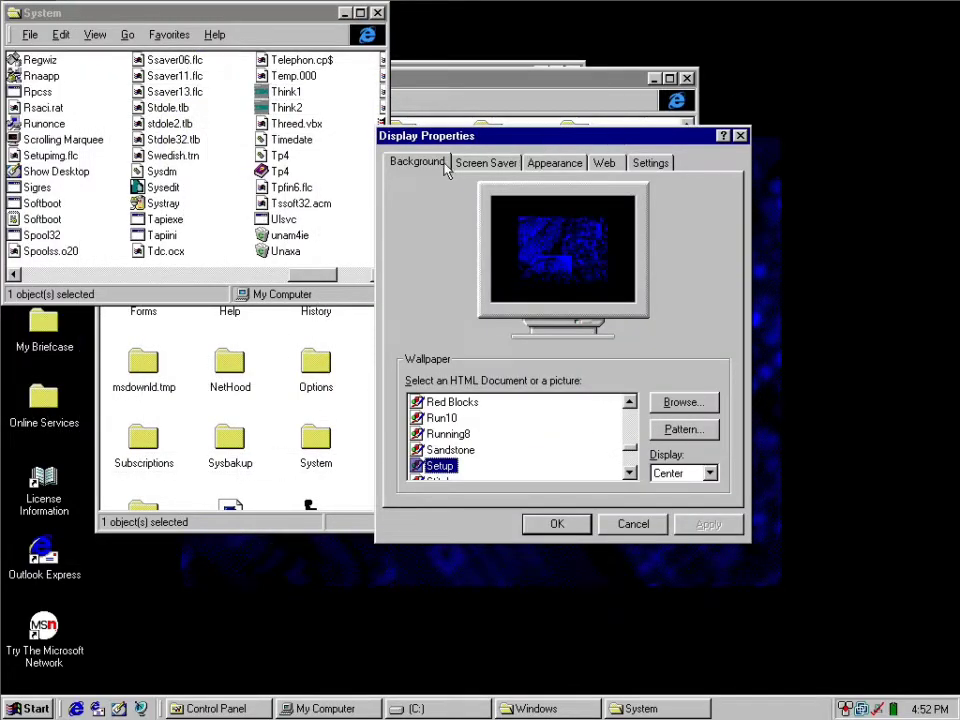
left_click(503, 166)
left_click(440, 380)
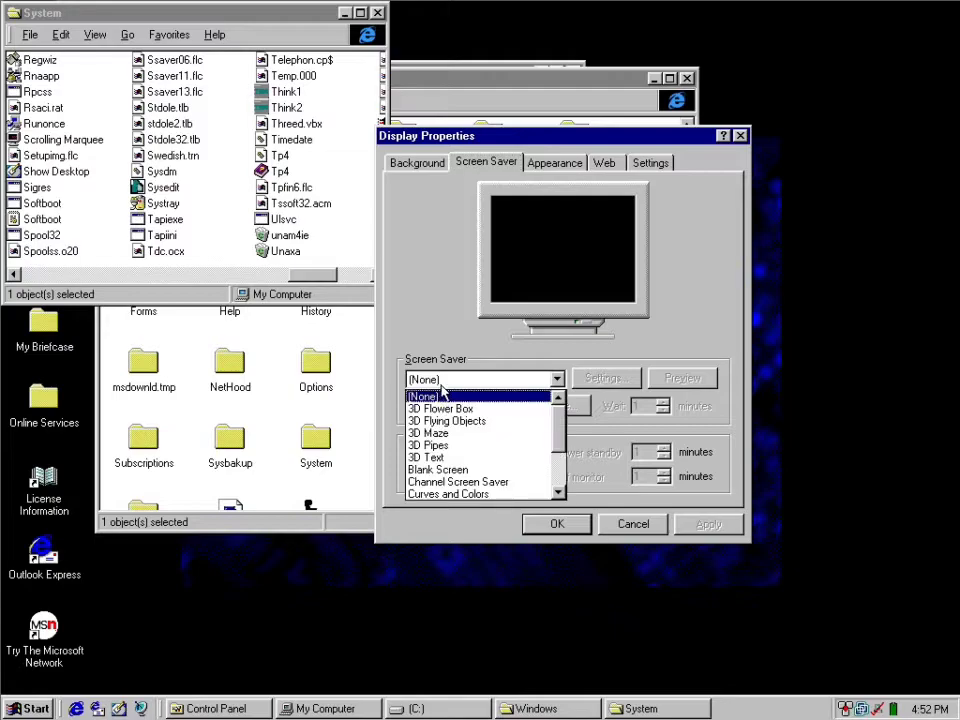
left_click_drag(558, 432, 558, 476)
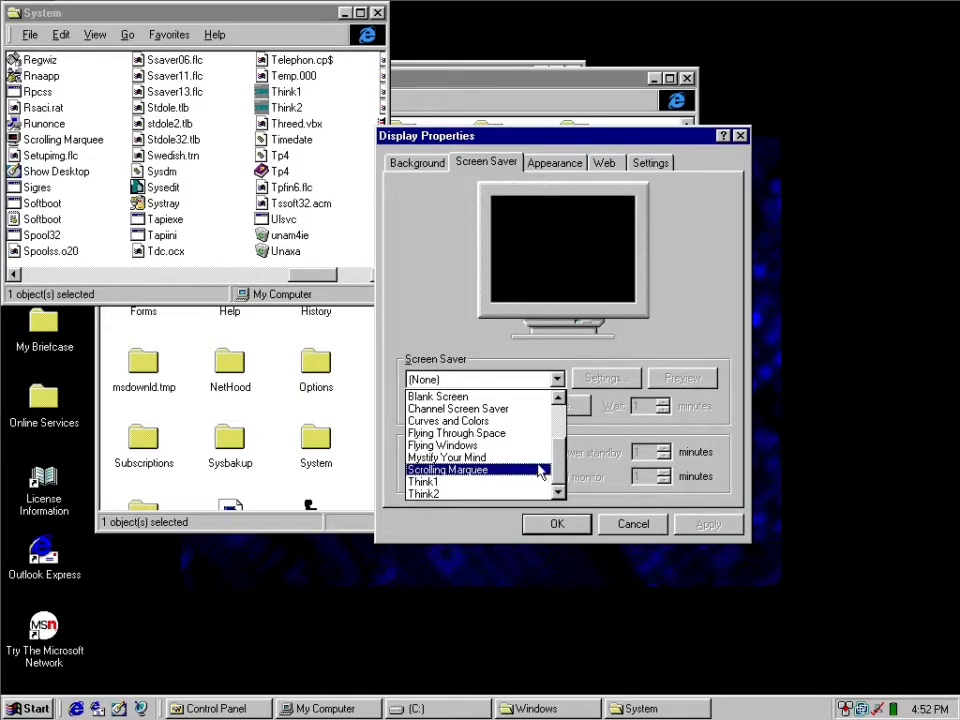
left_click(540, 459)
left_click(672, 377)
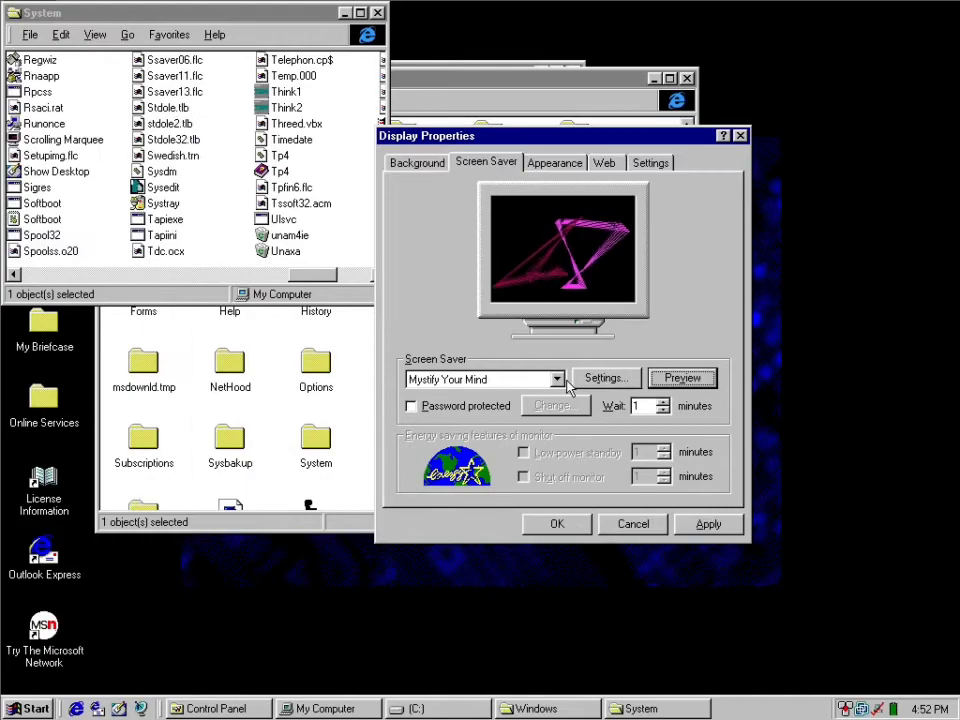
Choose the Think1 screen saver, preview it, and open and close its settings.
left_click(557, 380)
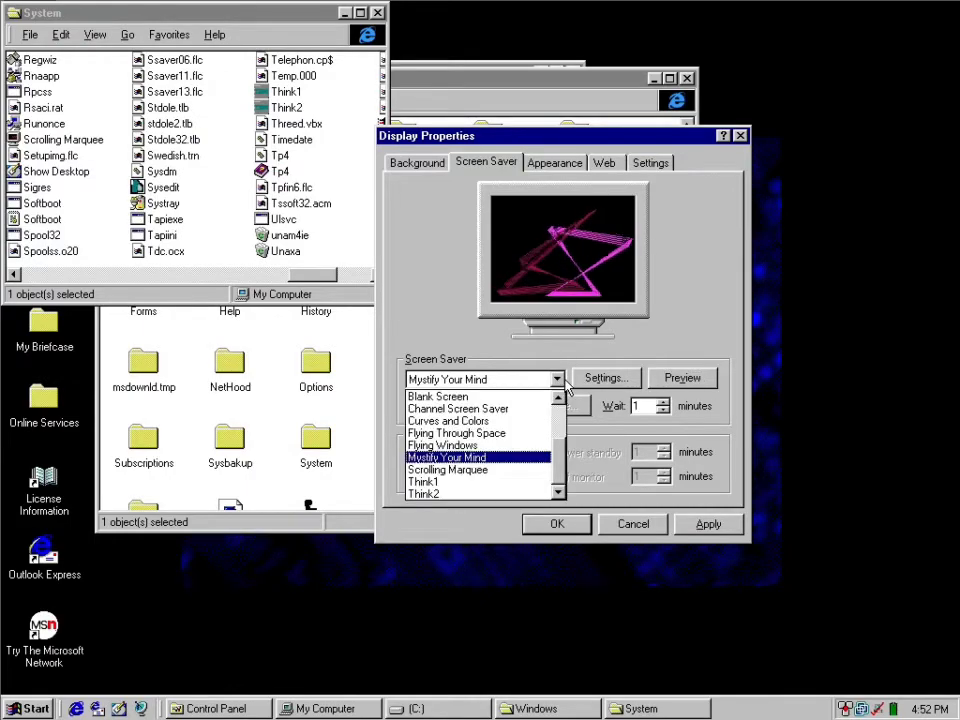
left_click(487, 483)
left_click(662, 379)
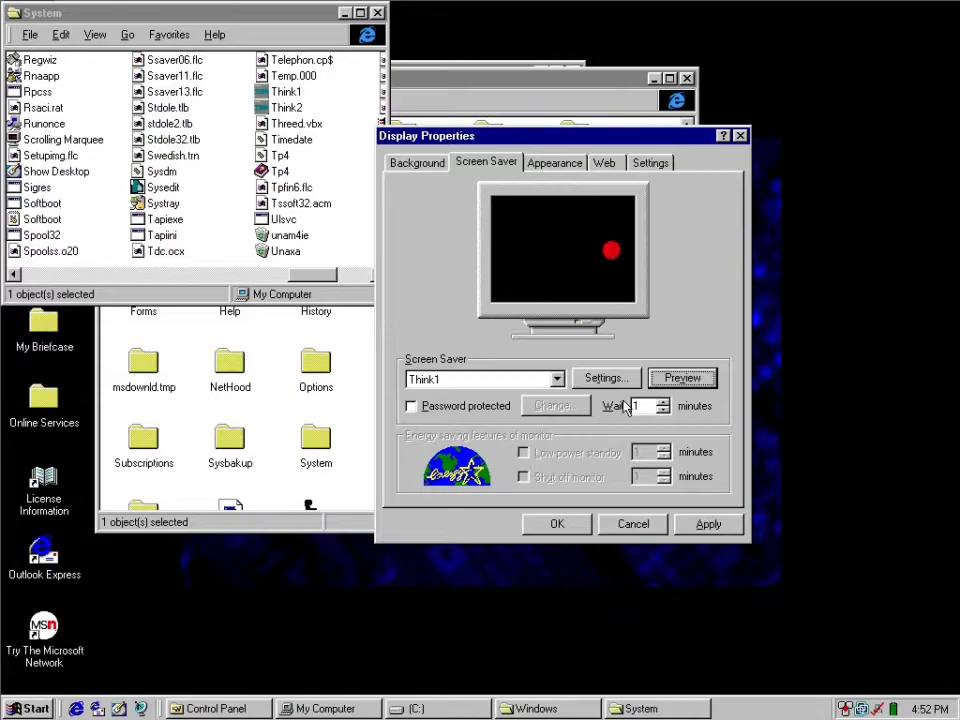
left_click(605, 378)
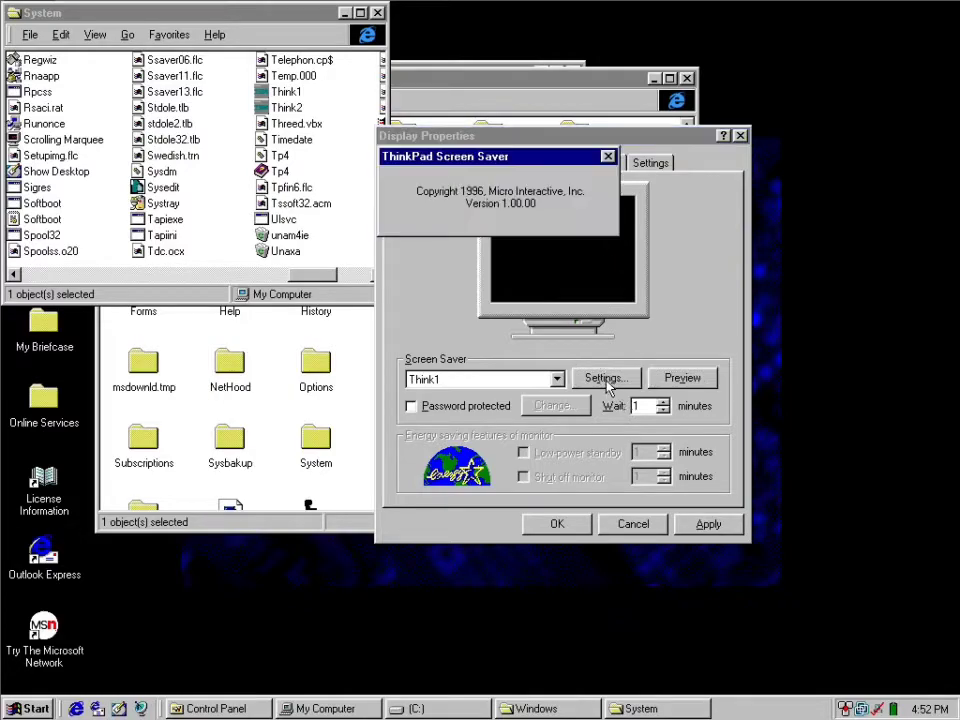
left_click(608, 158)
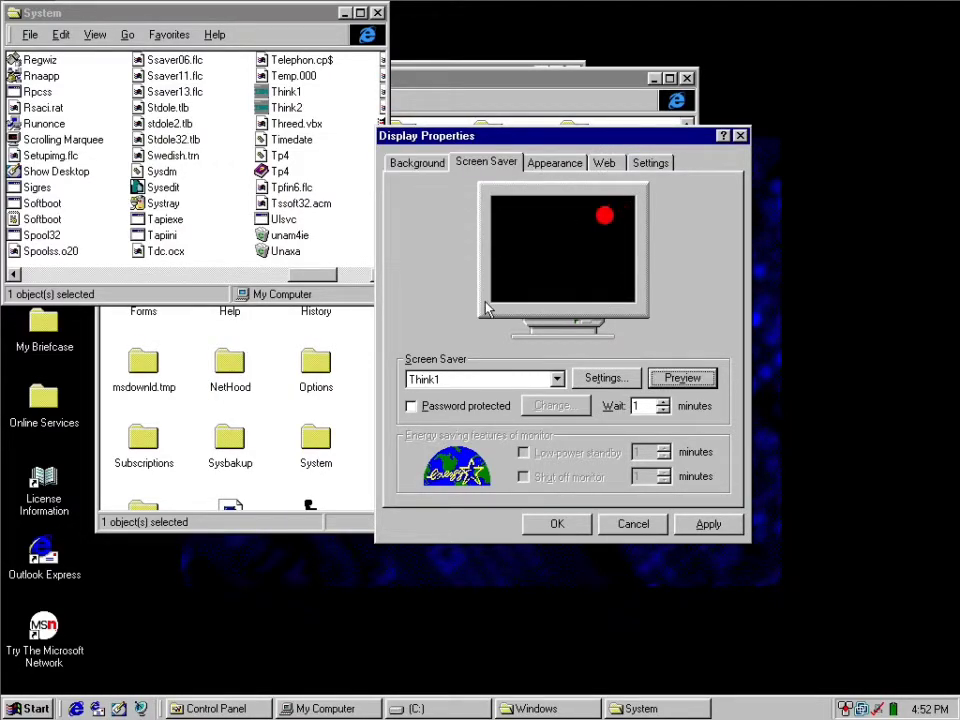
Choose the Think2 screen saver and preview it full screen.
left_click(440, 382)
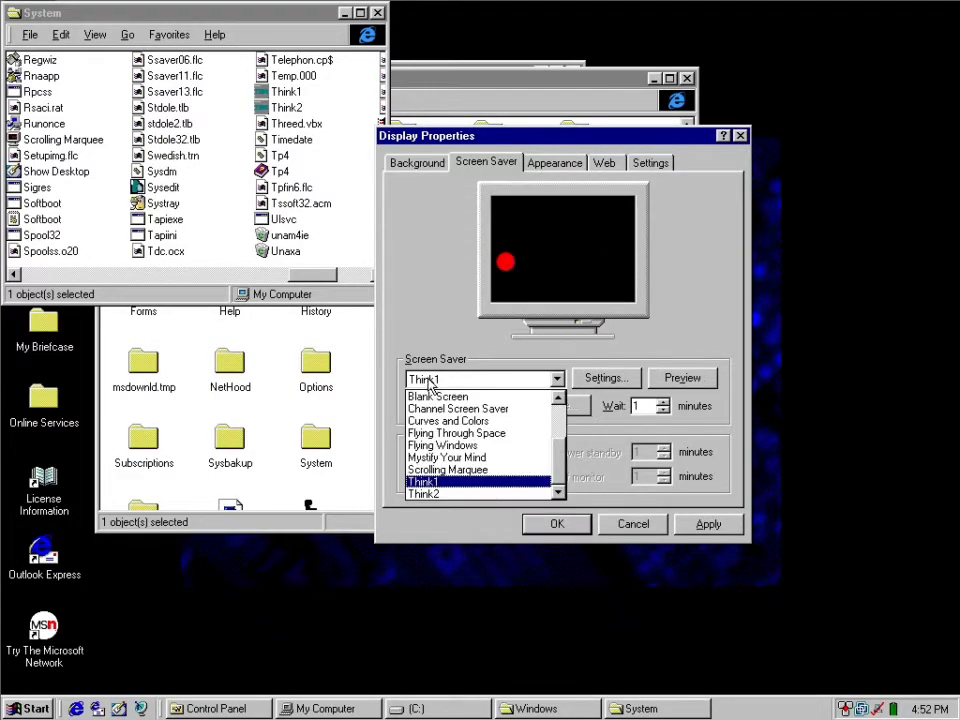
left_click(424, 493)
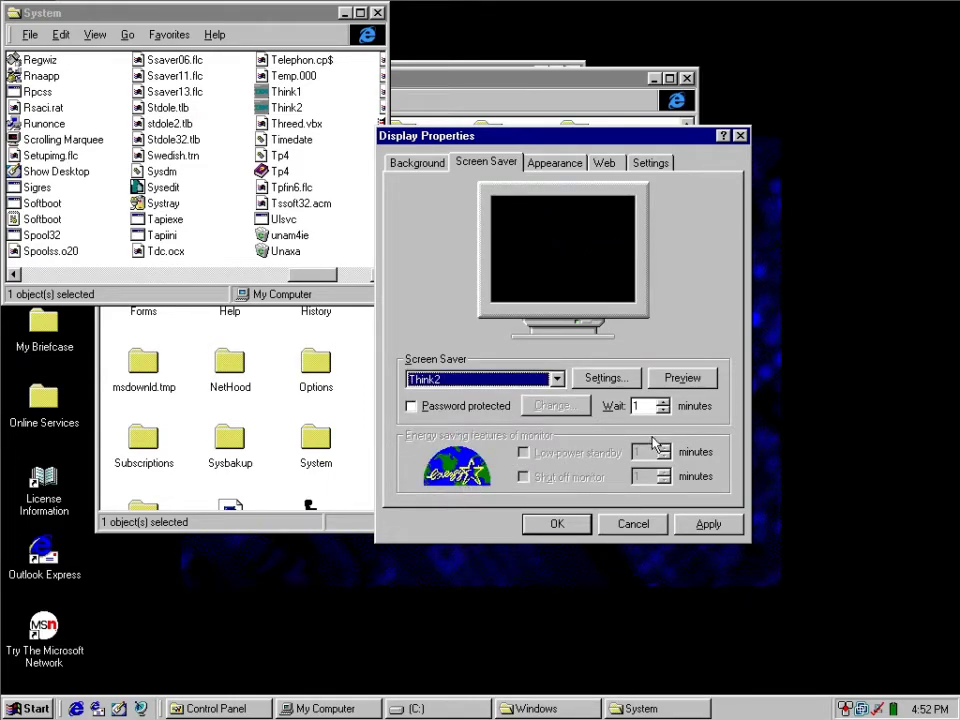
left_click(668, 381)
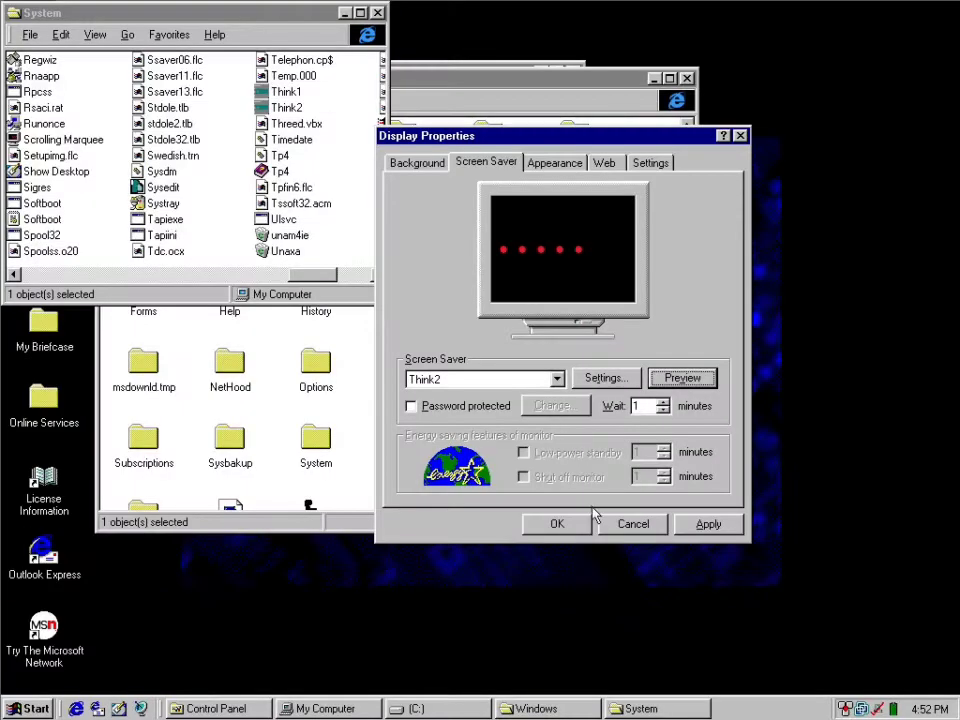
Choose the Curves and Colors screen saver, preview it, and view its options before closing them.
left_click(537, 384)
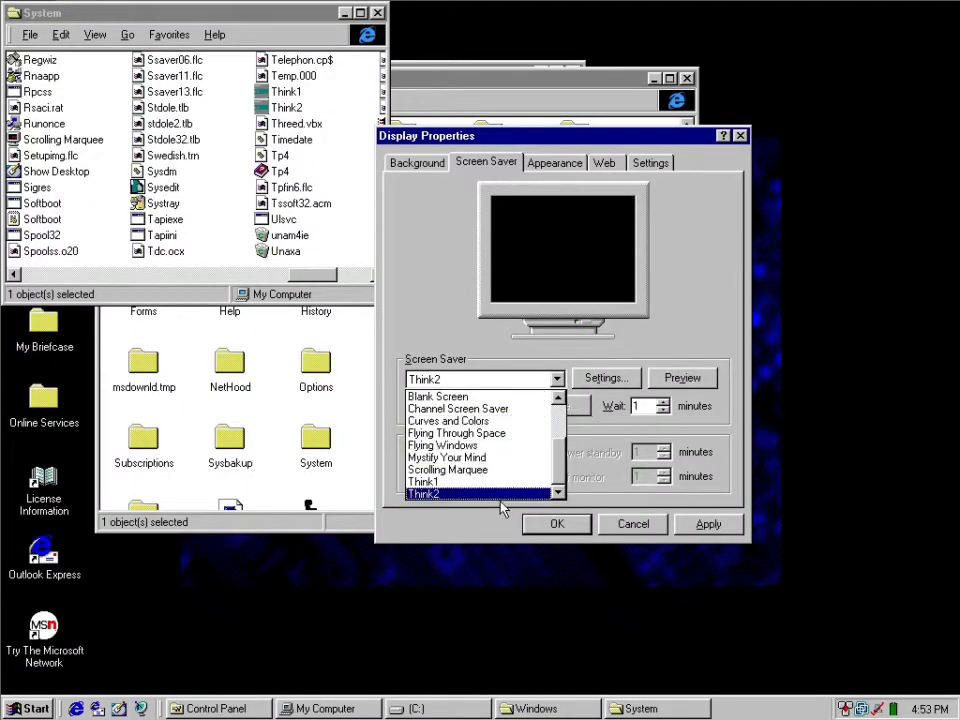
left_click_drag(557, 478, 572, 403)
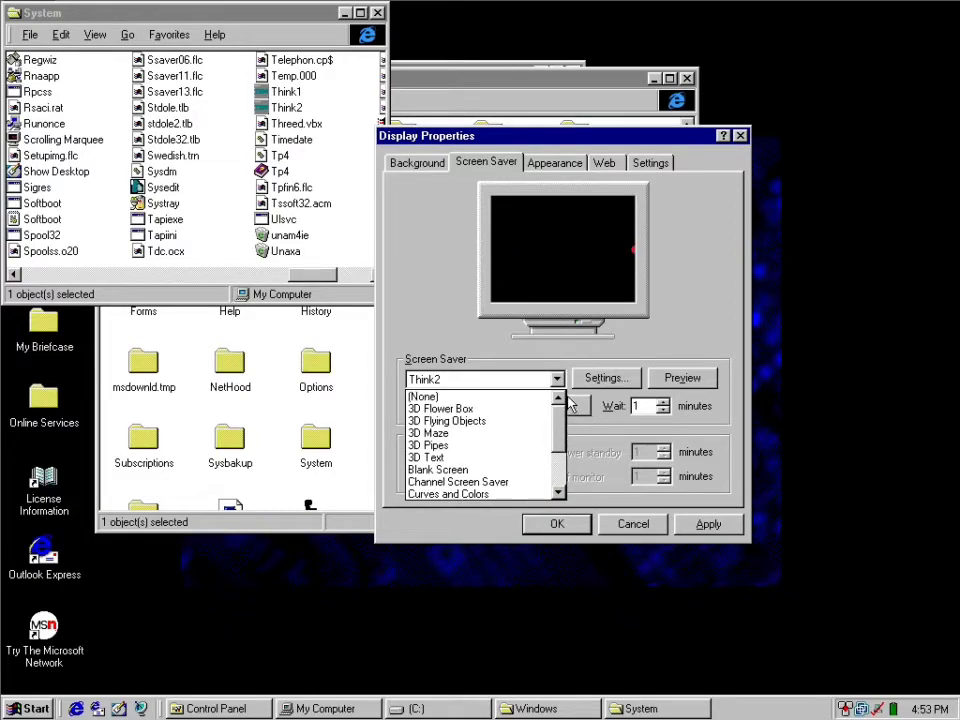
left_click(462, 493)
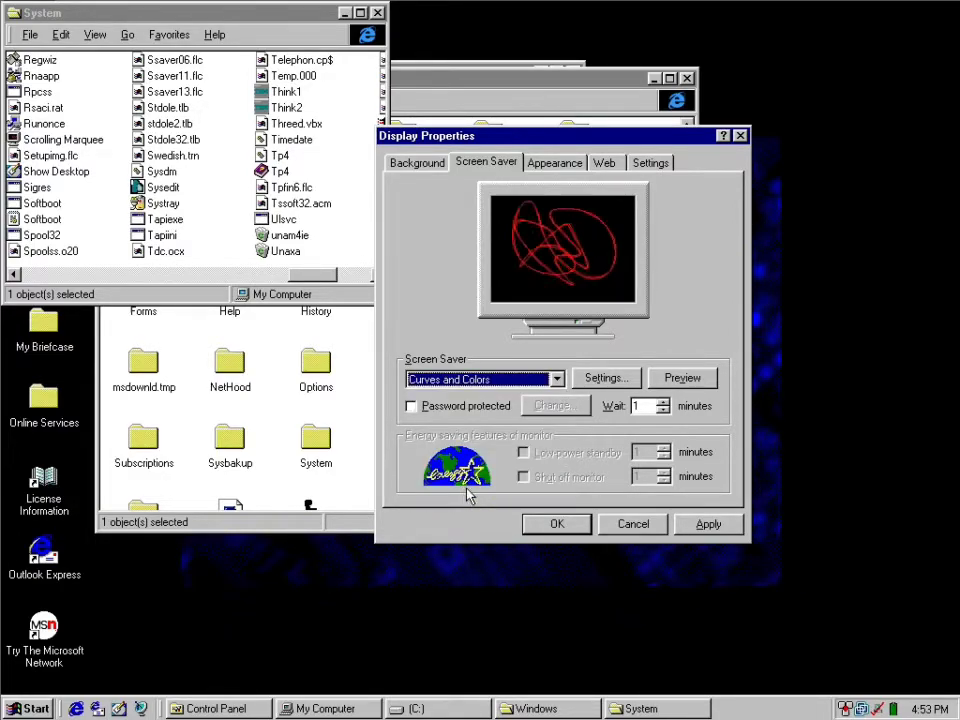
left_click(678, 377)
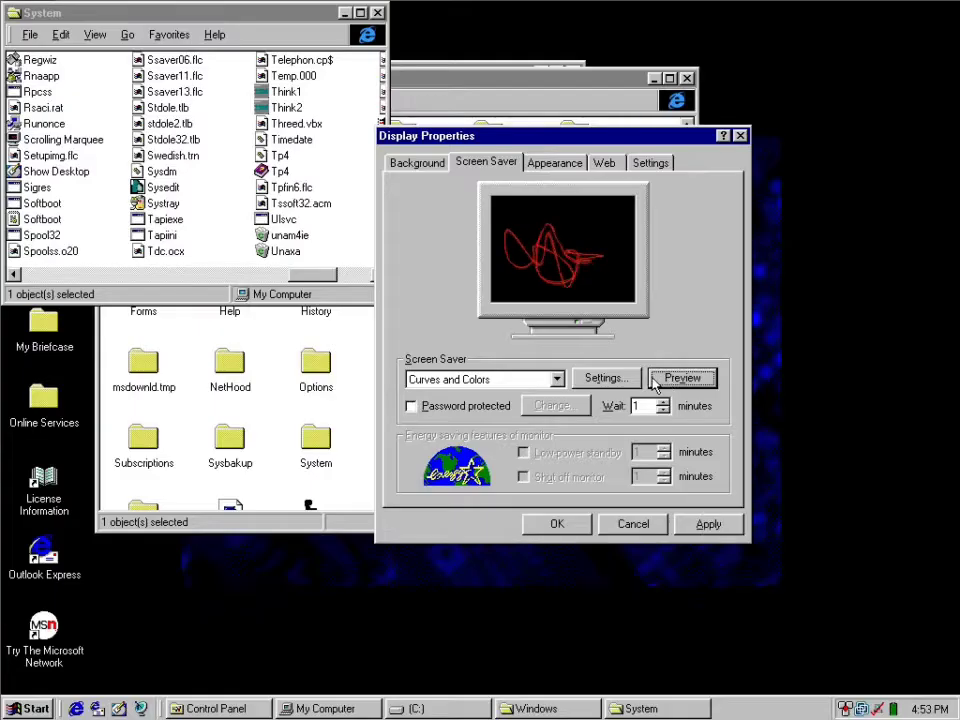
left_click(642, 378)
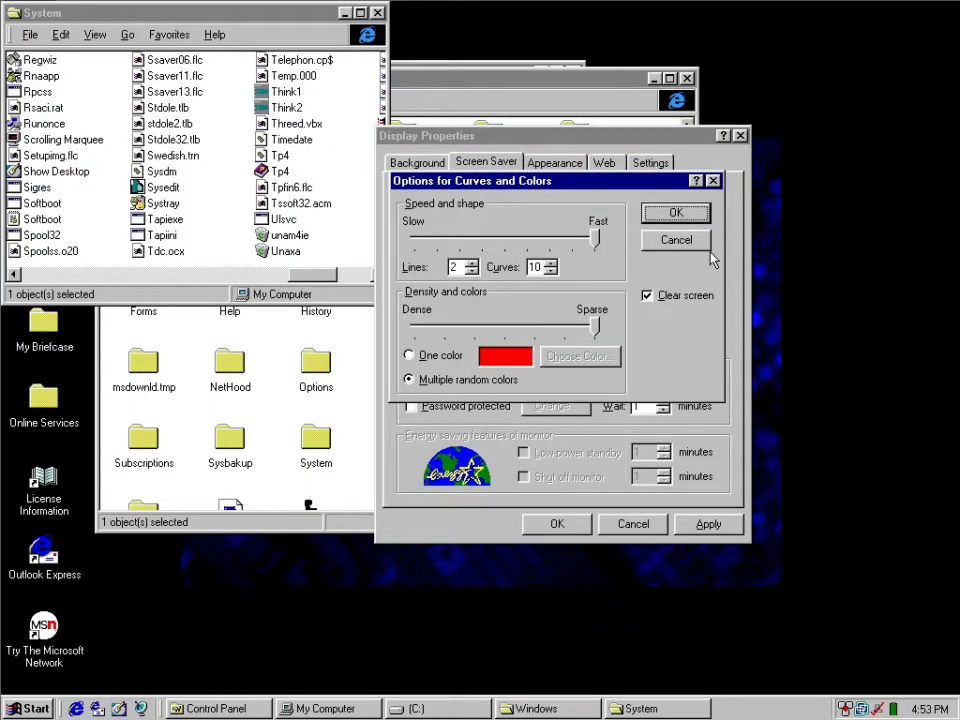
left_click(672, 212)
Set the screen saver selection to Blank Screen.
left_click(557, 378)
left_click(520, 400)
left_click(500, 382)
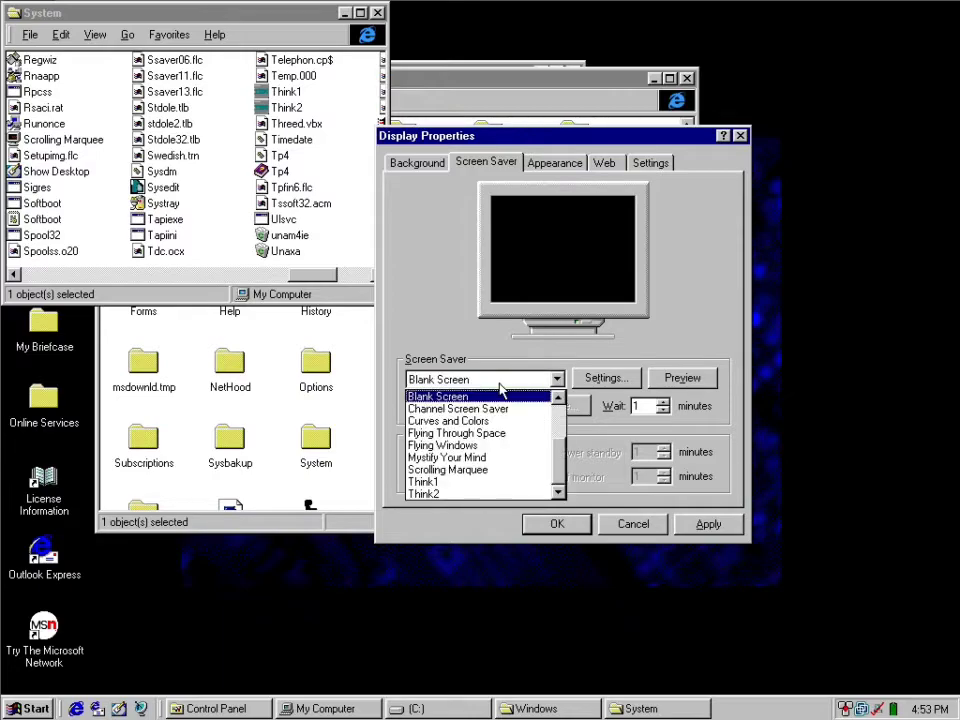
left_click(519, 347)
Look over the Web, Appearance, Settings and Background display options and dismiss Display Properties without saving.
left_click(603, 163)
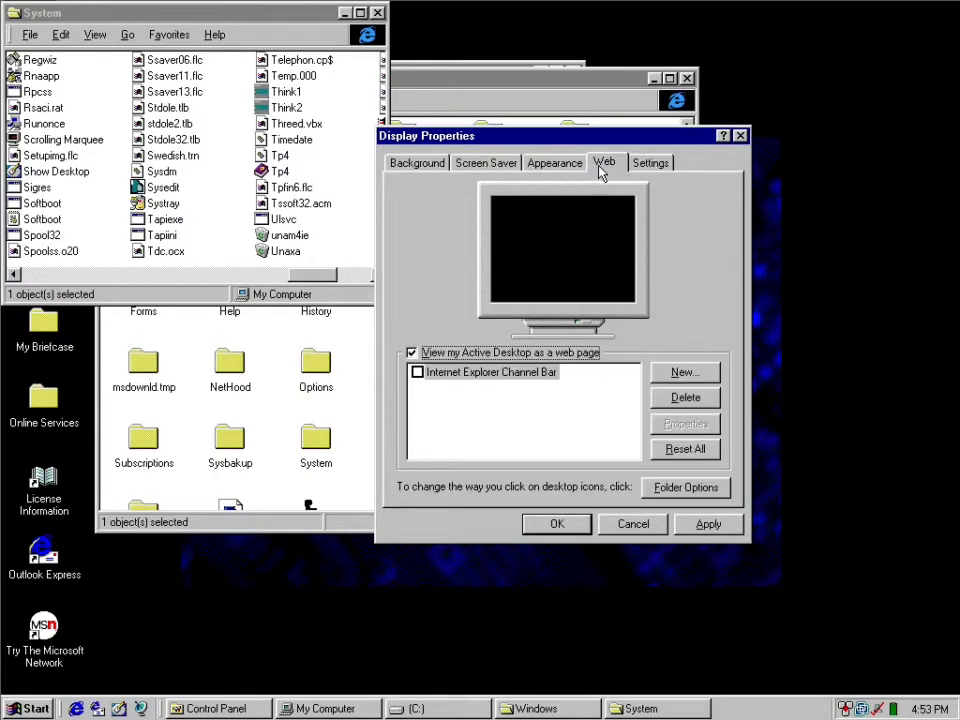
left_click(557, 168)
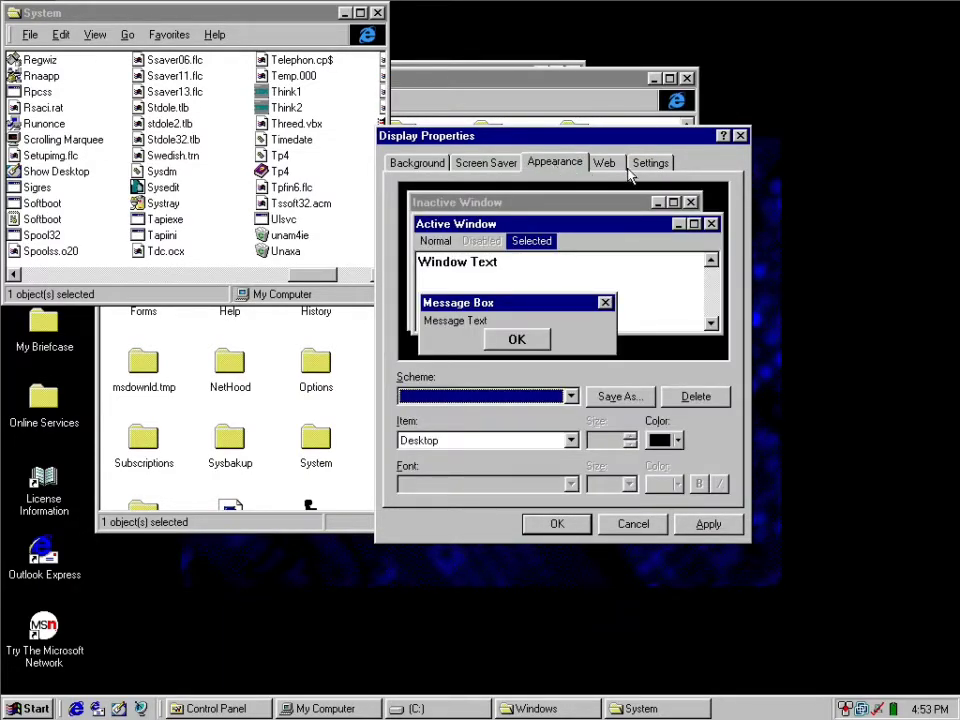
left_click(660, 168)
left_click(410, 163)
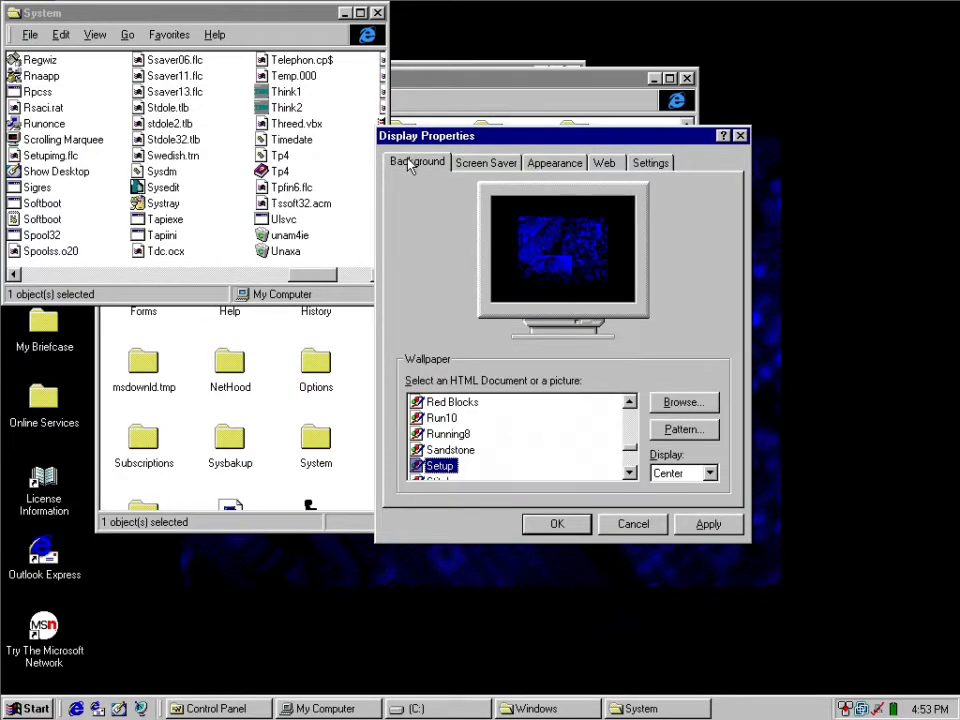
left_click(633, 524)
Open the Subscriptions folder inside the Windows folder, check its contents and close it.
double_click(141, 437)
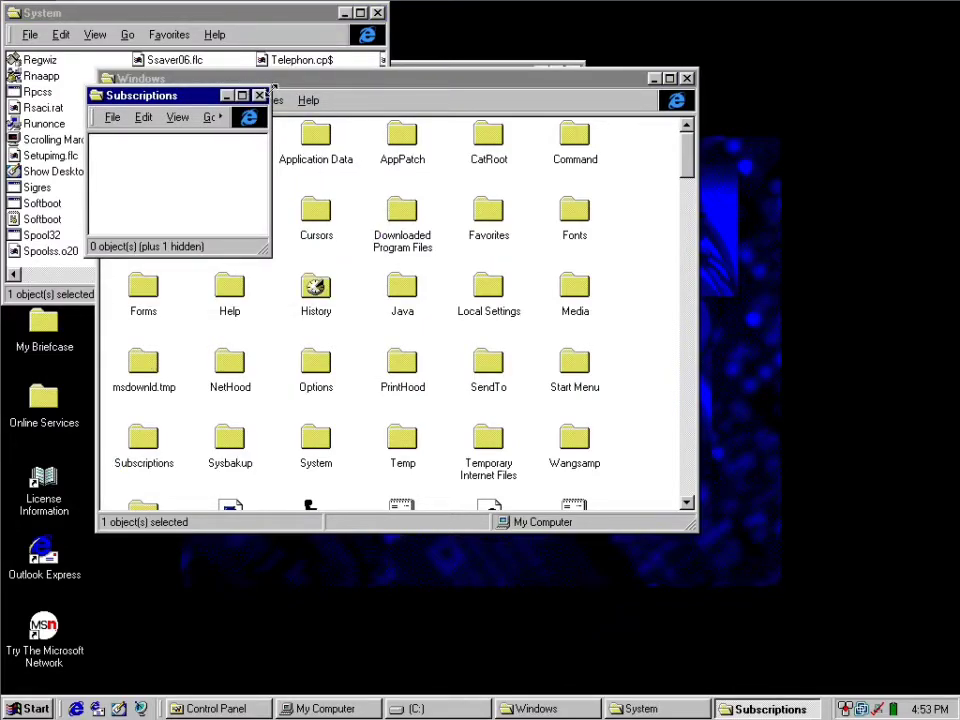
left_click(260, 95)
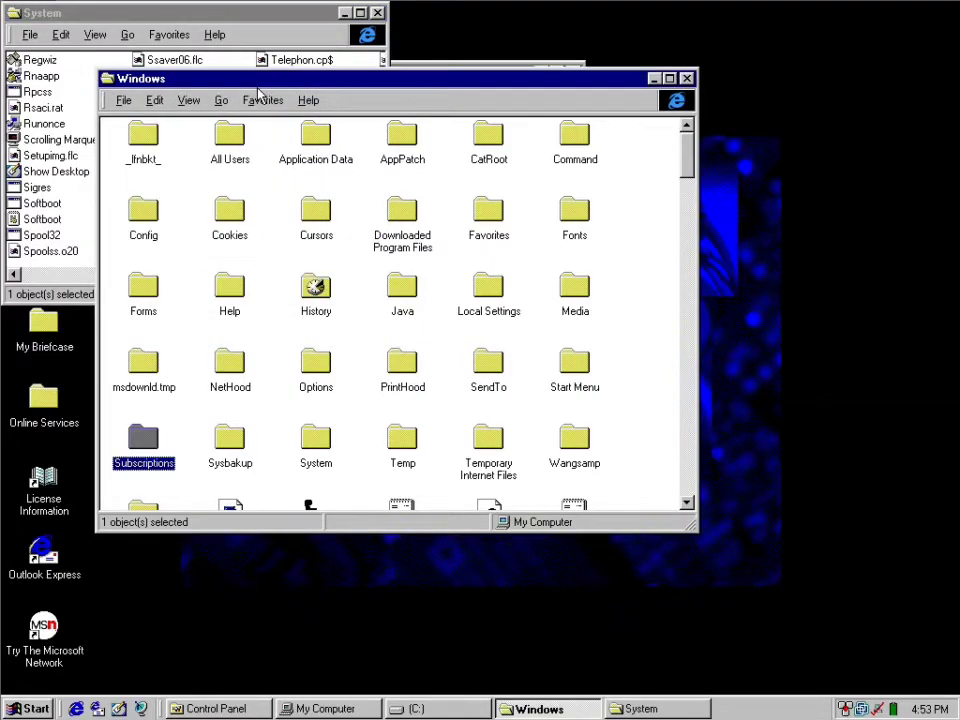
Scroll back to the start of the System folder, and close the System, Windows and (C:) windows.
left_click(230, 24)
left_click_drag(310, 277, 45, 274)
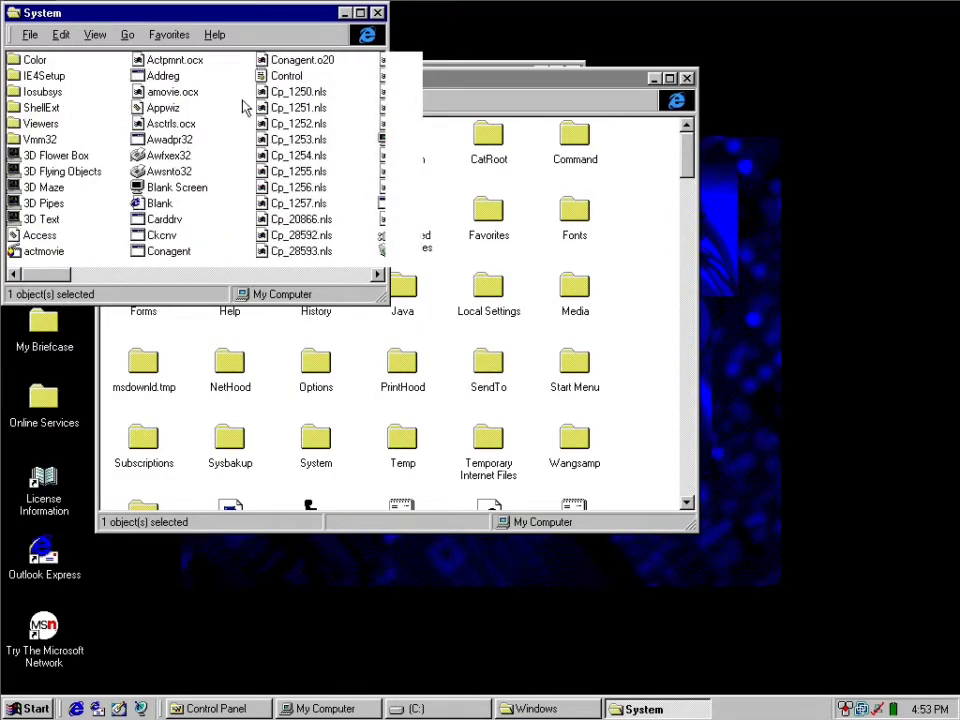
left_click(377, 15)
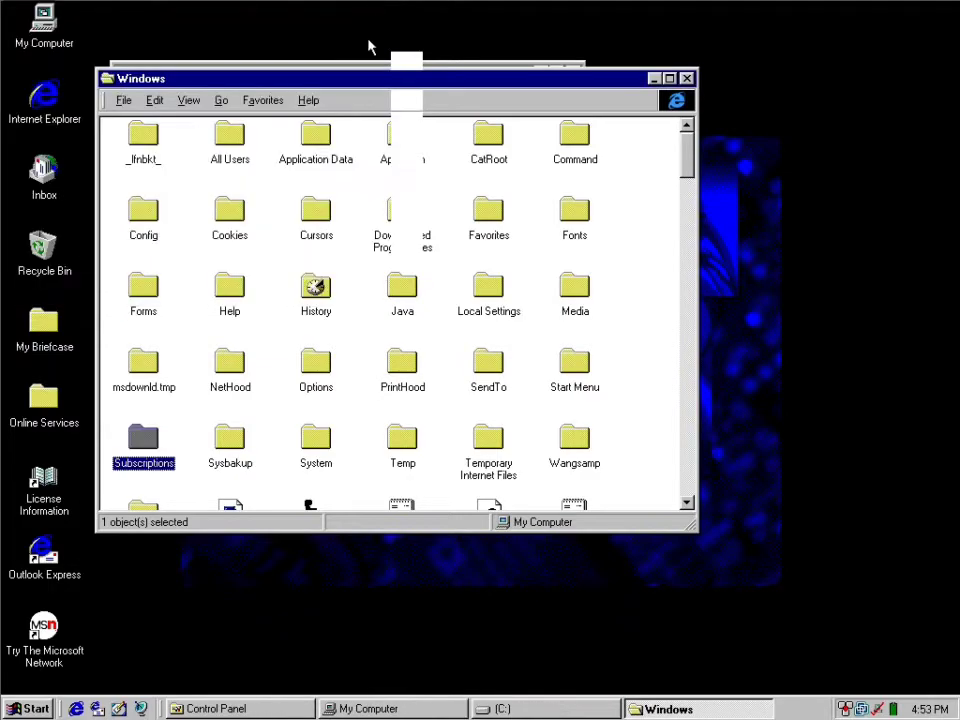
double_click(106, 80)
double_click(121, 73)
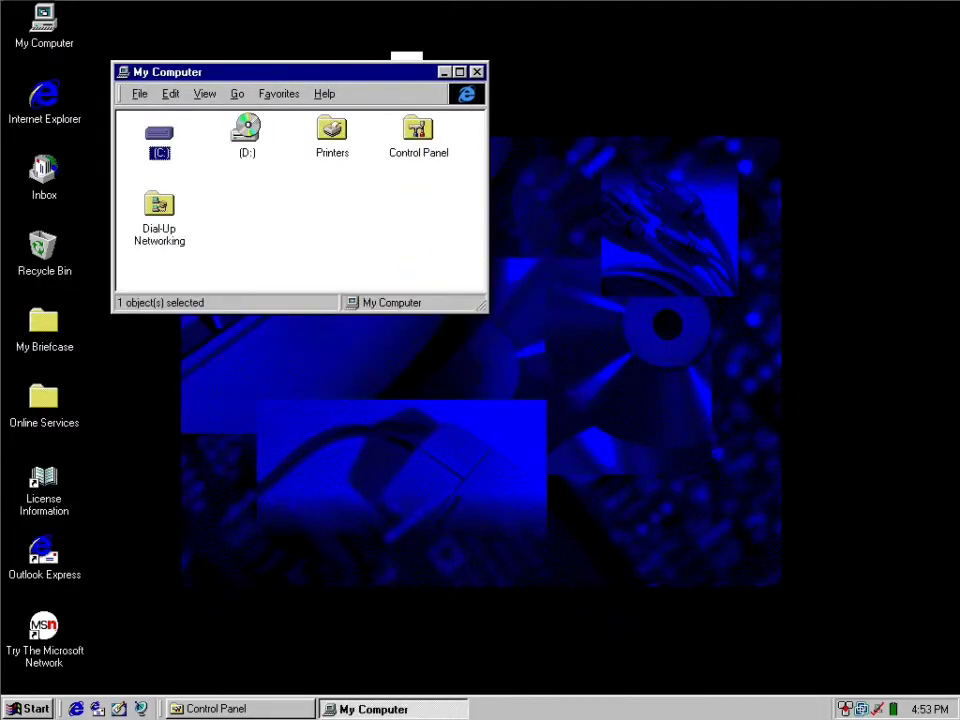
Maximize the My Computer window and try to open the (D:) drive, cancelling the attempt.
double_click(134, 76)
double_click(120, 73)
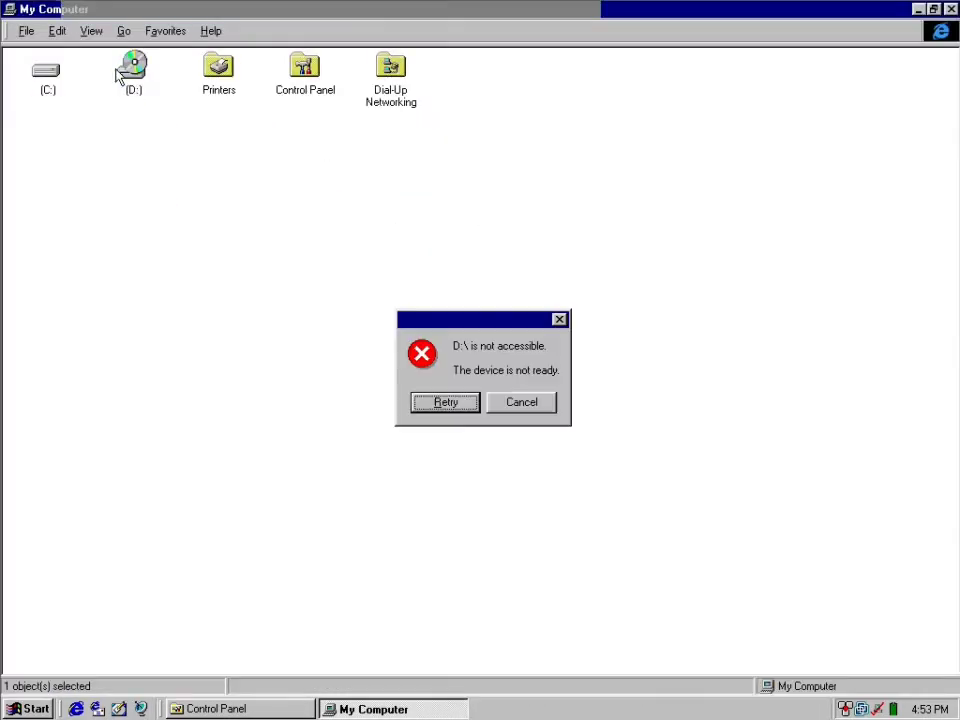
left_click(511, 401)
left_click(562, 381)
Close the My Computer window, leaving only Control Panel running.
left_click(956, 8)
left_click(953, 6)
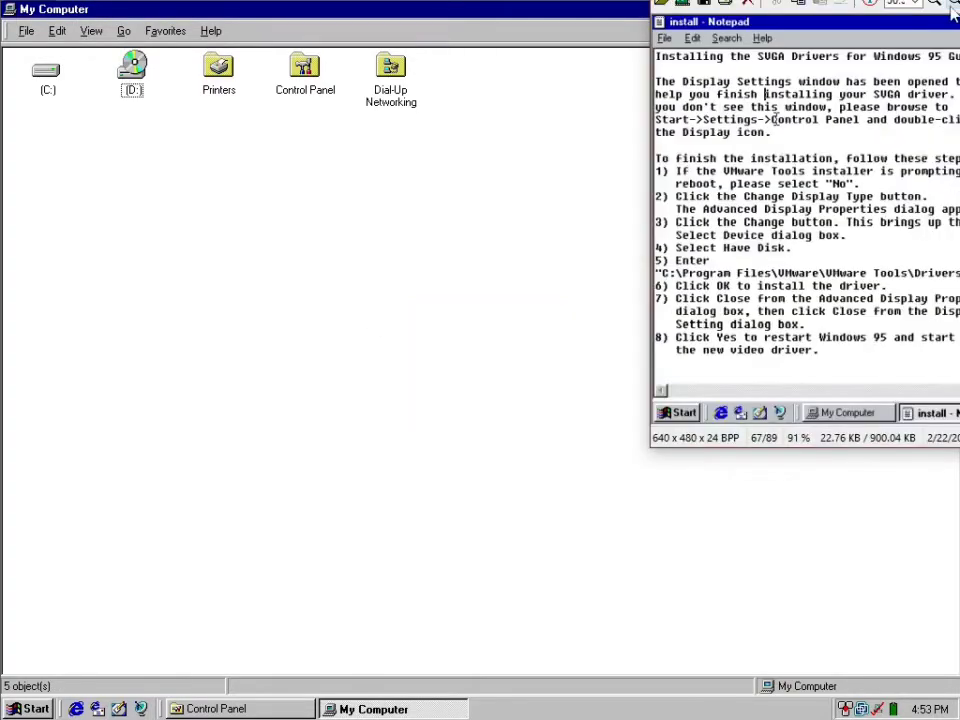
left_click_drag(740, 0, 959, 0)
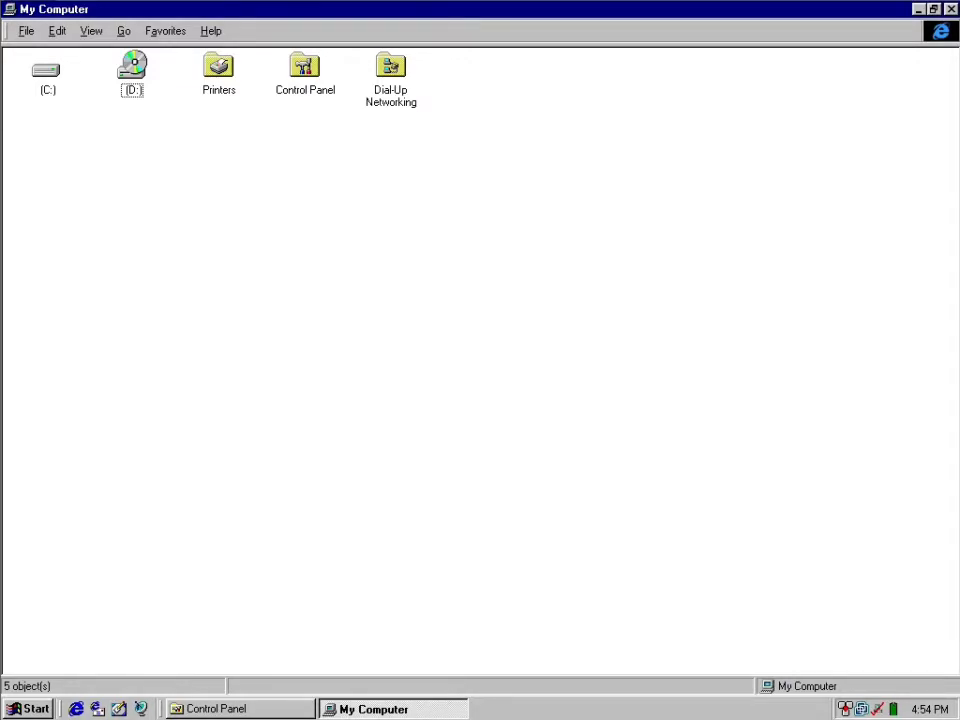
left_click(950, 10)
left_click_drag(643, 272, 579, 330)
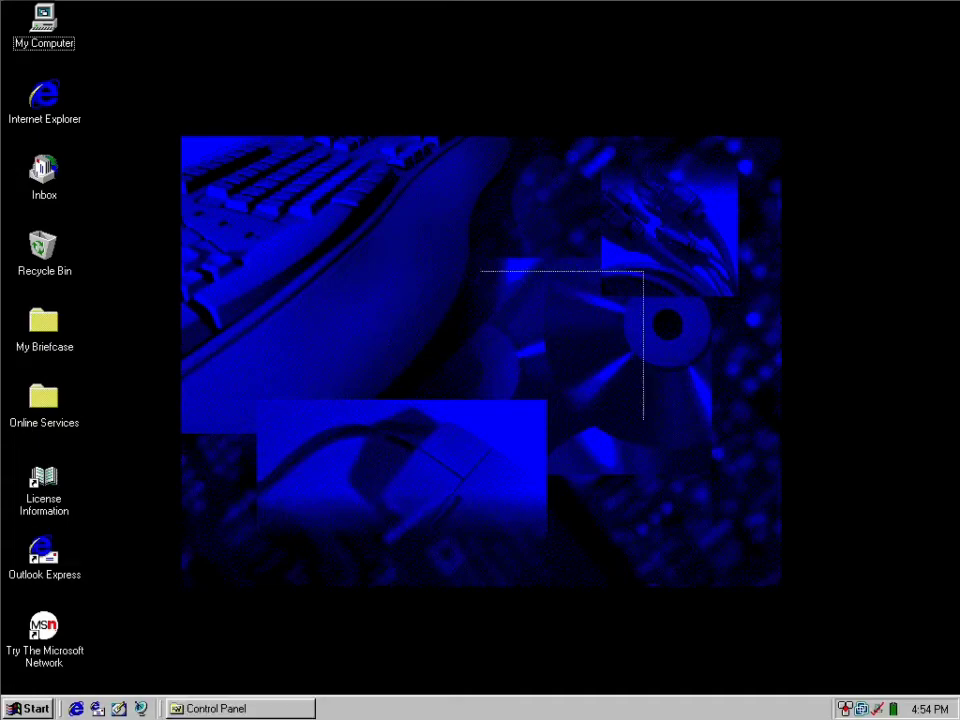
Open Add/Remove Programs in Control Panel and select VDOLive Player in the list of installed software.
left_click(28, 708)
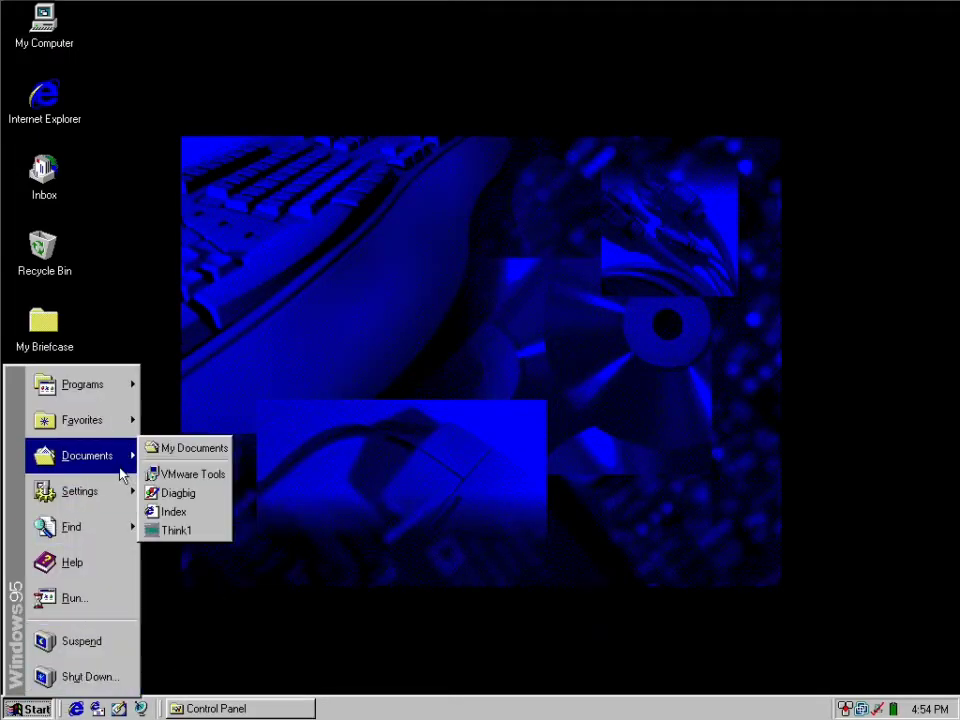
left_click(190, 485)
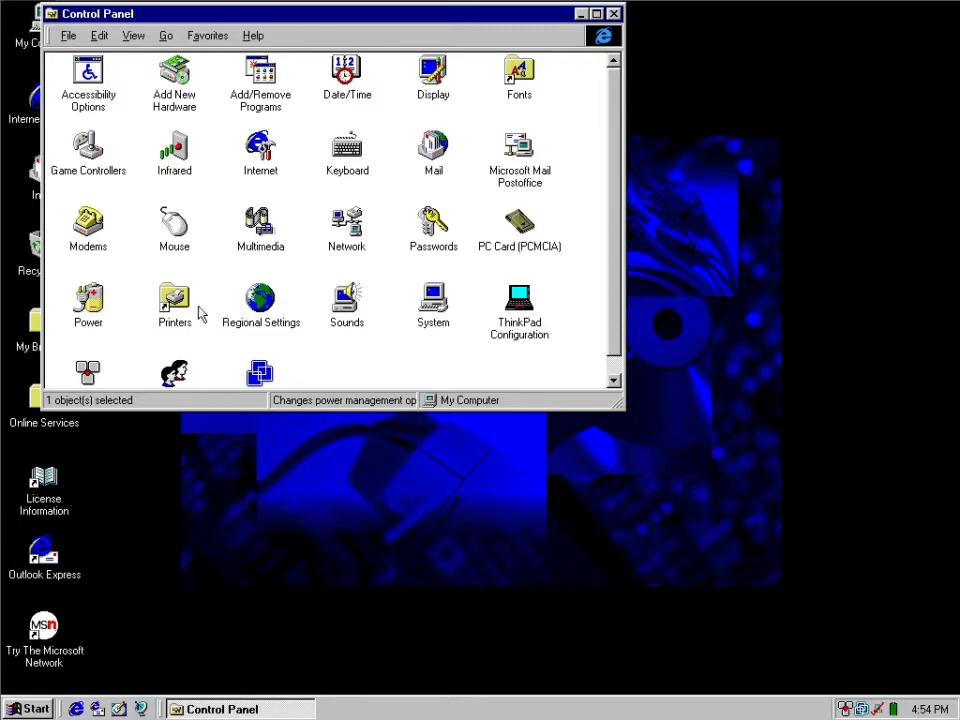
left_click_drag(610, 233, 617, 190)
double_click(258, 88)
left_click_drag(273, 455, 287, 396)
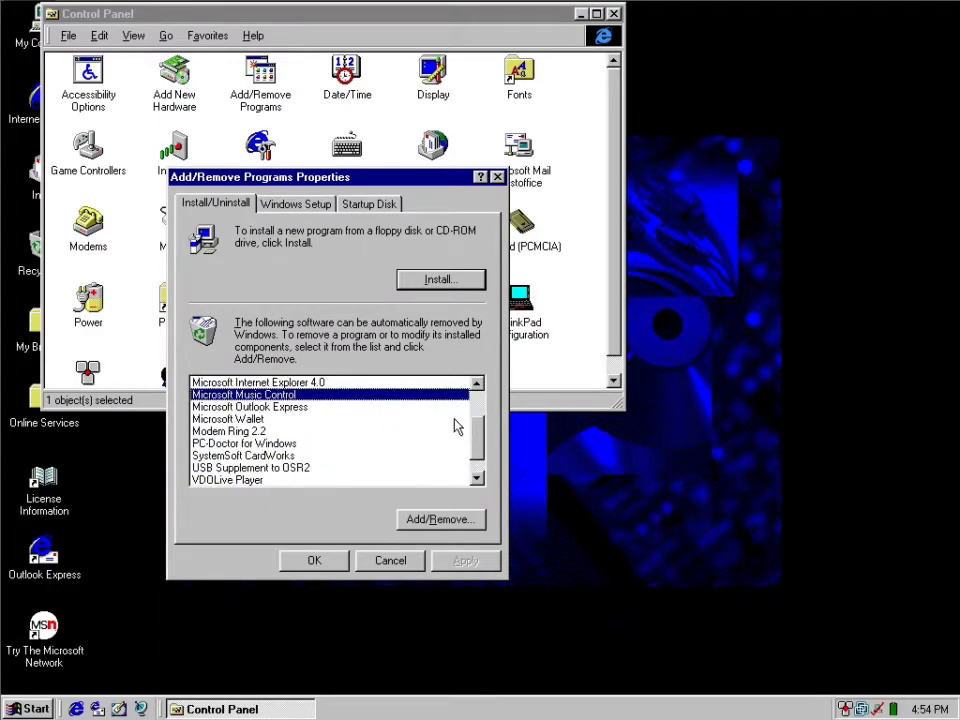
left_click(485, 428)
left_click(245, 456)
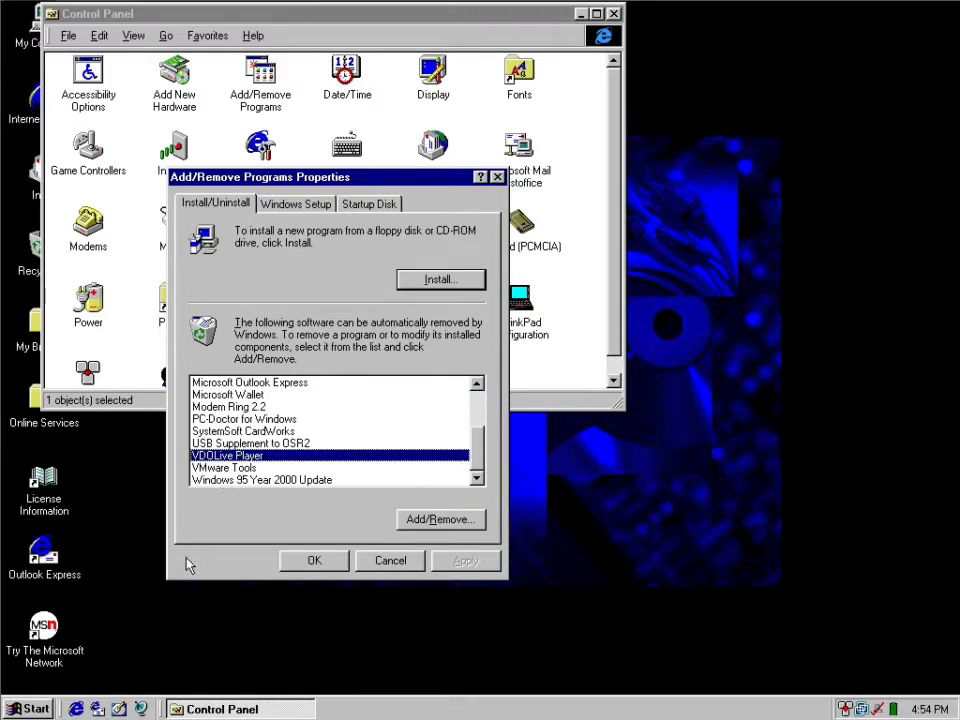
Look through the installed program groups, including Accessories, Internet Explorer, Online Services and PC-Doctor, for a VDOLive Player entry.
key("super")
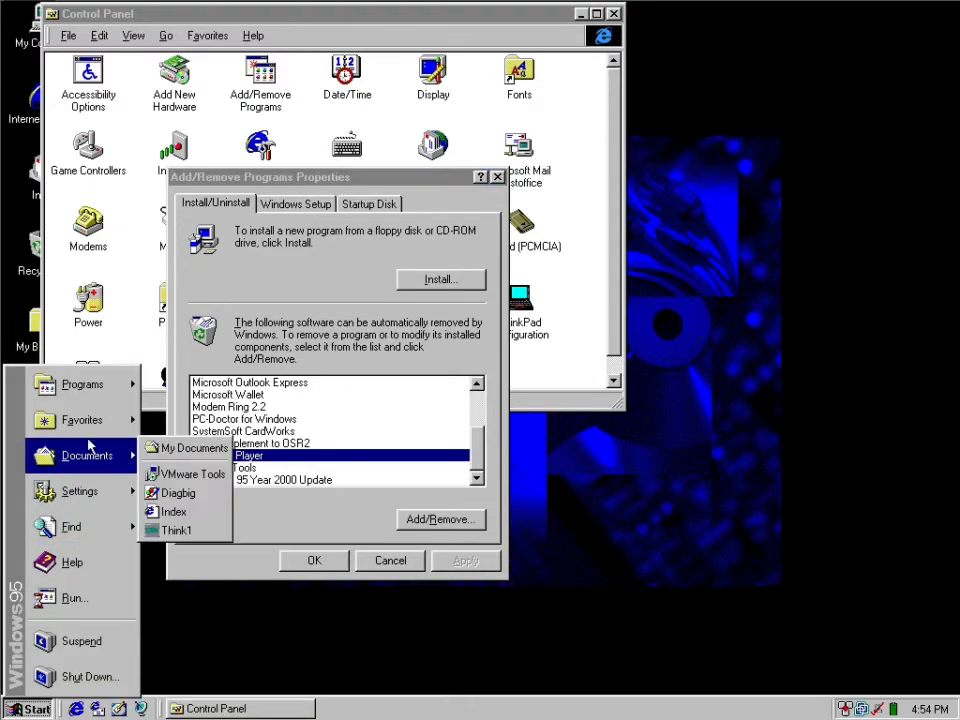
mouse_move(90, 370)
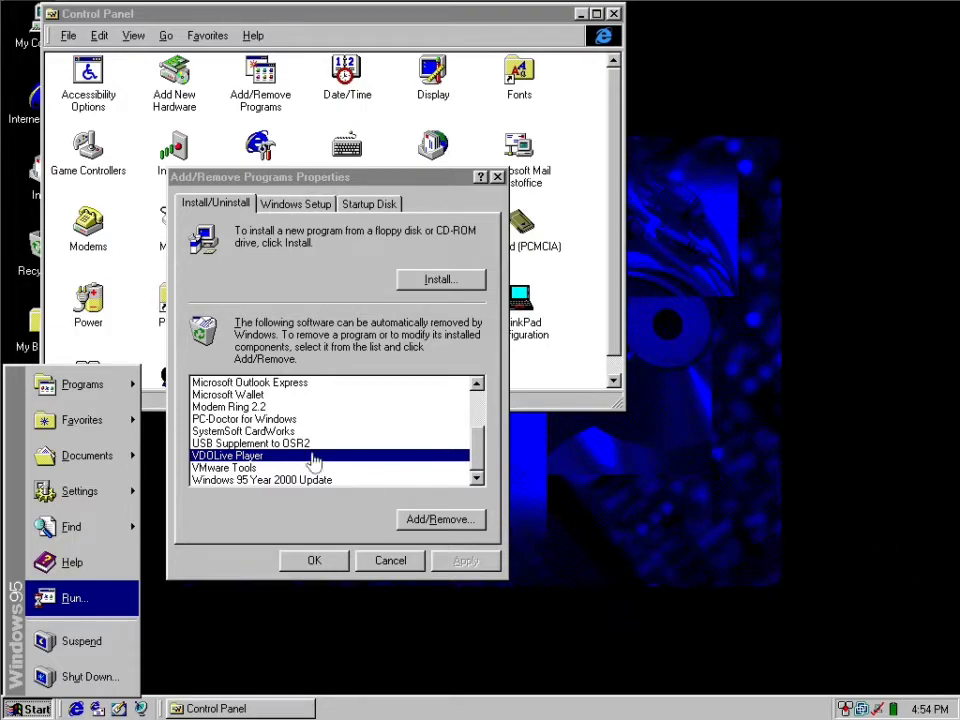
mouse_move(272, 382)
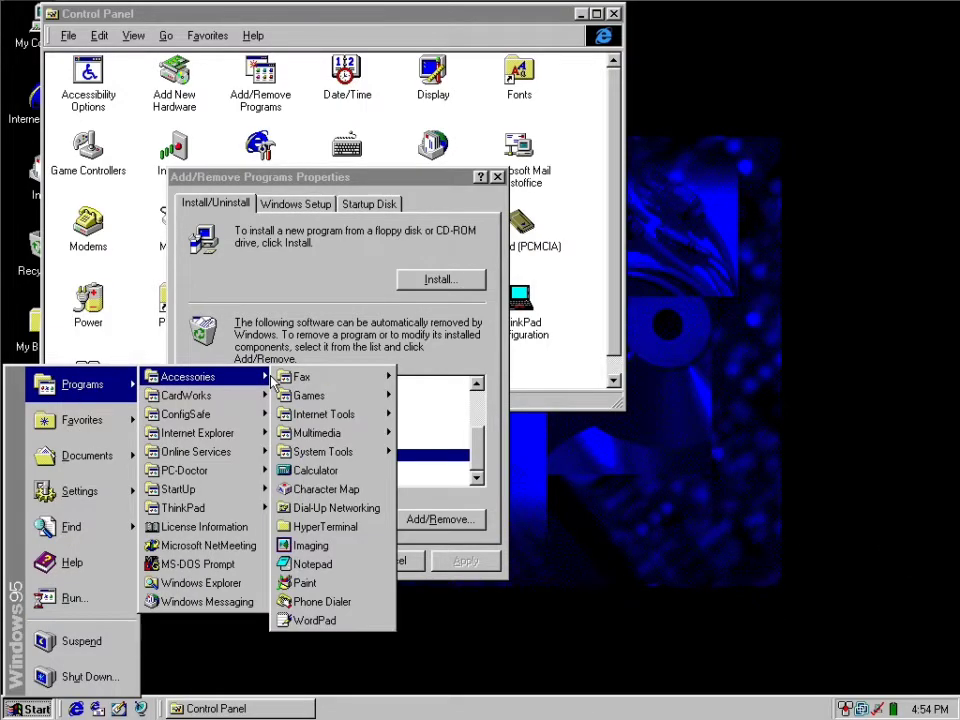
mouse_move(340, 462)
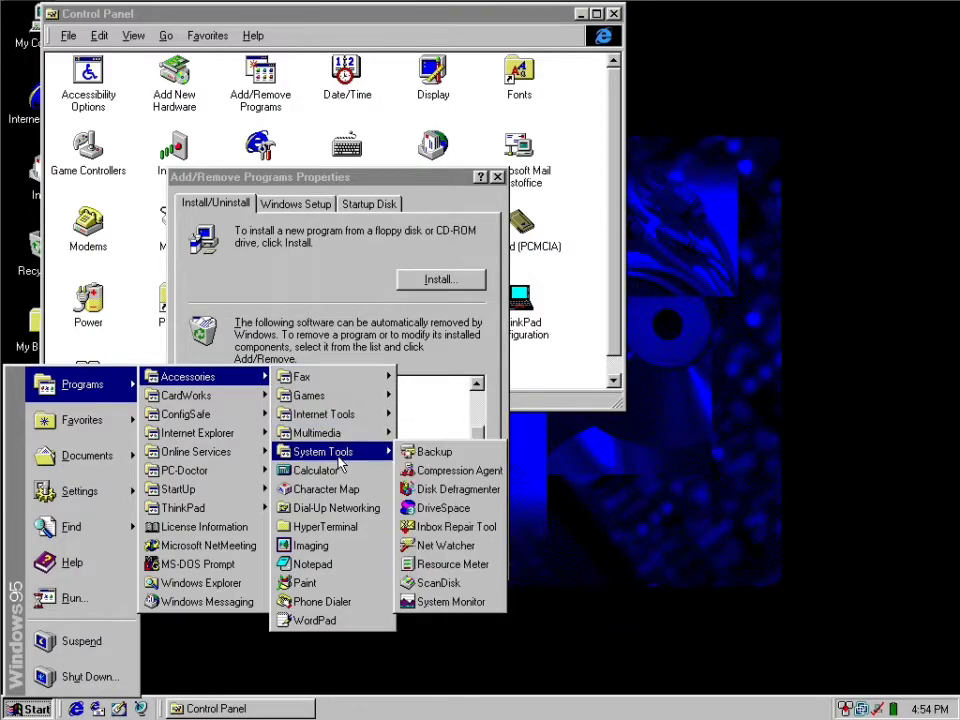
mouse_move(313, 434)
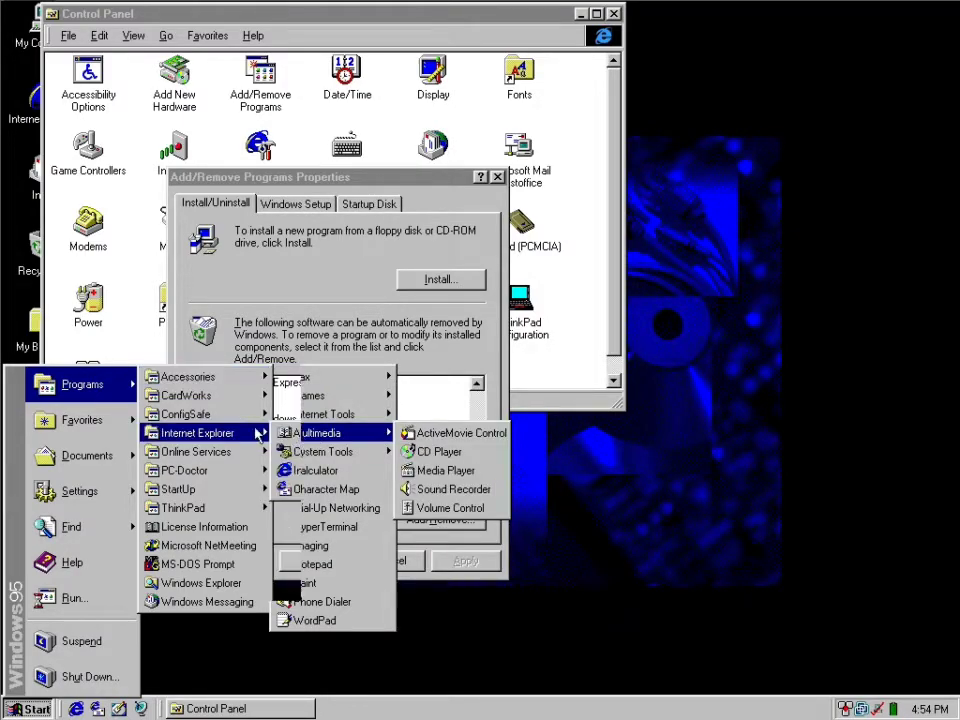
mouse_move(204, 423)
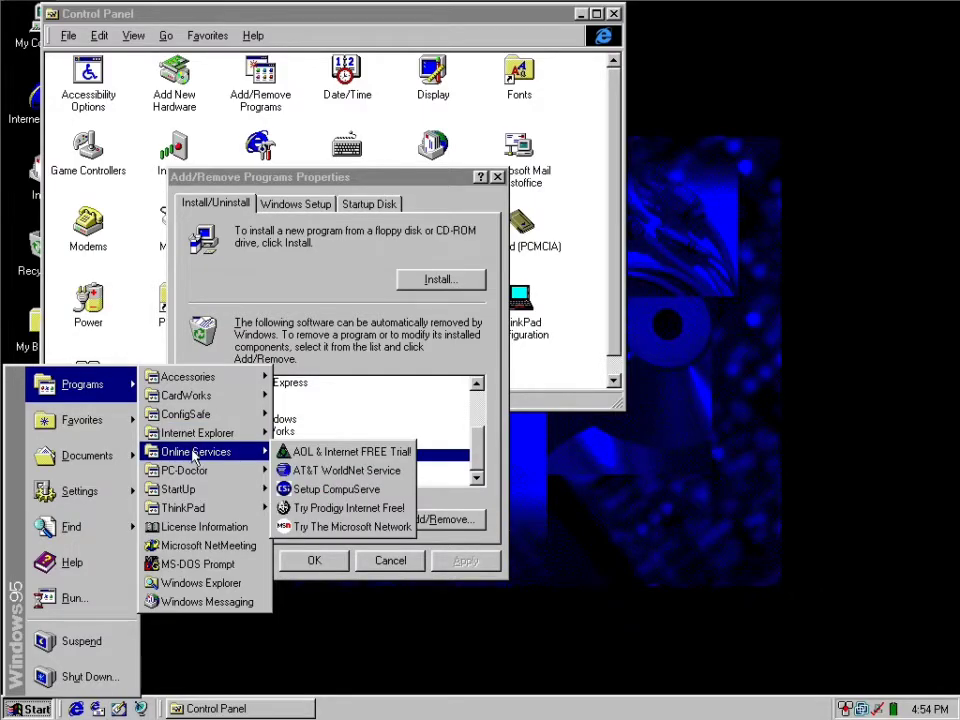
mouse_move(197, 487)
mouse_move(211, 511)
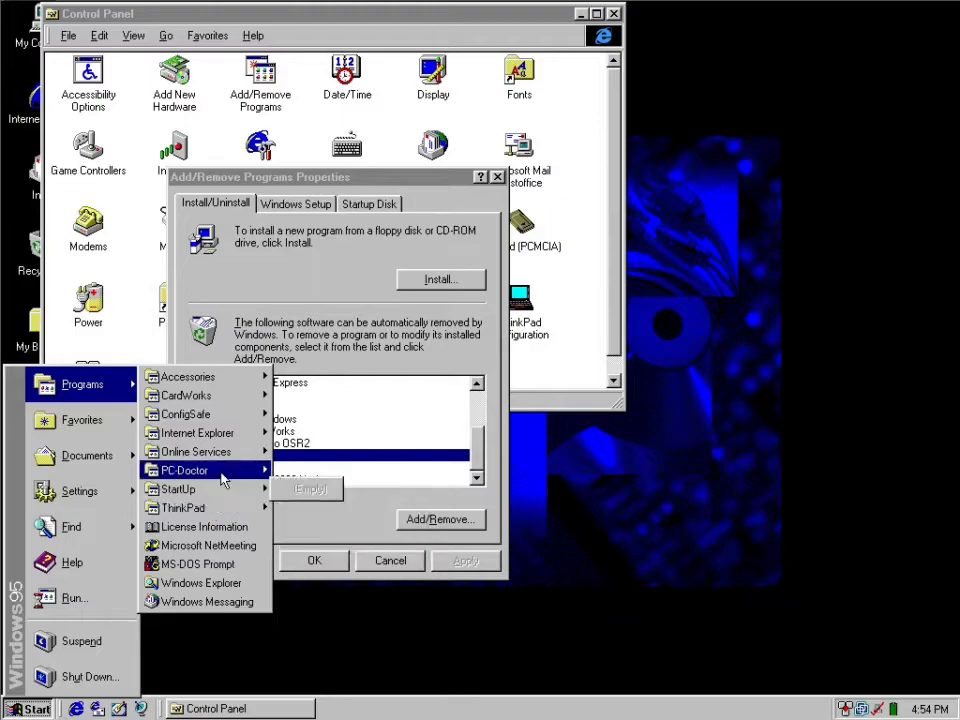
Try to launch vdolive through the Run command and dismiss the Run dialog.
left_click(129, 612)
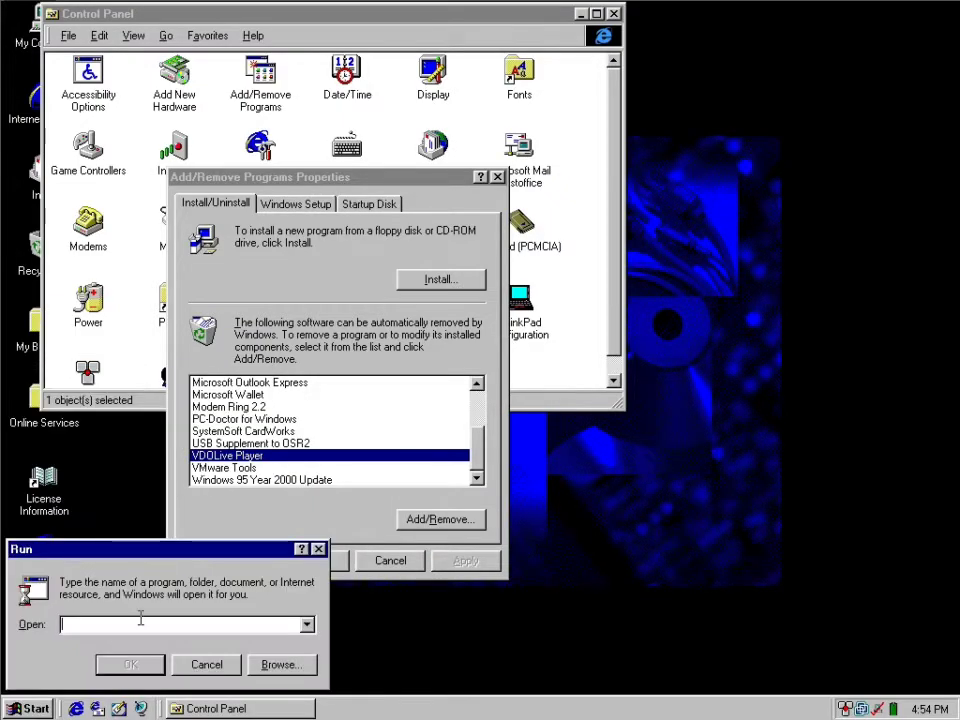
type("vdolvive")
key("Return")
key("Return")
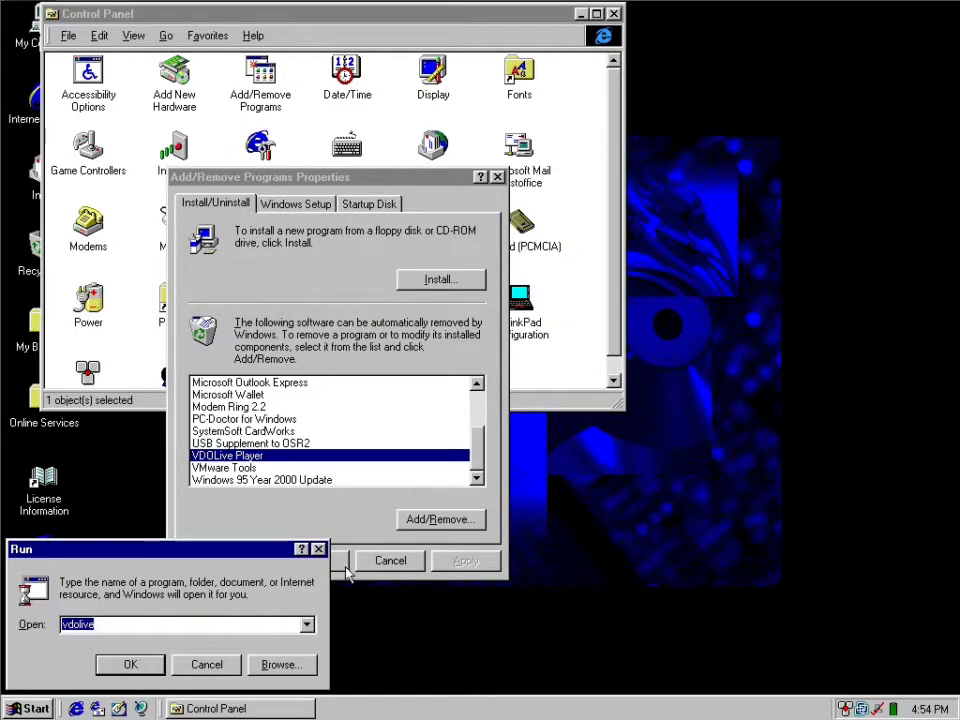
key("Escape")
Search drive (C:) and its subfolders for files named vdolive.
left_click(36, 706)
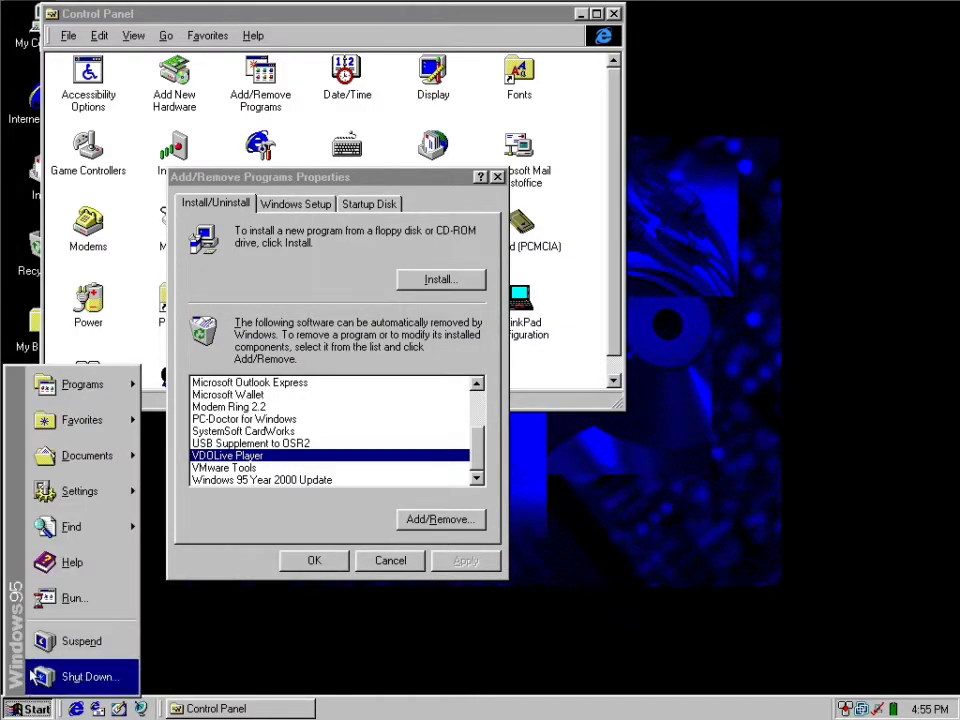
mouse_move(75, 527)
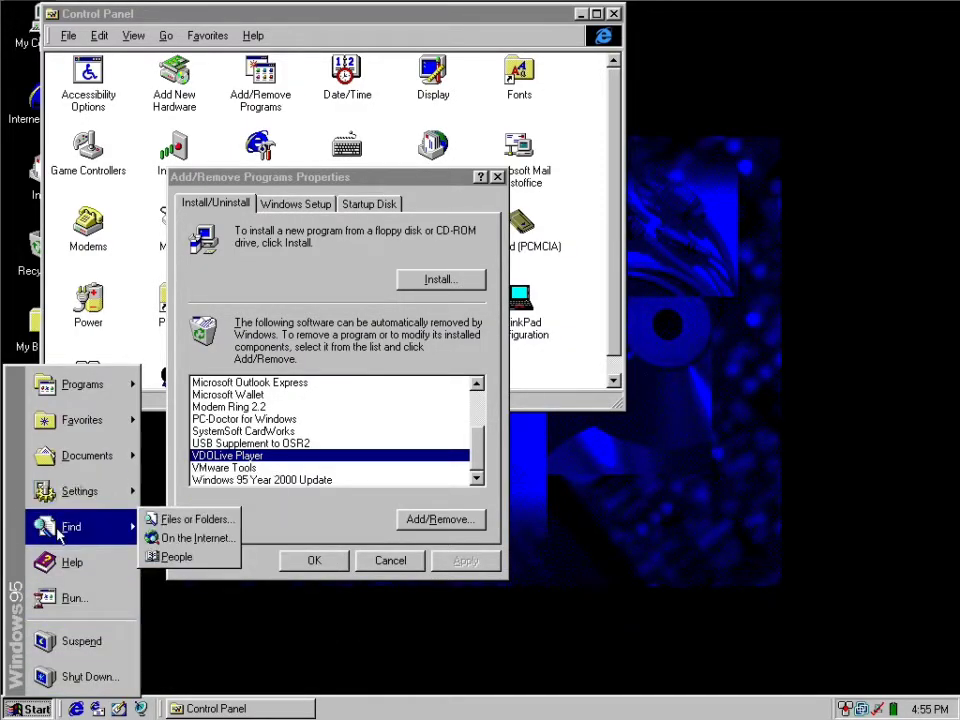
left_click(185, 520)
type("vdolive")
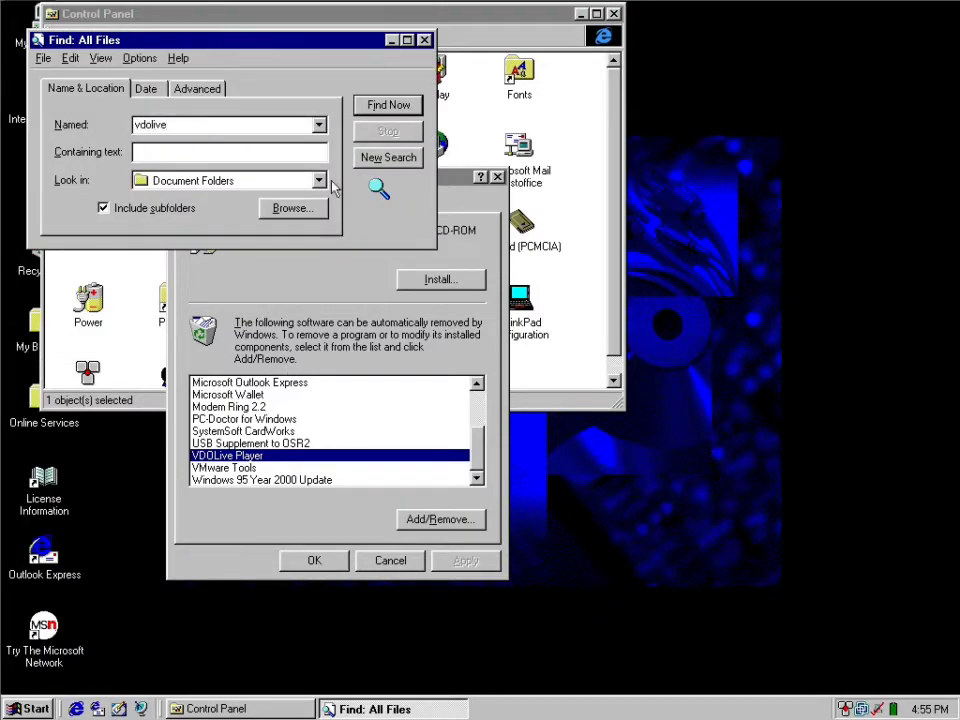
left_click(240, 180)
left_click(230, 259)
key("Return")
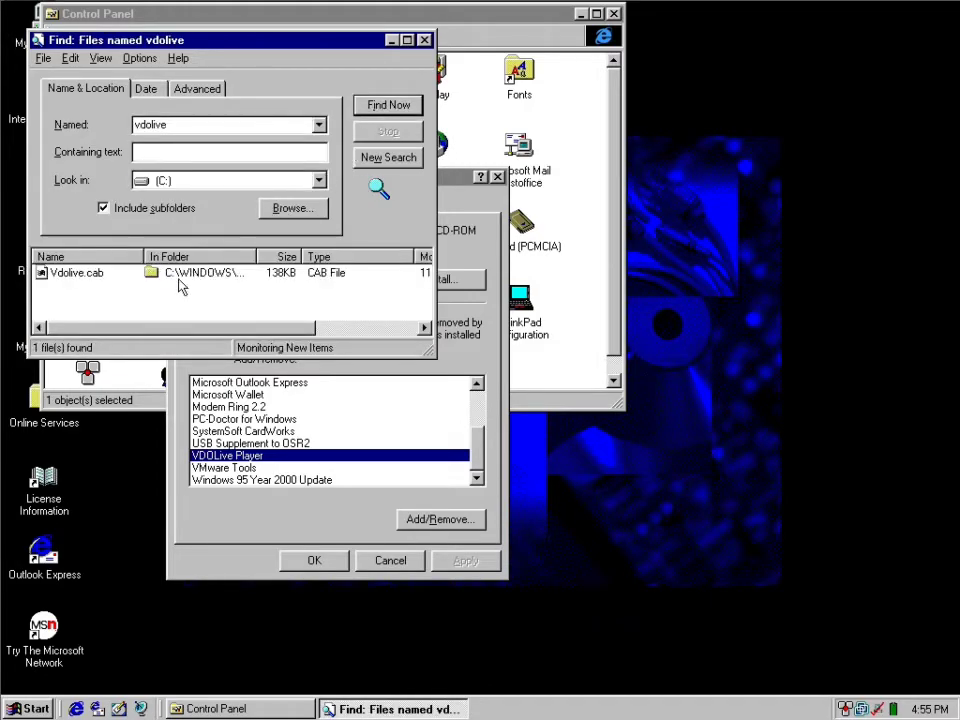
Review the installed software list in Add/Remove Programs, from USB Supplement to OSR2 back up to Configuration Utility.
left_click(241, 443)
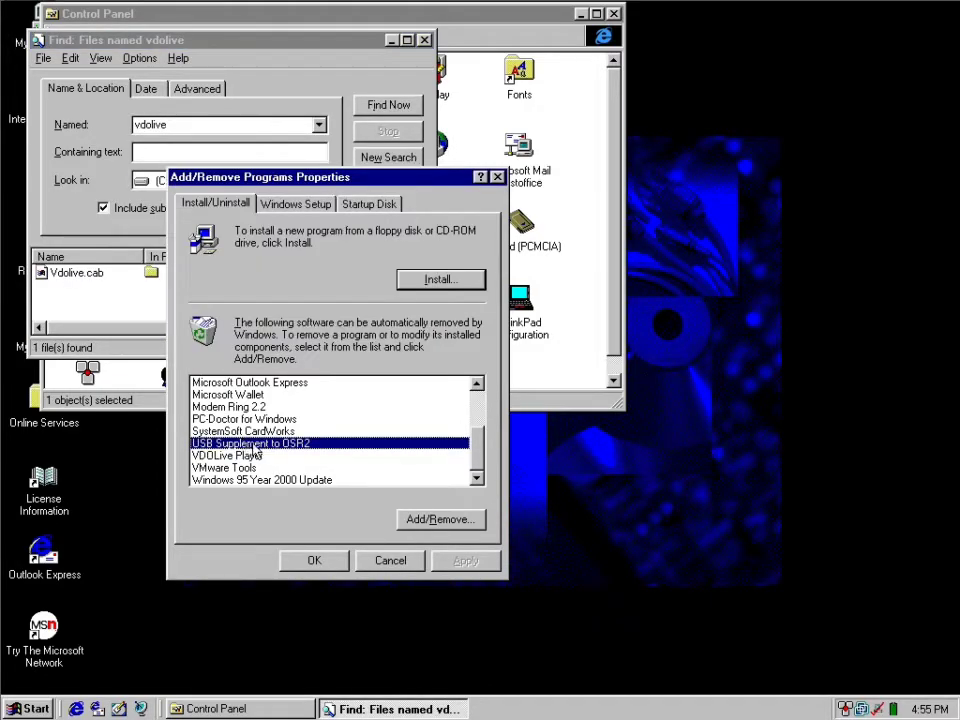
left_click(268, 433)
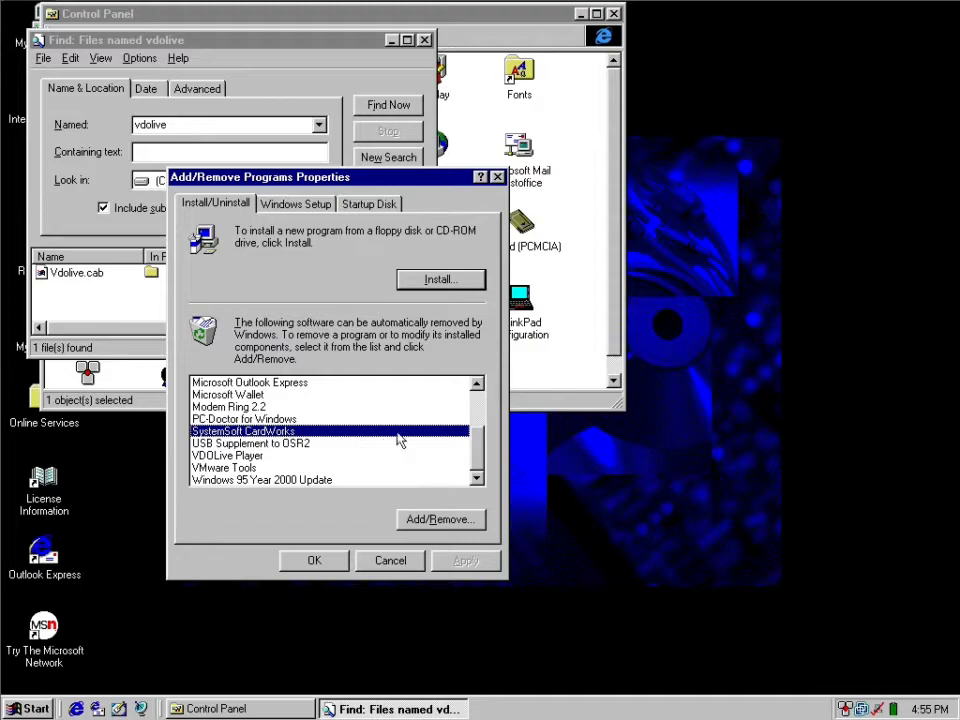
left_click(422, 408)
left_click(445, 420)
left_click_drag(477, 457, 472, 425)
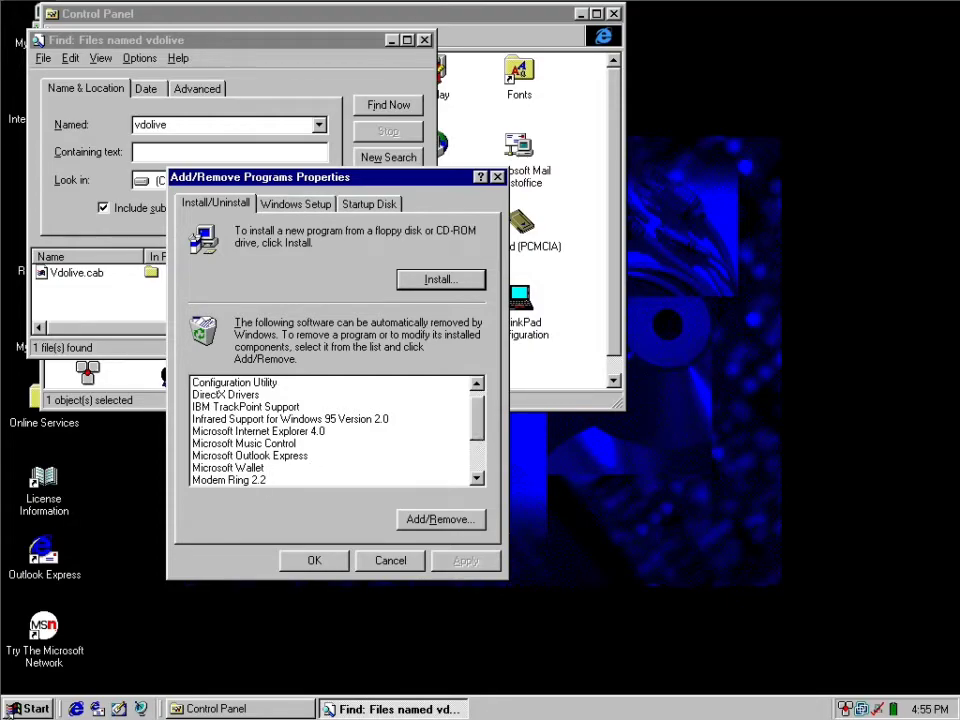
Check the Accessories program group and select Microsoft Outlook Express in the installed software list.
left_click(30, 708)
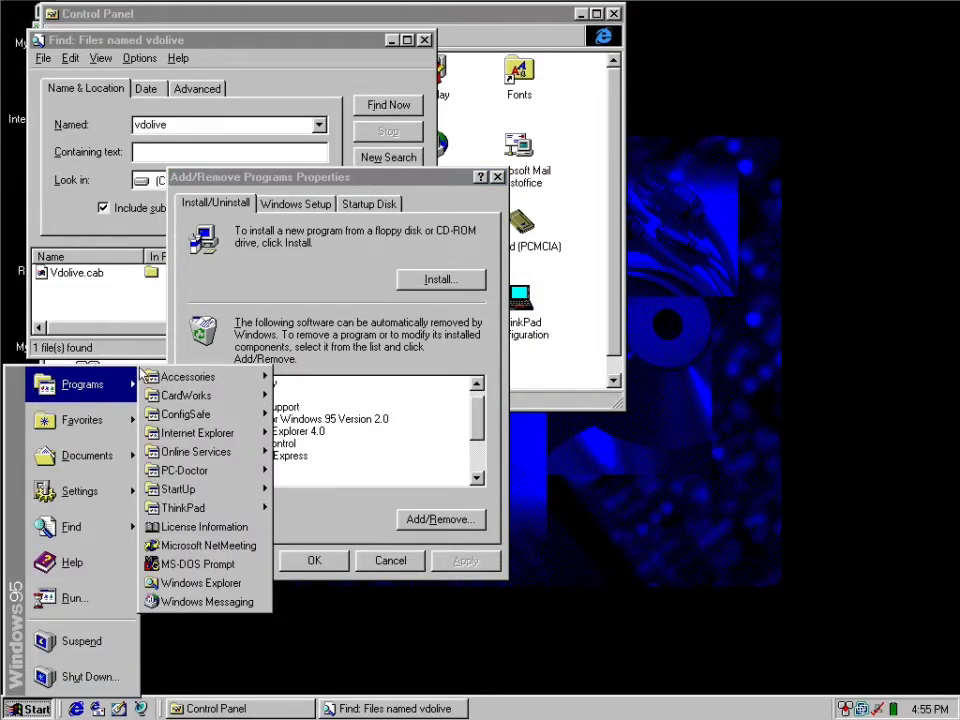
mouse_move(203, 386)
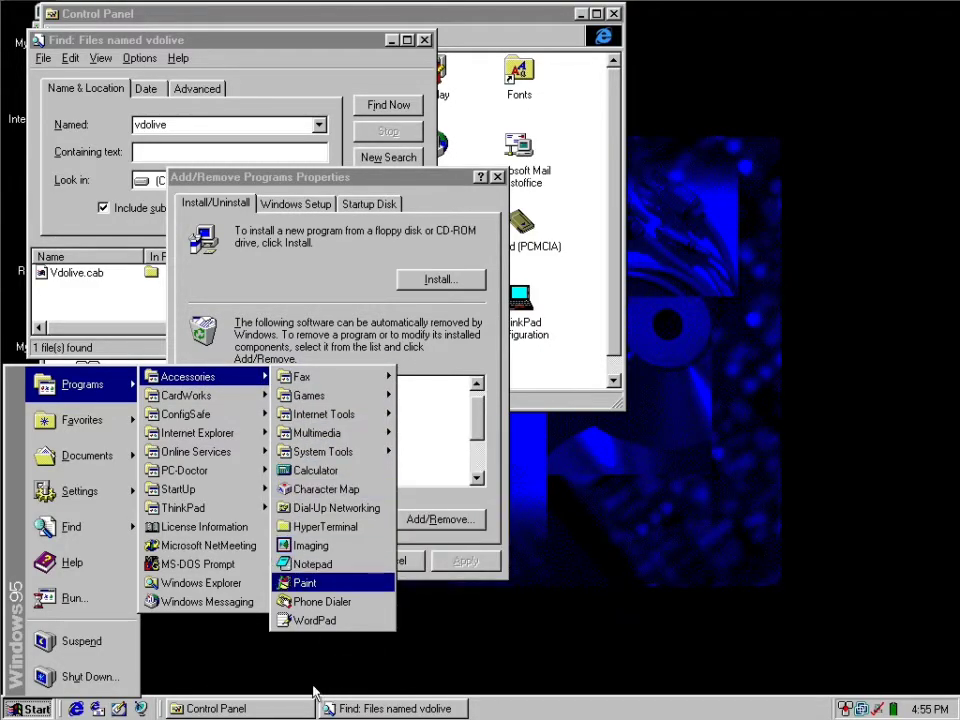
mouse_move(247, 489)
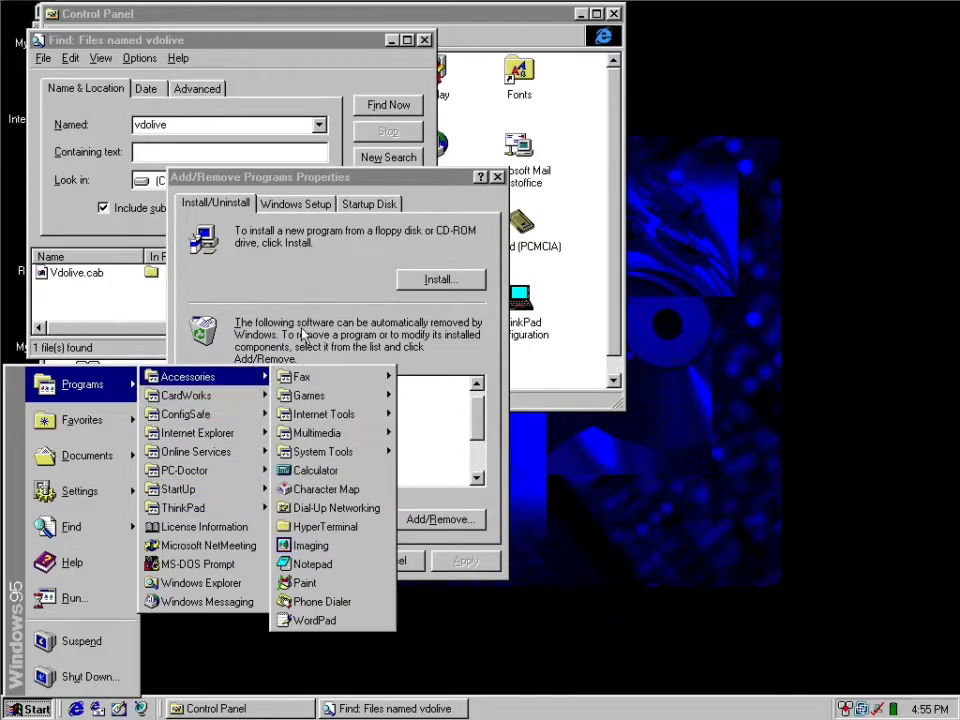
left_click(308, 256)
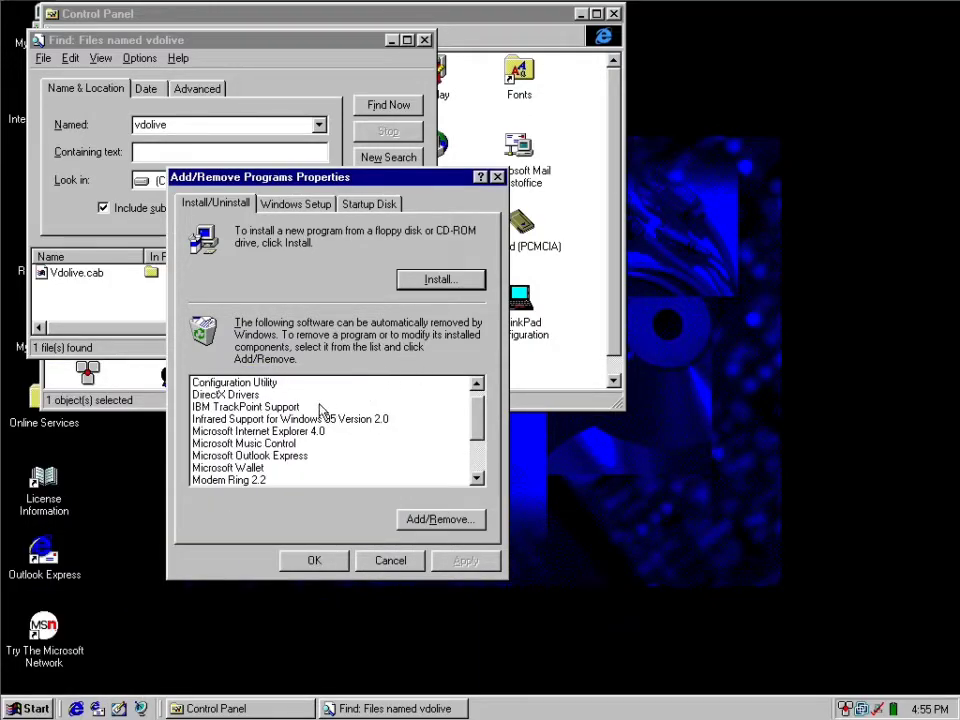
left_click_drag(318, 433, 346, 464)
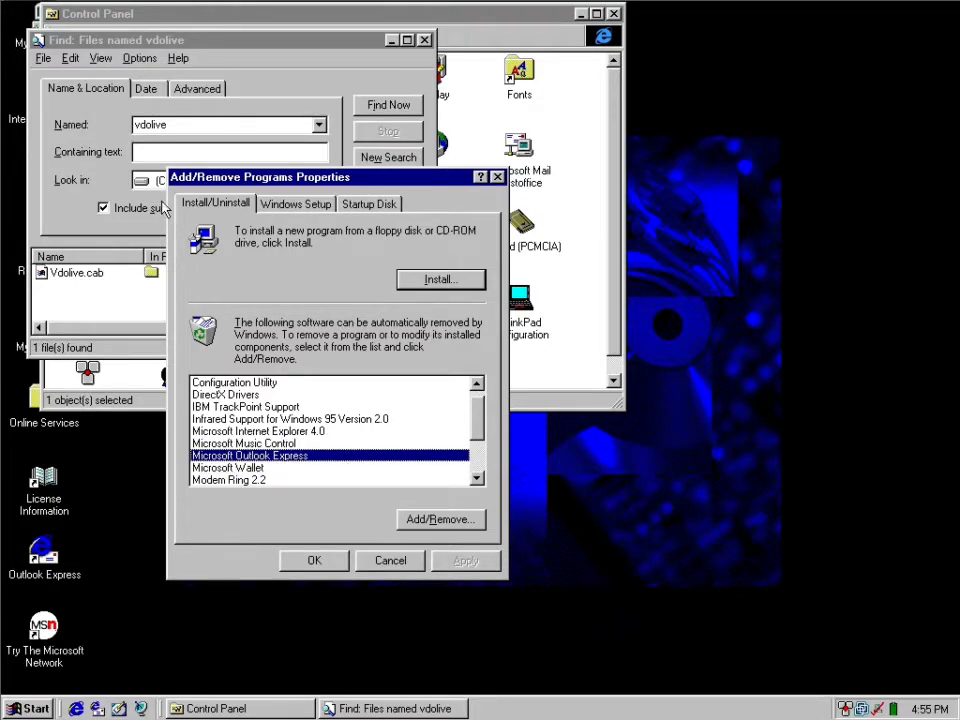
Search drive (C:) for files named wallet and try to open Mswallet.cab from the results.
left_click(176, 122)
type("wallet")
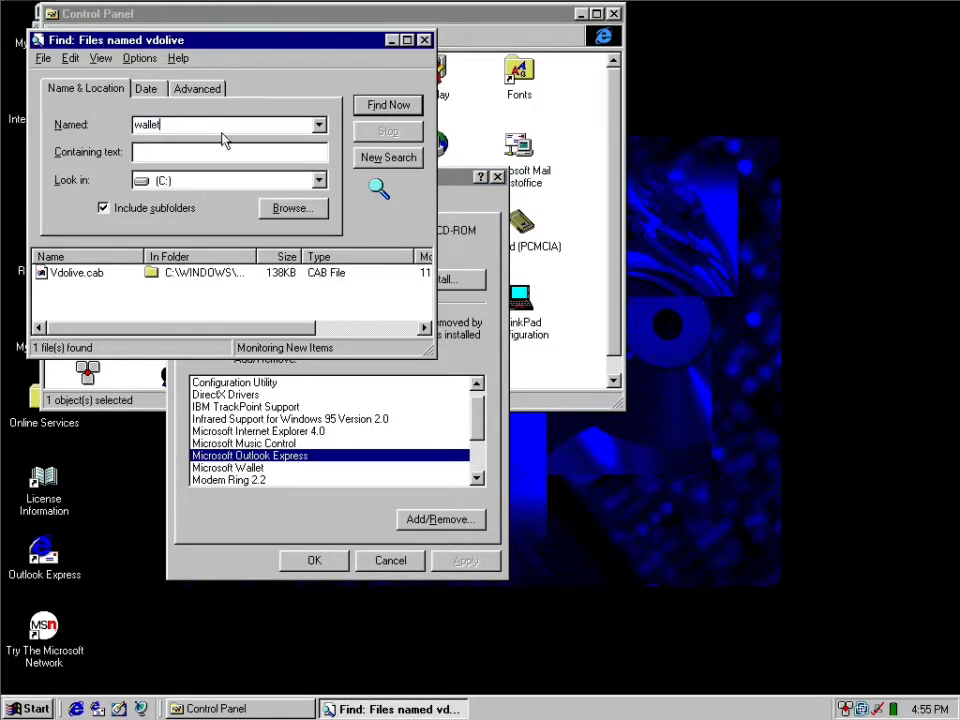
left_click(388, 108)
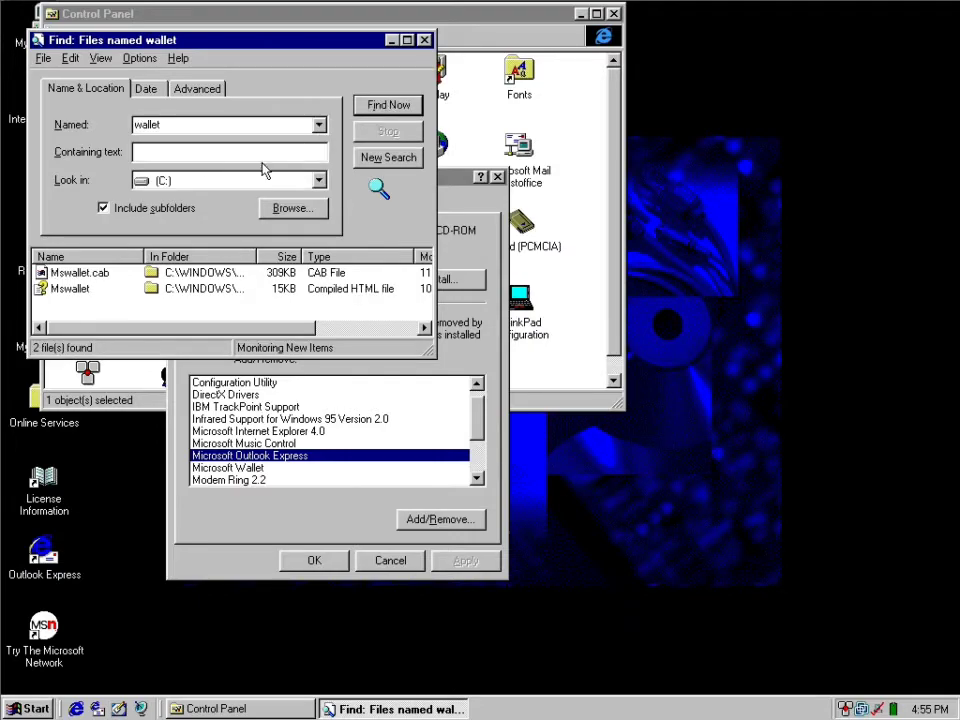
double_click(62, 276)
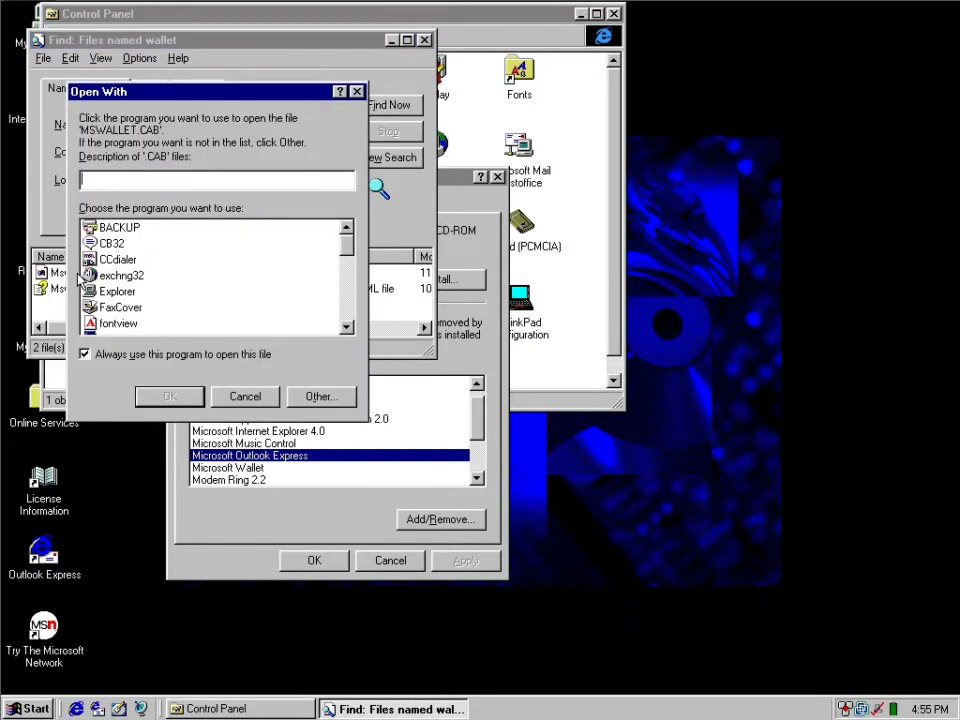
Review the programs offered for opening Mswallet.cab and leave the file without an assigned program.
left_click(245, 397)
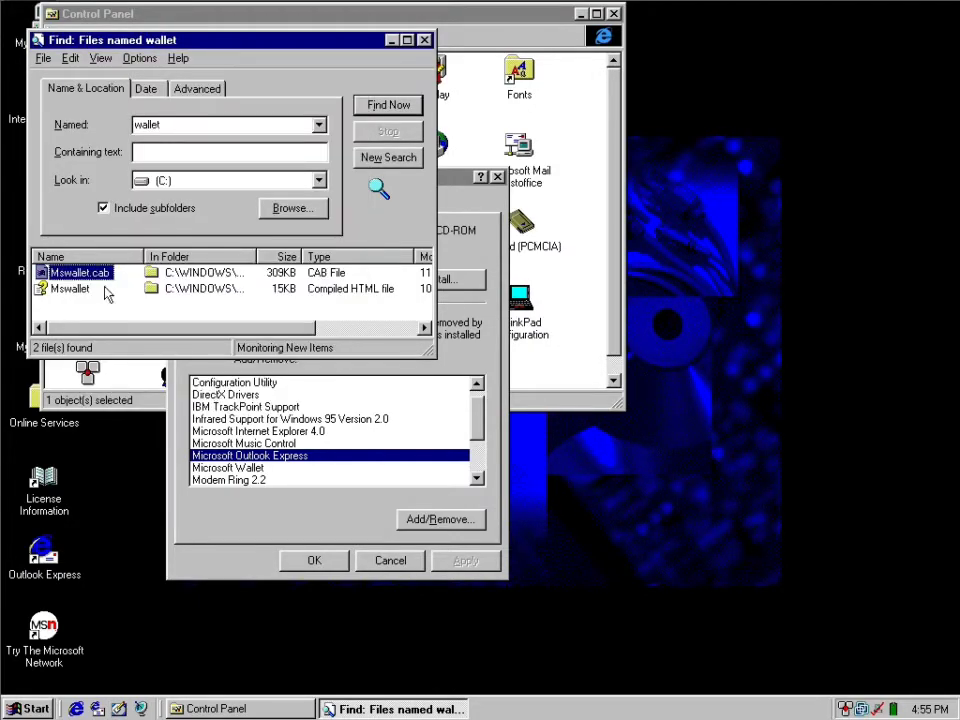
right_click(108, 274)
left_click(150, 282)
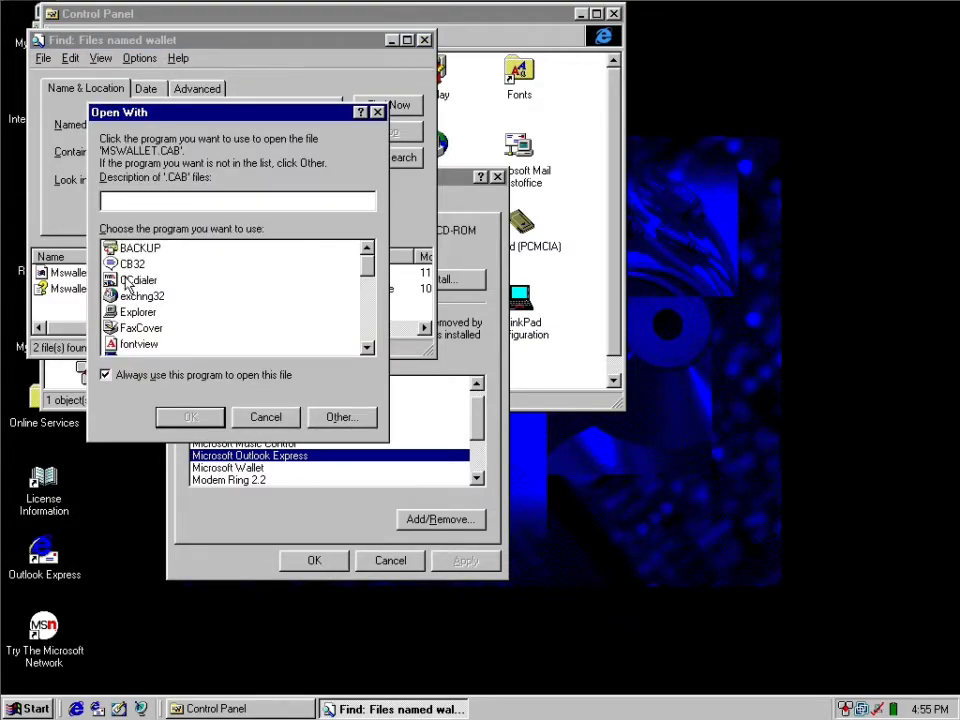
left_click_drag(366, 290, 366, 335)
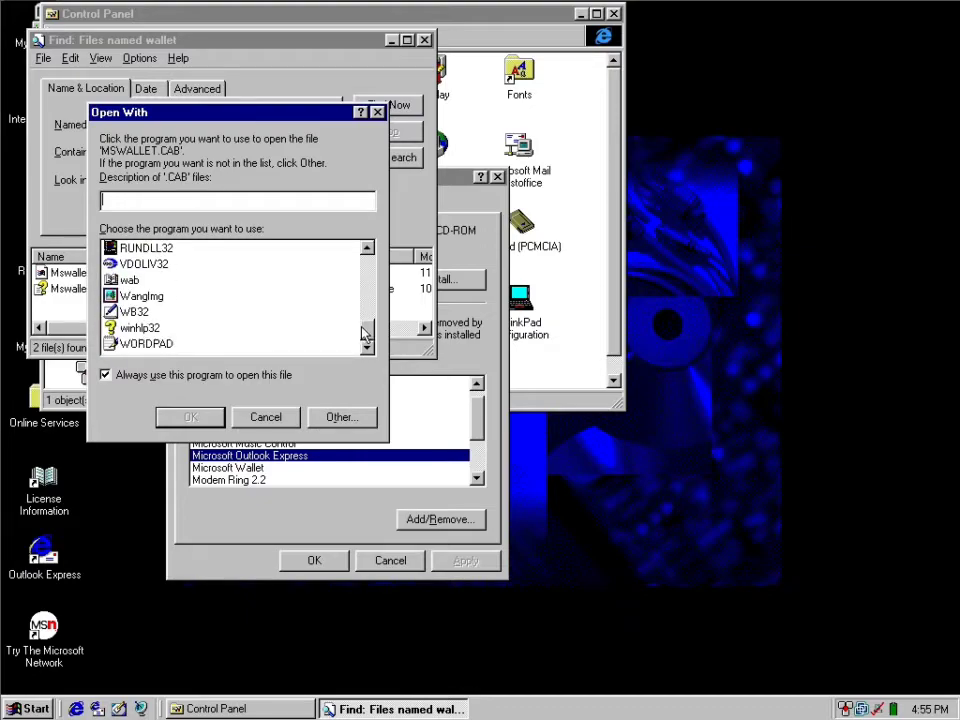
left_click(268, 416)
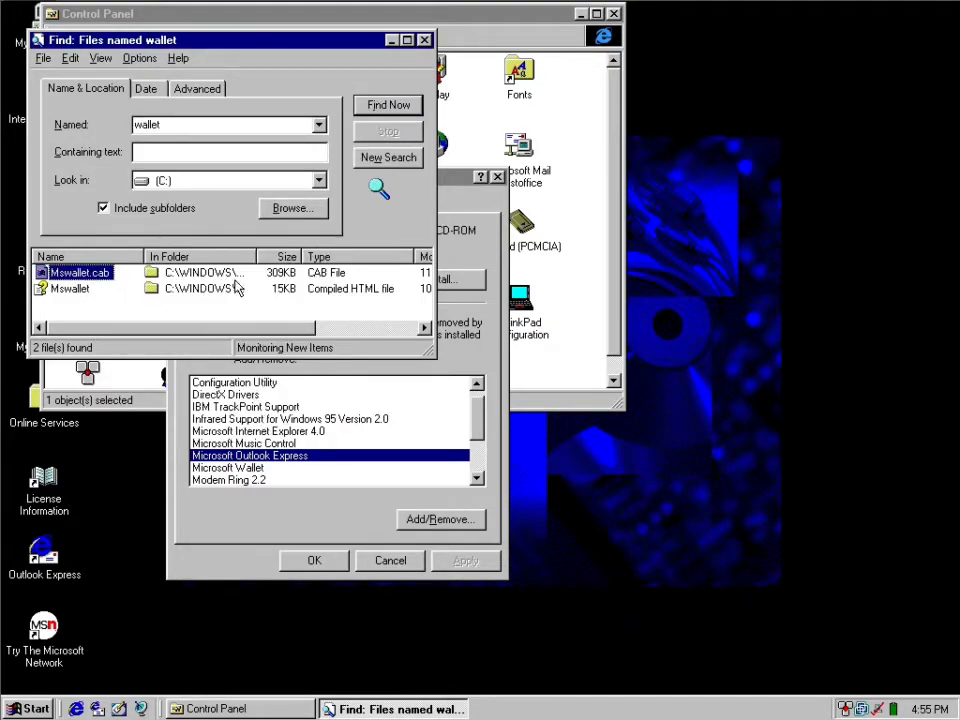
Check the properties of Mswallet.cab and highlight its location path.
right_click(100, 273)
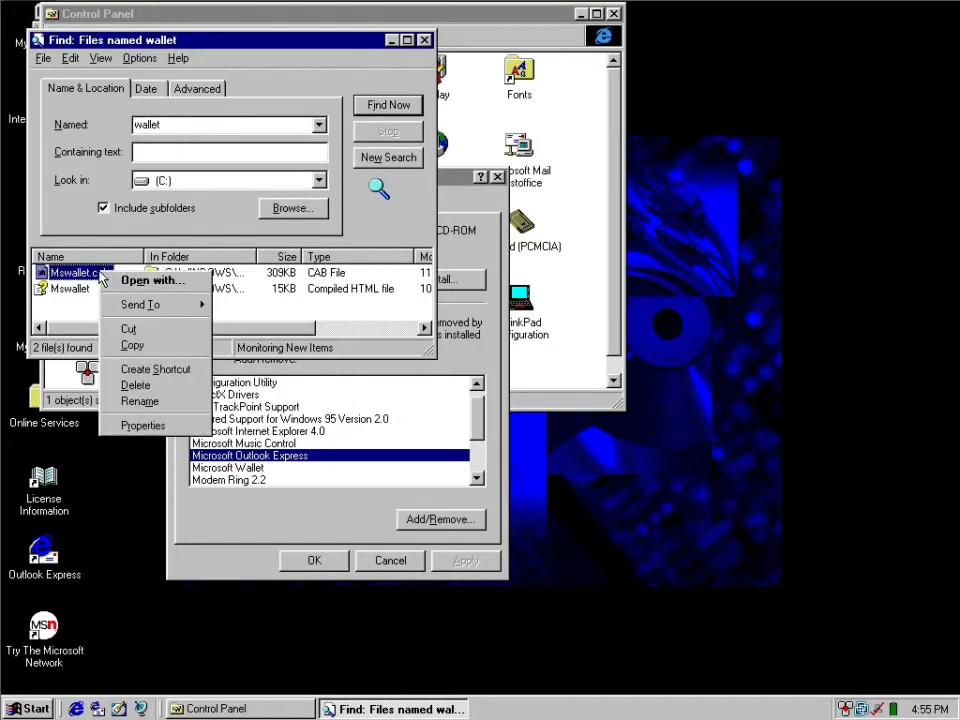
left_click(127, 438)
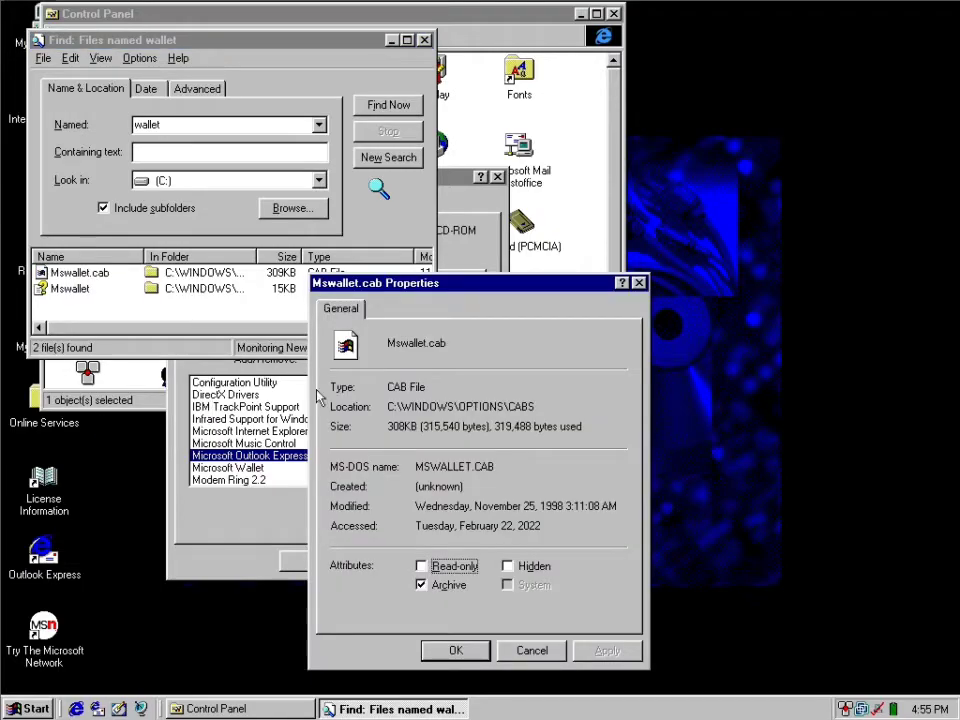
double_click(450, 405)
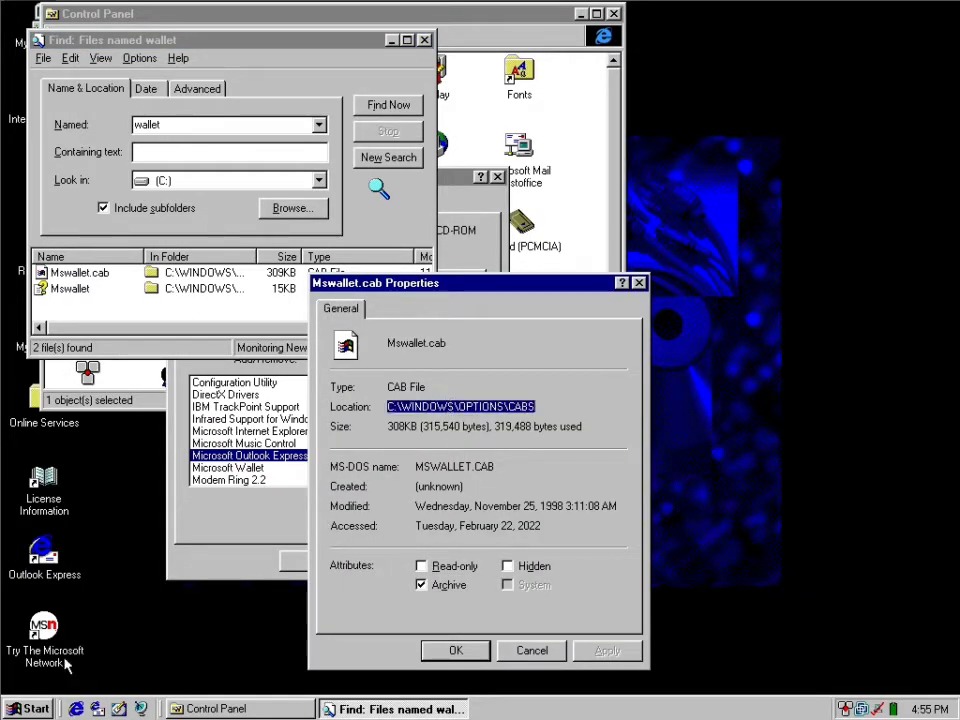
Try to launch a command prompt by running cmd.
left_click(30, 708)
left_click(71, 605)
type("cmd")
key("Return")
key("Return")
key("BackSpace")
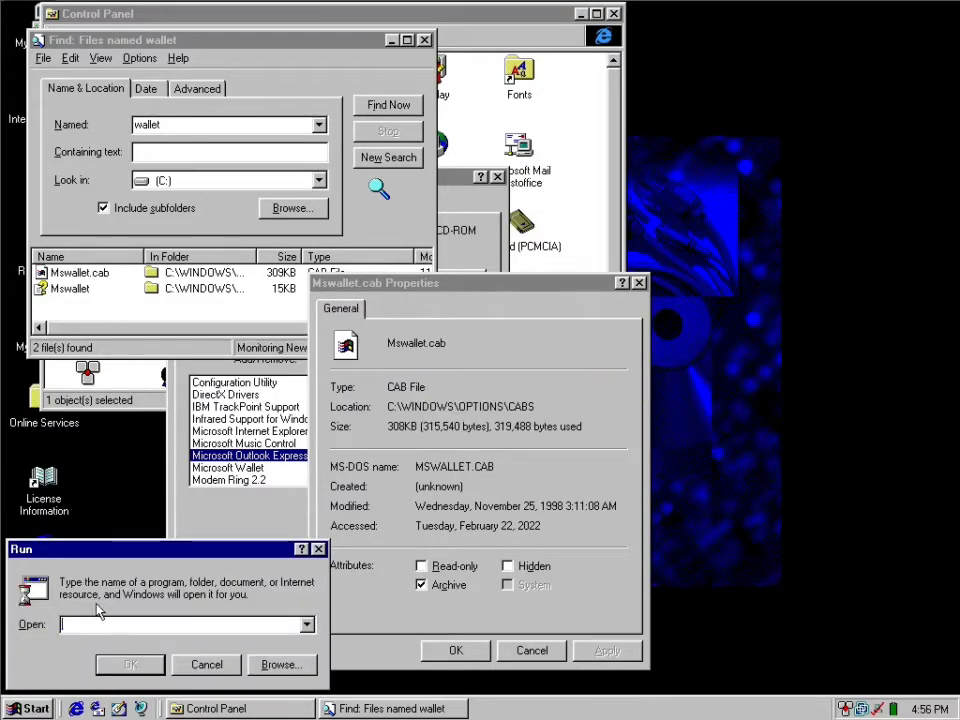
left_click(207, 664)
Start an MS-DOS Prompt, change to C:\WINDOWS\OPTIONS\CABS and list the folder's files.
left_click(30, 708)
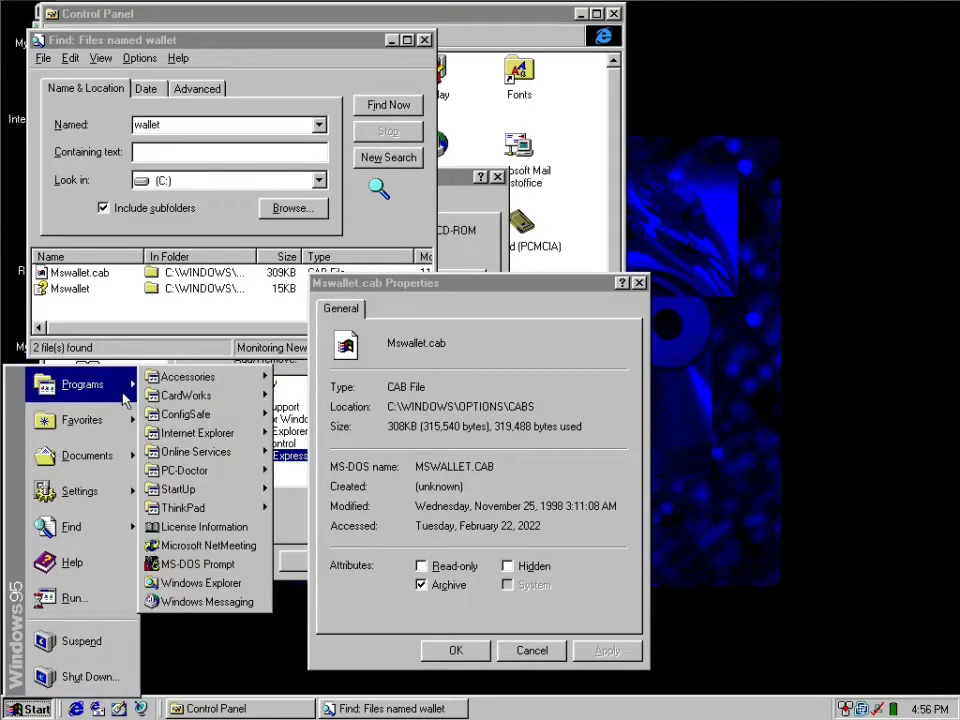
left_click(204, 565)
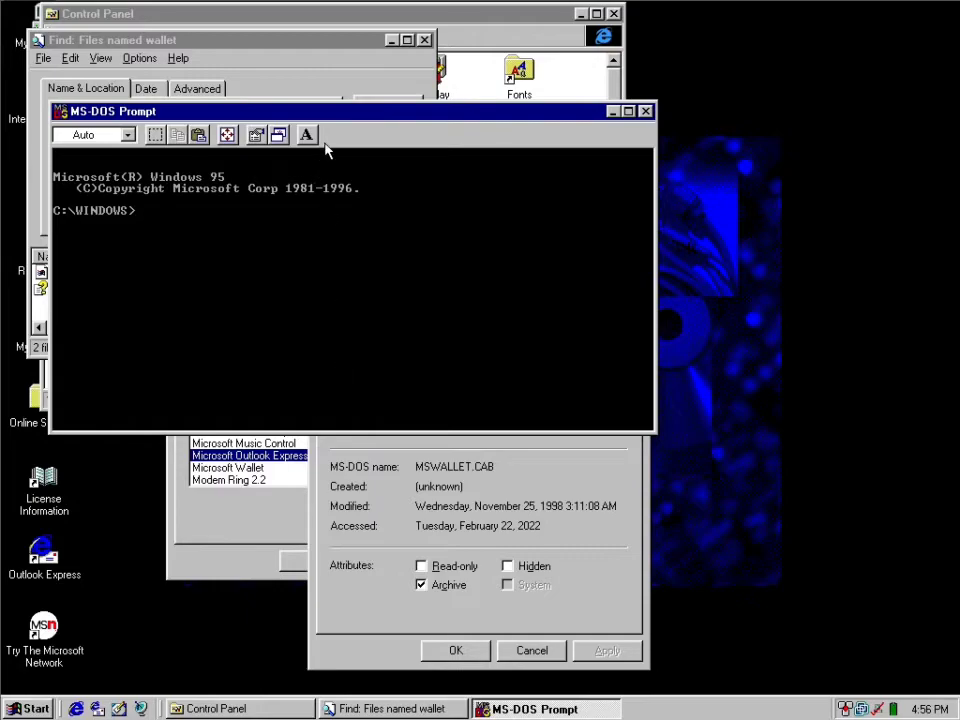
left_click_drag(326, 118, 435, 520)
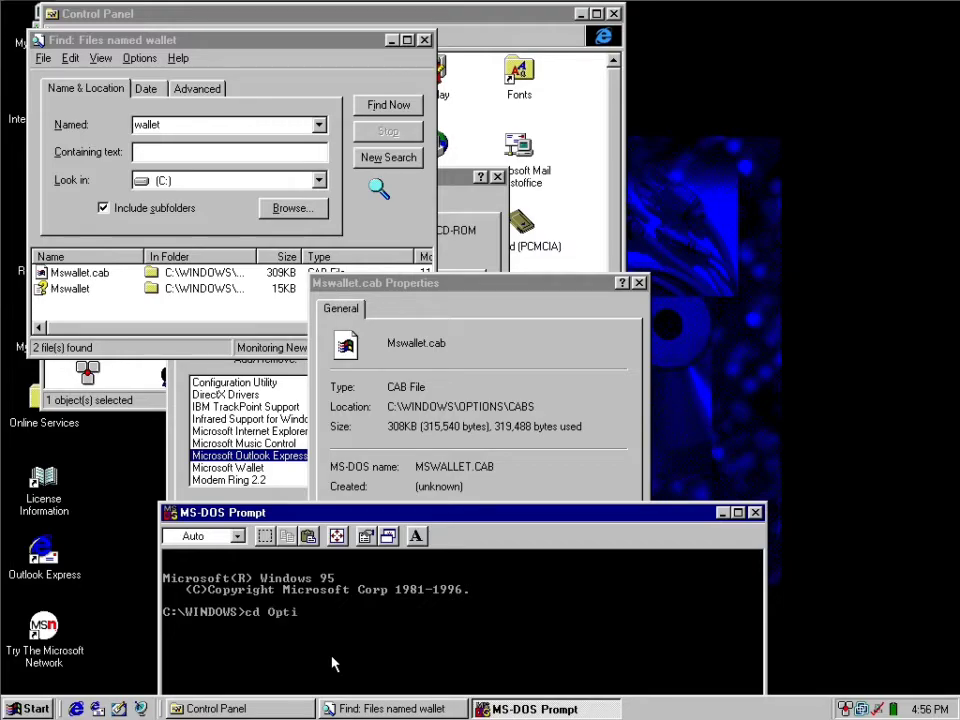
key("Return")
type("dir")
key("Return")
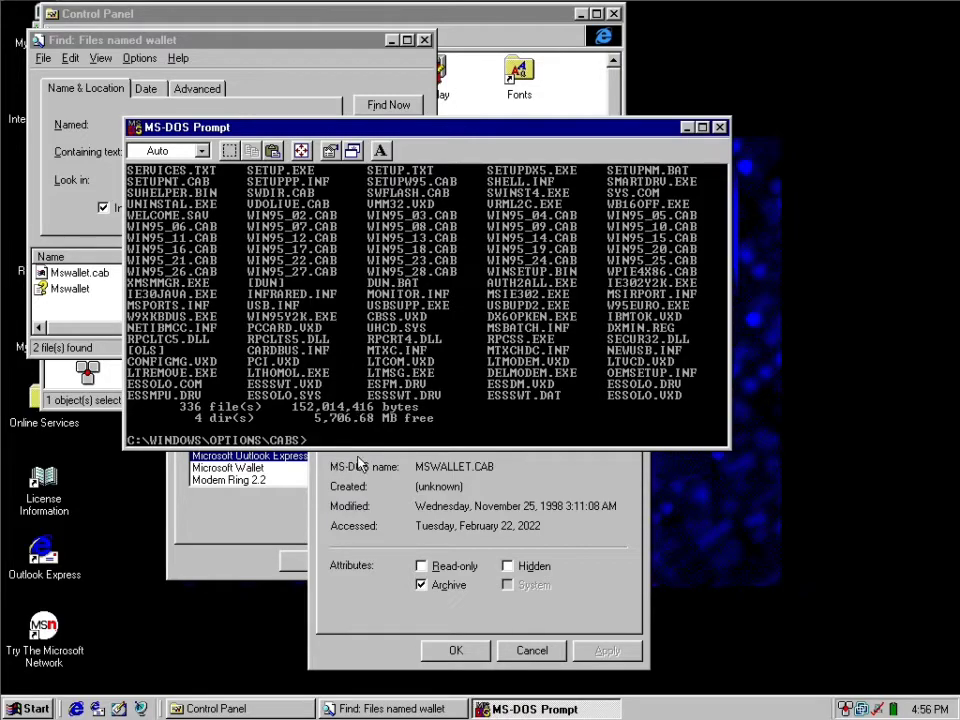
Try larger sizes for the MS-DOS Prompt window, then shrink it to a compact size.
left_click_drag(340, 450, 368, 625)
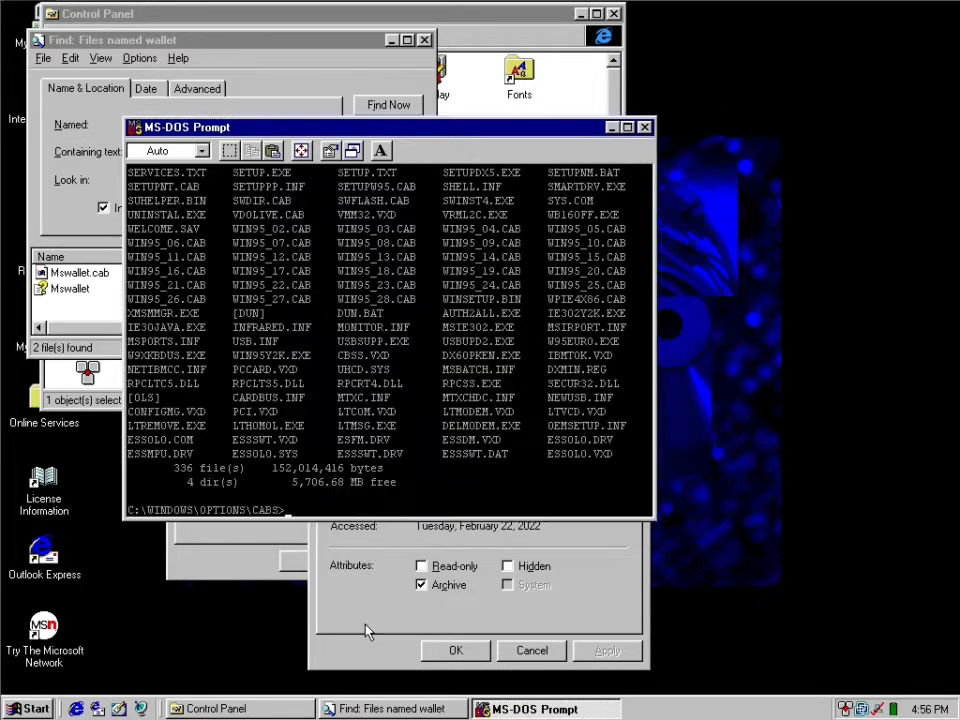
left_click_drag(656, 519, 725, 598)
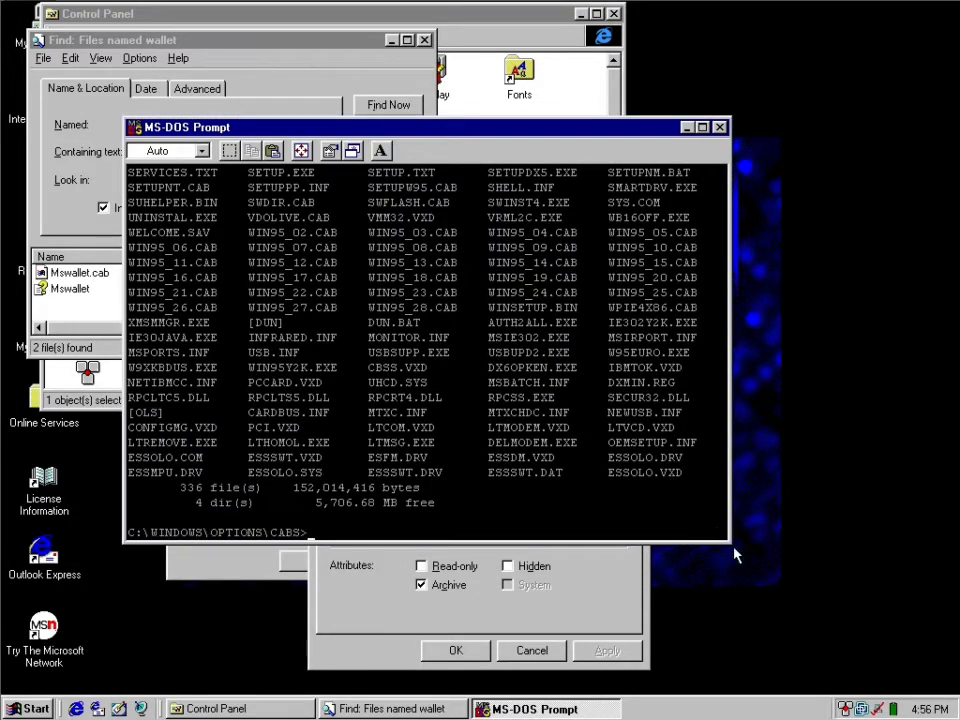
left_click_drag(870, 601, 717, 459)
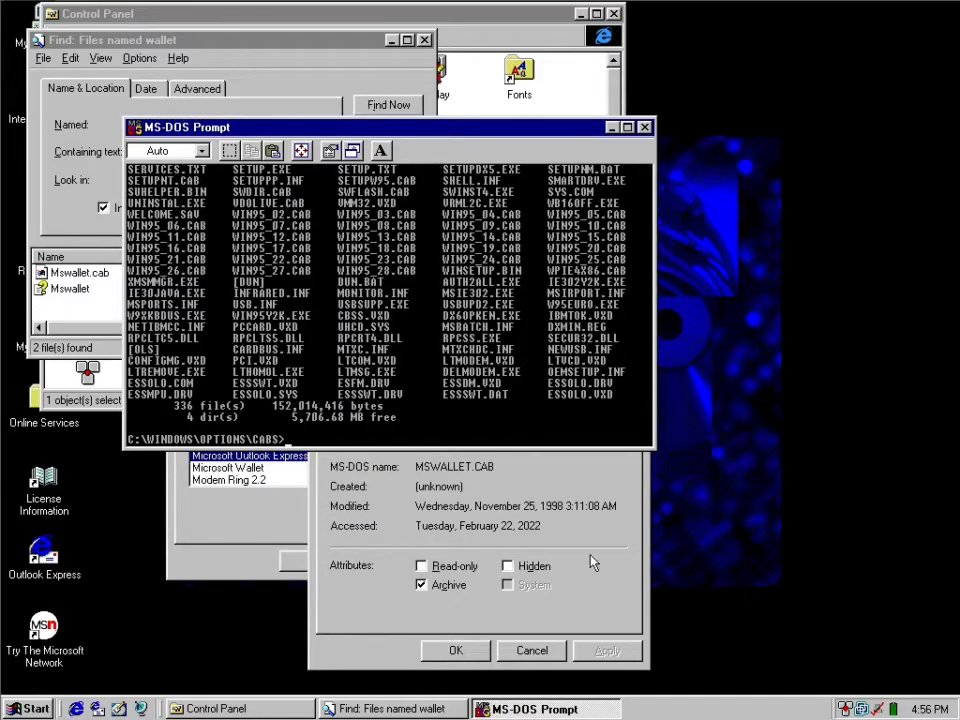
left_click(508, 506)
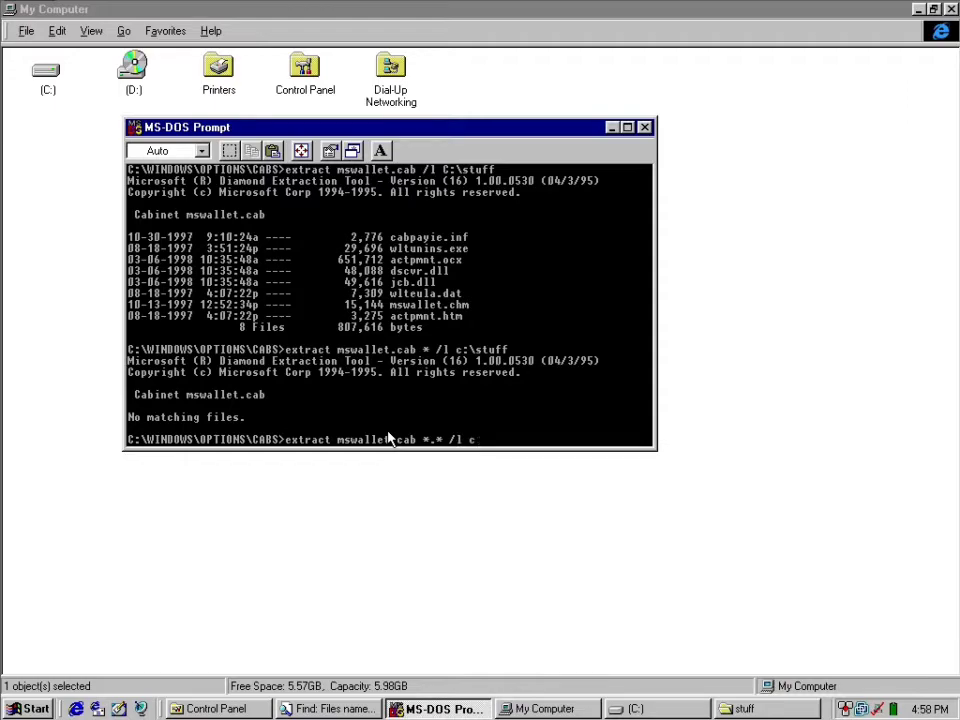
Extract all files (*.*) from mswallet.cab into c:\stuff and open the stuff folder on drive (C:) maximized.
type("f")
key("Return")
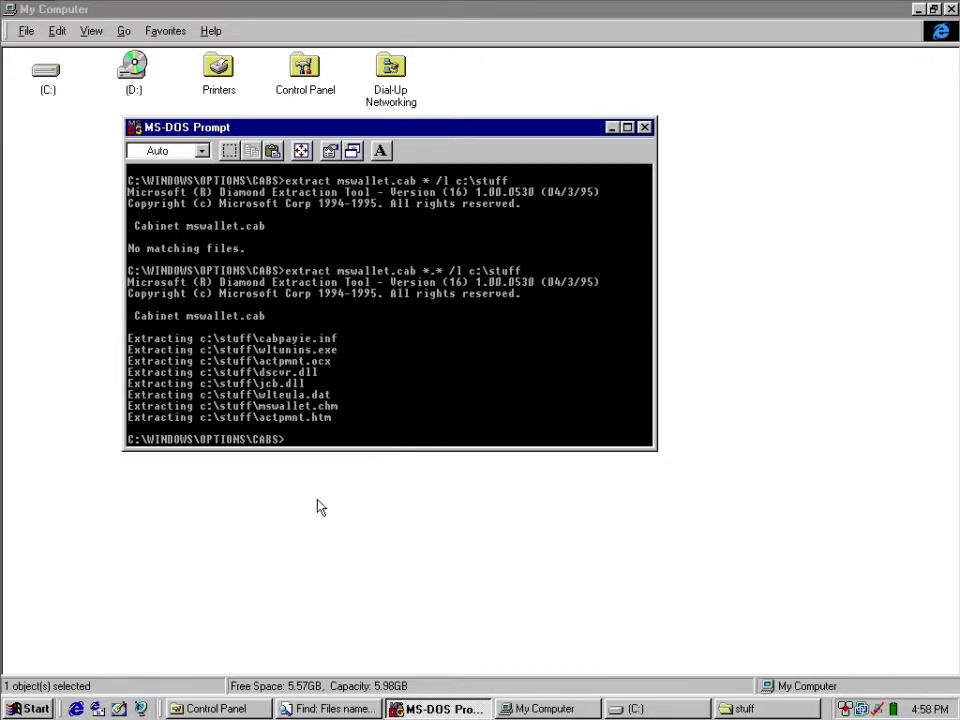
left_click(236, 540)
double_click(47, 88)
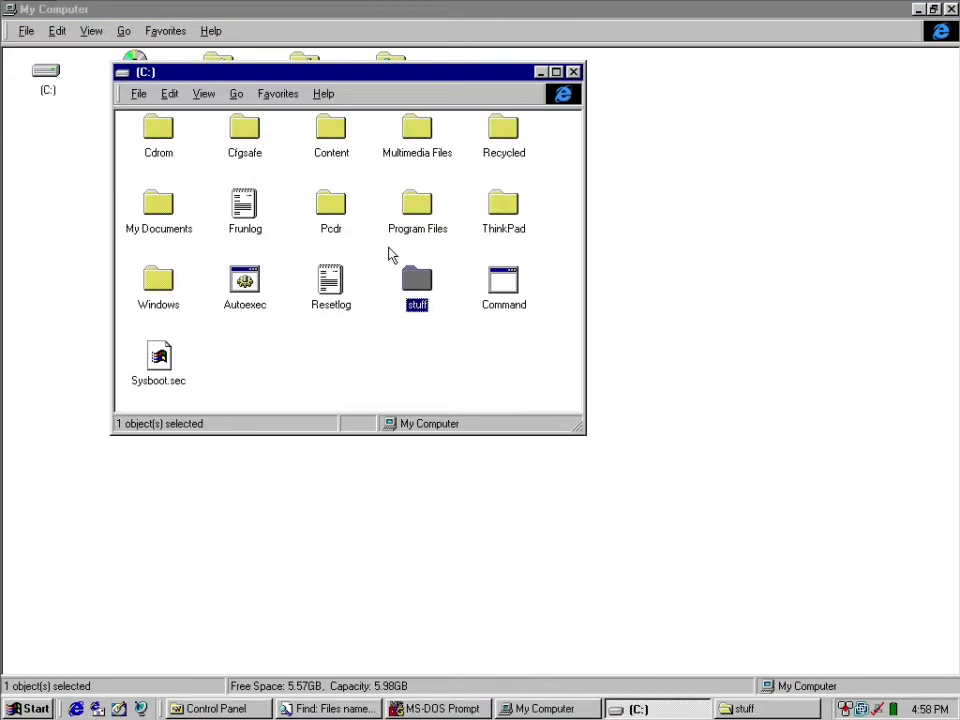
double_click(420, 272)
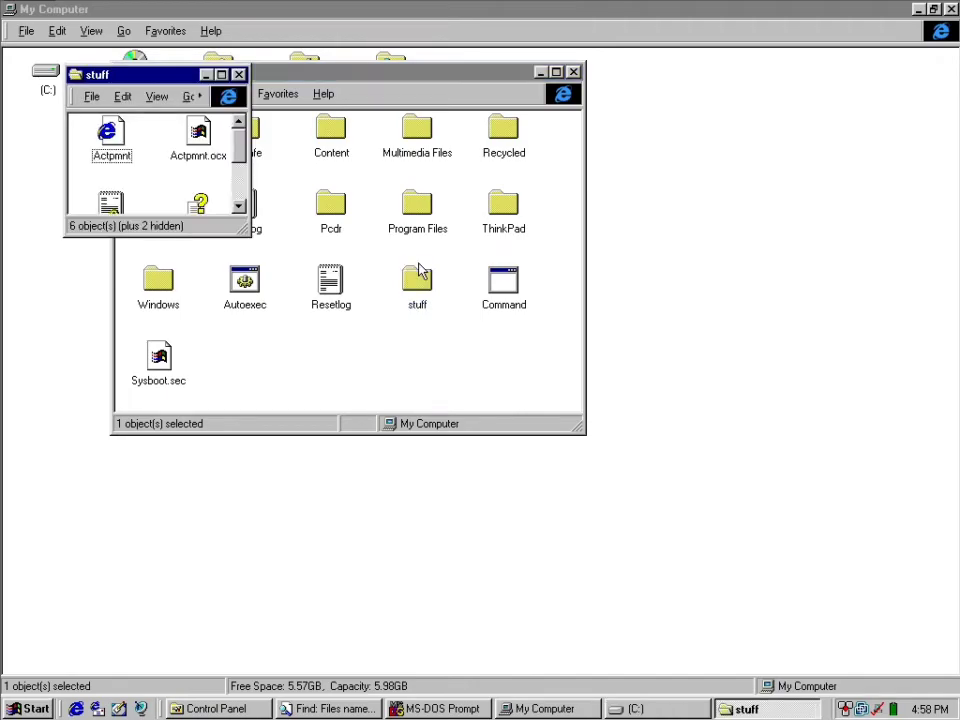
left_click(221, 74)
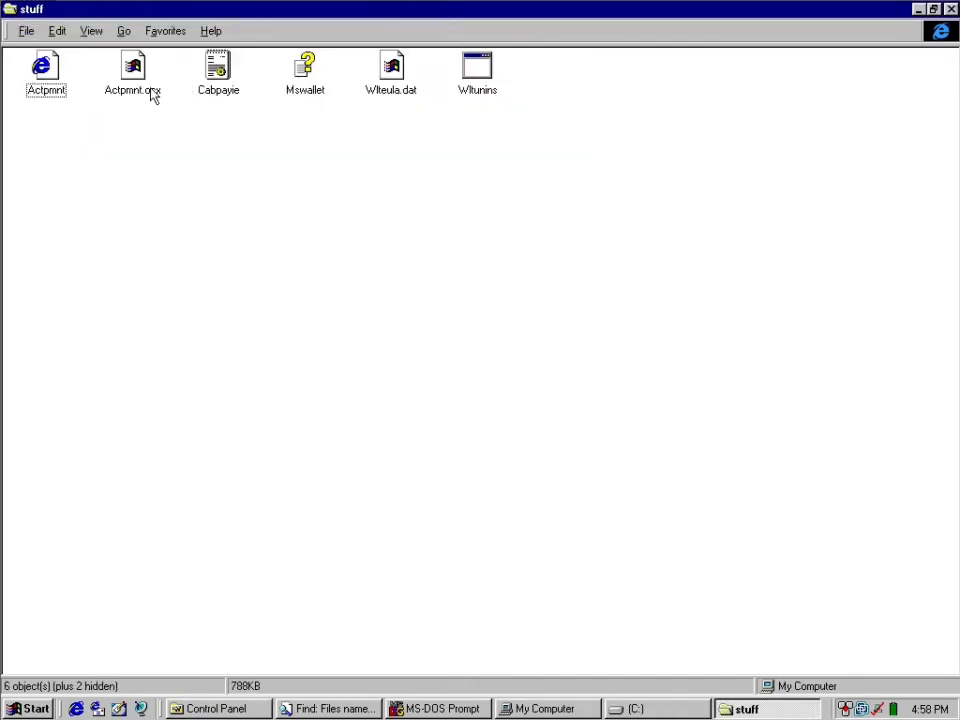
Try to run Wltunins from the stuff folder.
double_click(484, 74)
left_click(523, 390)
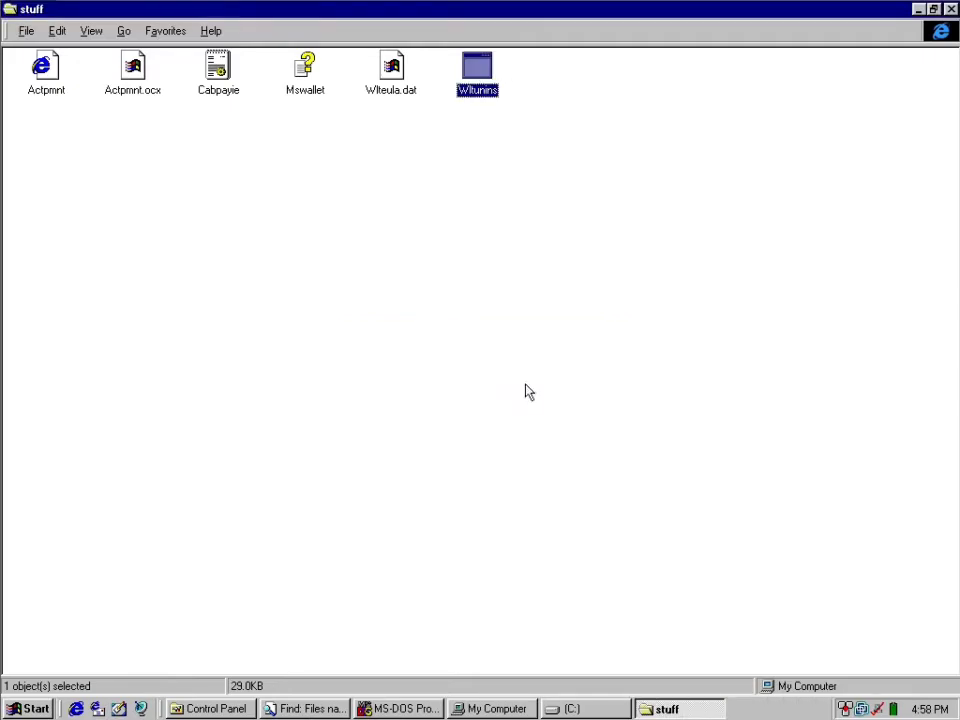
Open the Actpmnt page in a maximized Internet Explorer window and install the Discover payment extension.
double_click(56, 72)
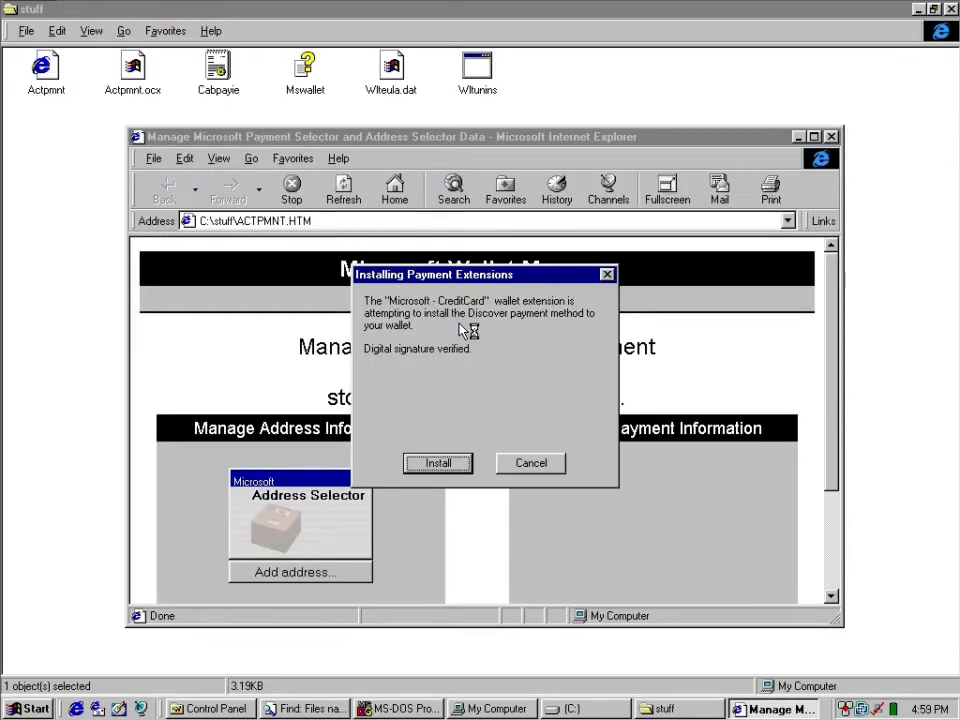
left_click(462, 462)
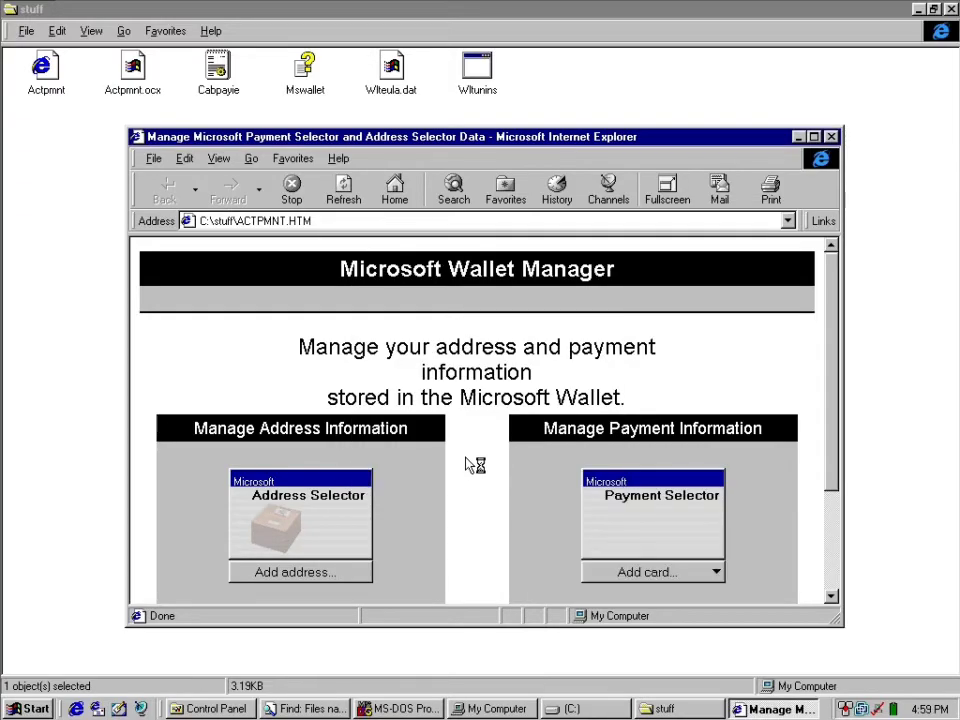
double_click(482, 137)
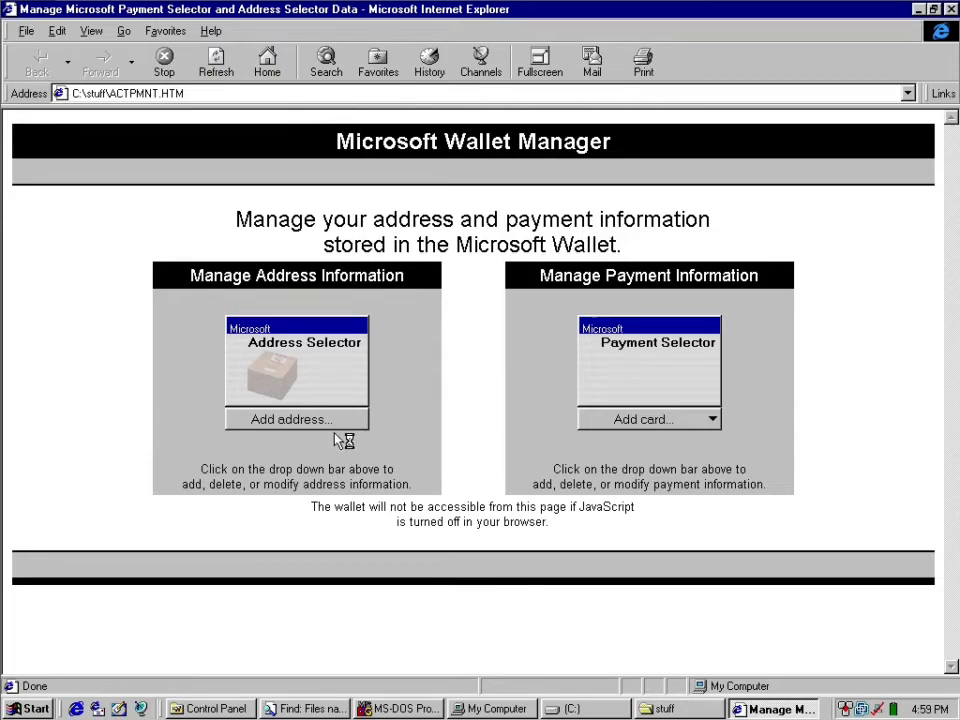
Examine the card types in the Payment Selector and the blank new-address form in Microsoft Wallet Manager.
left_click(632, 421)
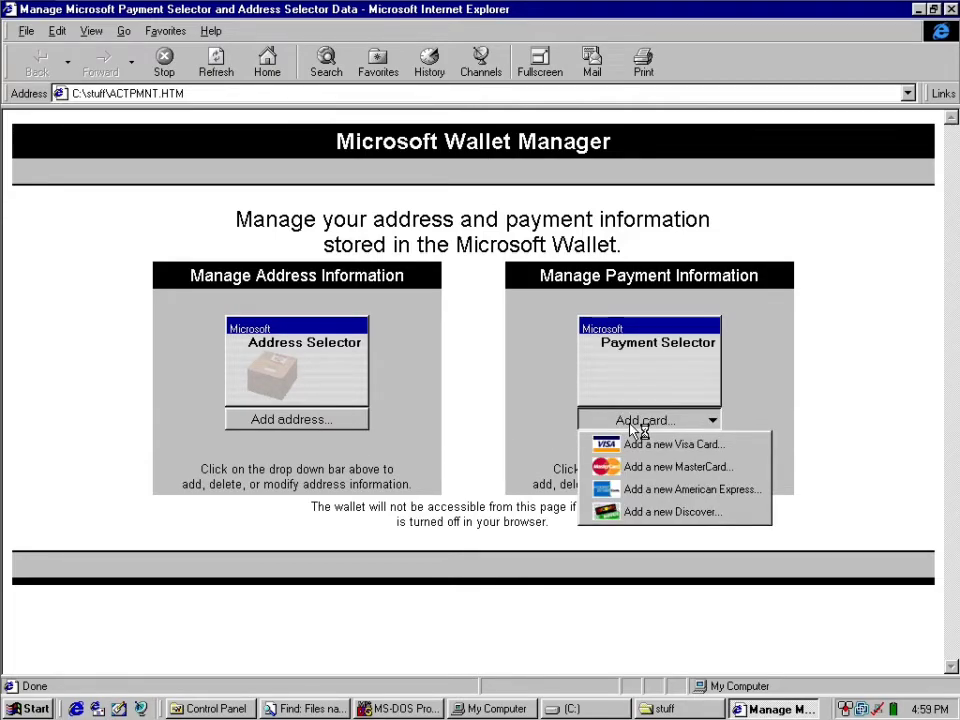
left_click(636, 424)
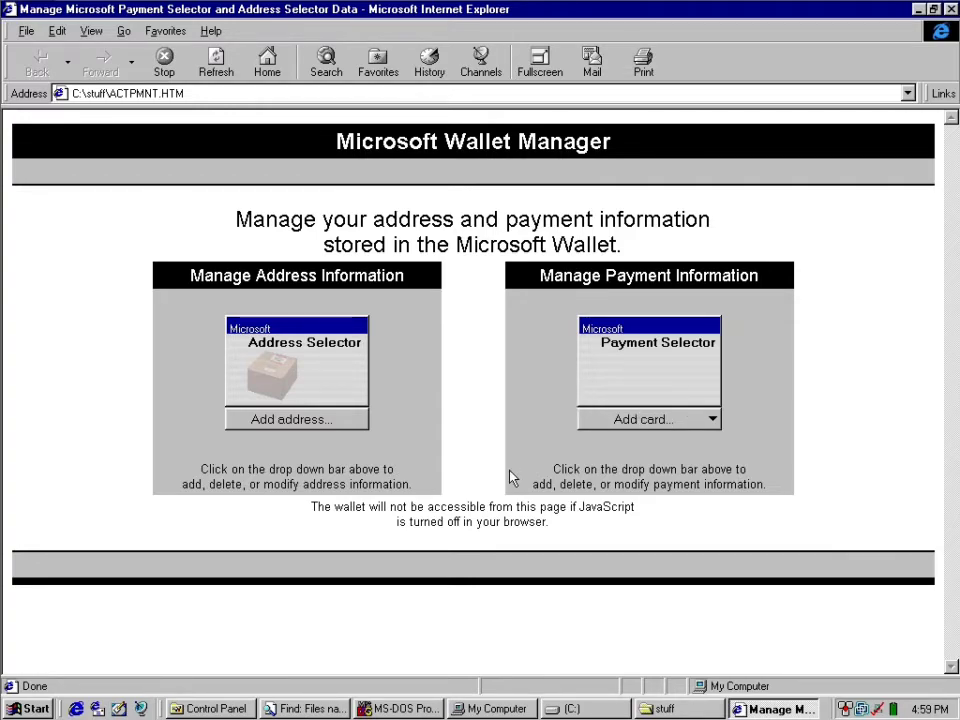
triple_click(540, 220)
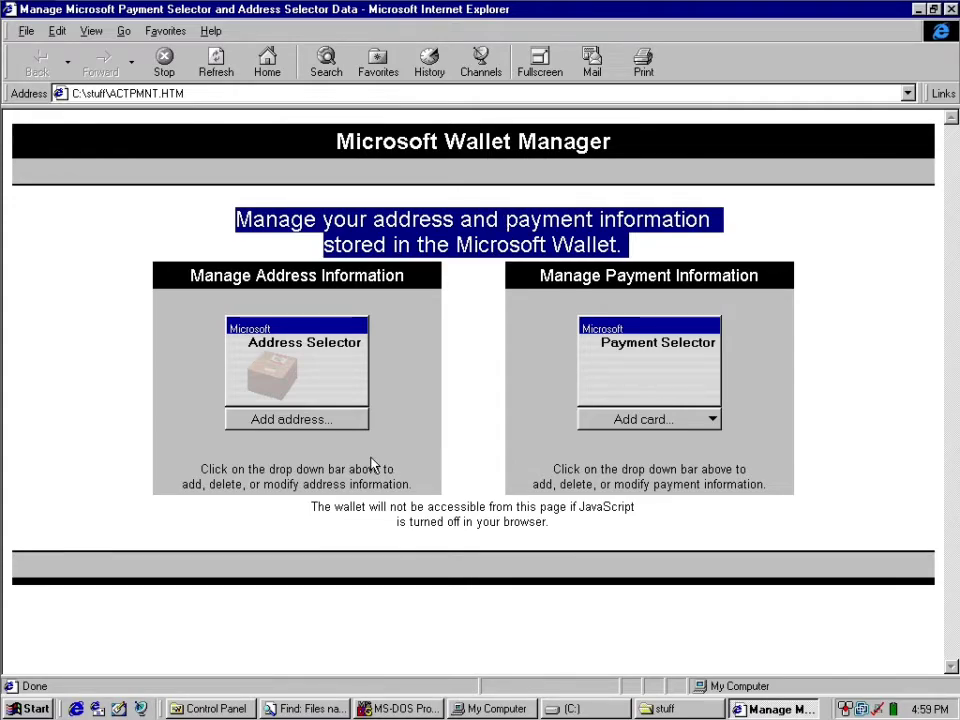
left_click(322, 424)
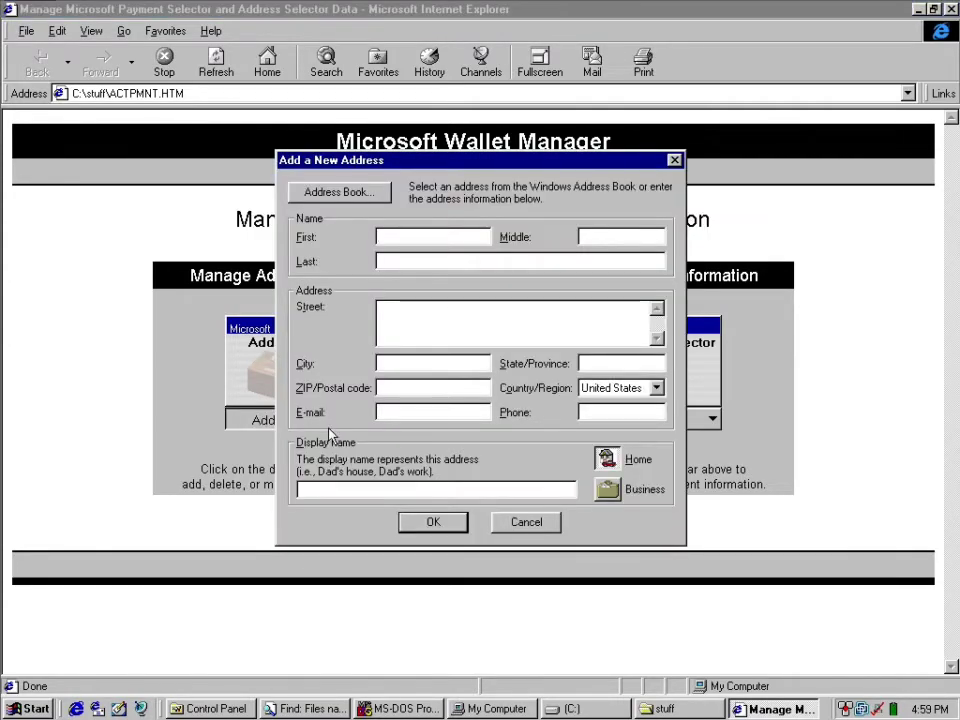
left_click(518, 522)
Start adding a new Discover card, accept the Microsoft Wallet license agreement and continue to the credit card information page.
left_click(668, 420)
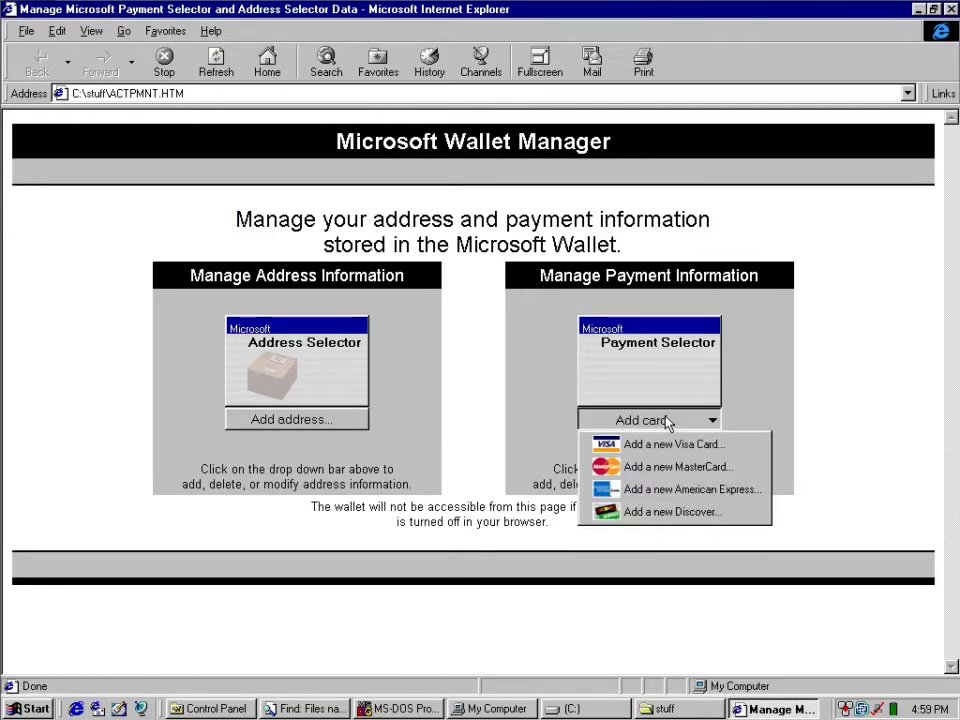
left_click(636, 511)
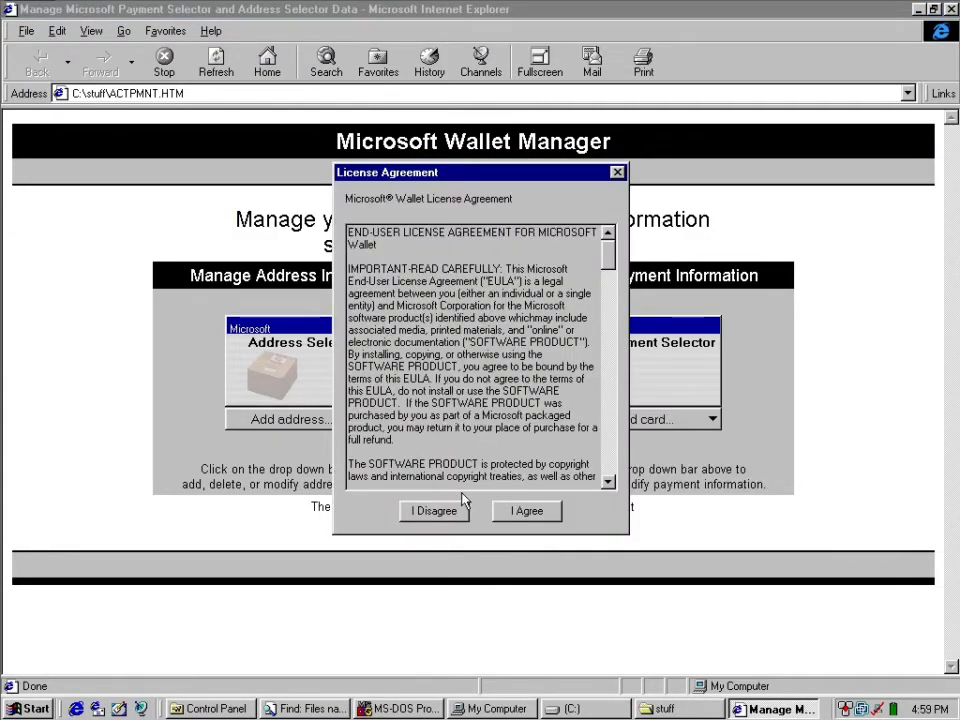
left_click(526, 511)
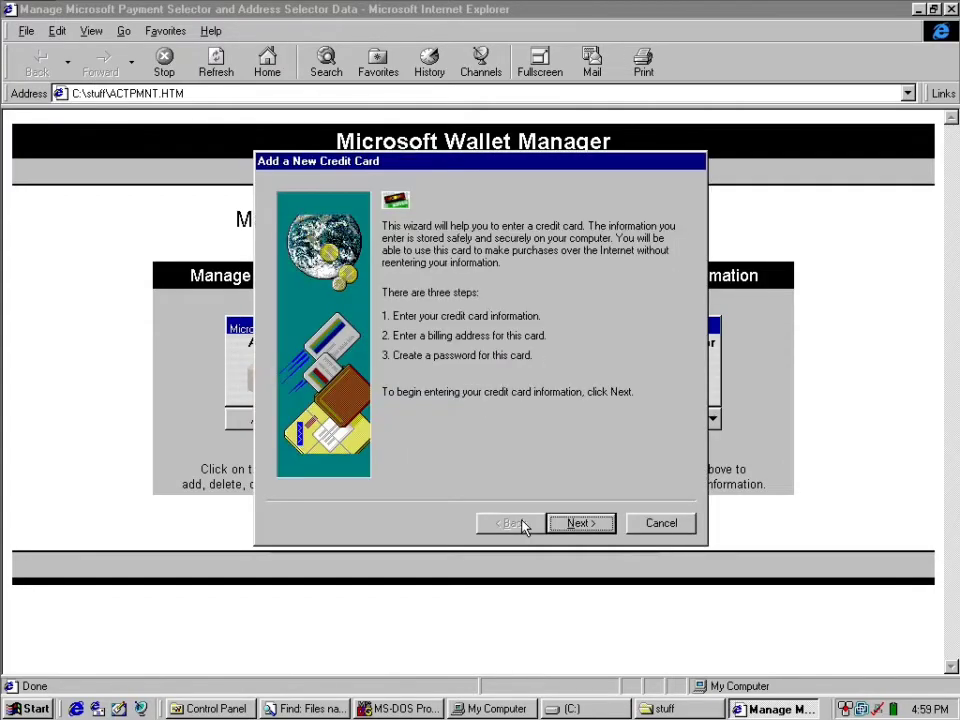
left_click(578, 524)
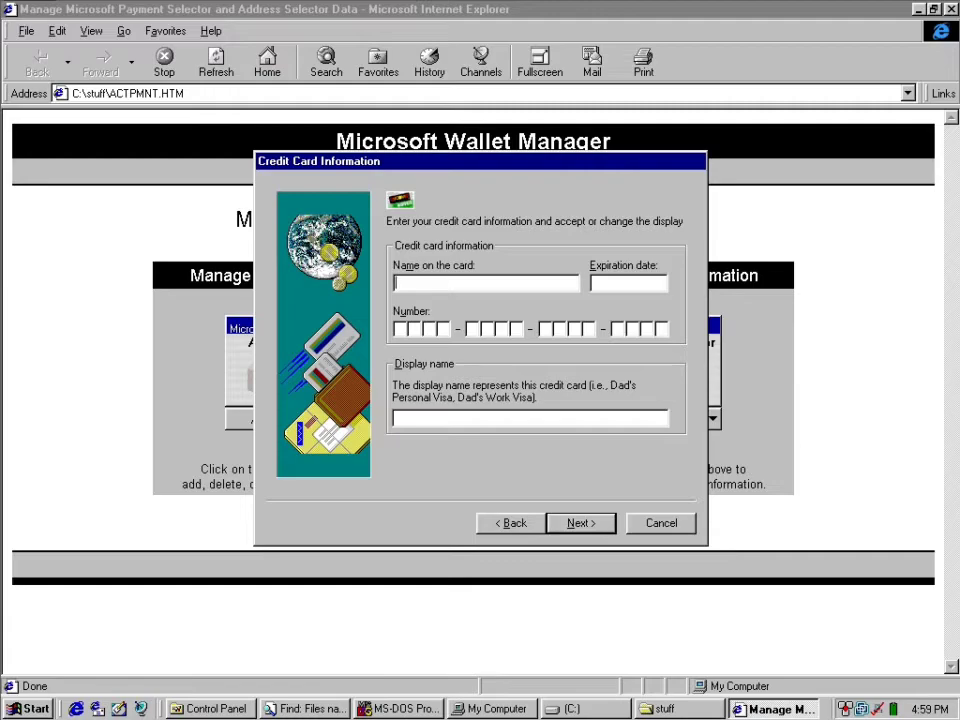
Enter the cardholder's name and set the expiration date to 04/22 for the Discover card.
type("John Doe")
key("Tab")
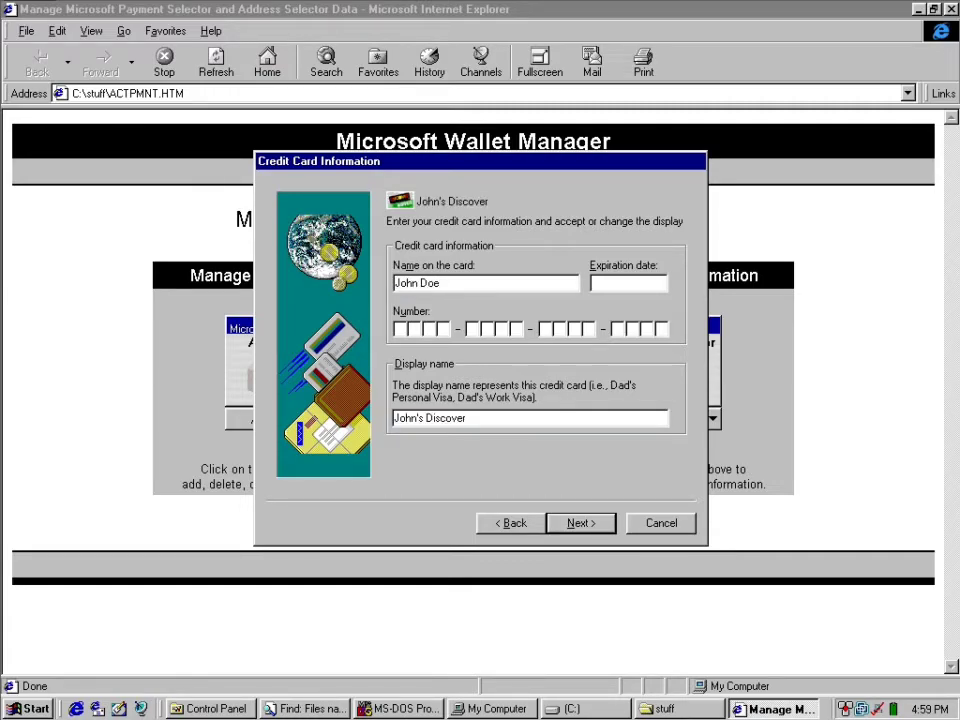
type("09/")
right_click(922, 706)
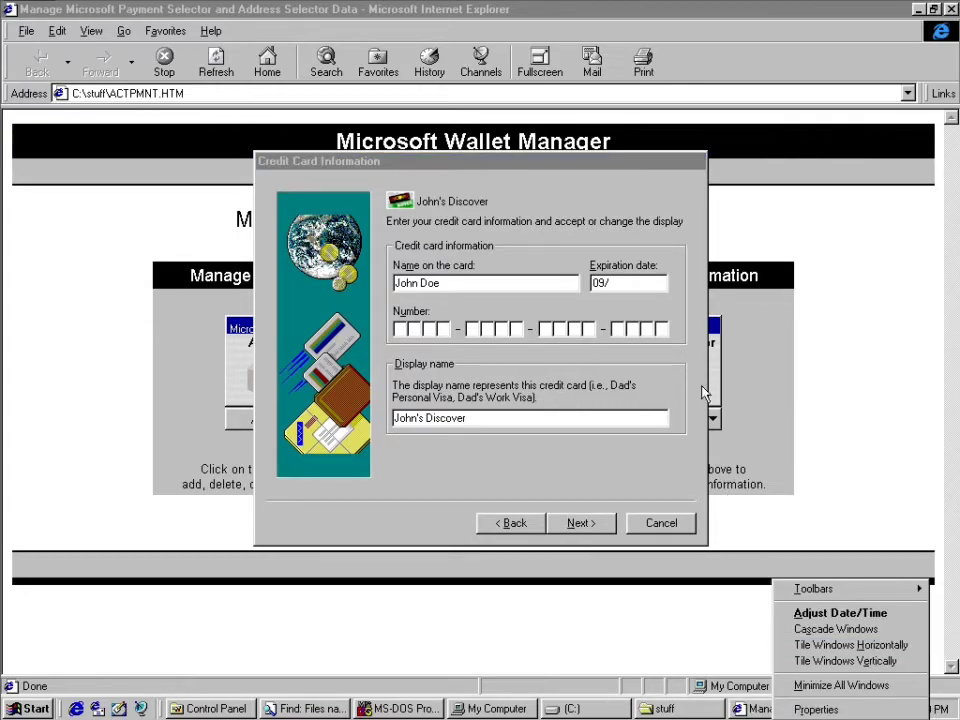
left_click(617, 300)
key("BackSpace")
key("BackSpace")
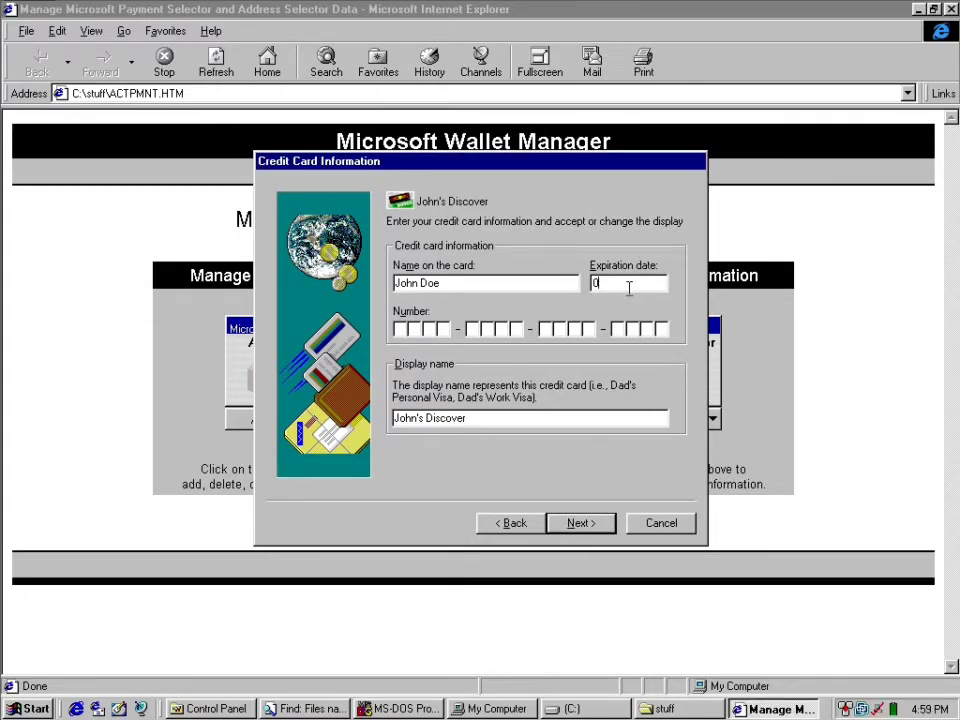
type("4/22")
key("Tab")
Enter the credit card number, try to continue to the next wizard page and dismiss the validation message.
type("1234 - 5678 - 9101 - 123")
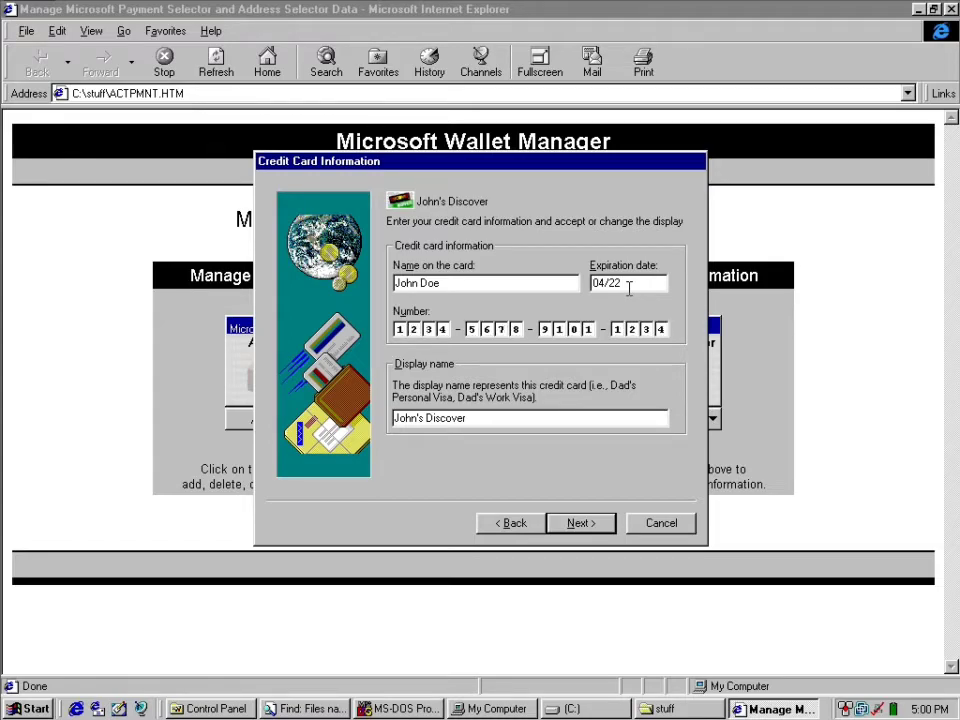
type("4")
left_click(575, 418)
left_click(582, 521)
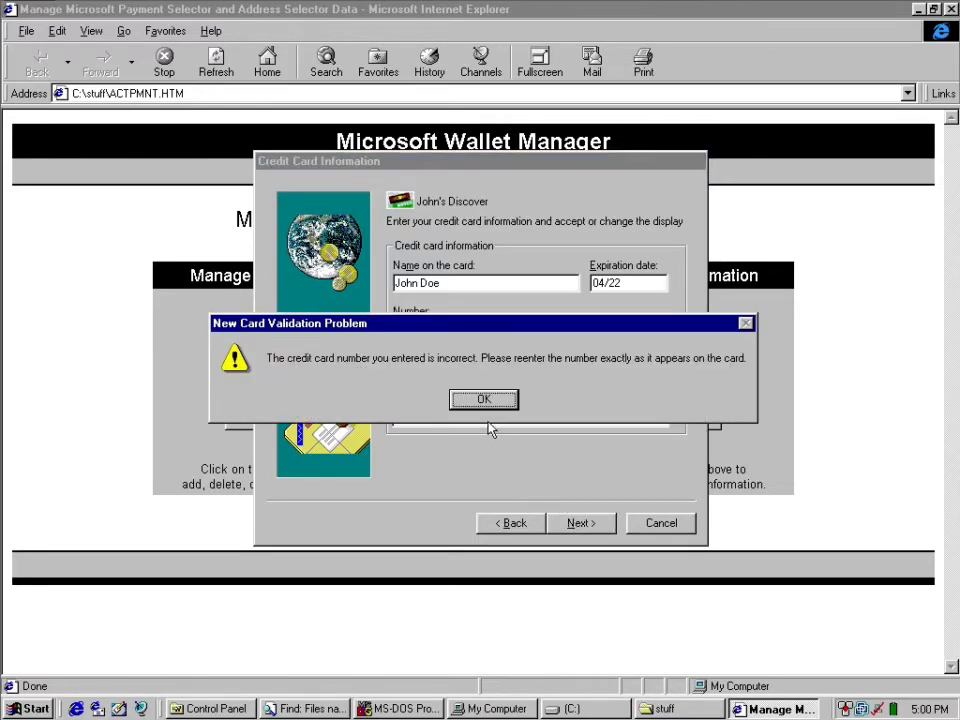
left_click(490, 402)
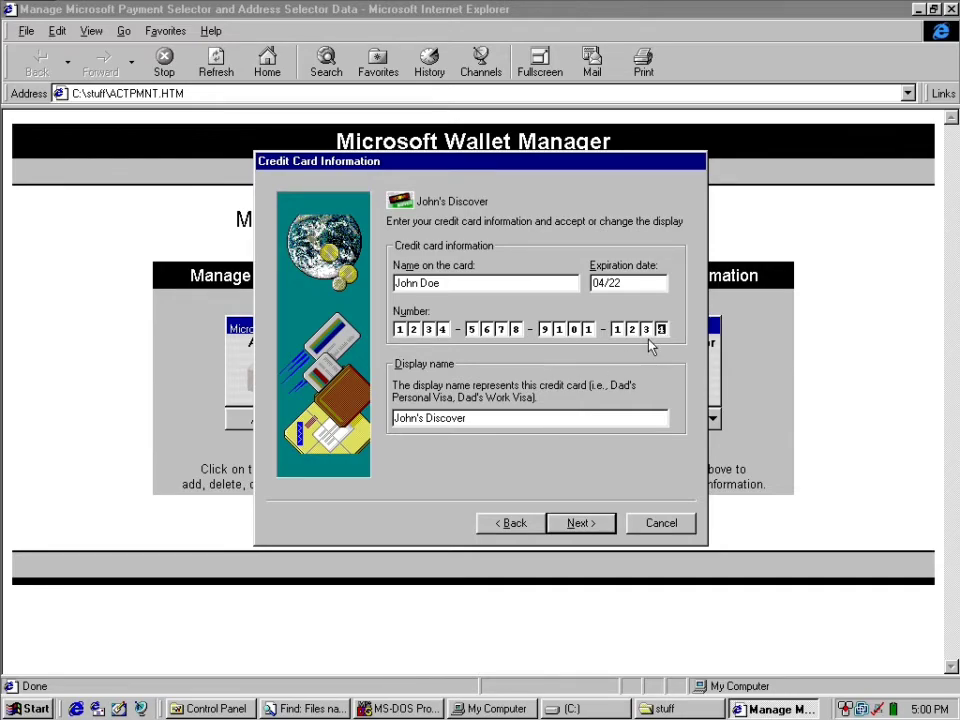
Correct the credit card number for the Discover card and continue to the billing address page.
key("BackSpace")
key("BackSpace")
key("BackSpace")
key("BackSpace")
key("BackSpace")
key("BackSpace")
key("BackSpace")
key("BackSpace")
key("BackSpace")
key("BackSpace")
key("BackSpace")
key("BackSpace")
key("BackSpace")
key("BackSpace")
key("BackSpace")
type("6552-78")
type("2")
key("Return")
Start a new billing address for the Discover card and enter the cardholder's first and last name.
left_click(445, 317)
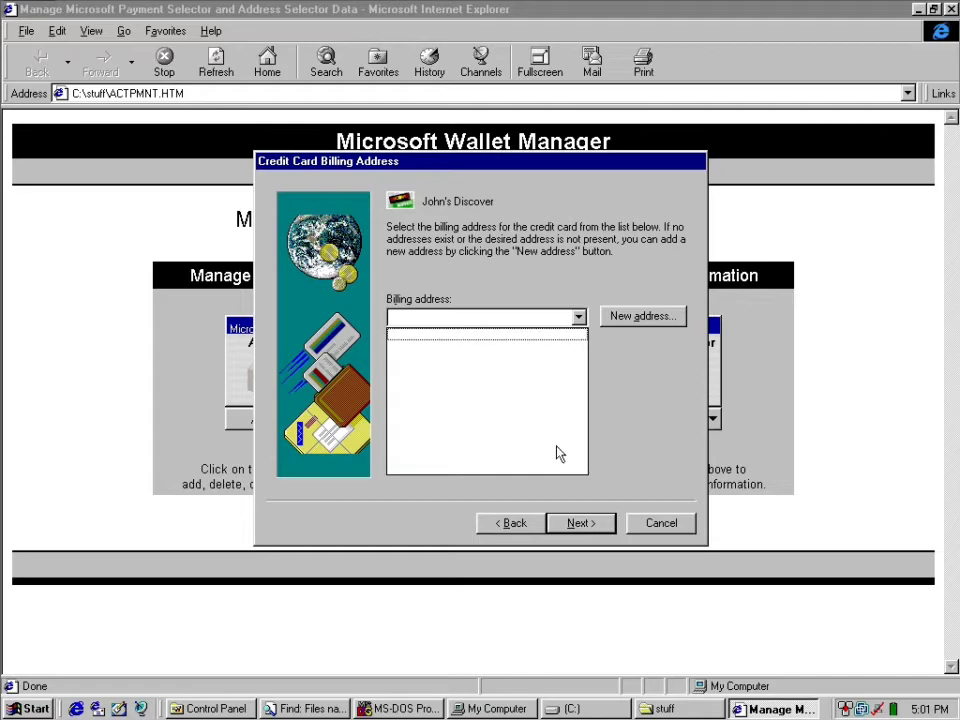
left_click(562, 527)
left_click(641, 316)
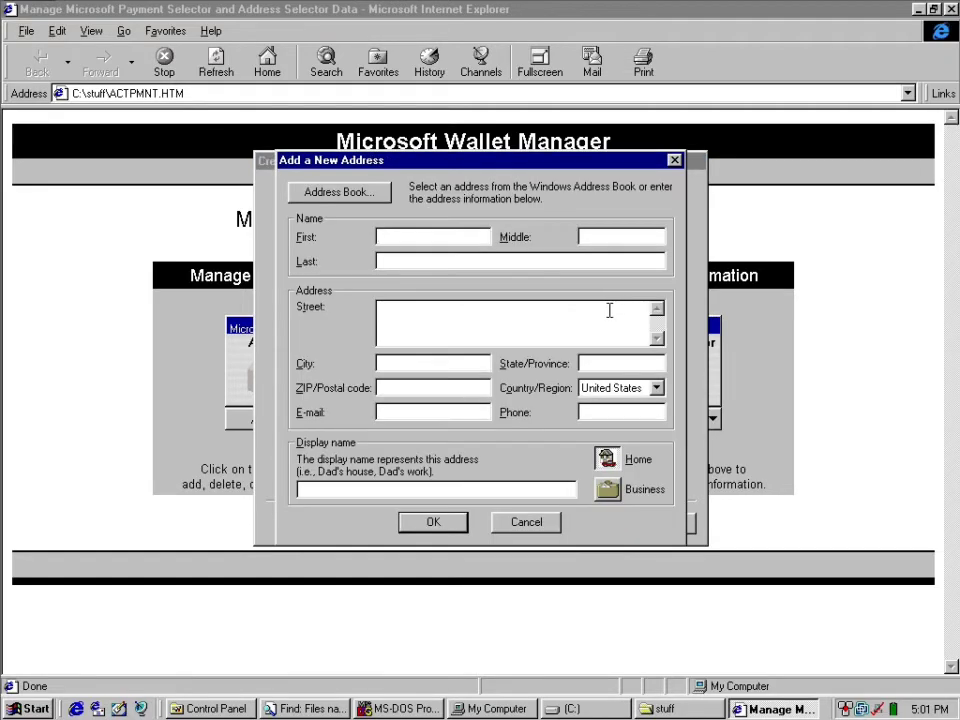
type("Jhon")
key("Tab")
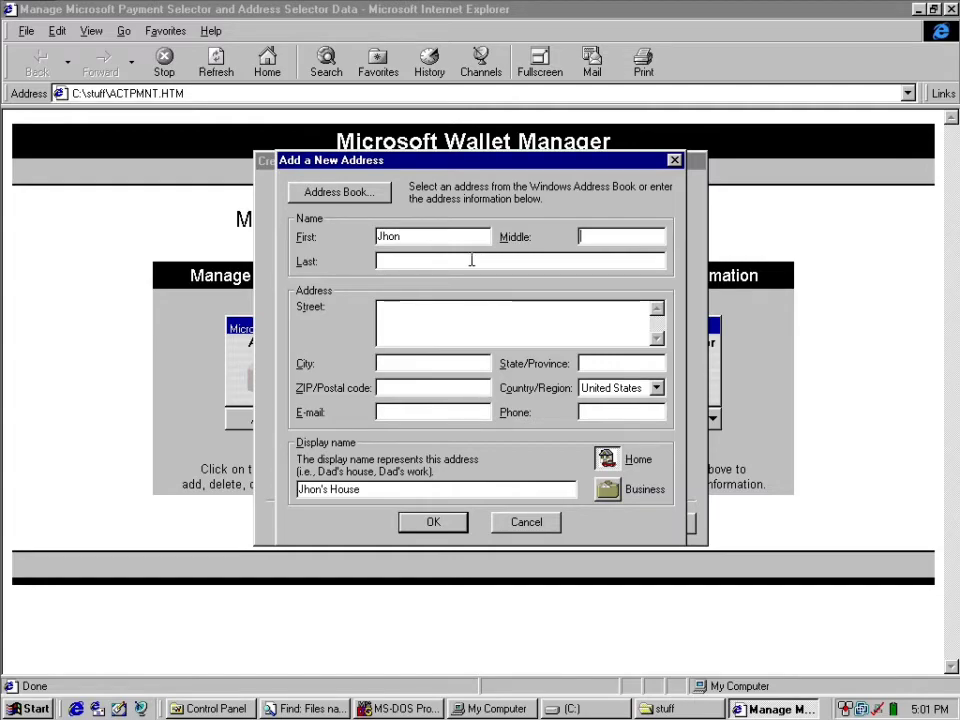
double_click(422, 237)
type("John")
key("Tab")
type("Doe")
Fill in the street, city and state or province of the new billing address.
key("Tab")
type("1 Example Street")
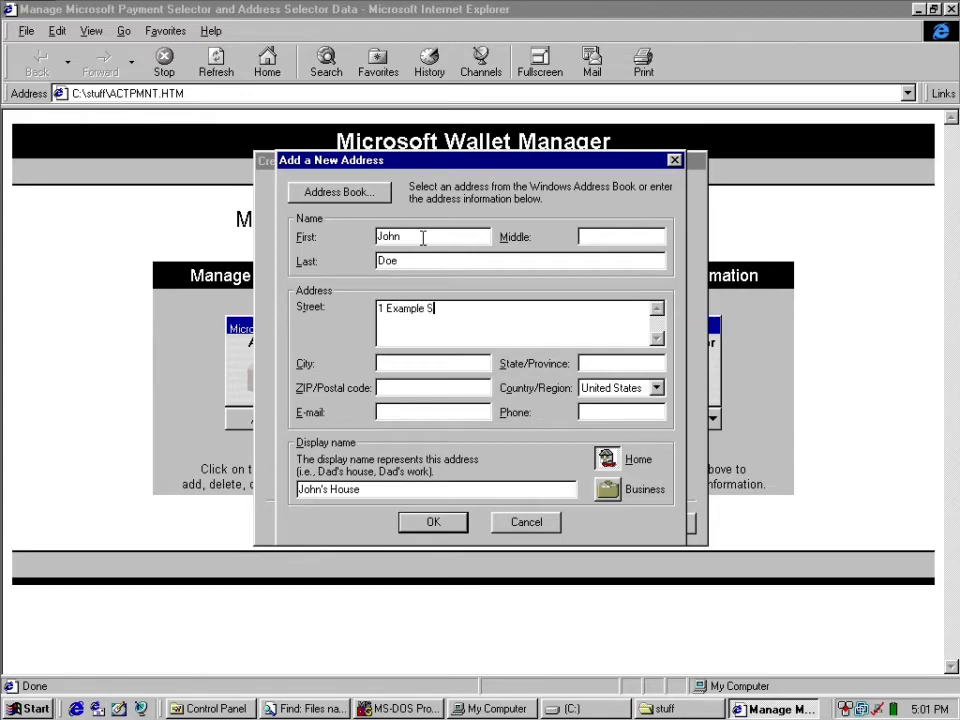
key("Tab")
type("asodf")
key("Tab")
type("sadofh")
Fill in the postal code, e-mail and phone for the billing address and save the address.
key("Tab")
type("ahsdf")
key("Tab")
key("Tab")
type("aisudhf")
key("Tab")
type("12374")
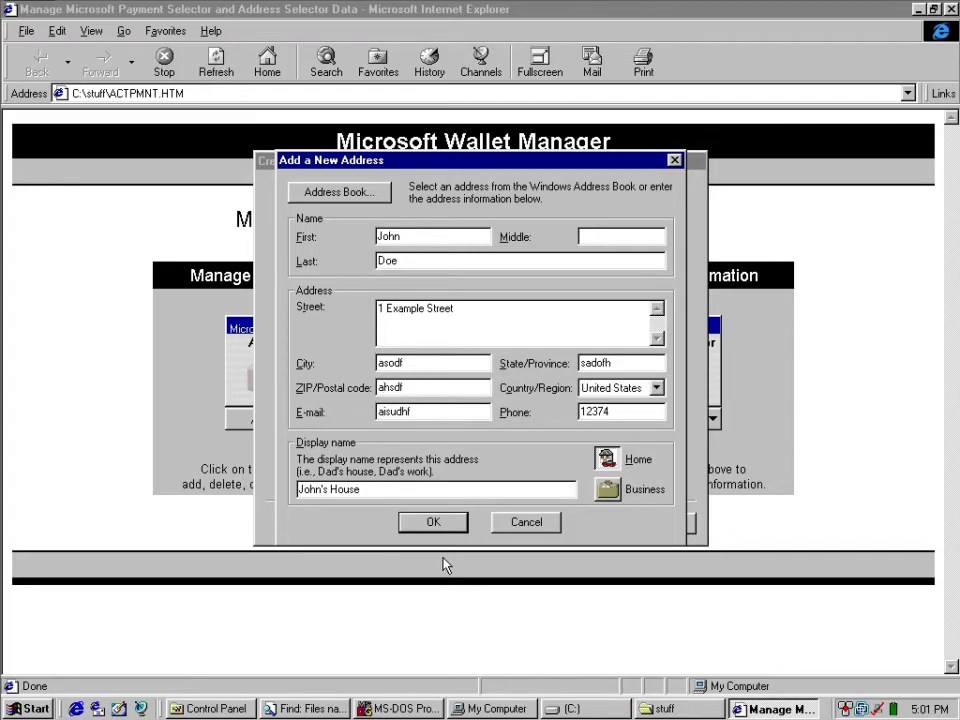
left_click(435, 521)
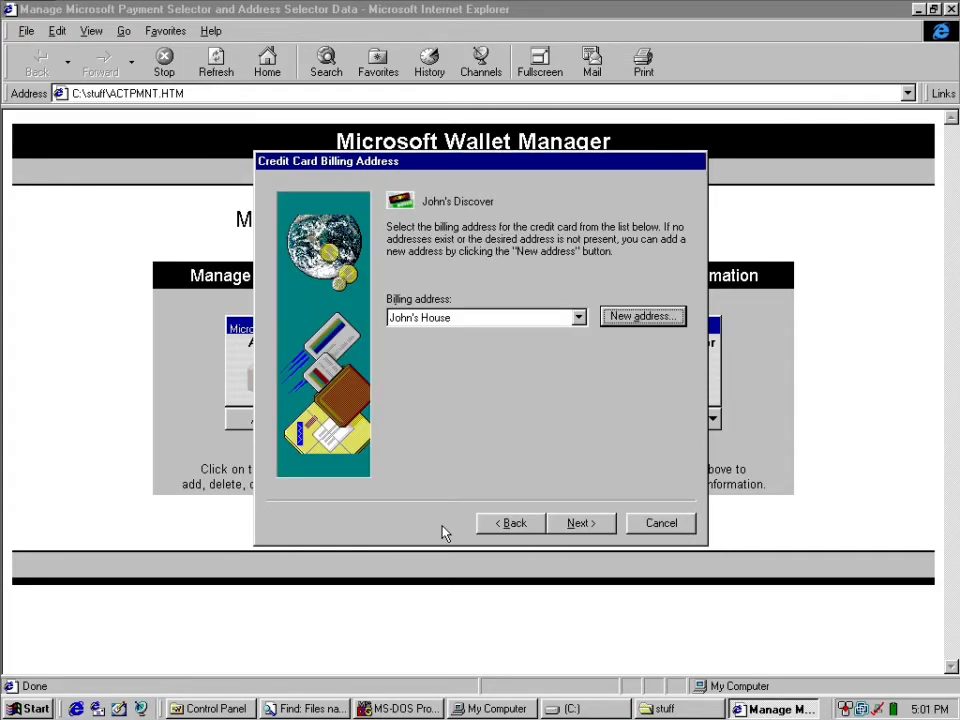
Continue to the credit card password page, enter and confirm a password, and finish adding the card.
left_click(564, 532)
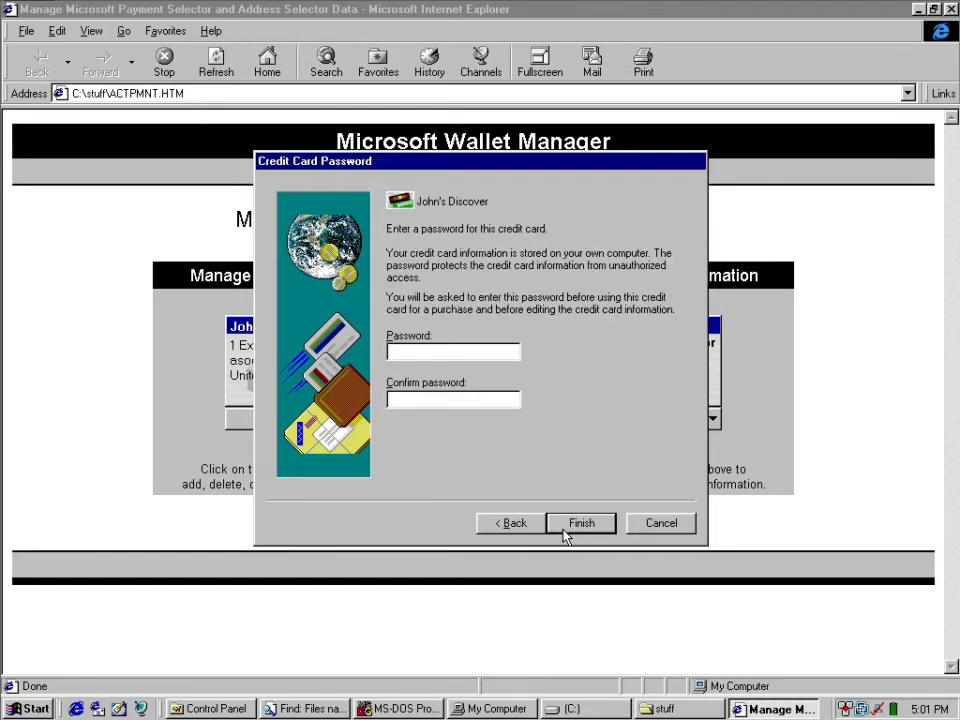
left_click(564, 534)
left_click(503, 399)
type("******")
key("Return")
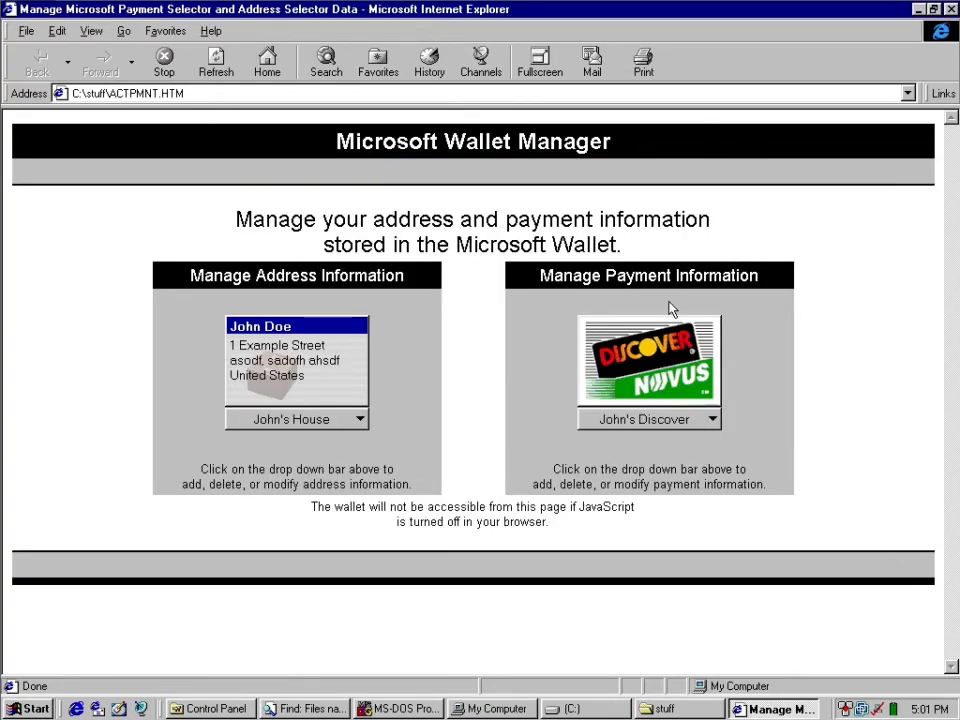
View the saved entries and options in the wallet's address and payment selectors.
triple_click(616, 273)
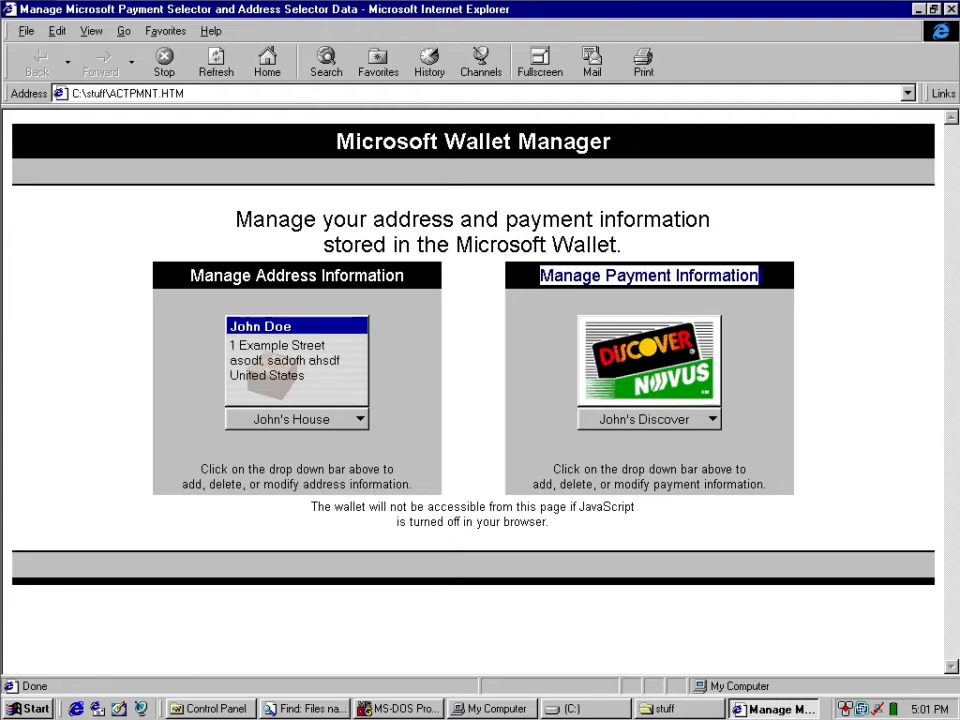
left_click(345, 421)
left_click(505, 421)
left_click(582, 419)
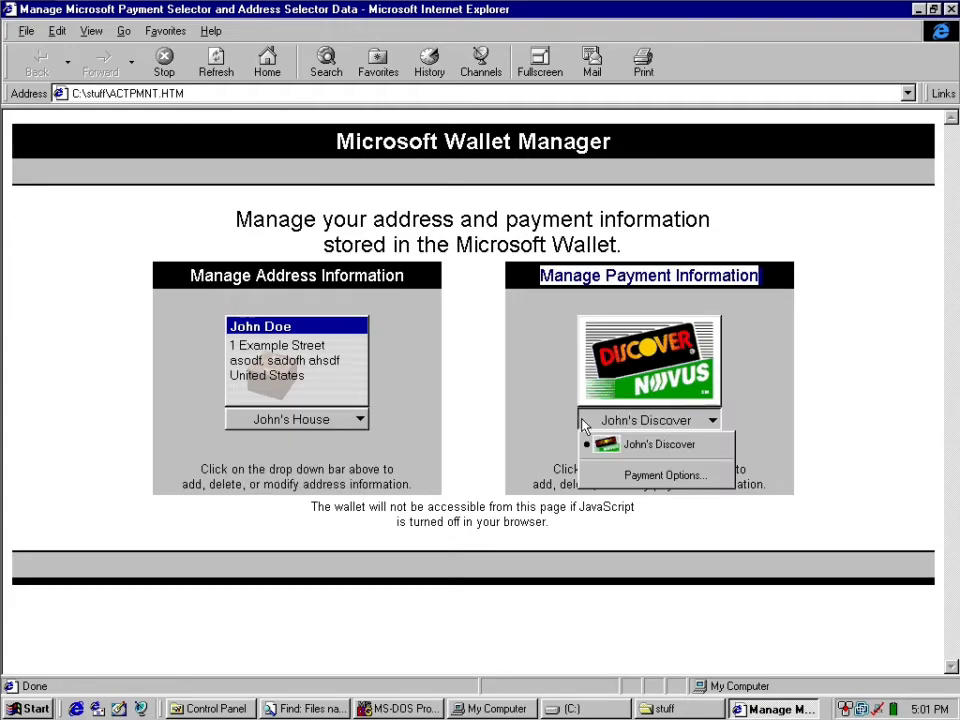
left_click(491, 387)
left_click(454, 377)
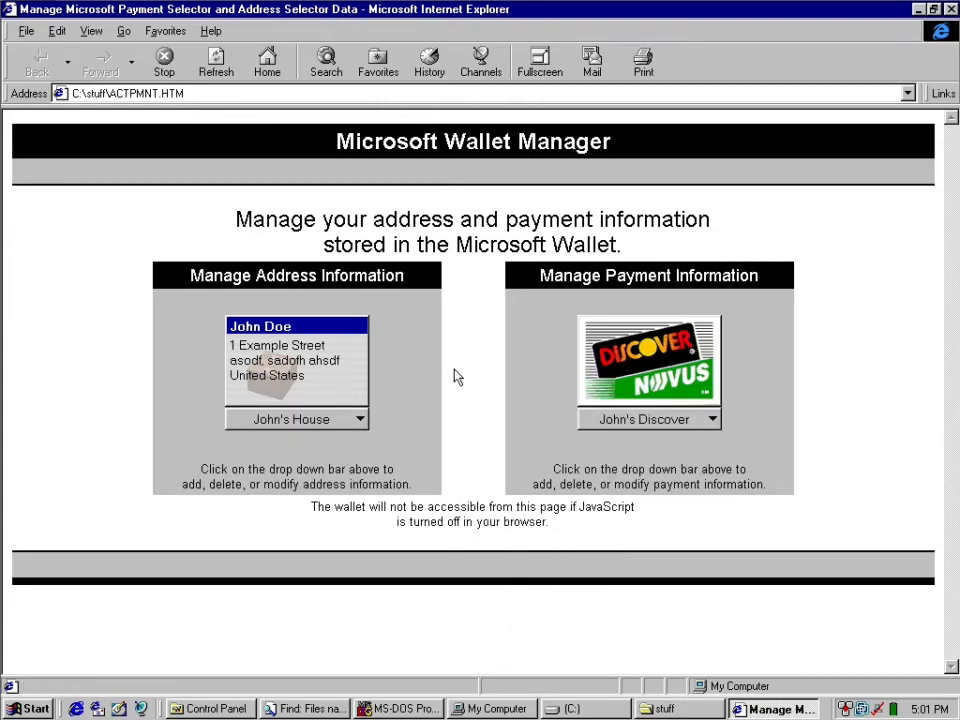
right_click(455, 376)
right_click(452, 357)
left_click(451, 305)
triple_click(431, 132)
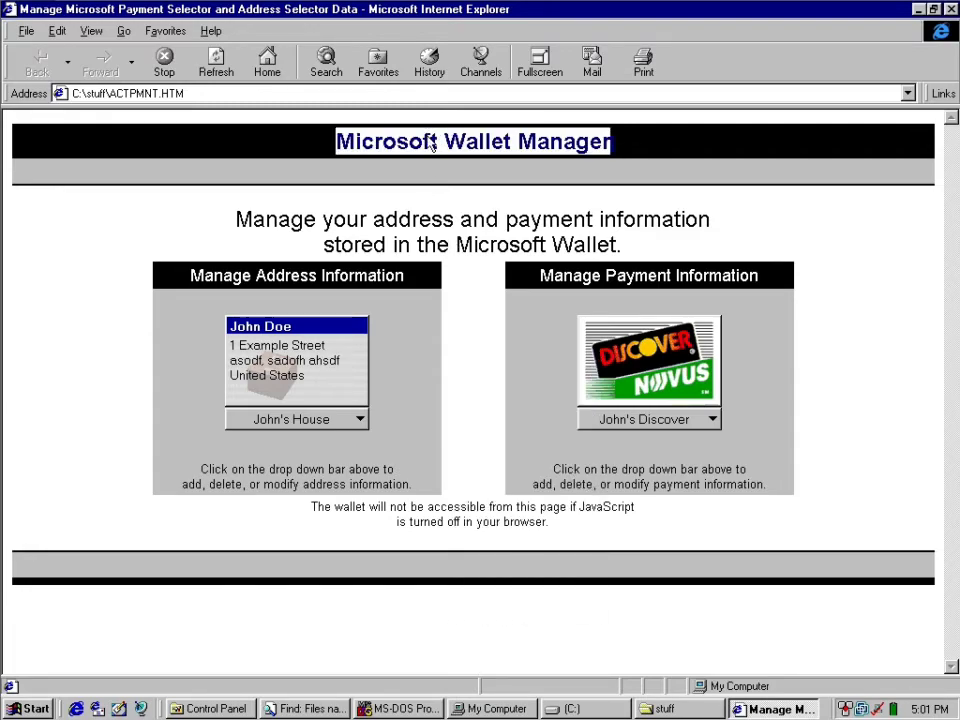
double_click(434, 244)
left_click(436, 244)
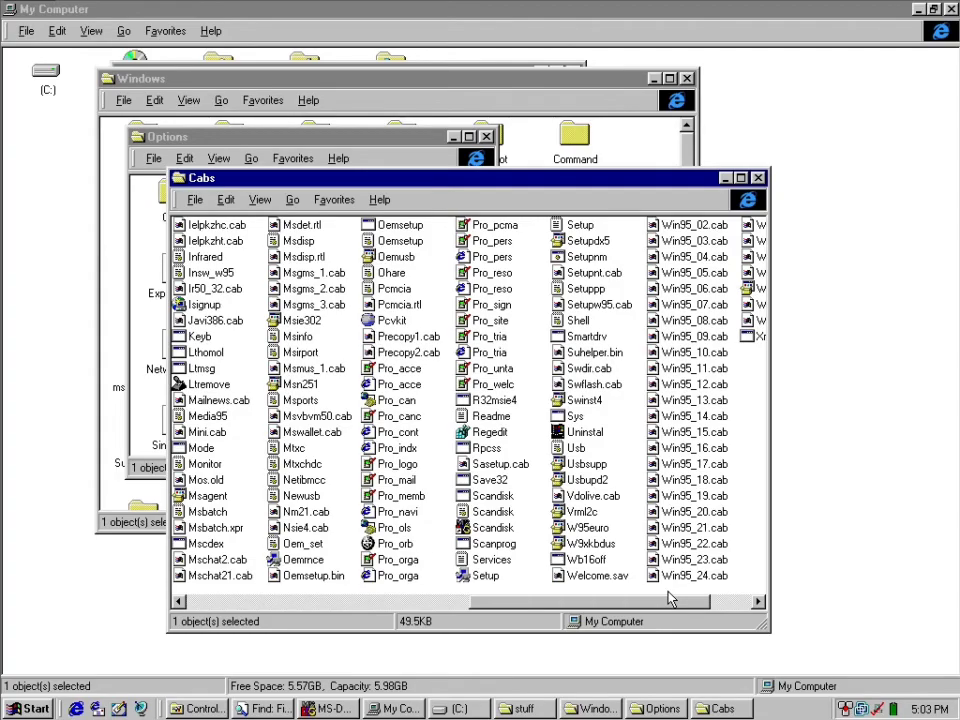
Close the Cabs, Options, Windows, C: drive and My Computer windows and the other windows covering Control Panel.
left_click(740, 177)
double_click(25, 9)
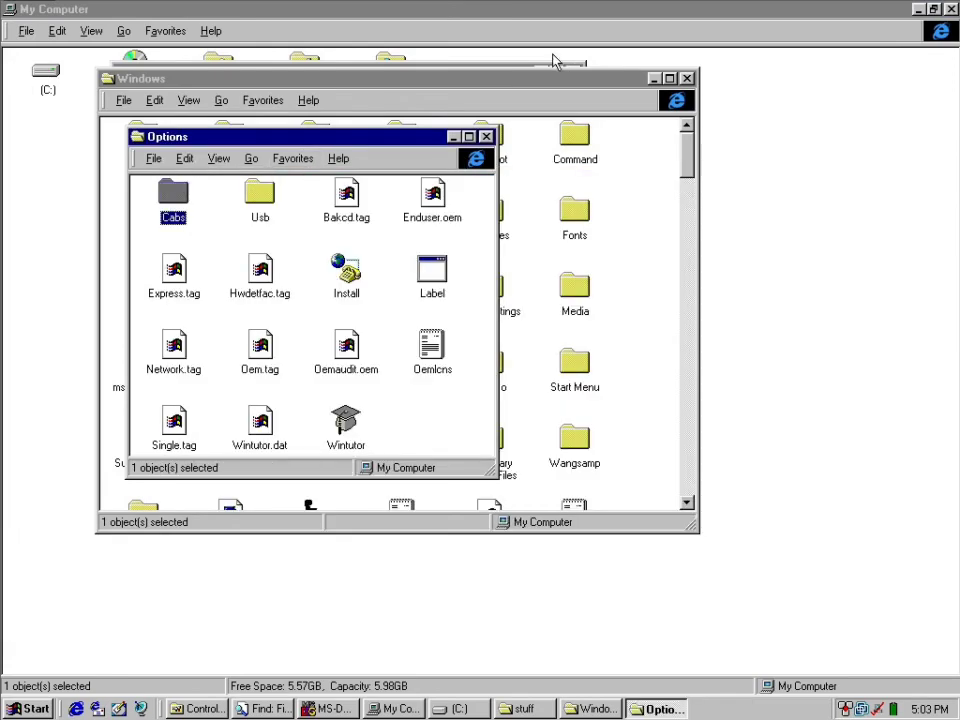
key("alt+F4")
left_click(669, 78)
left_click(950, 9)
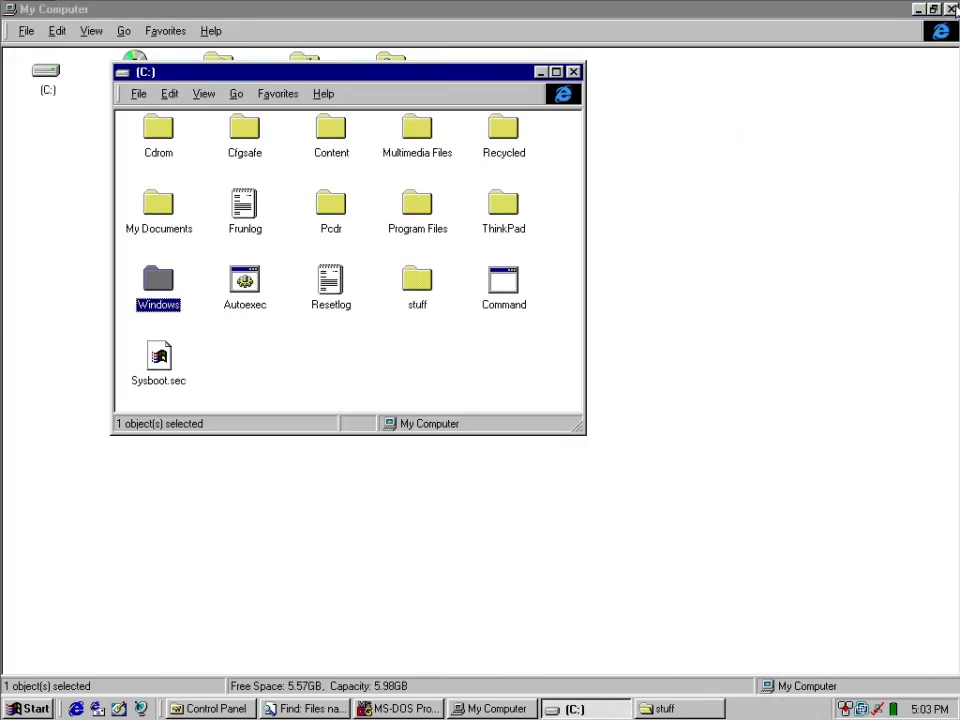
left_click(572, 71)
left_click(950, 9)
left_click(646, 124)
left_click(950, 9)
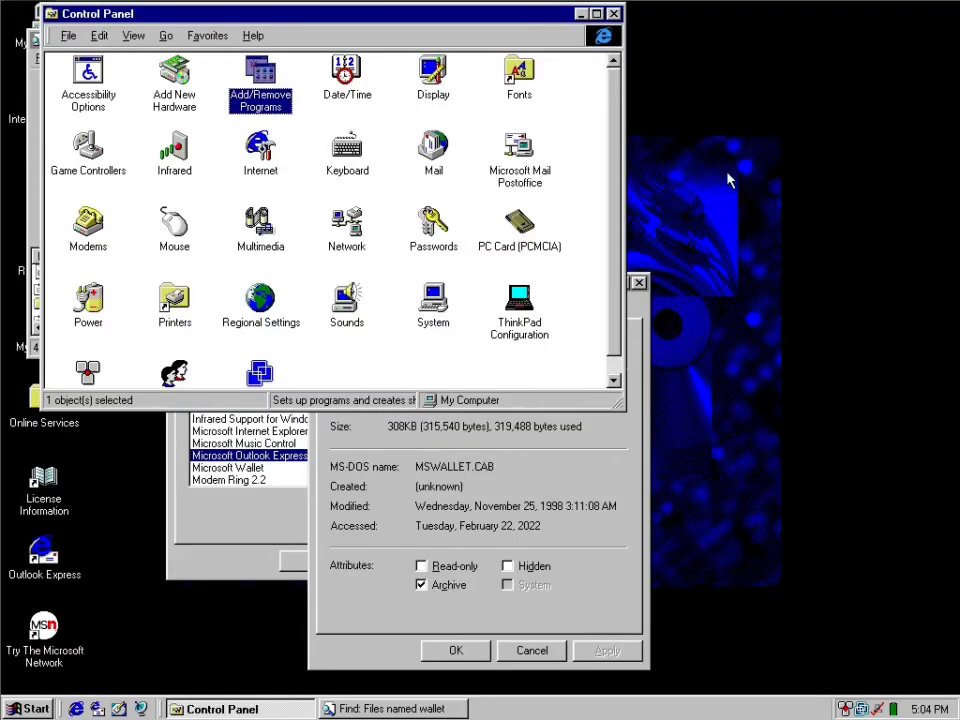
Close Control Panel, the MSWALLET.CAB properties and the remaining windows to clear the desktop.
left_click(612, 16)
left_click(640, 281)
left_click(425, 40)
left_click(497, 177)
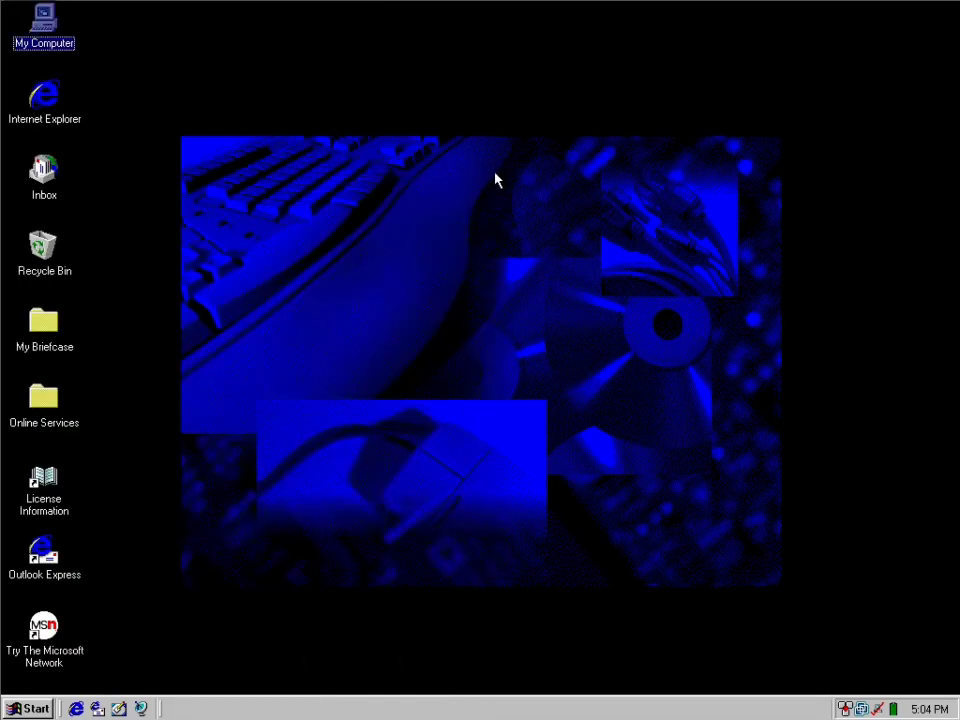
Shut down Windows using the Shut down option.
left_click(50, 707)
left_click(80, 676)
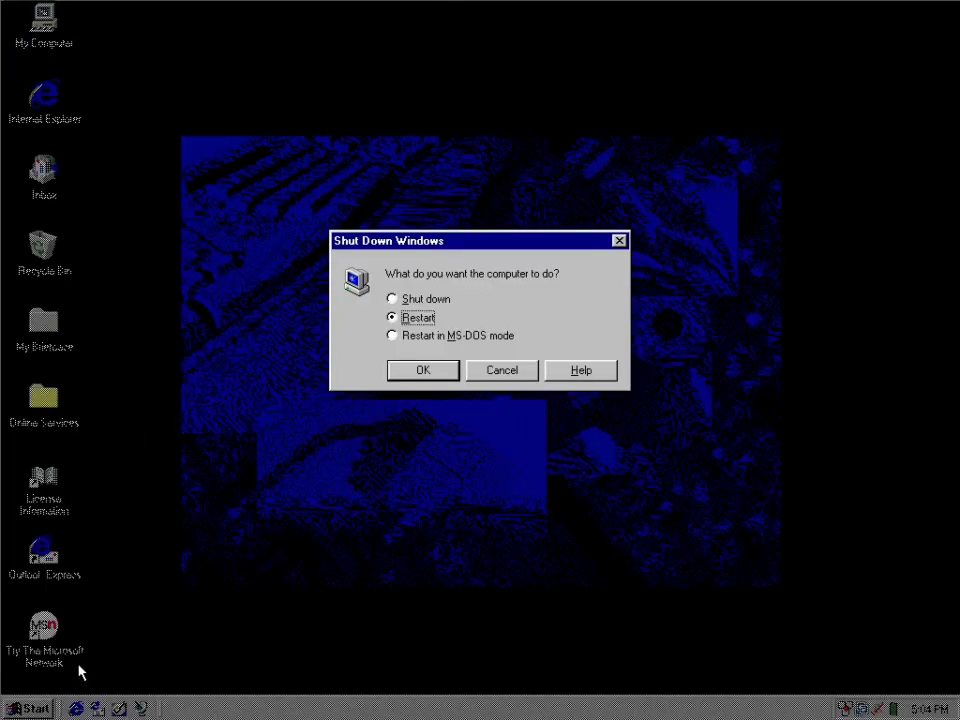
left_click(418, 300)
left_click(422, 372)
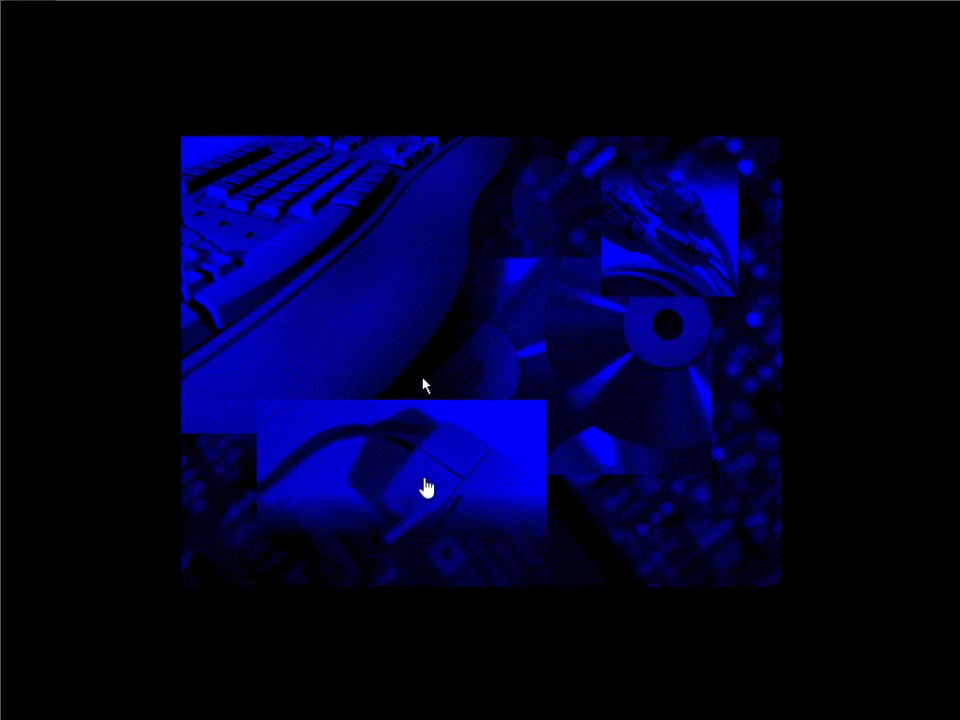